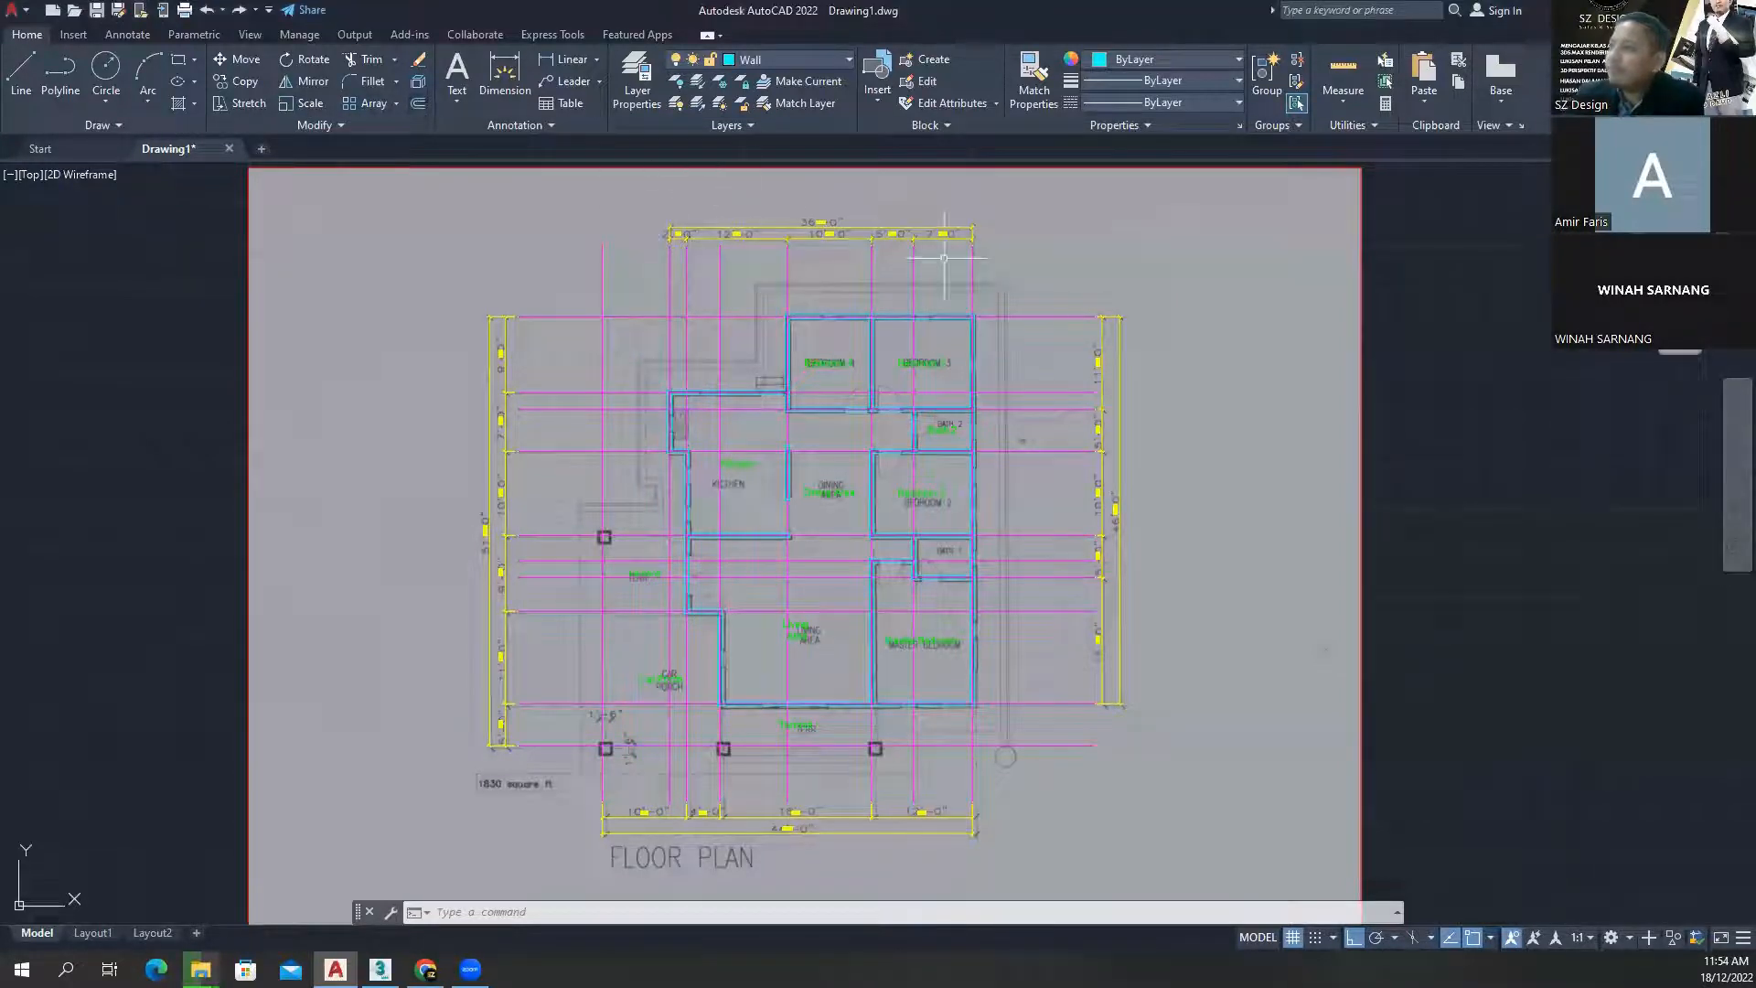
- Offset Bedroom 3 and 4's upper exterior wall line and the right exterior wall line 900 outward
scroll(1086, 339, up, 2)
scroll(896, 294, up, 2)
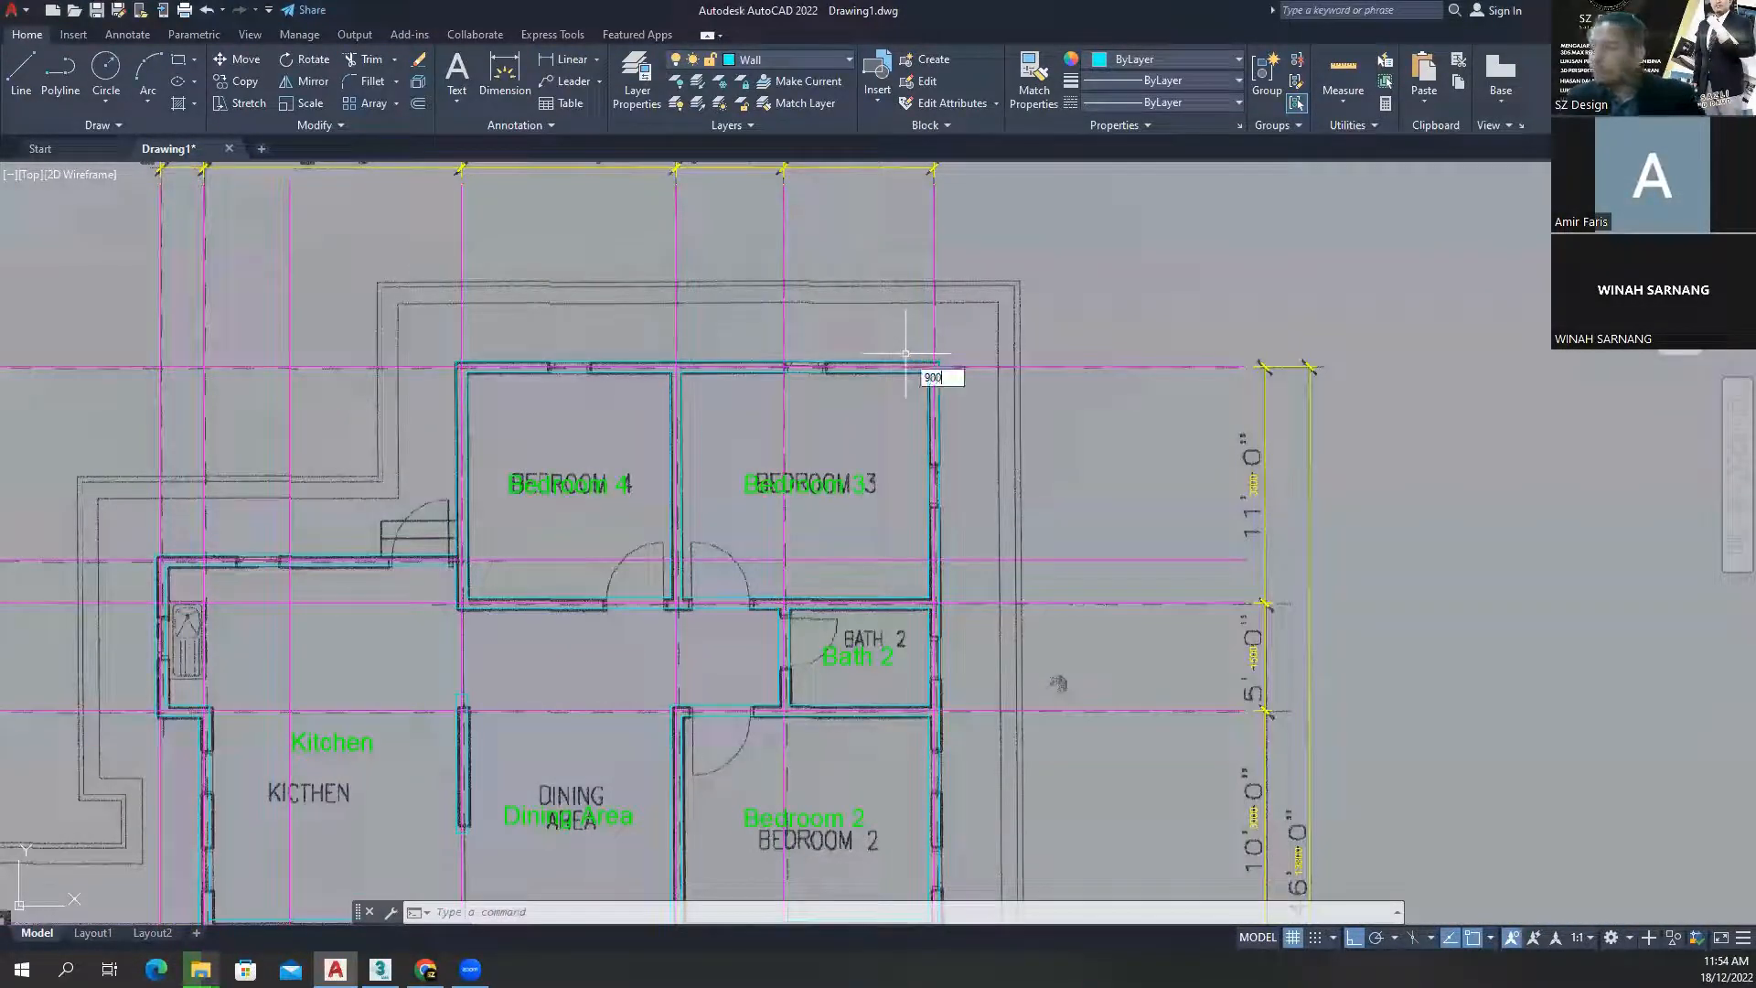
key(Return)
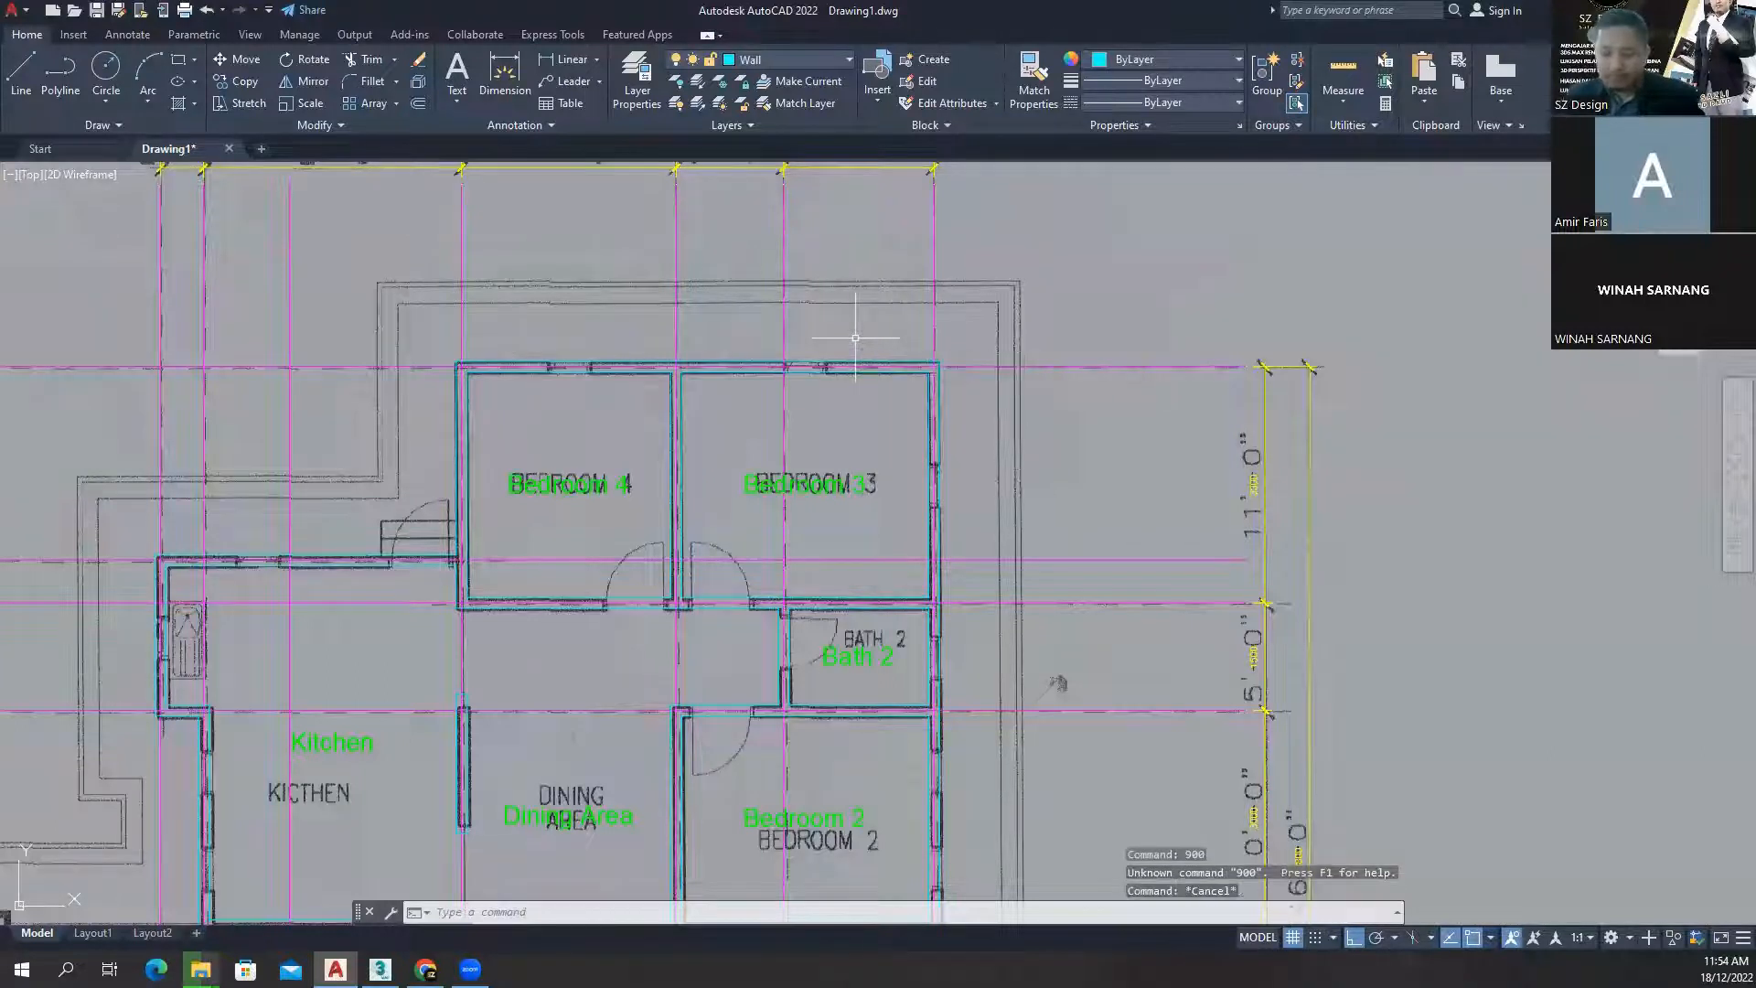
text(o)
key(Return)
text(90)
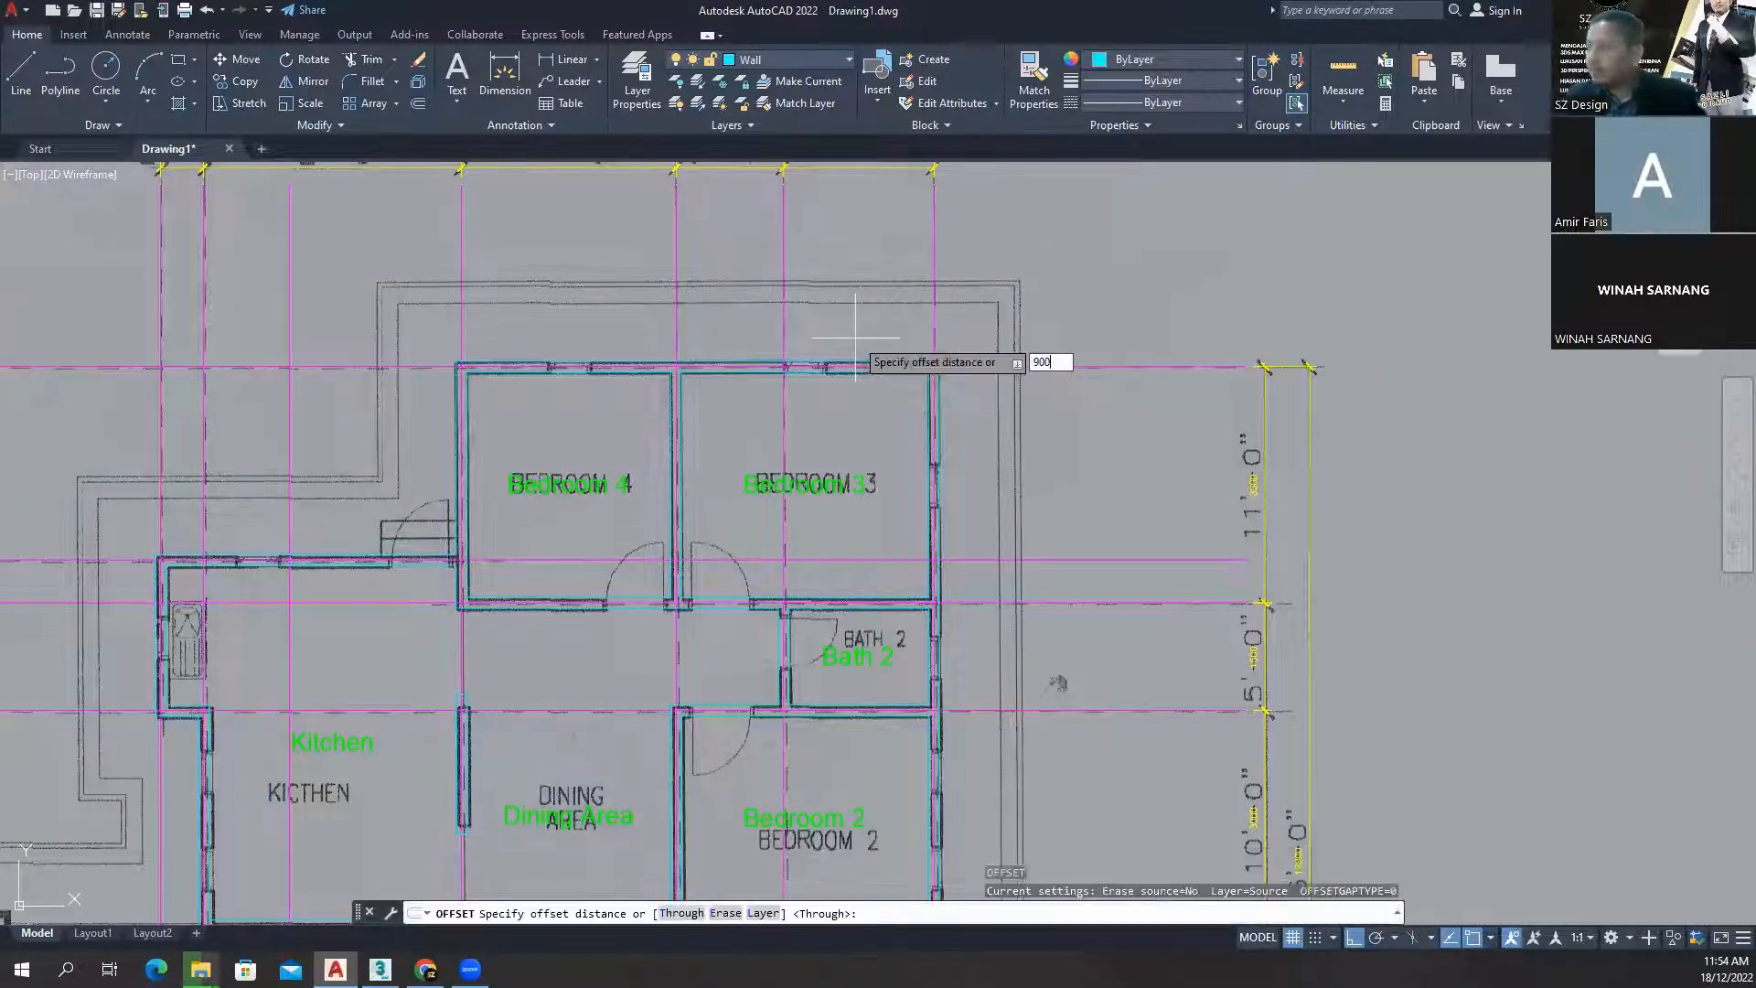
text(0)
key(Return)
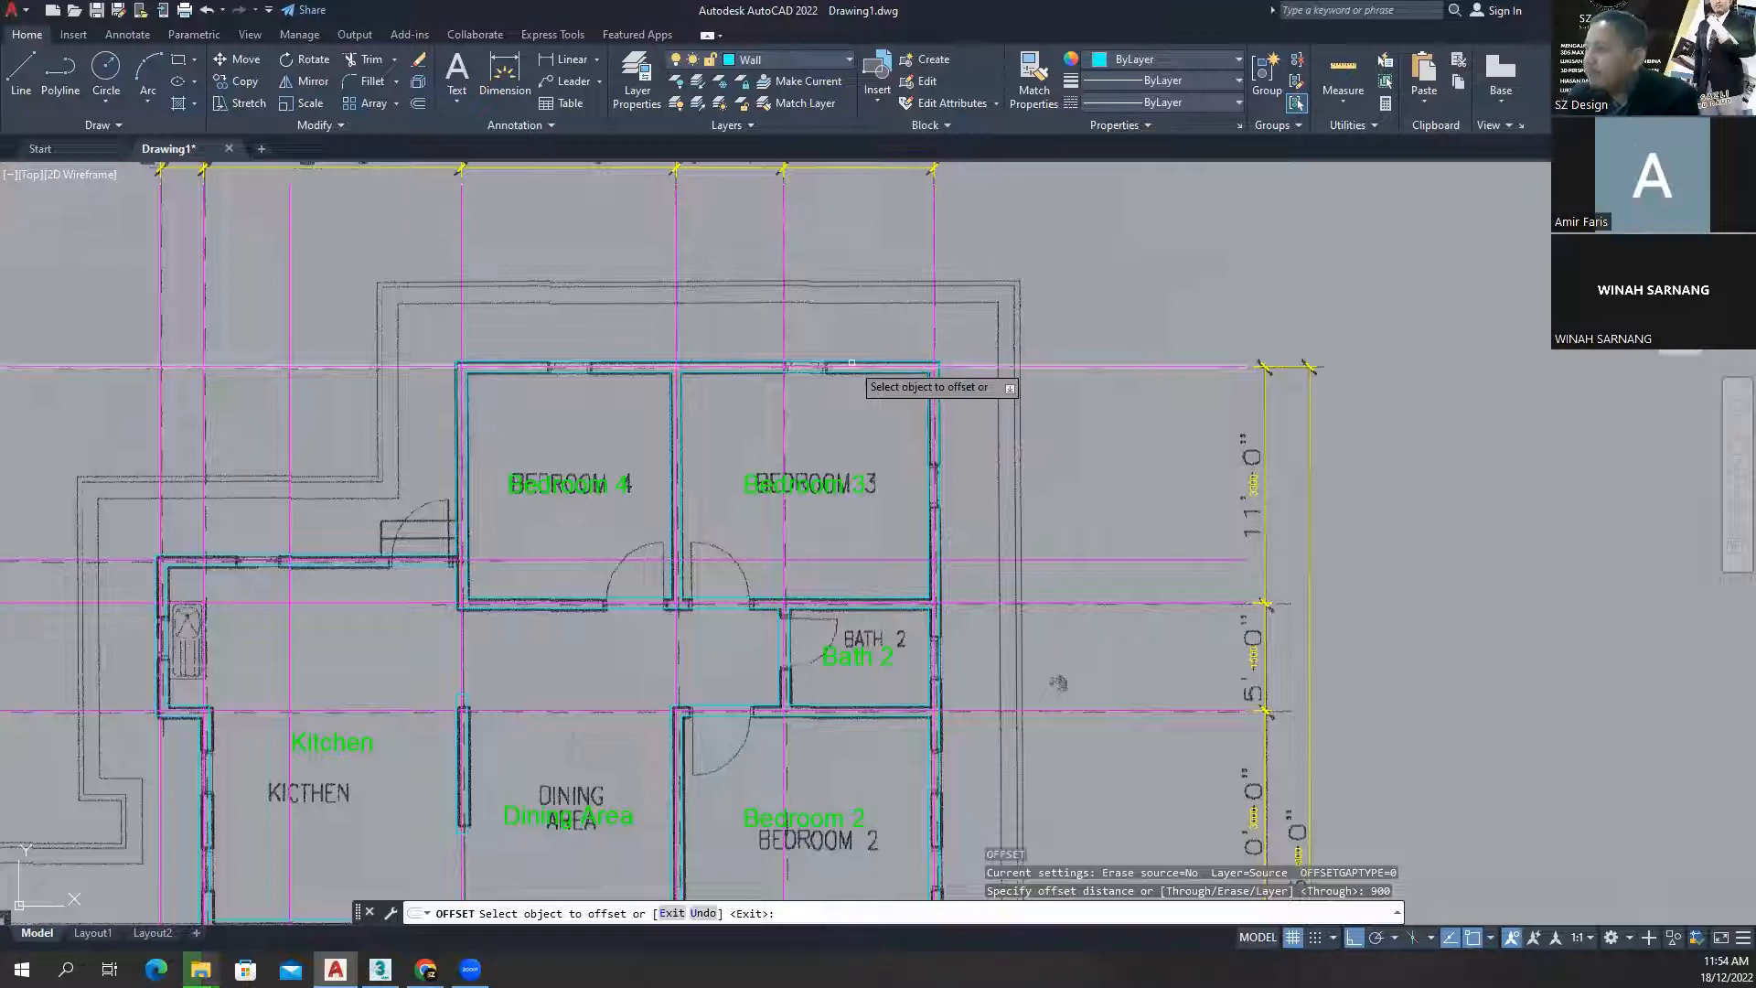
click(851, 365)
click(866, 331)
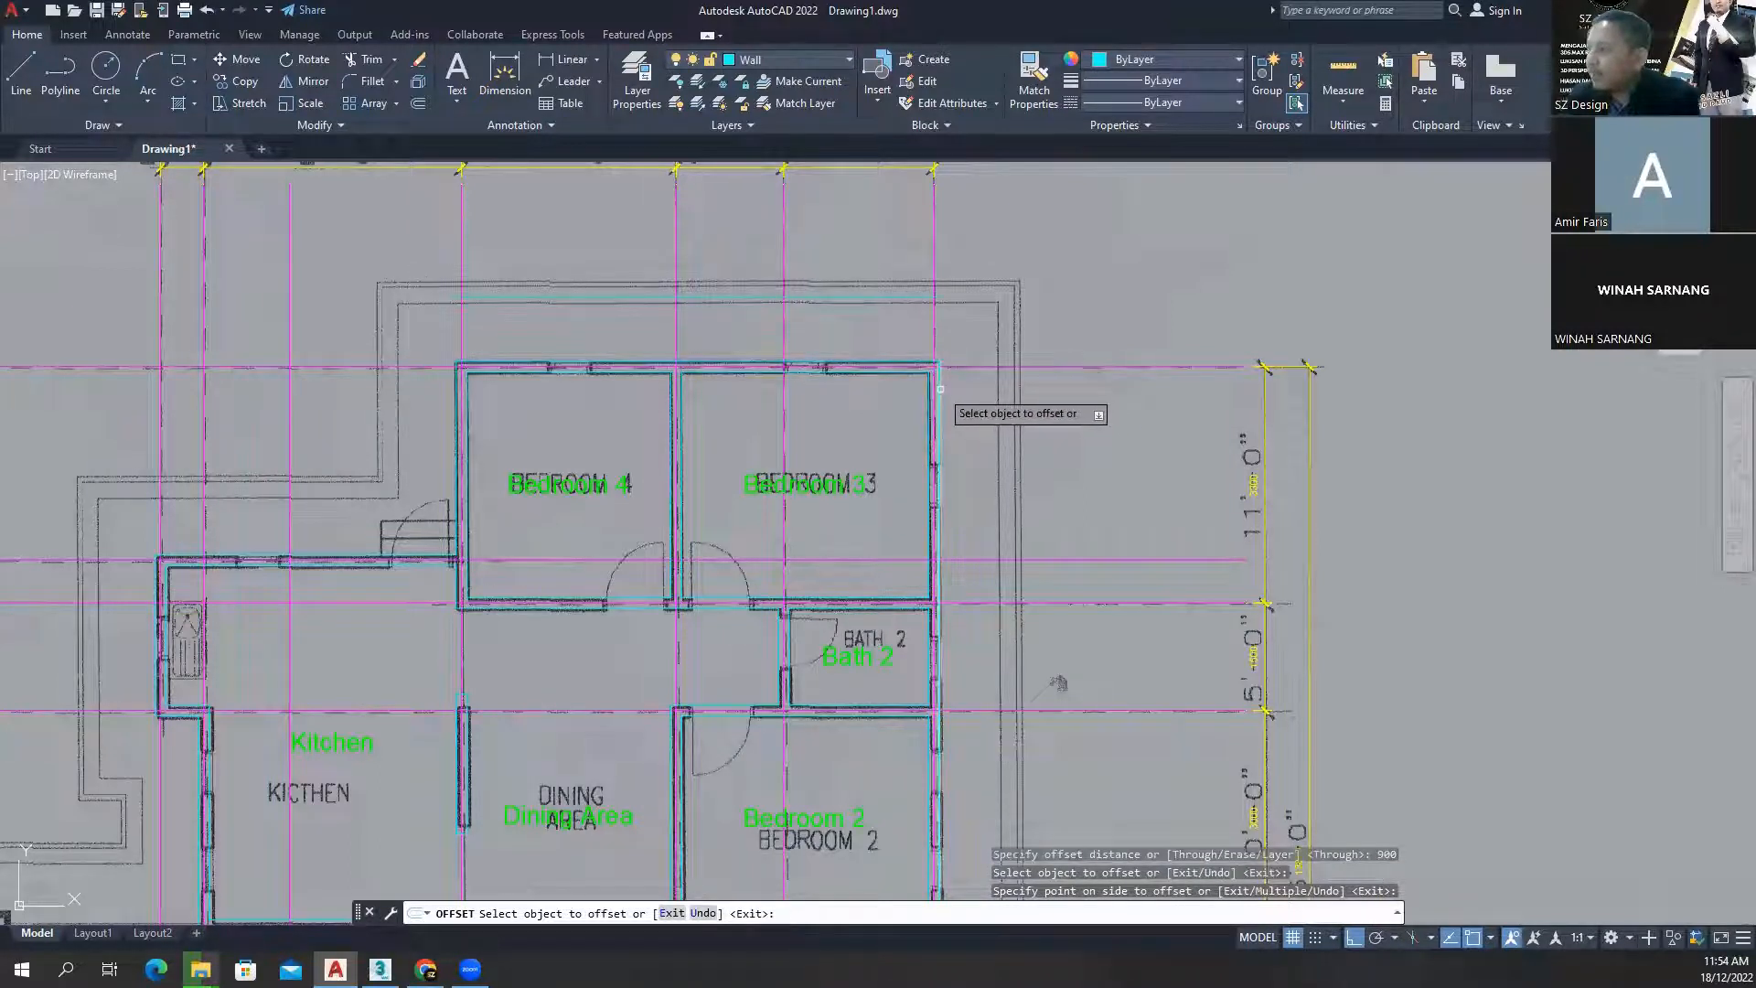
click(940, 388)
click(997, 413)
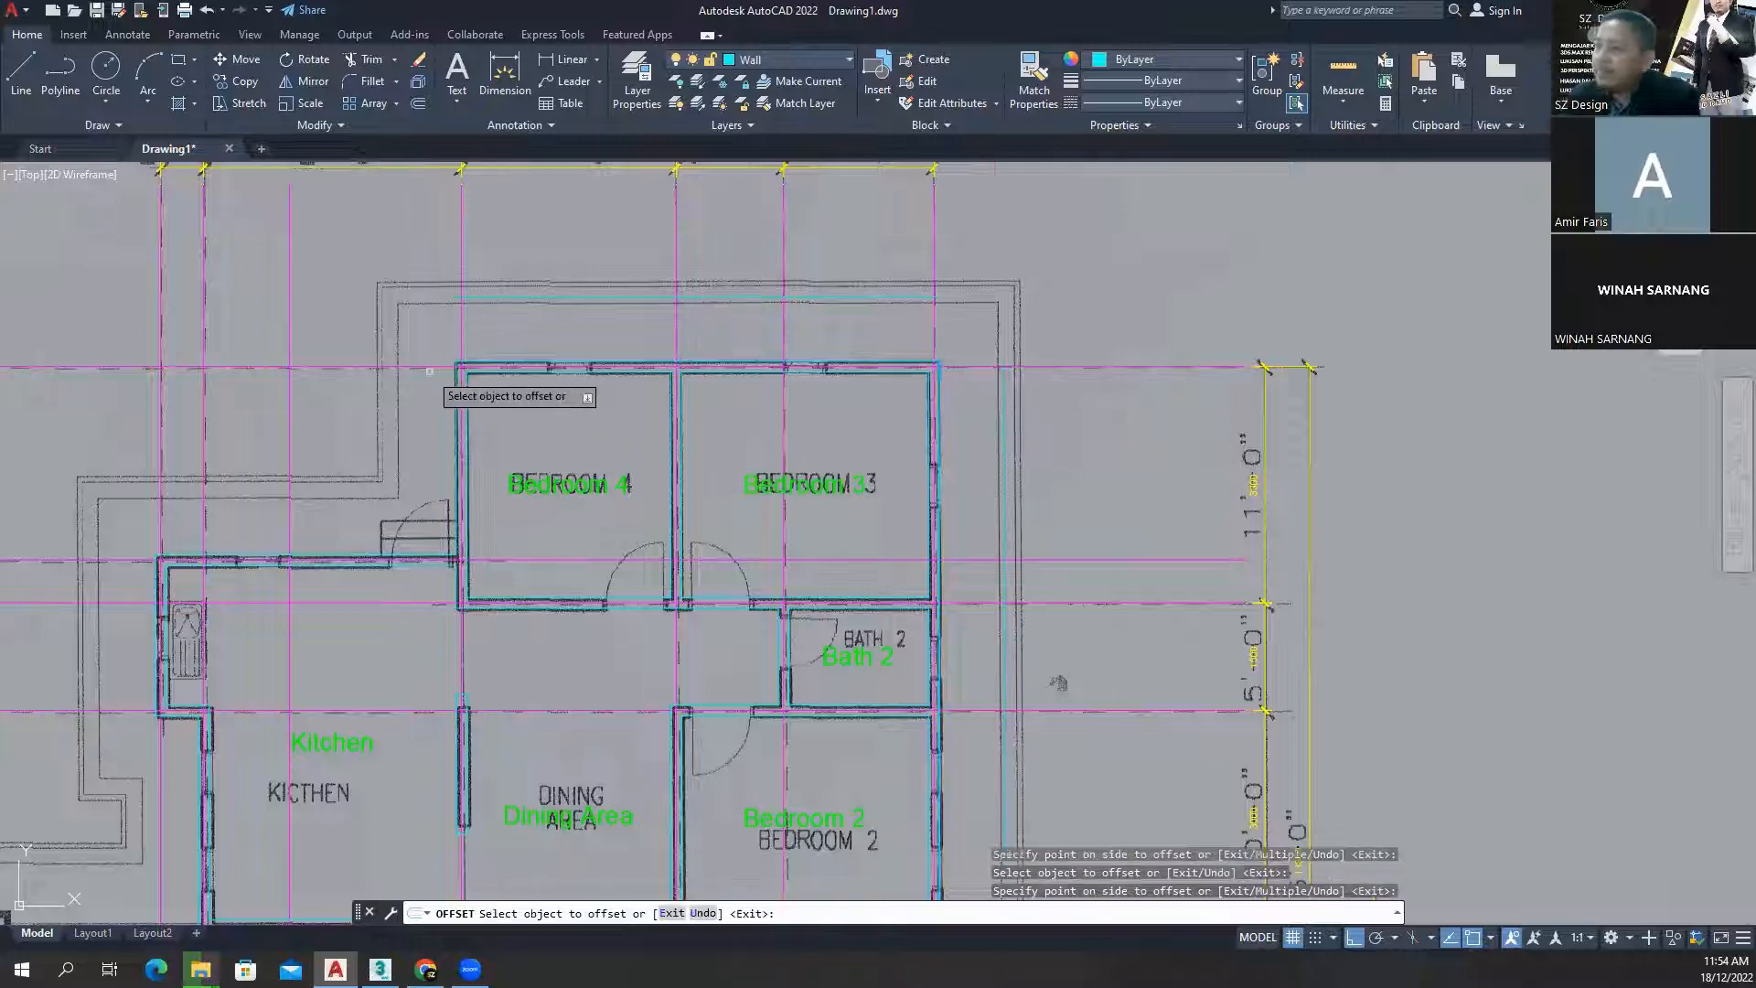
- Offset the left wall line of Bedroom 4 and the kitchen's upper and left exterior wall lines 900 outward
scroll(450, 395, up, 2)
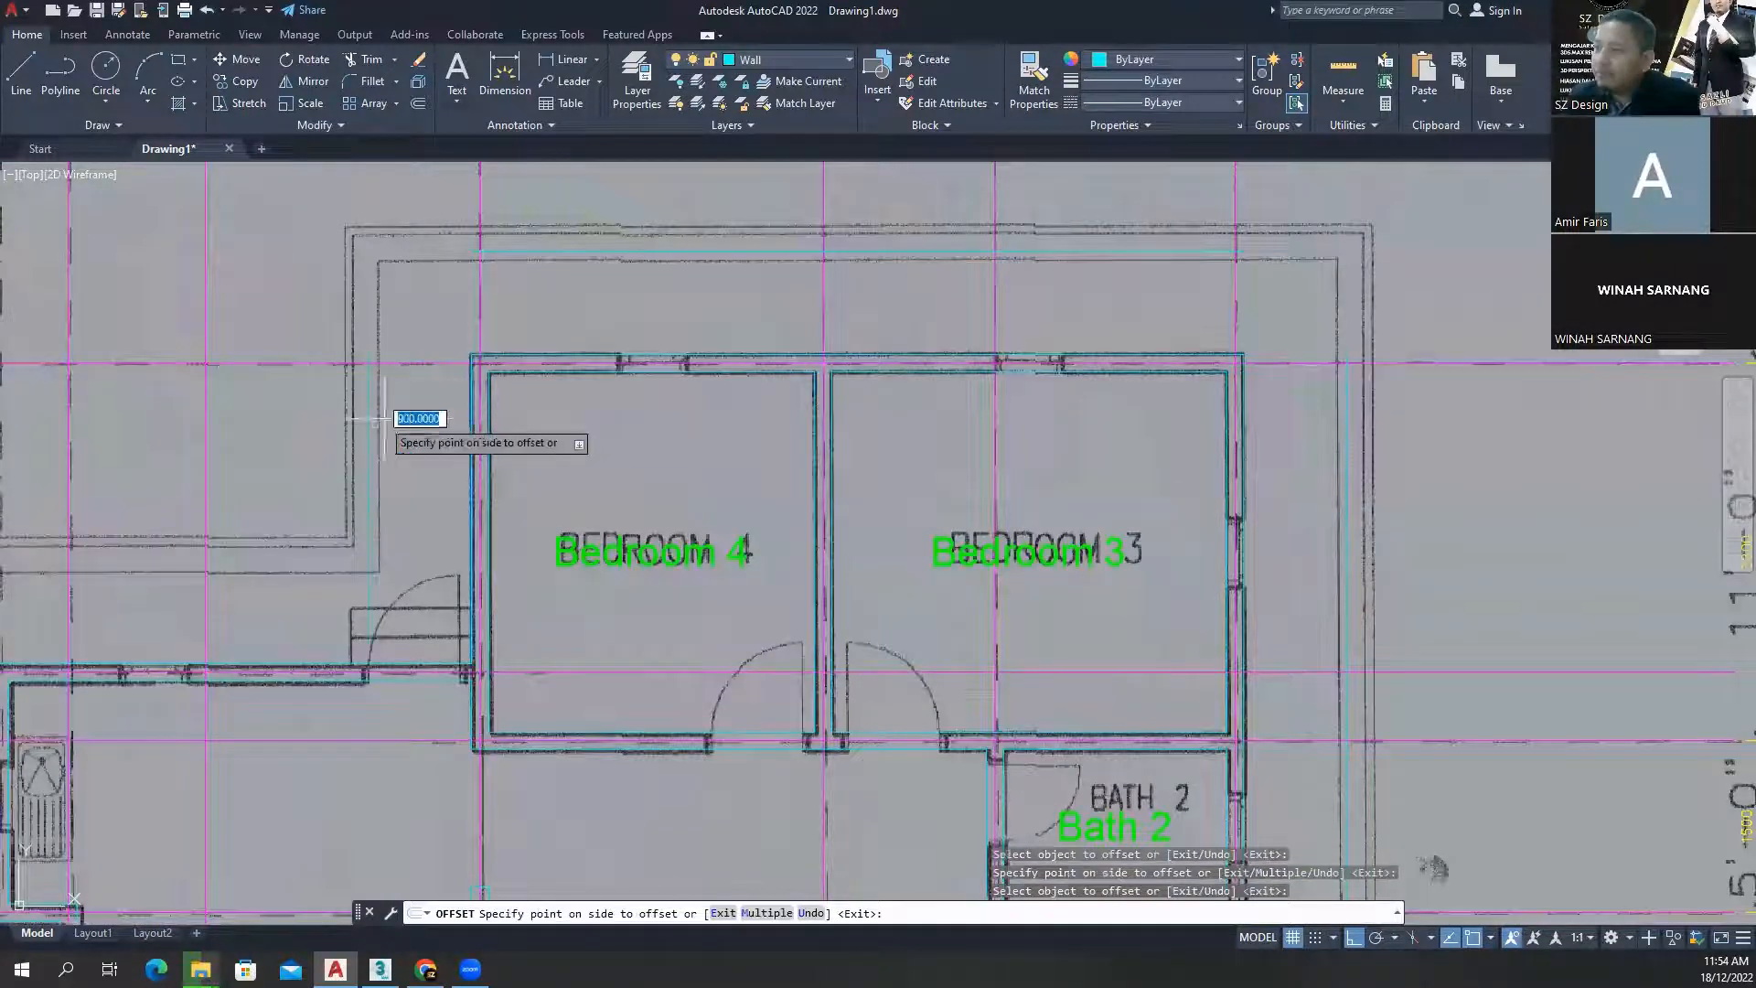
middle_drag(386, 468, 706, 408)
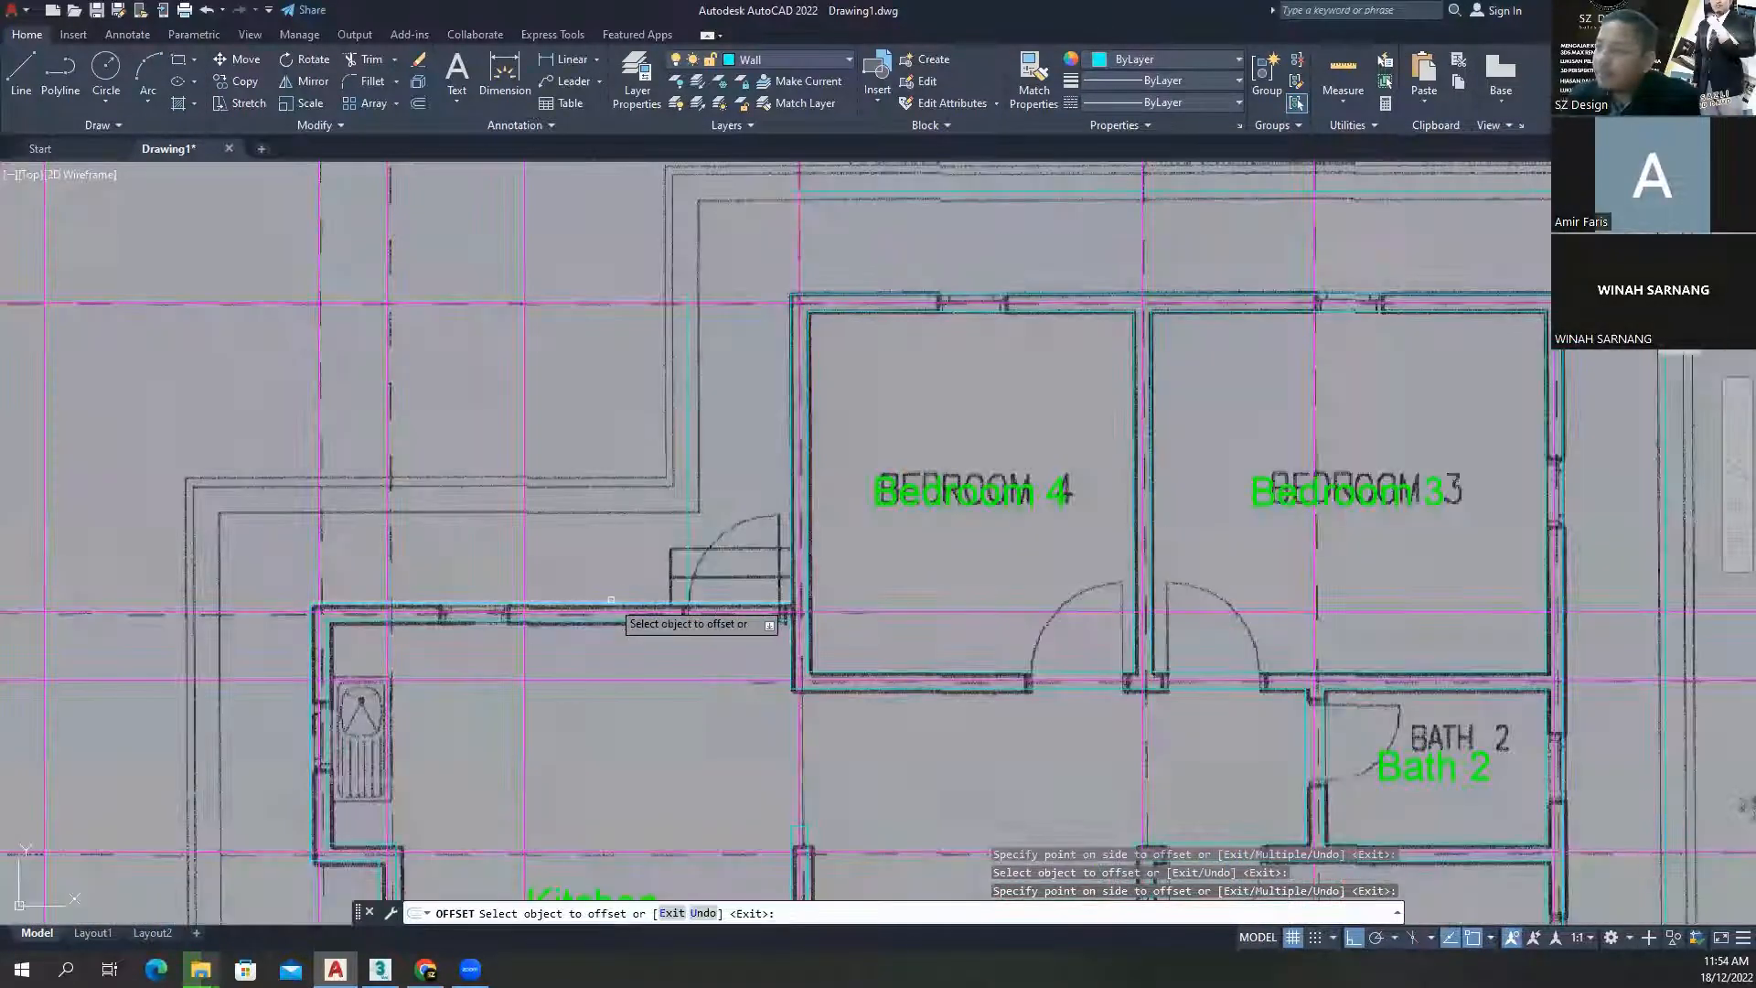
click(613, 605)
click(608, 548)
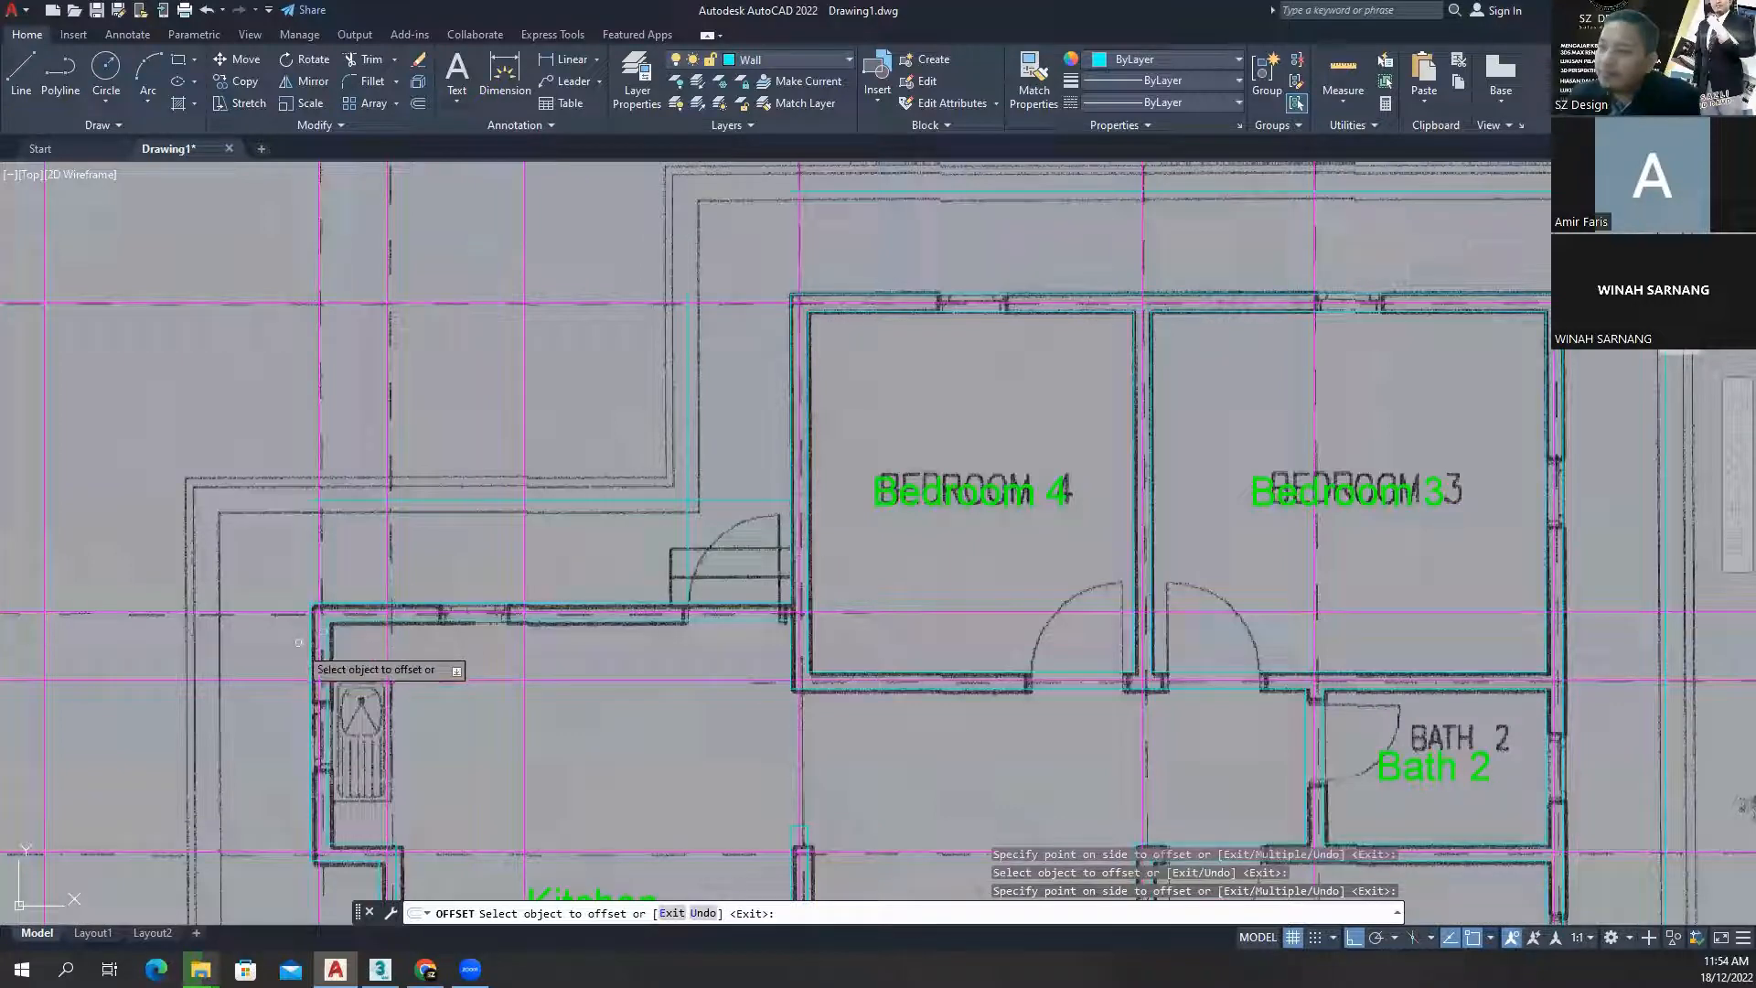
click(314, 672)
click(249, 652)
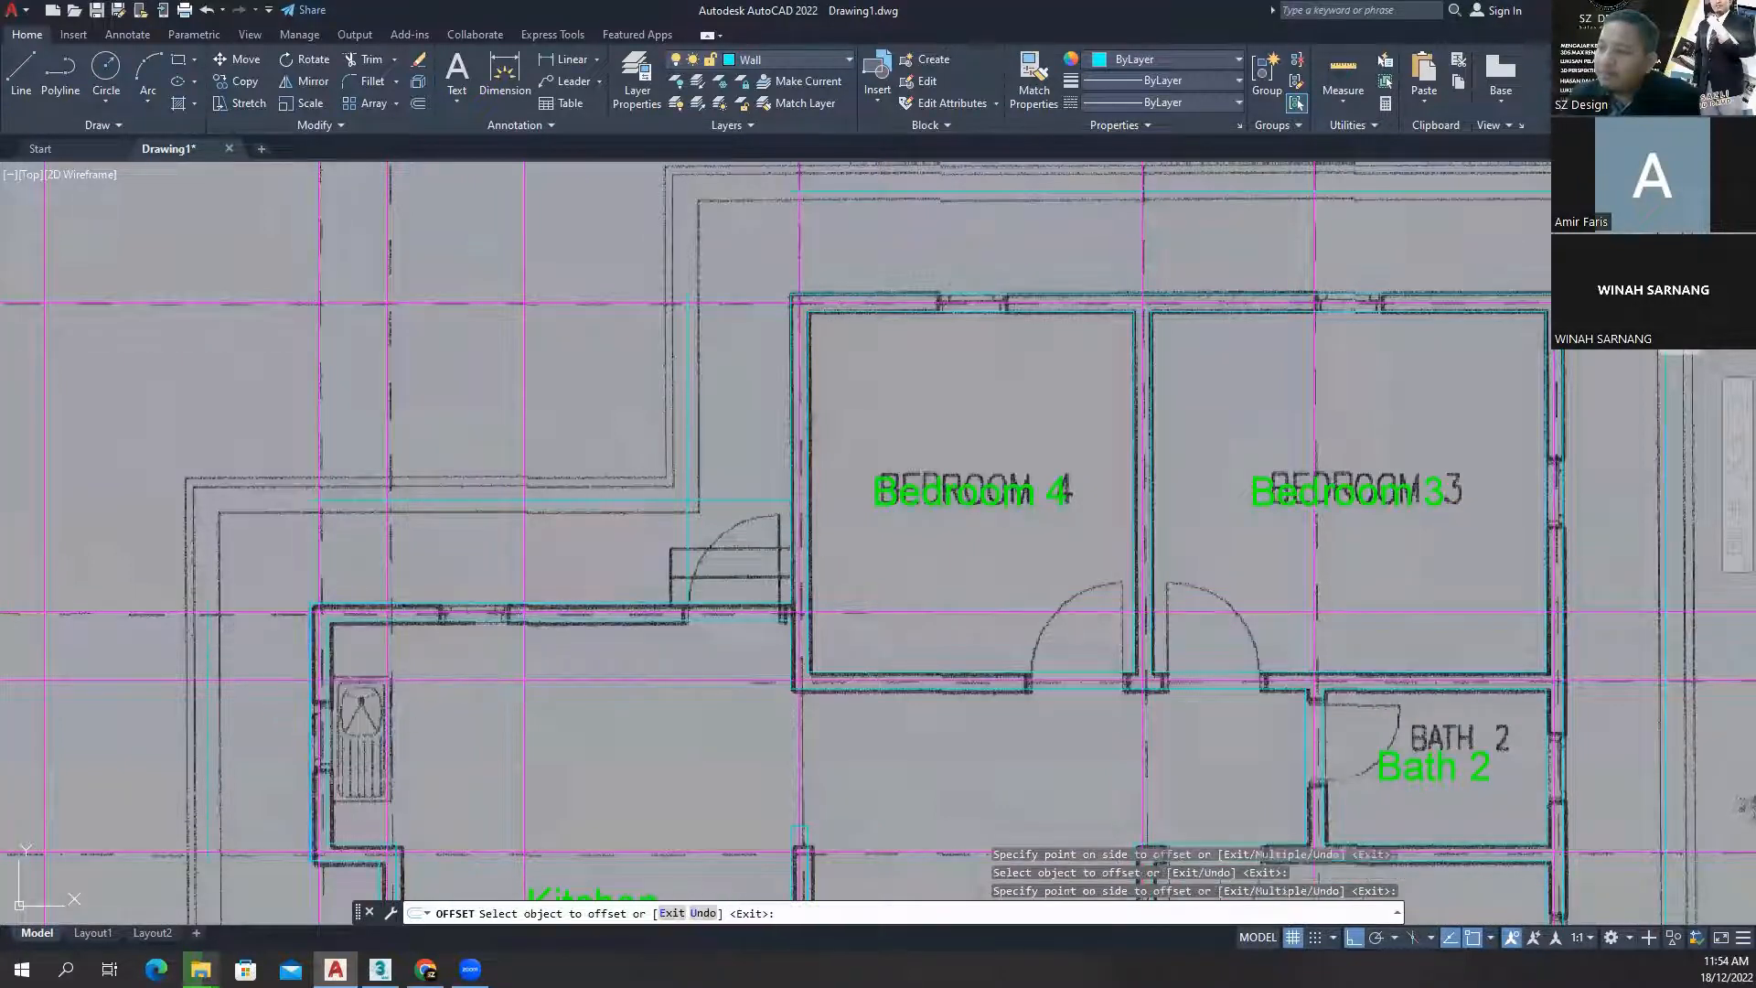
- Offset the short jogged wall line at the kitchen's lower-left corner and the exterior wall line below it 900 outward
scroll(447, 462, down, 3)
scroll(426, 528, up, 4)
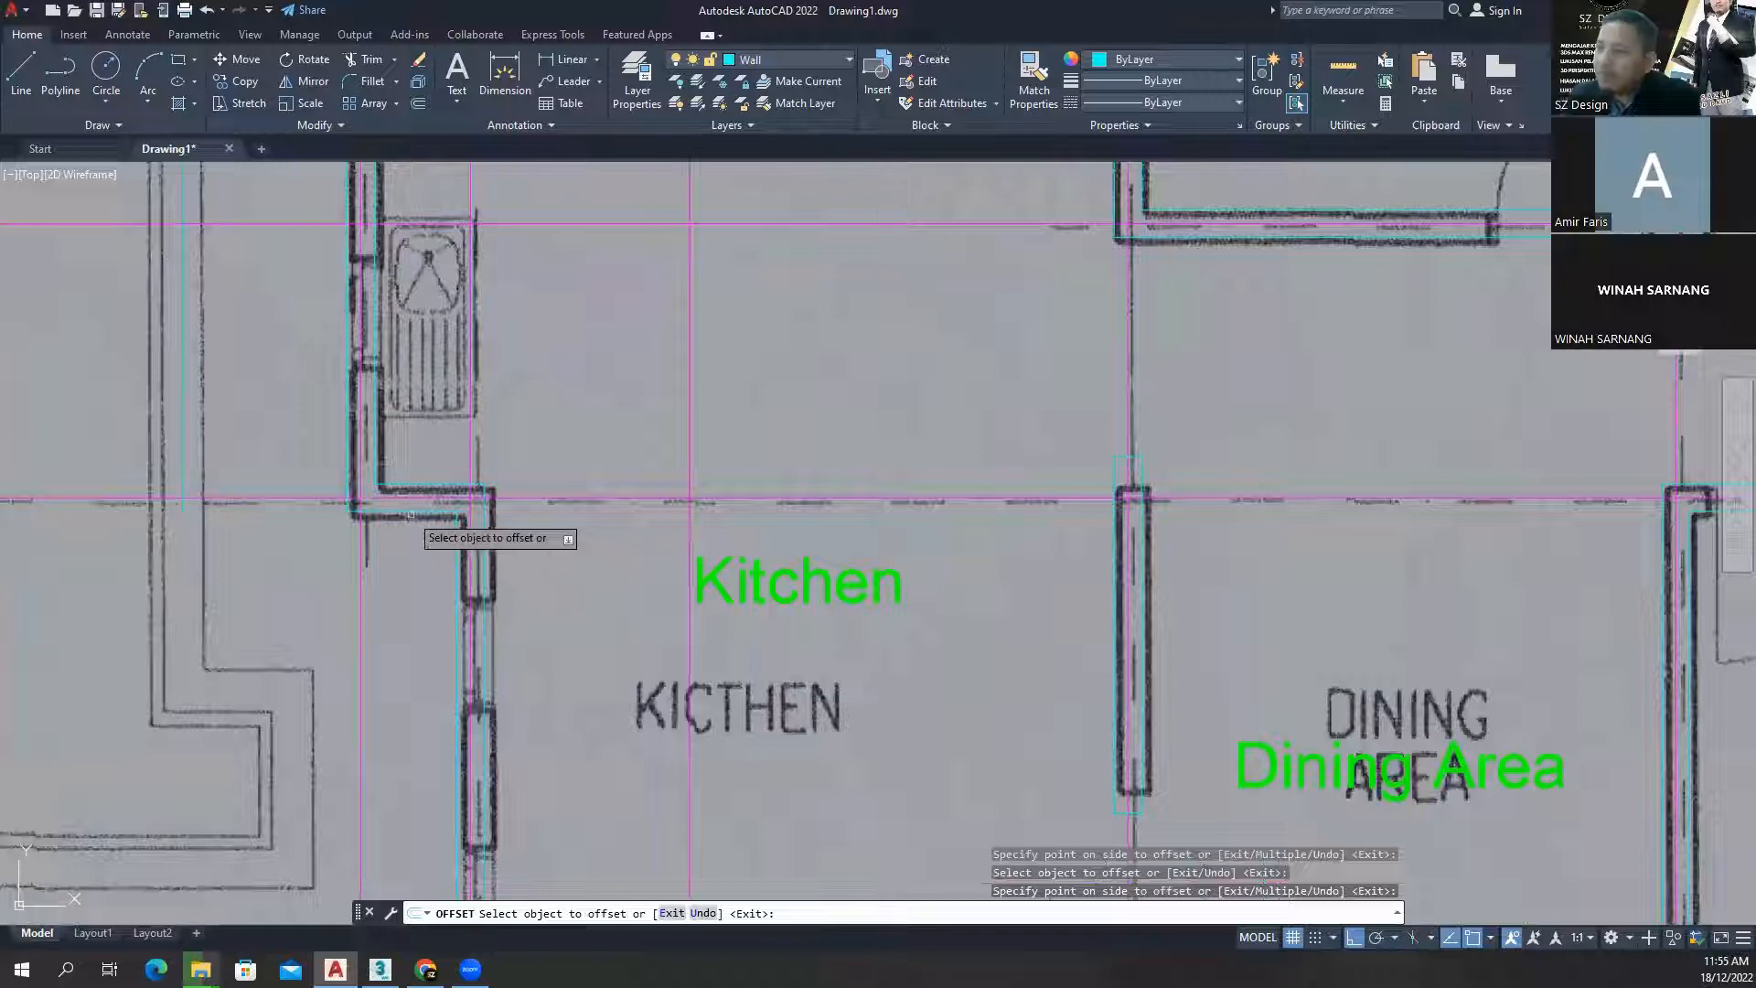
click(408, 513)
click(378, 635)
mouse_move(379, 635)
middle_down()
mouse_move(394, 600)
mouse_move(589, 447)
middle_up()
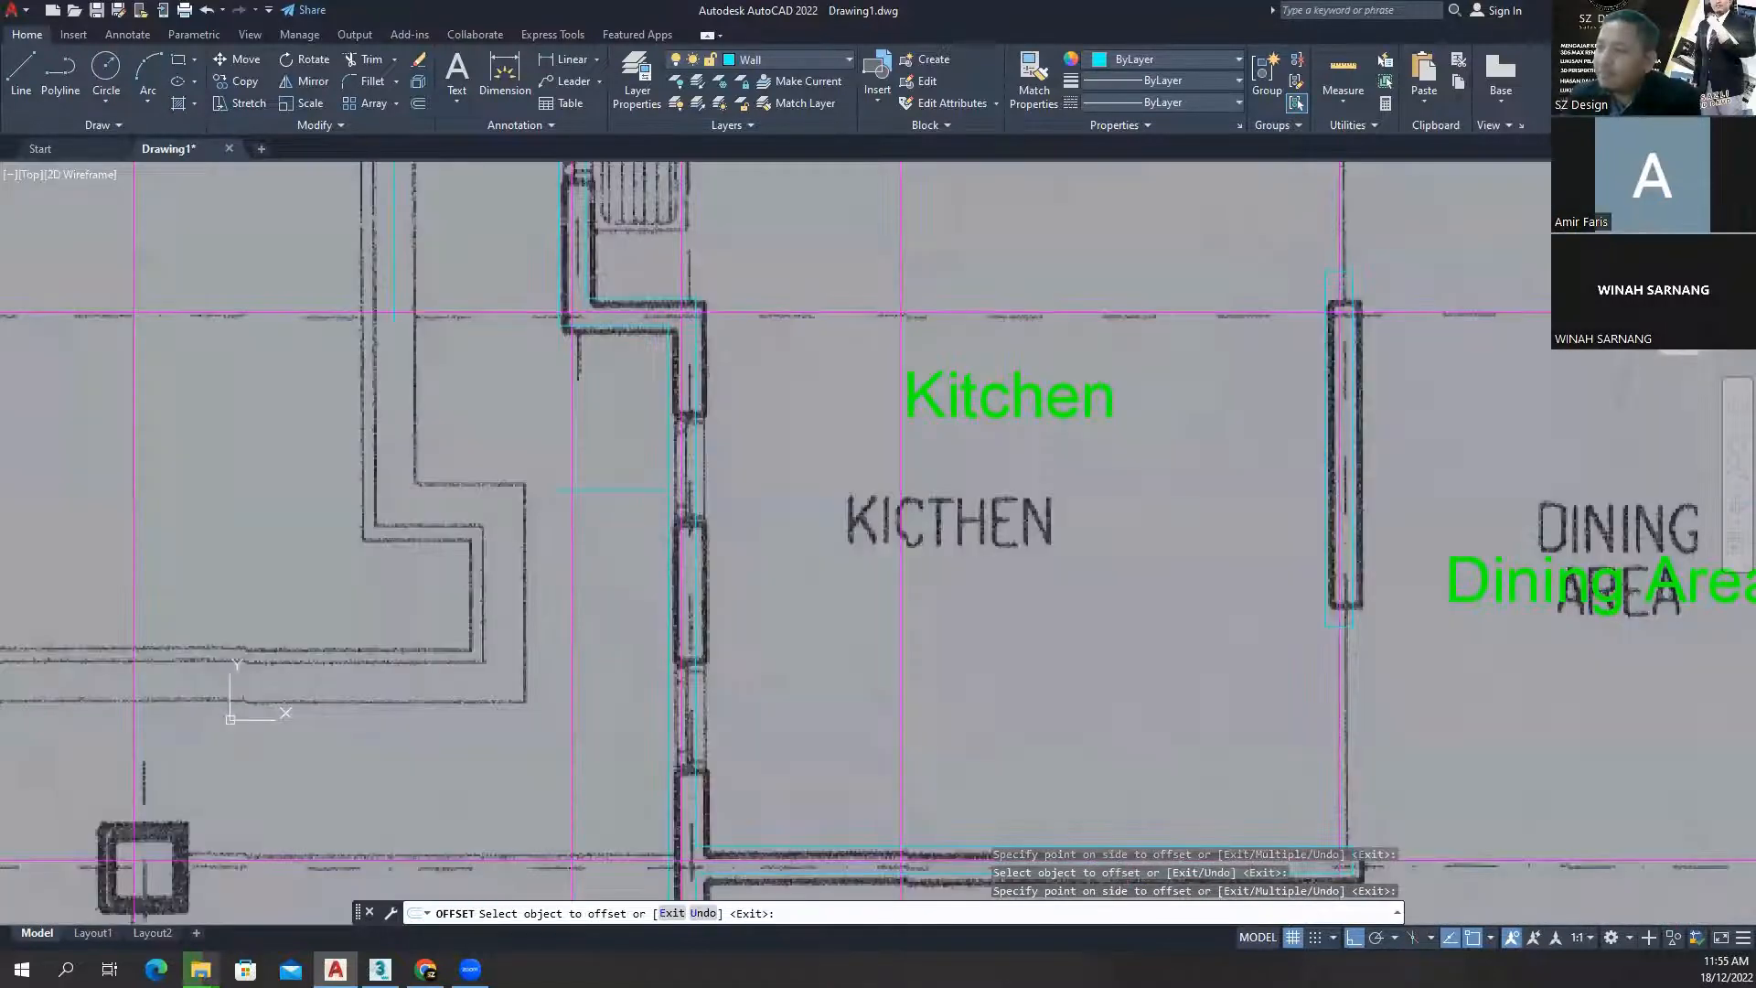
click(675, 604)
click(523, 600)
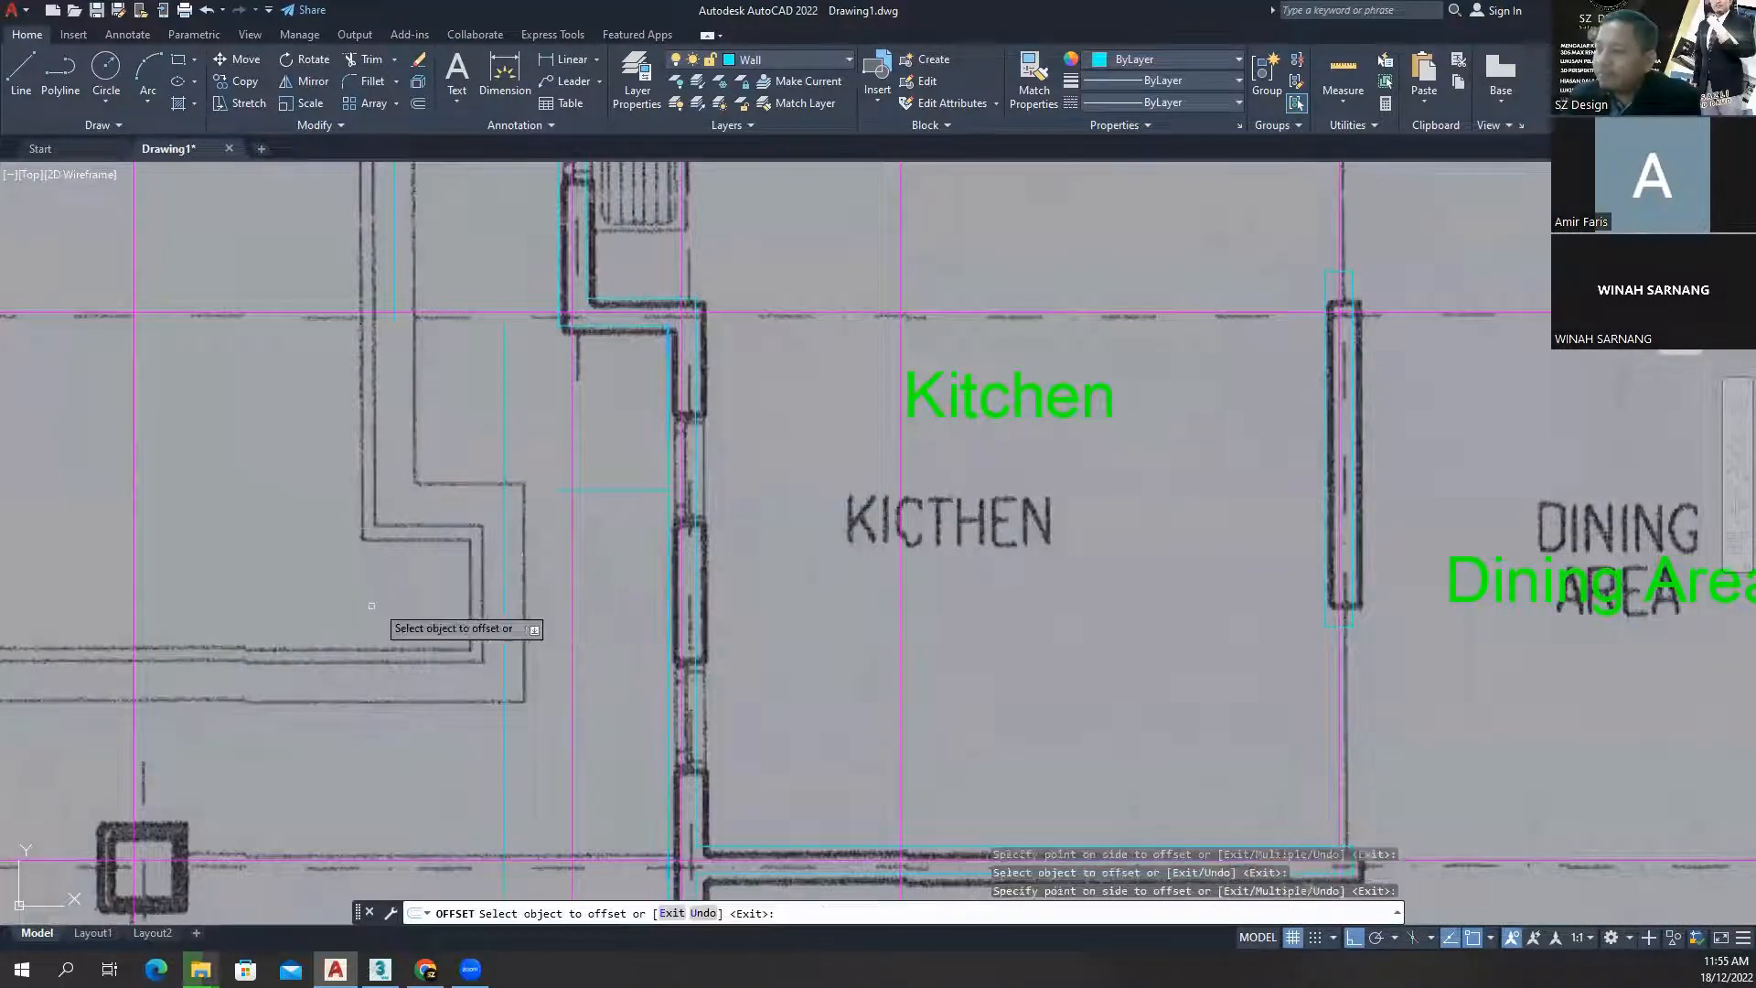
- Offset the exterior wall line below the living area and master bedroom 900 toward the terrace and end the offset
scroll(420, 604, down, 2)
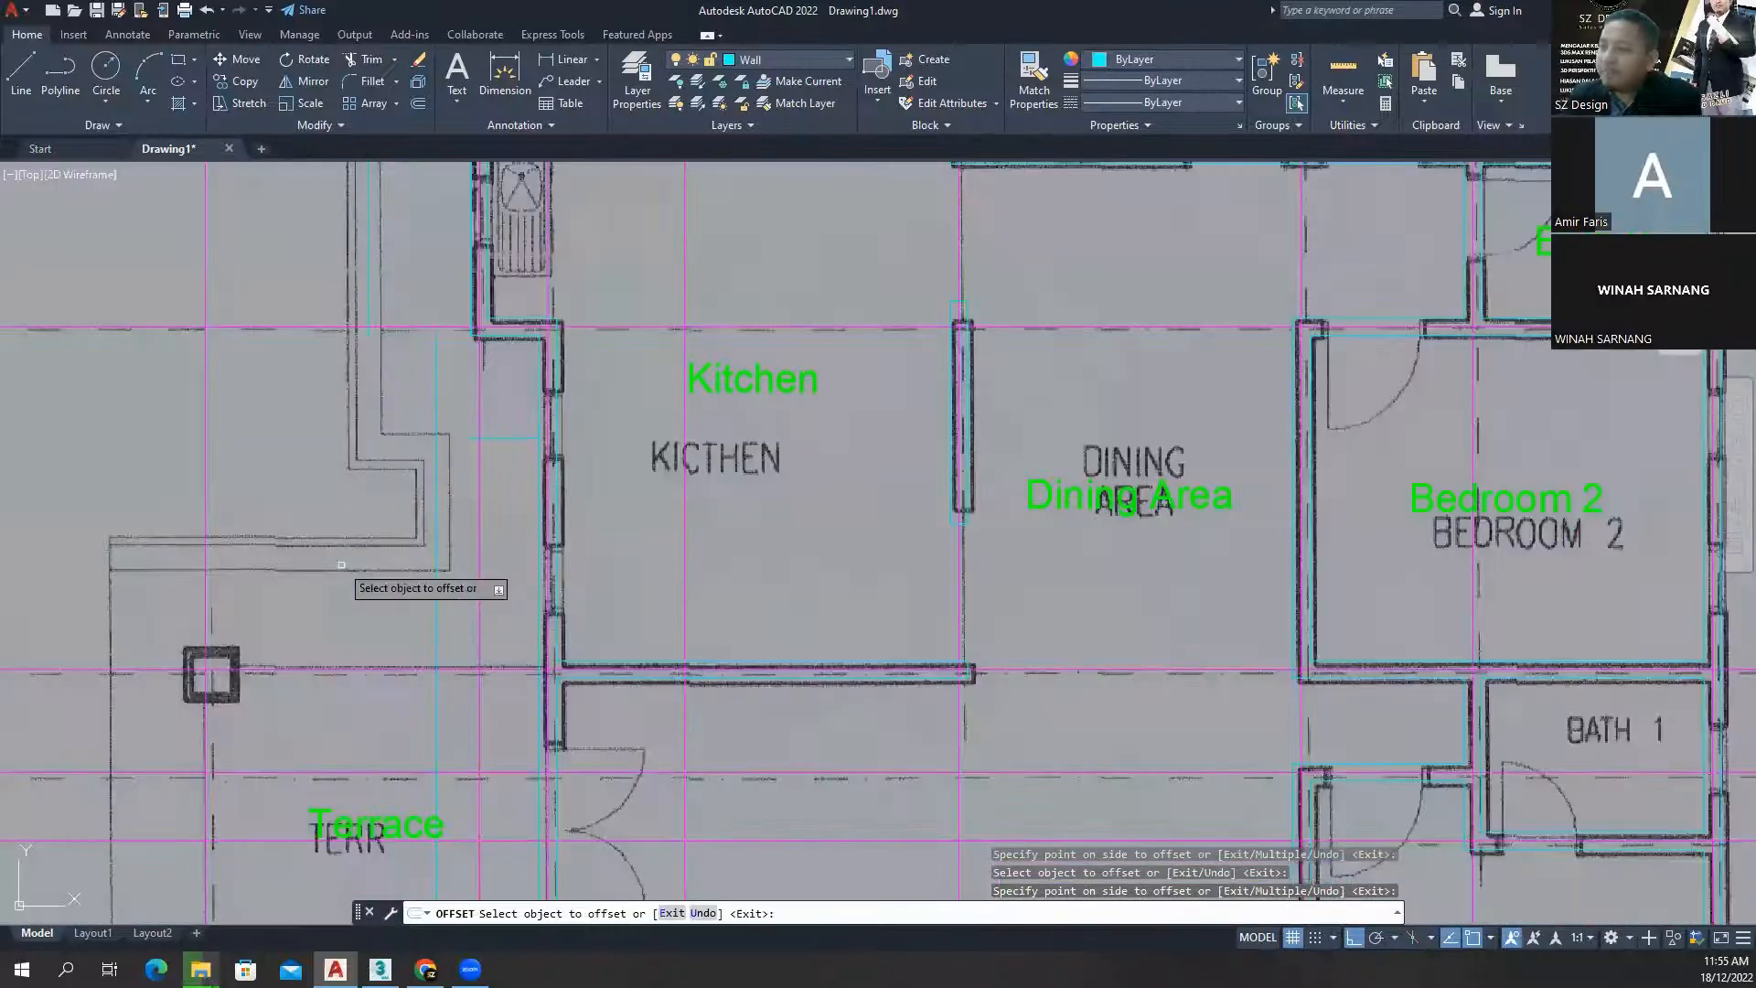
scroll(453, 578, down, 4)
scroll(375, 494, up, 2)
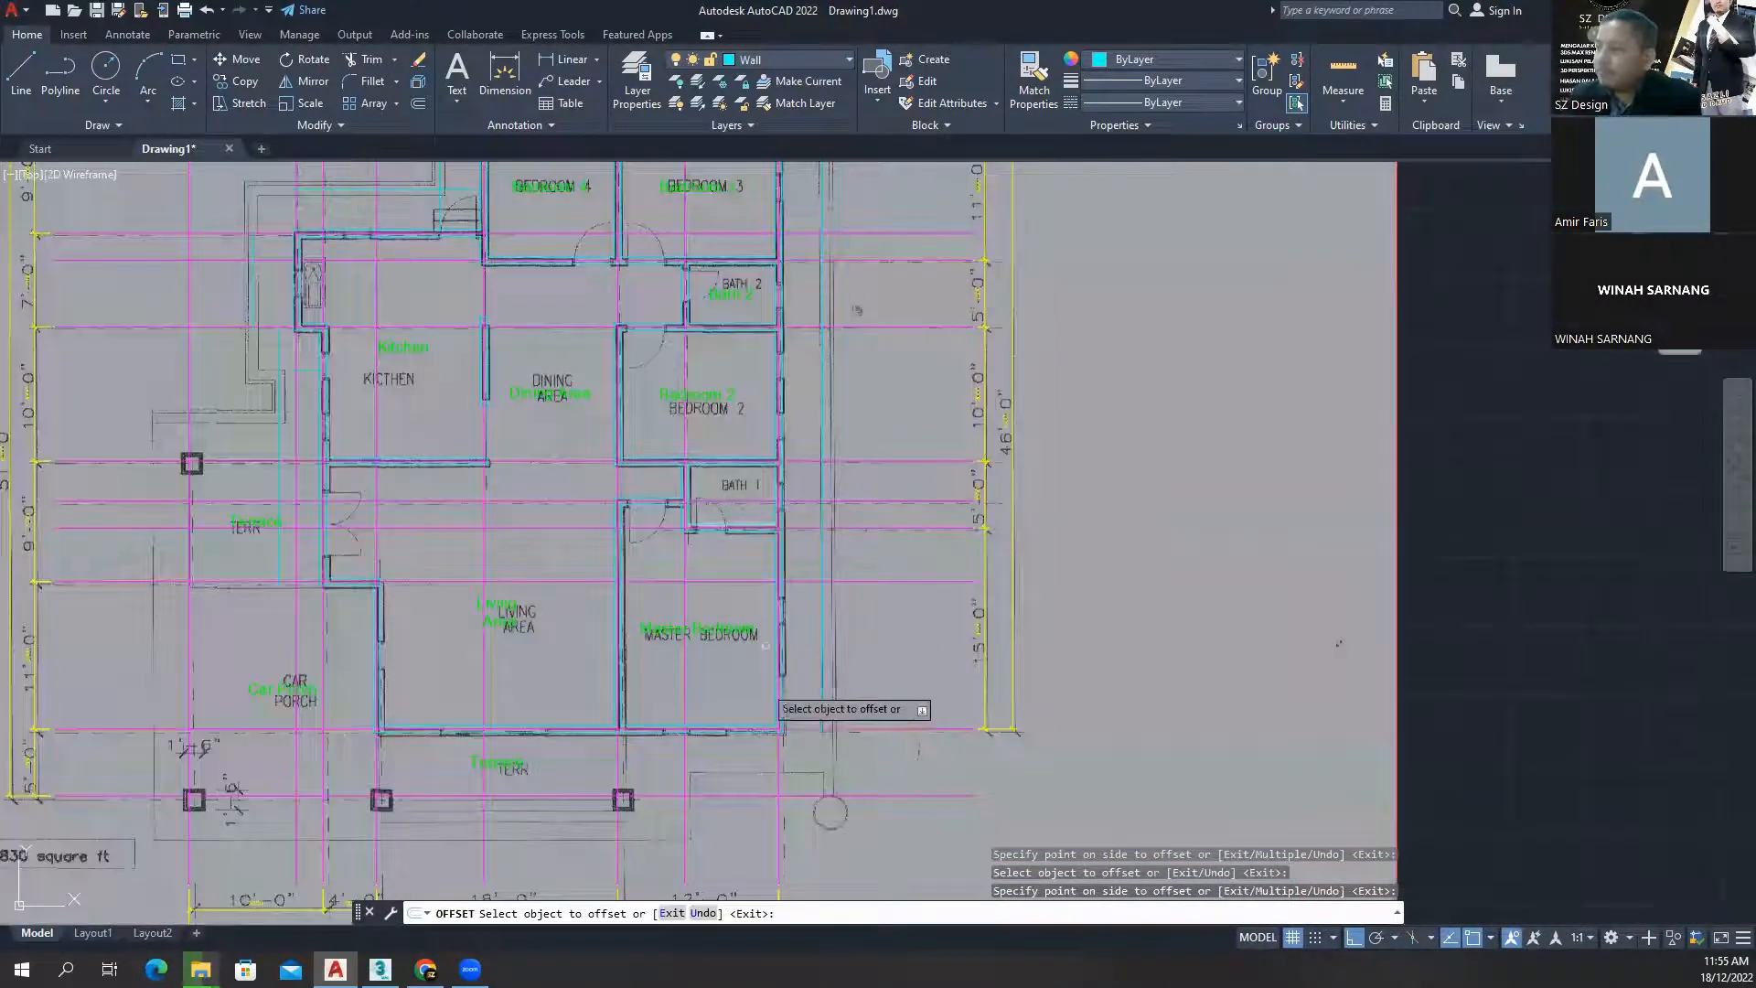
scroll(722, 749, up, 4)
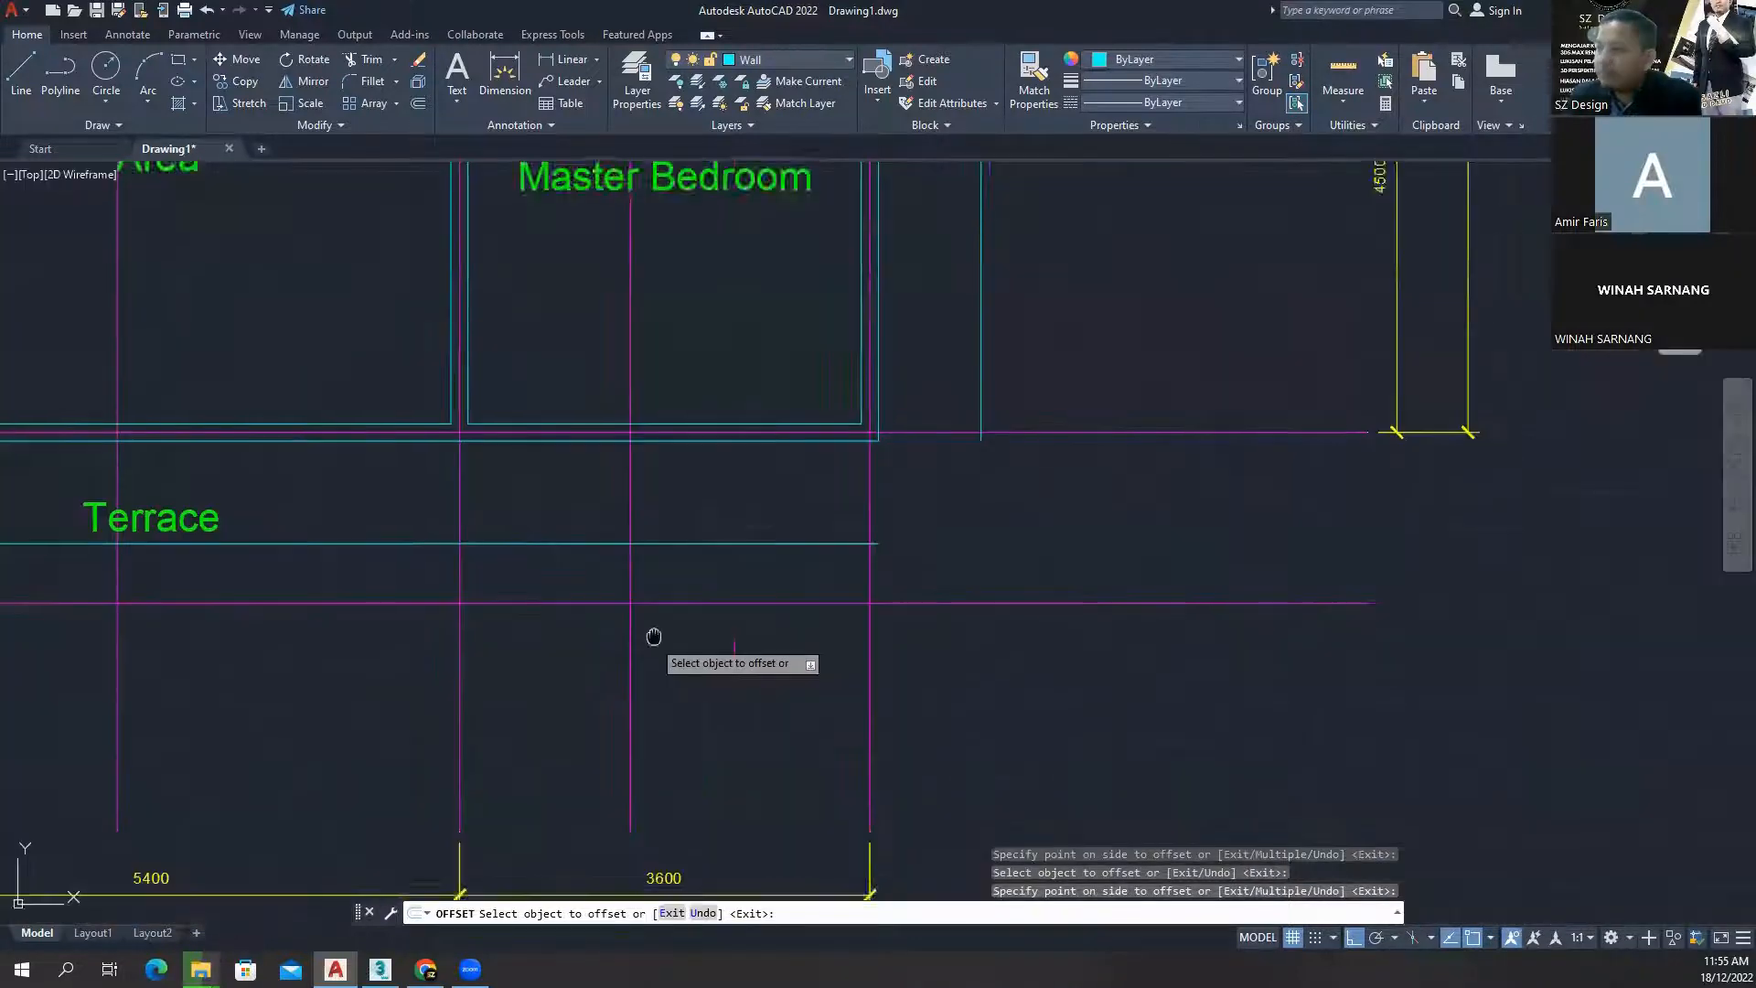
mouse_move(655, 634)
middle_down()
mouse_move(819, 569)
mouse_move(769, 545)
mouse_move(813, 471)
middle_up()
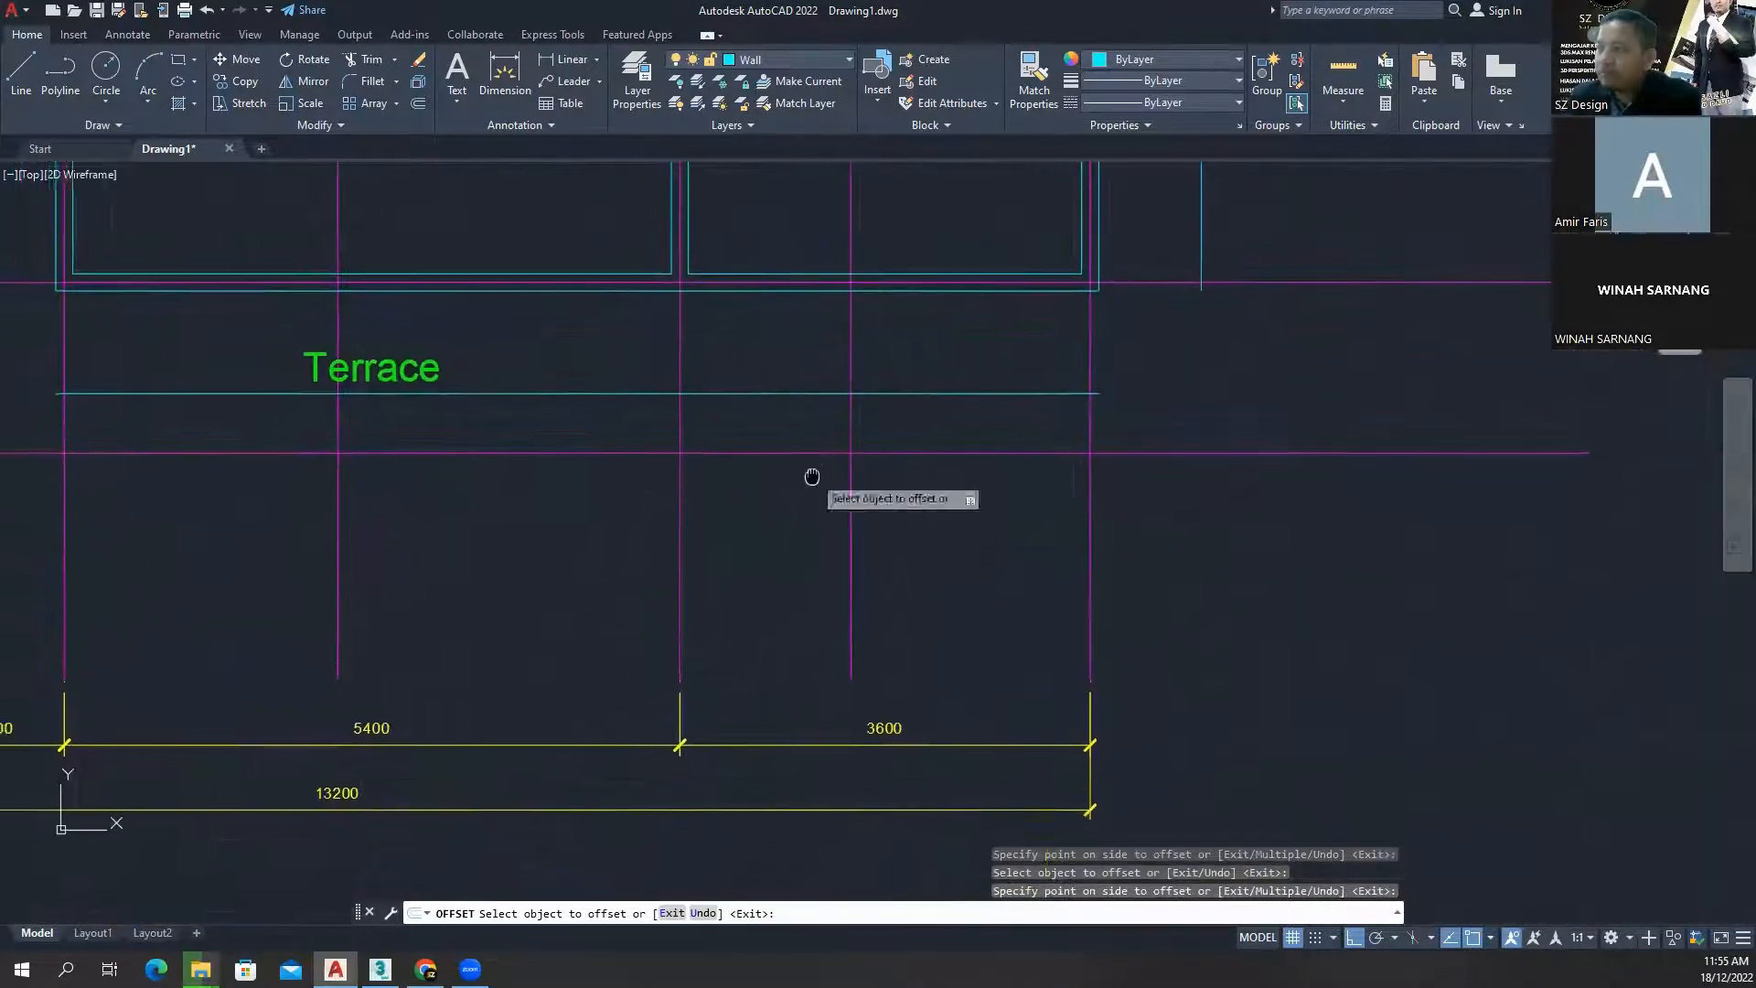
scroll(740, 540, down, 6)
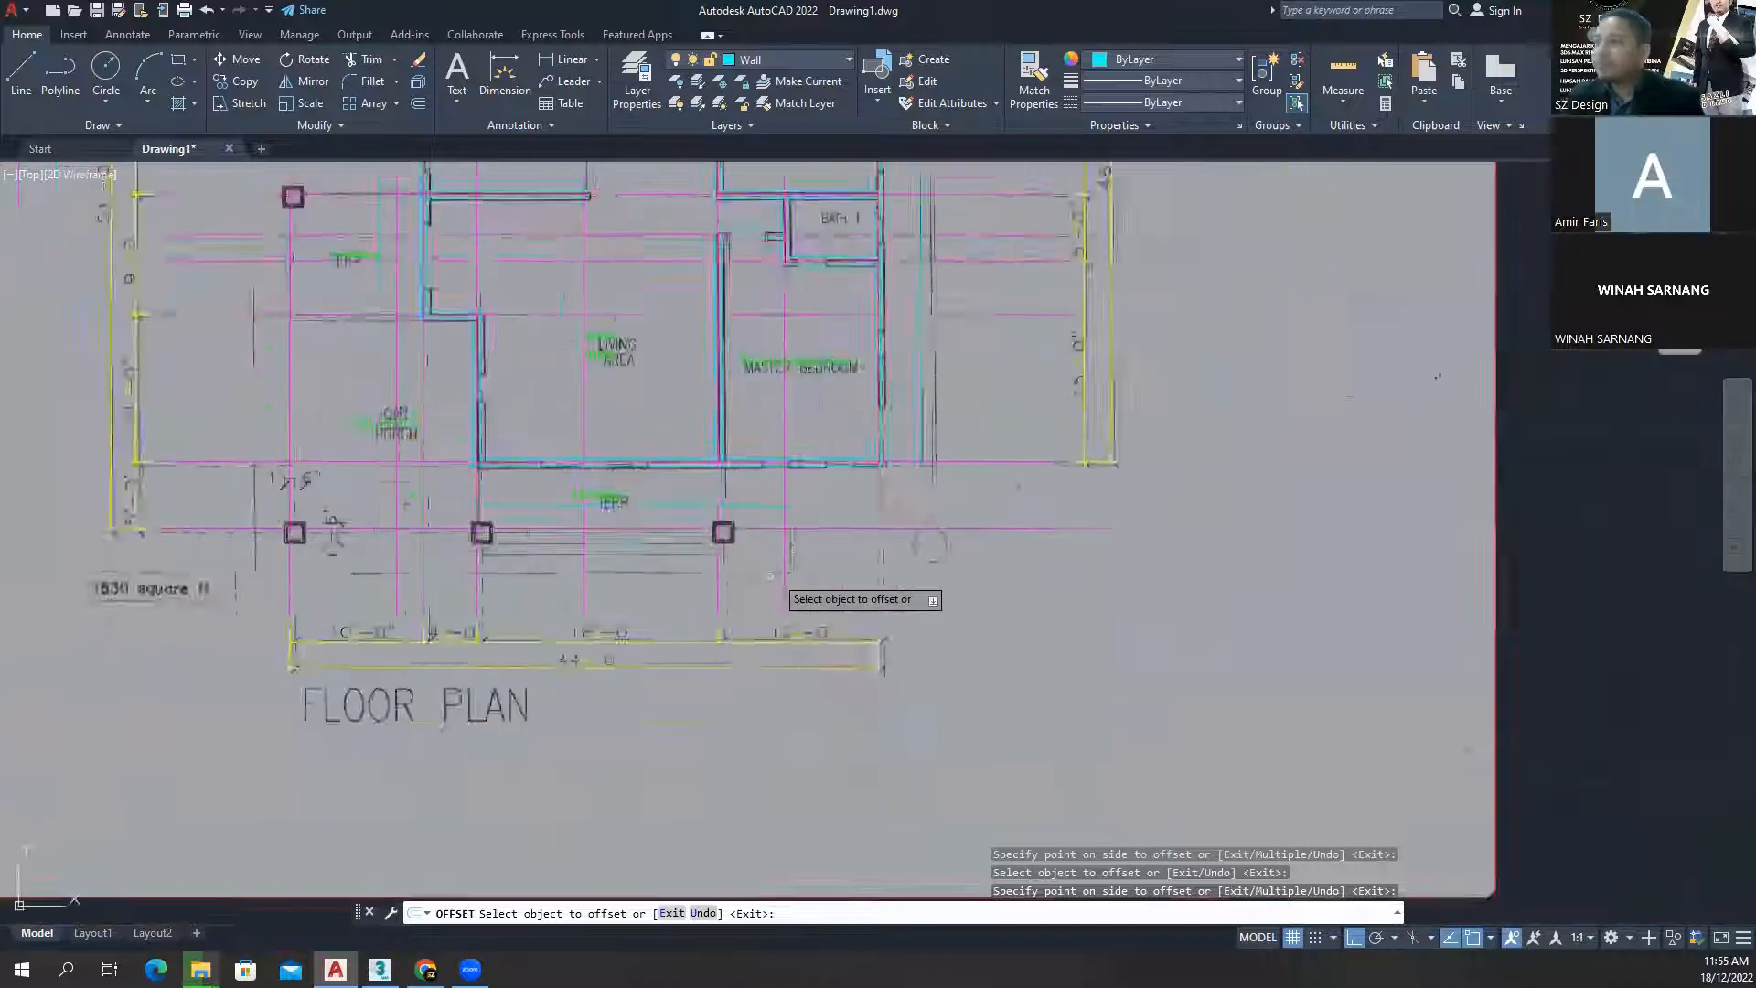
key(Escape)
middle_drag(823, 549, 772, 619)
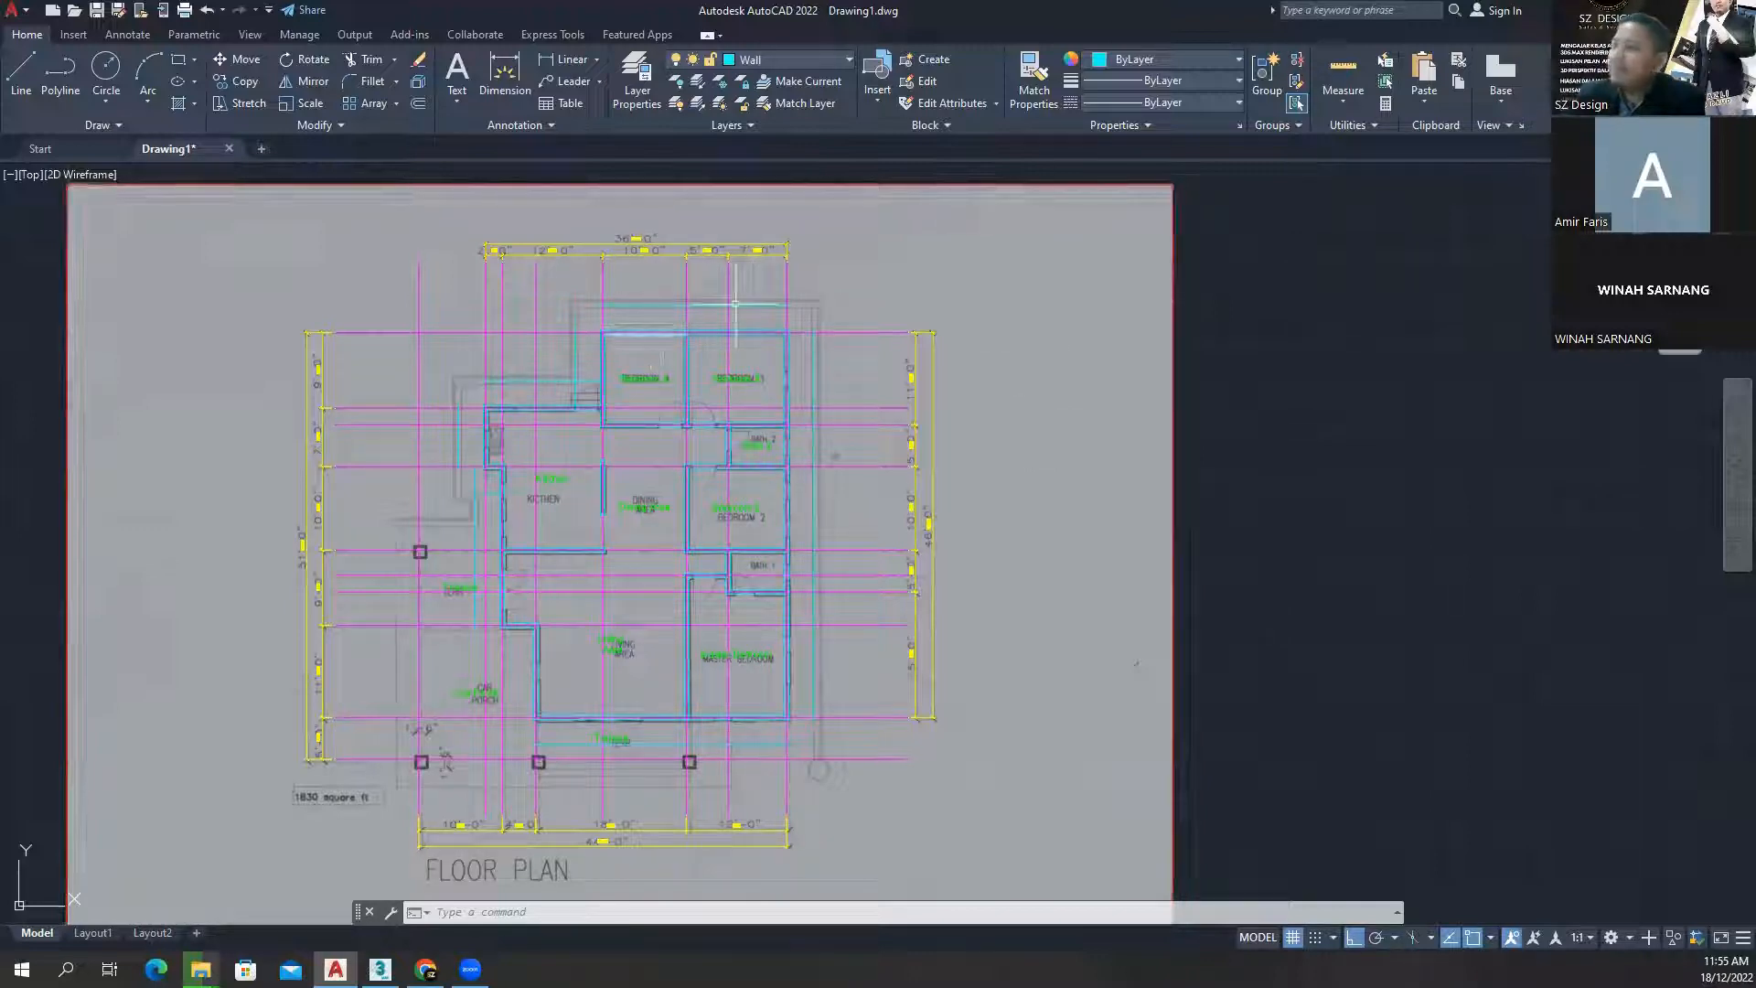
- Fillet the offset line above the bedrooms with the right and left offset lines to close both upper corners
scroll(734, 302, up, 6)
middle_drag(851, 340, 942, 363)
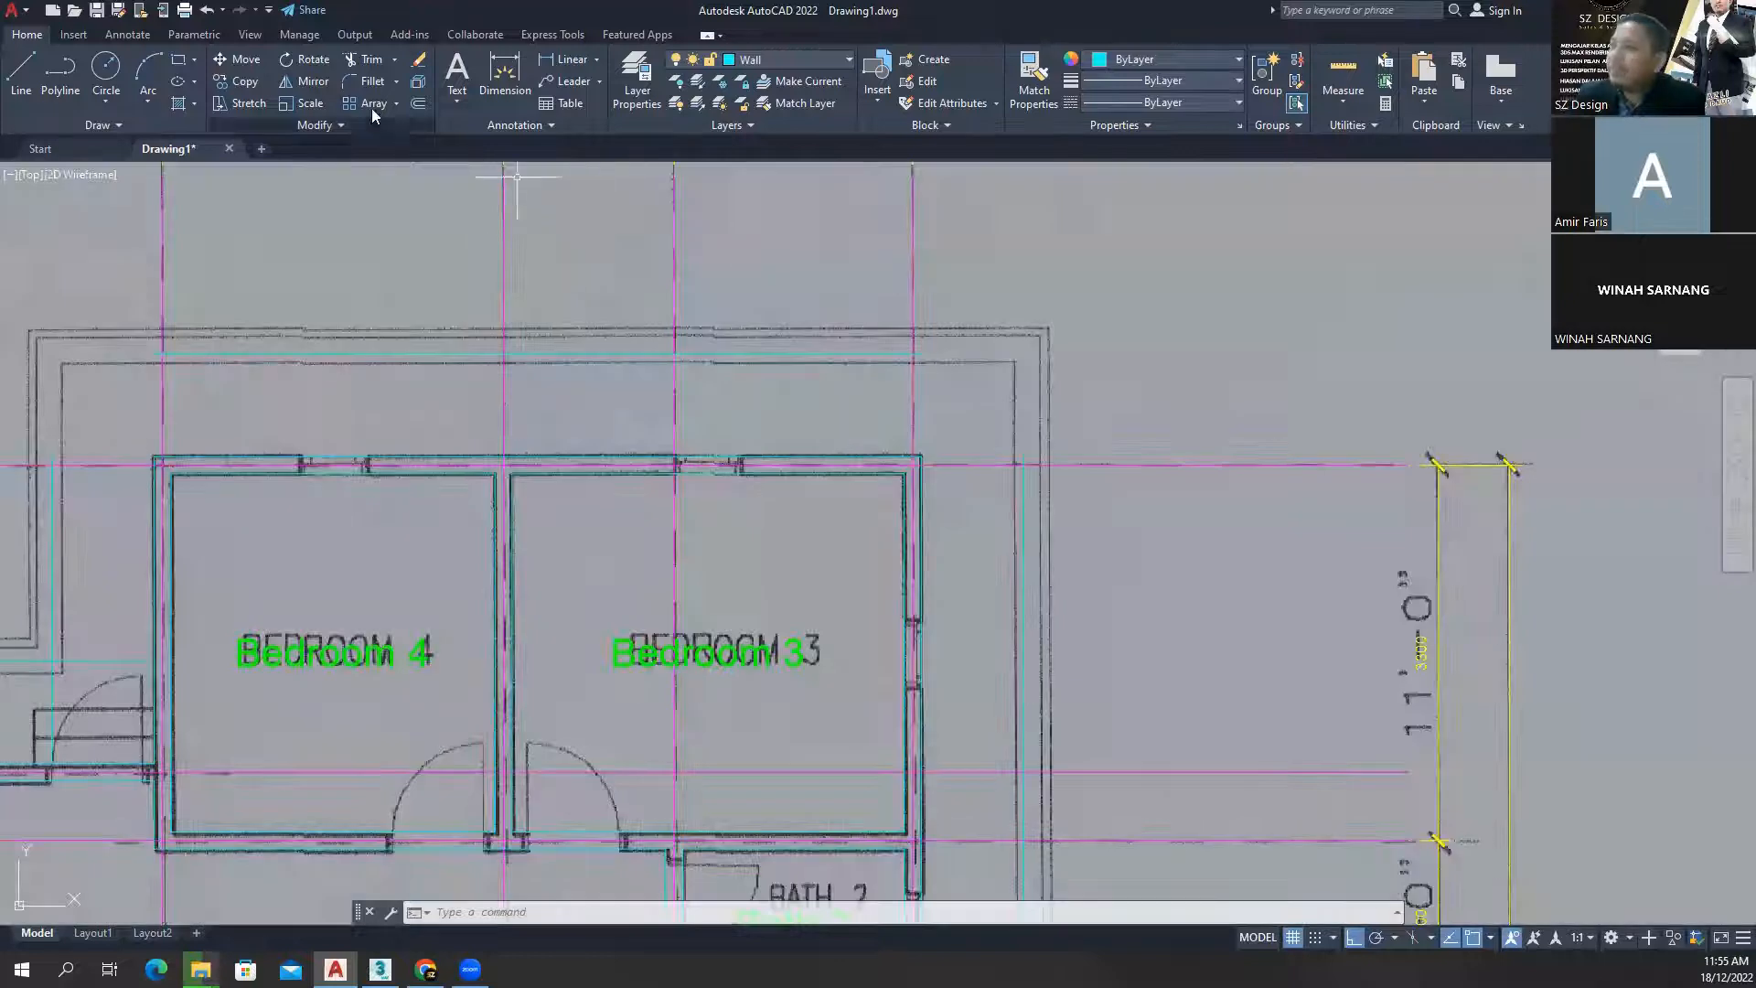
click(373, 81)
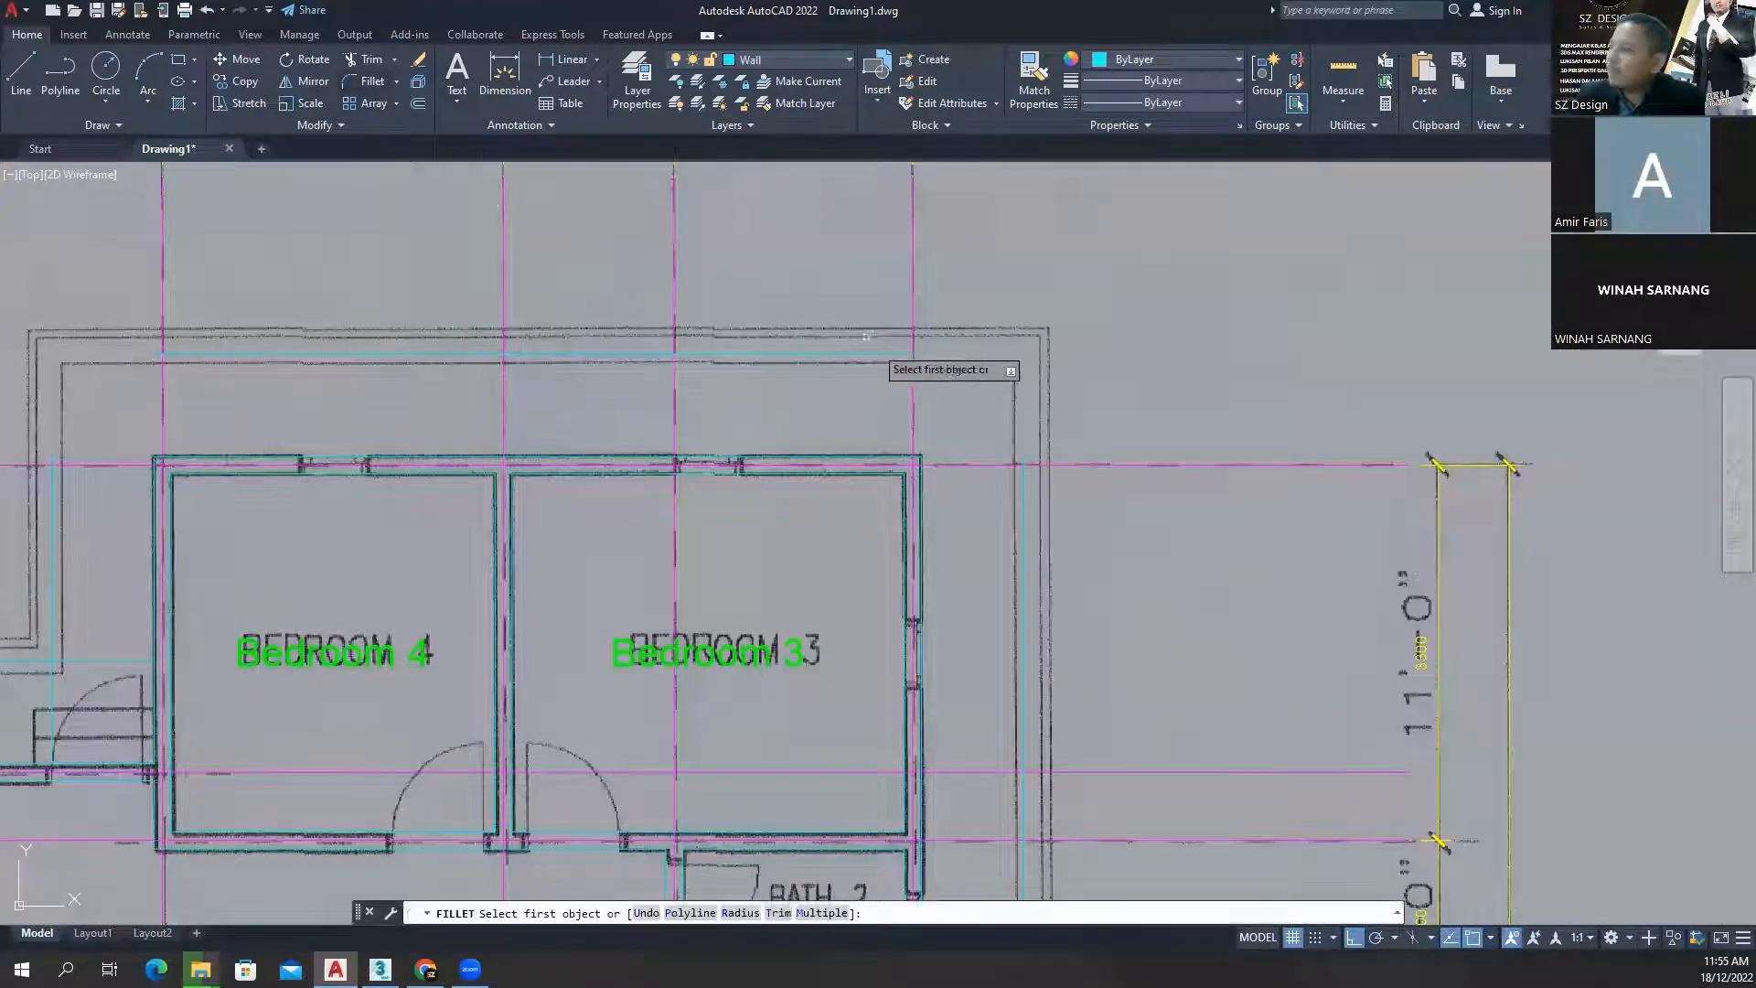
click(880, 353)
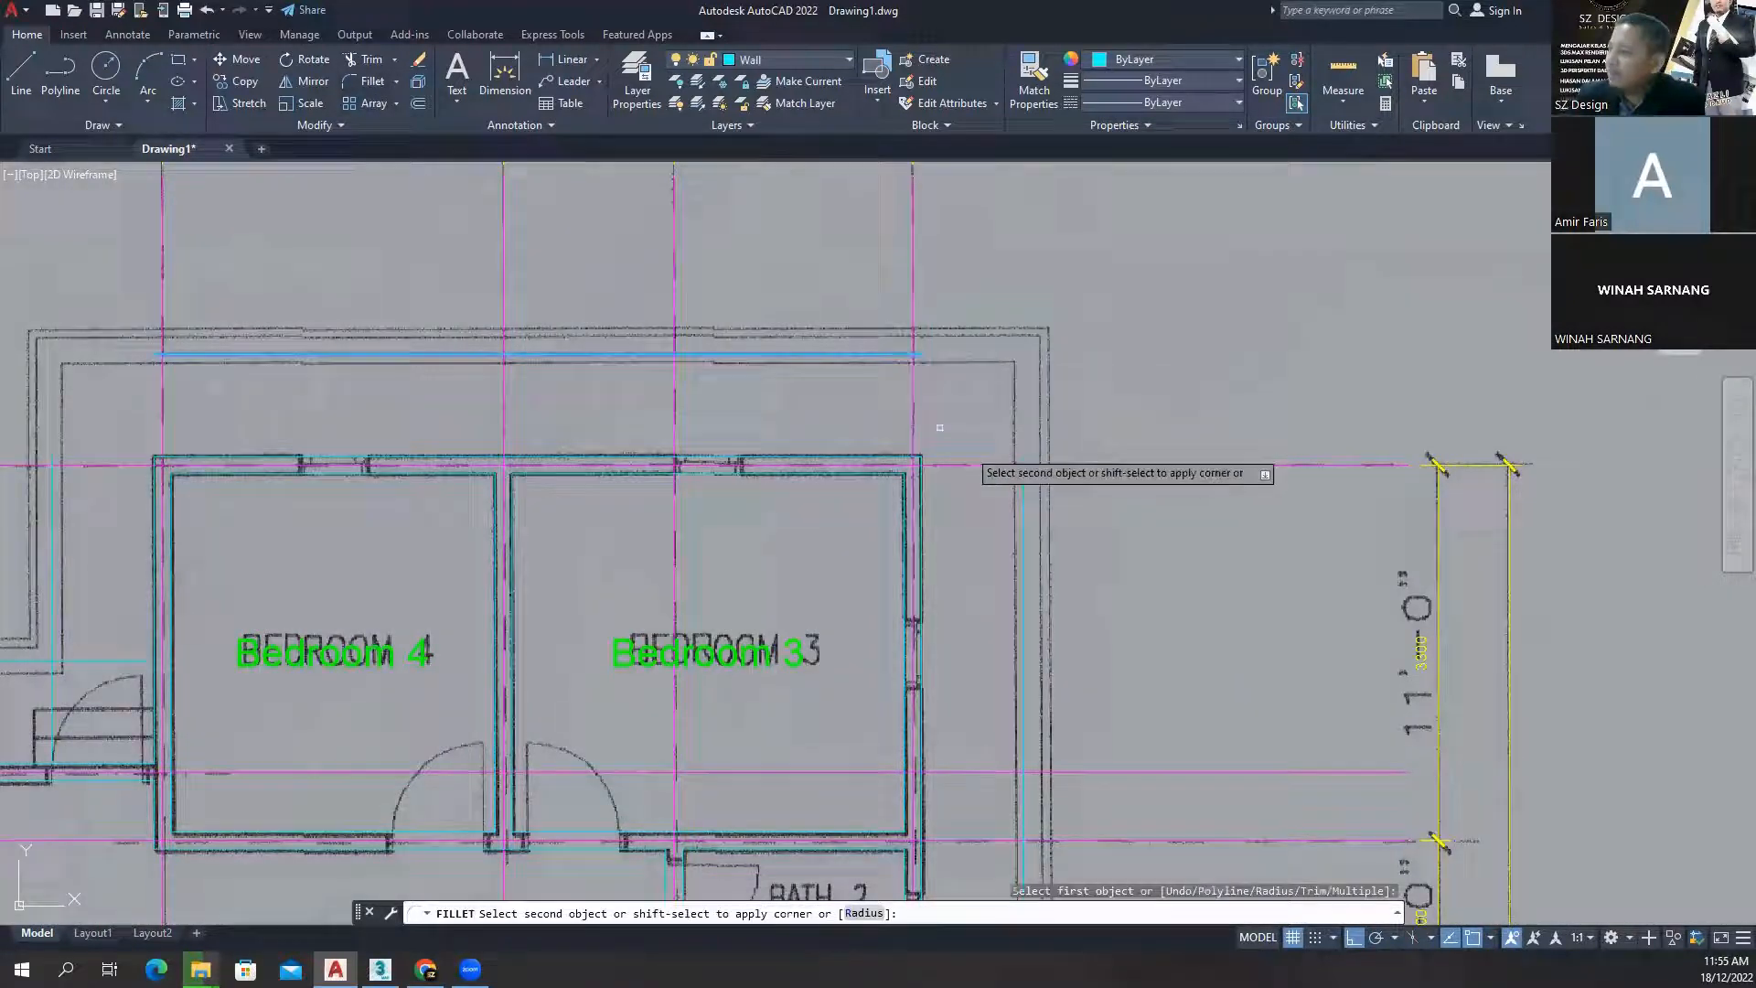
click(1022, 512)
mouse_move(234, 429)
middle_down()
mouse_move(528, 357)
mouse_move(666, 383)
middle_up()
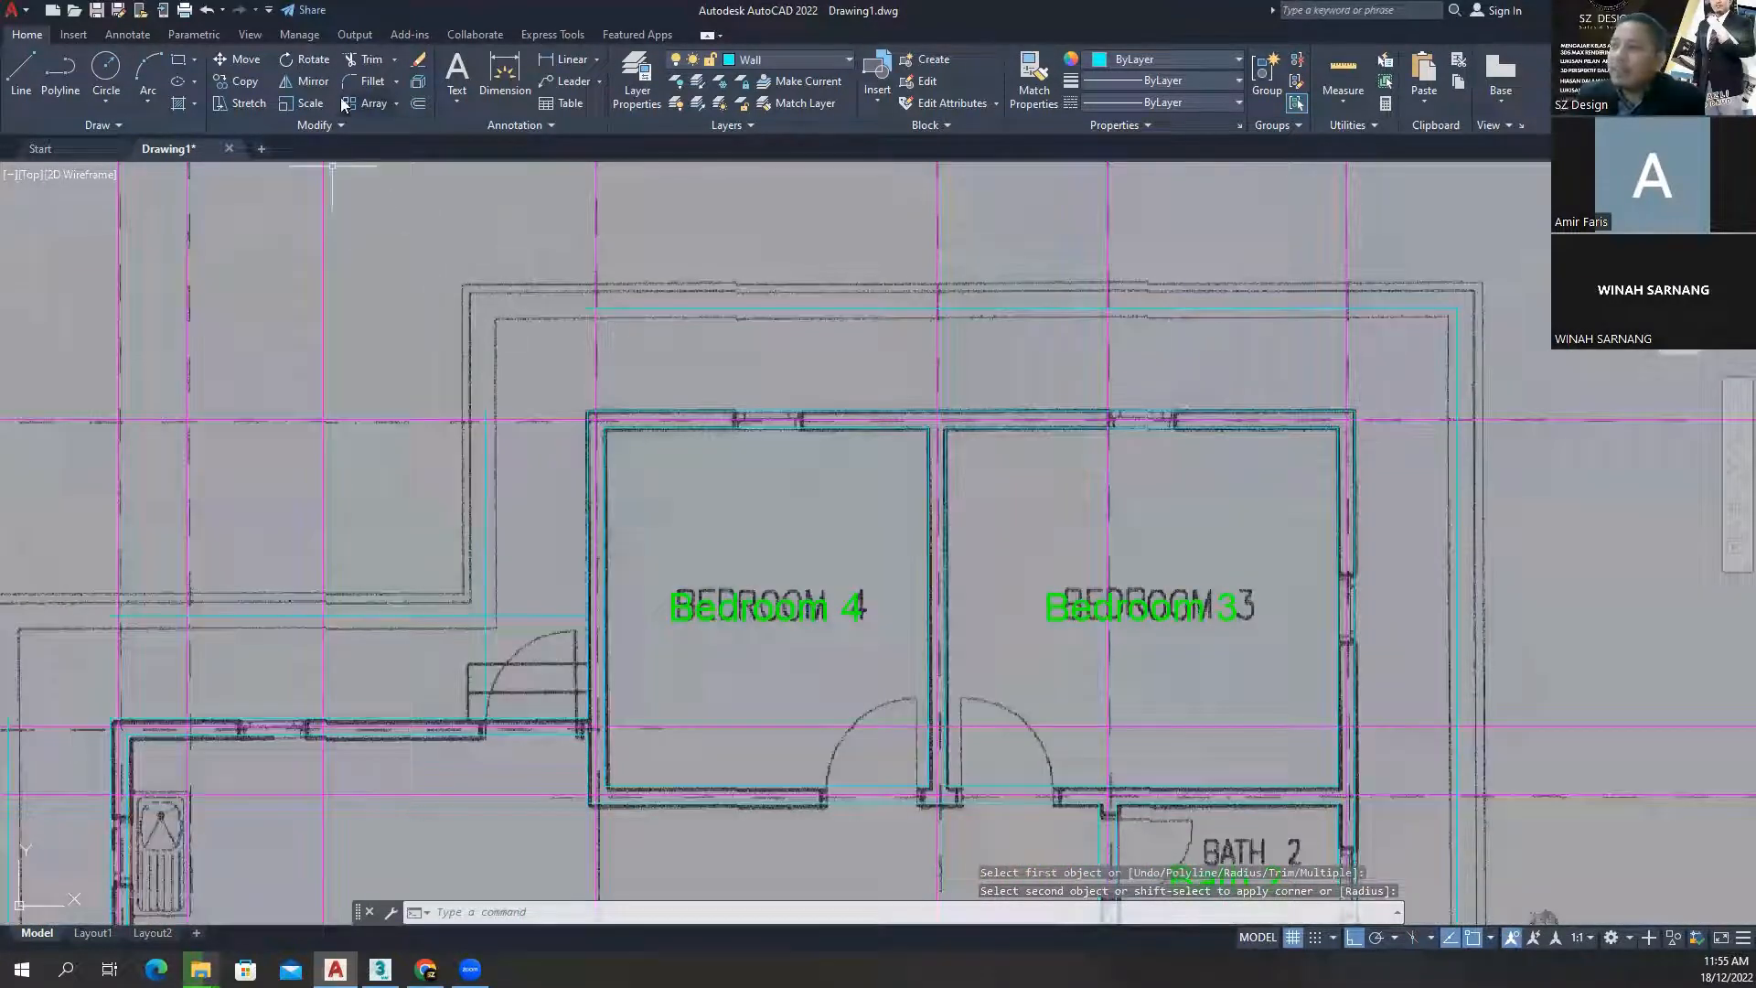
click(372, 82)
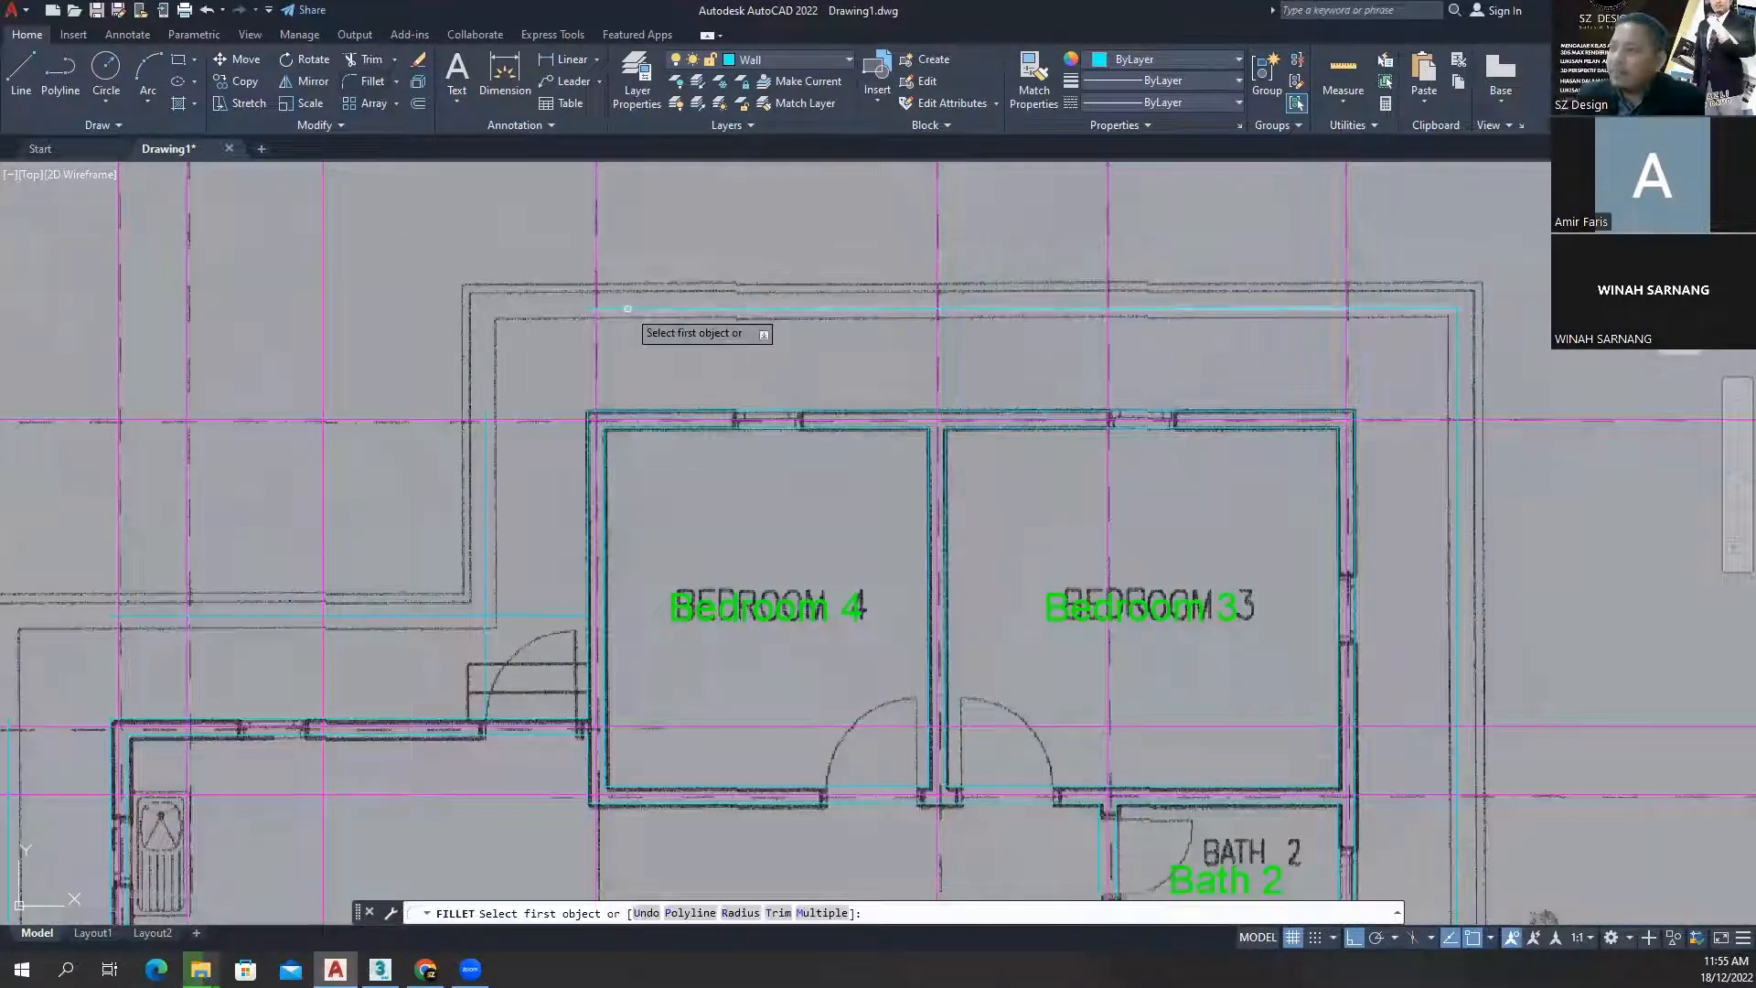
click(636, 309)
click(486, 468)
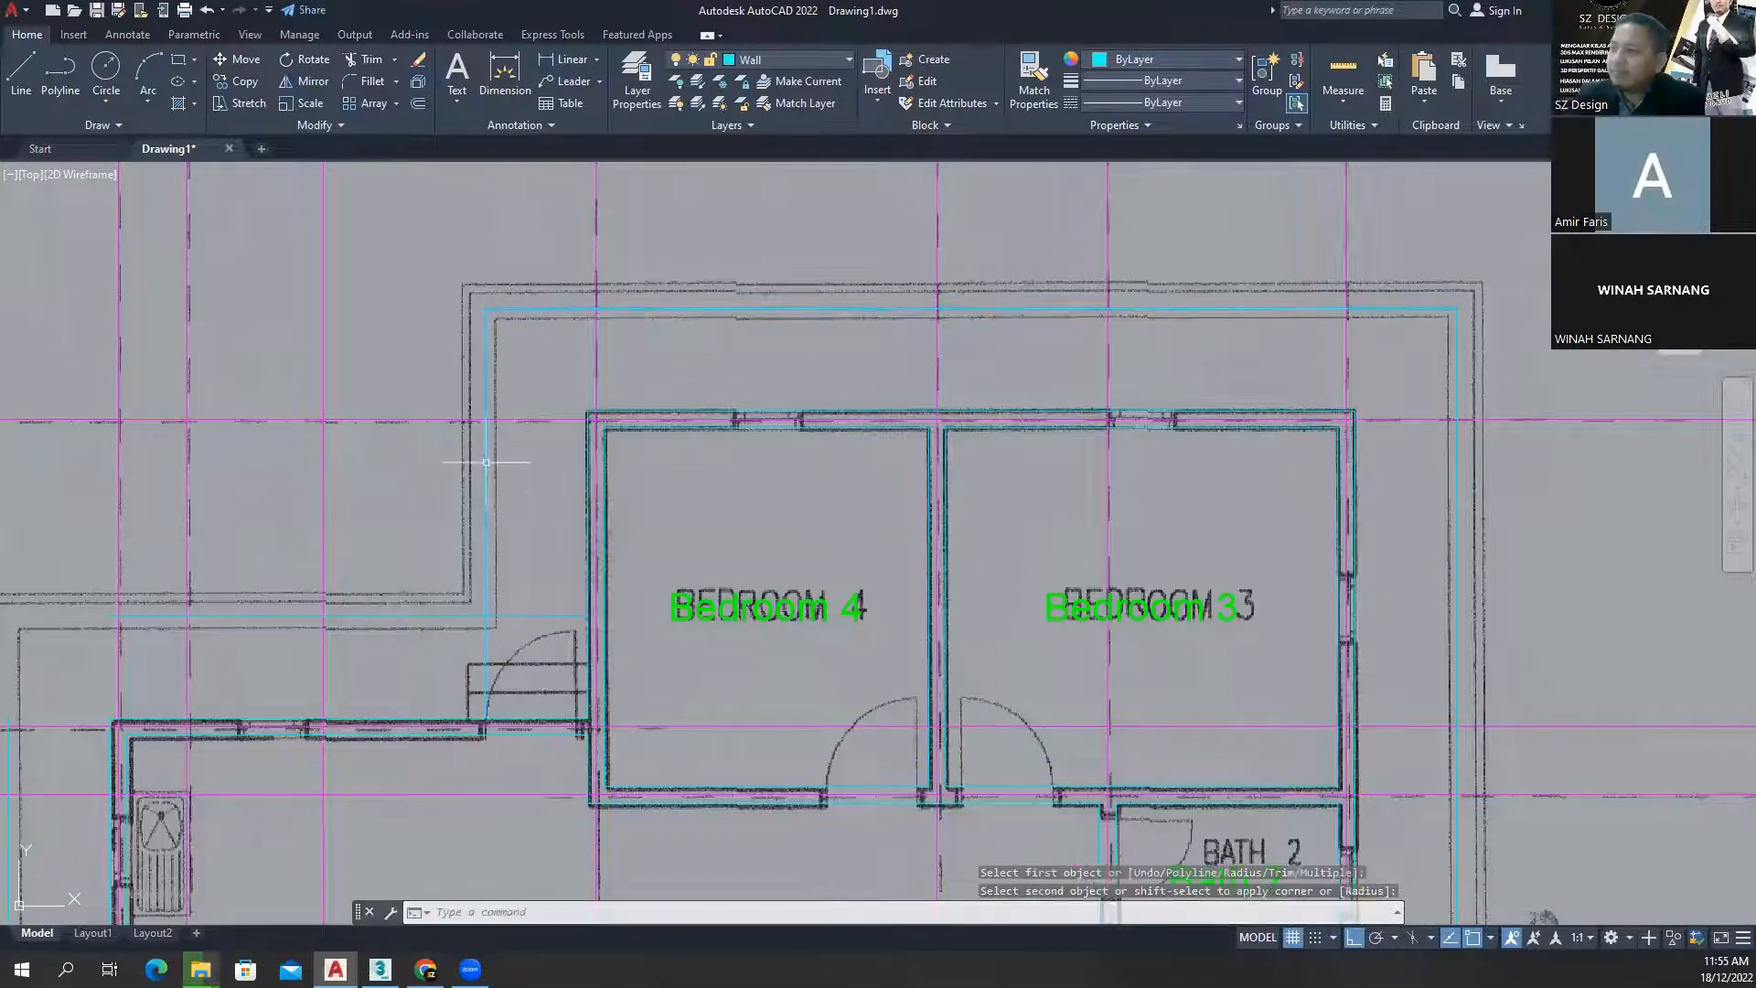
- Fillet the offset line above the kitchen with the one beside Bedroom 4 and the one along the kitchen's left side
middle_drag(494, 463, 578, 453)
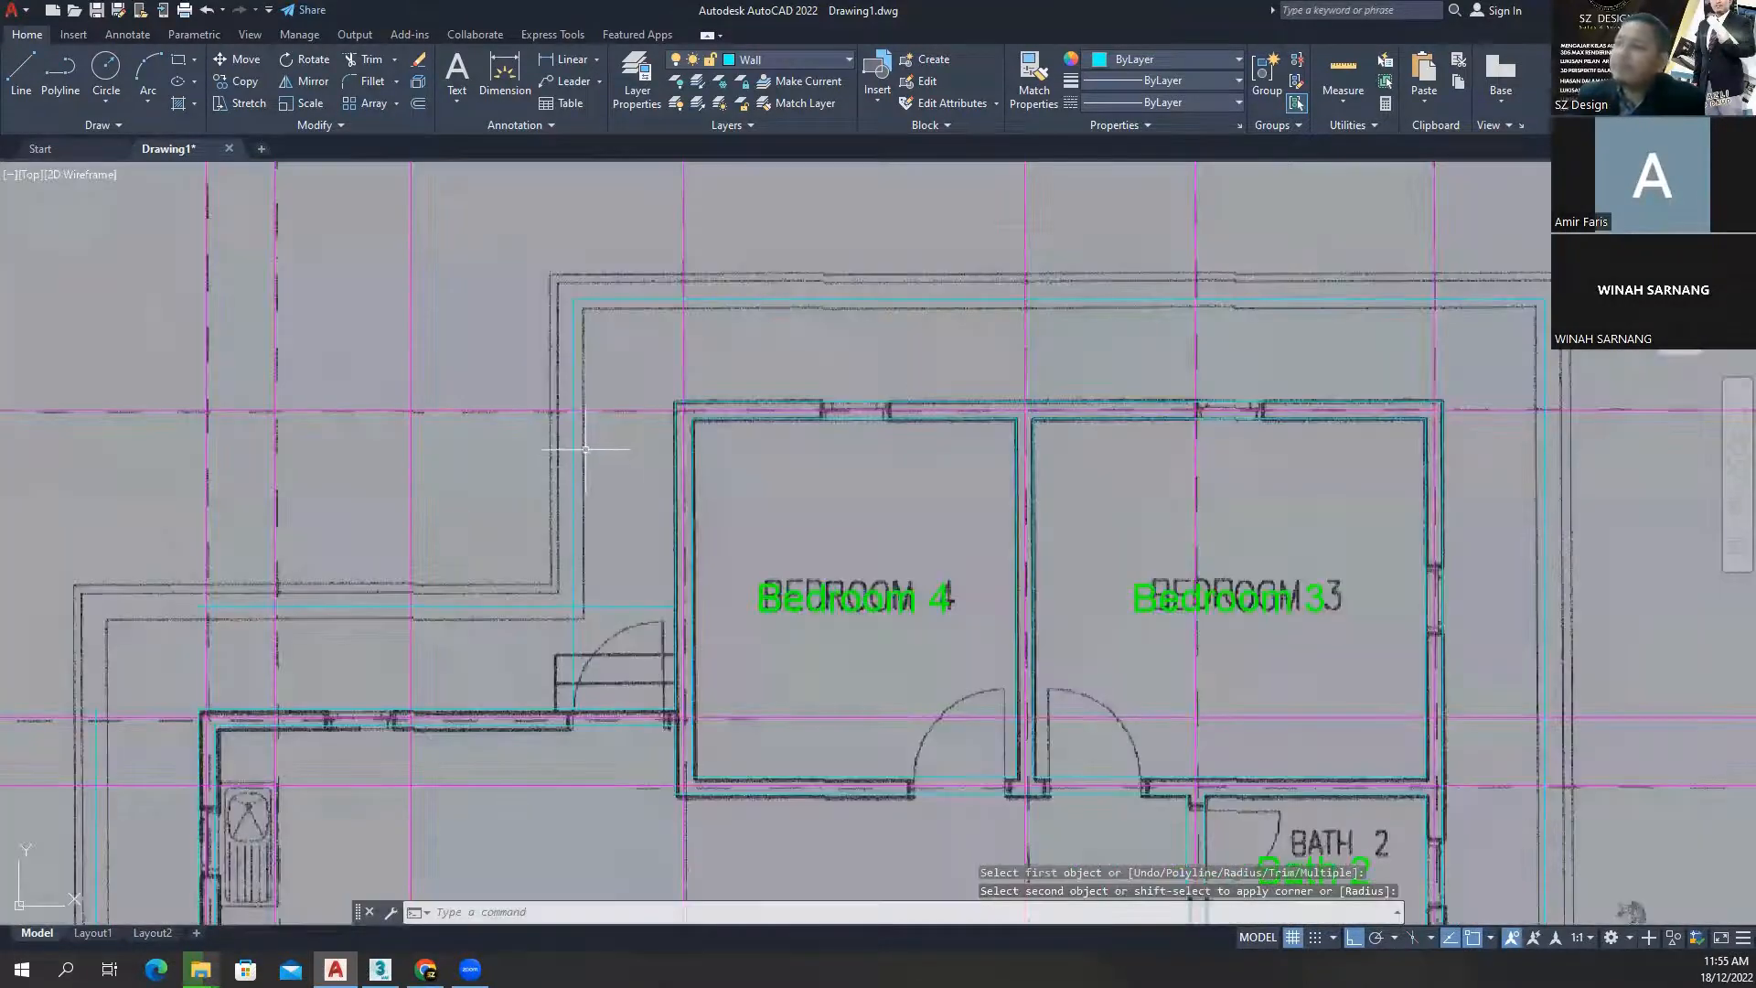
click(368, 81)
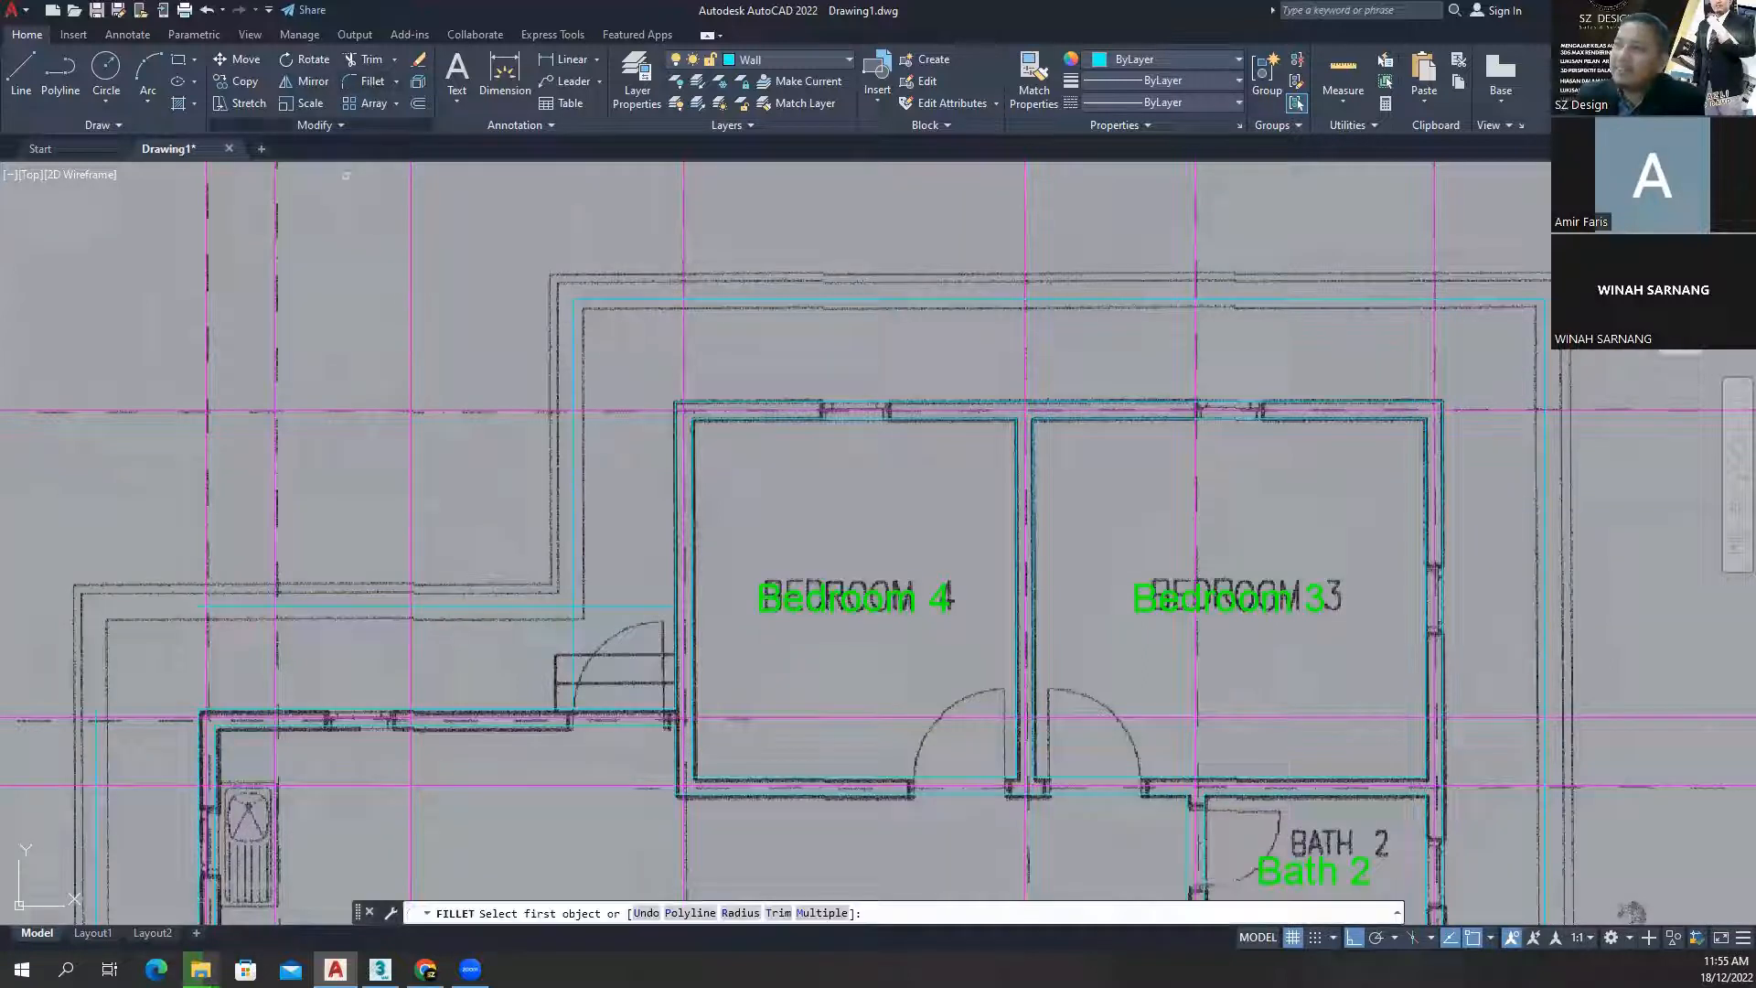
click(575, 540)
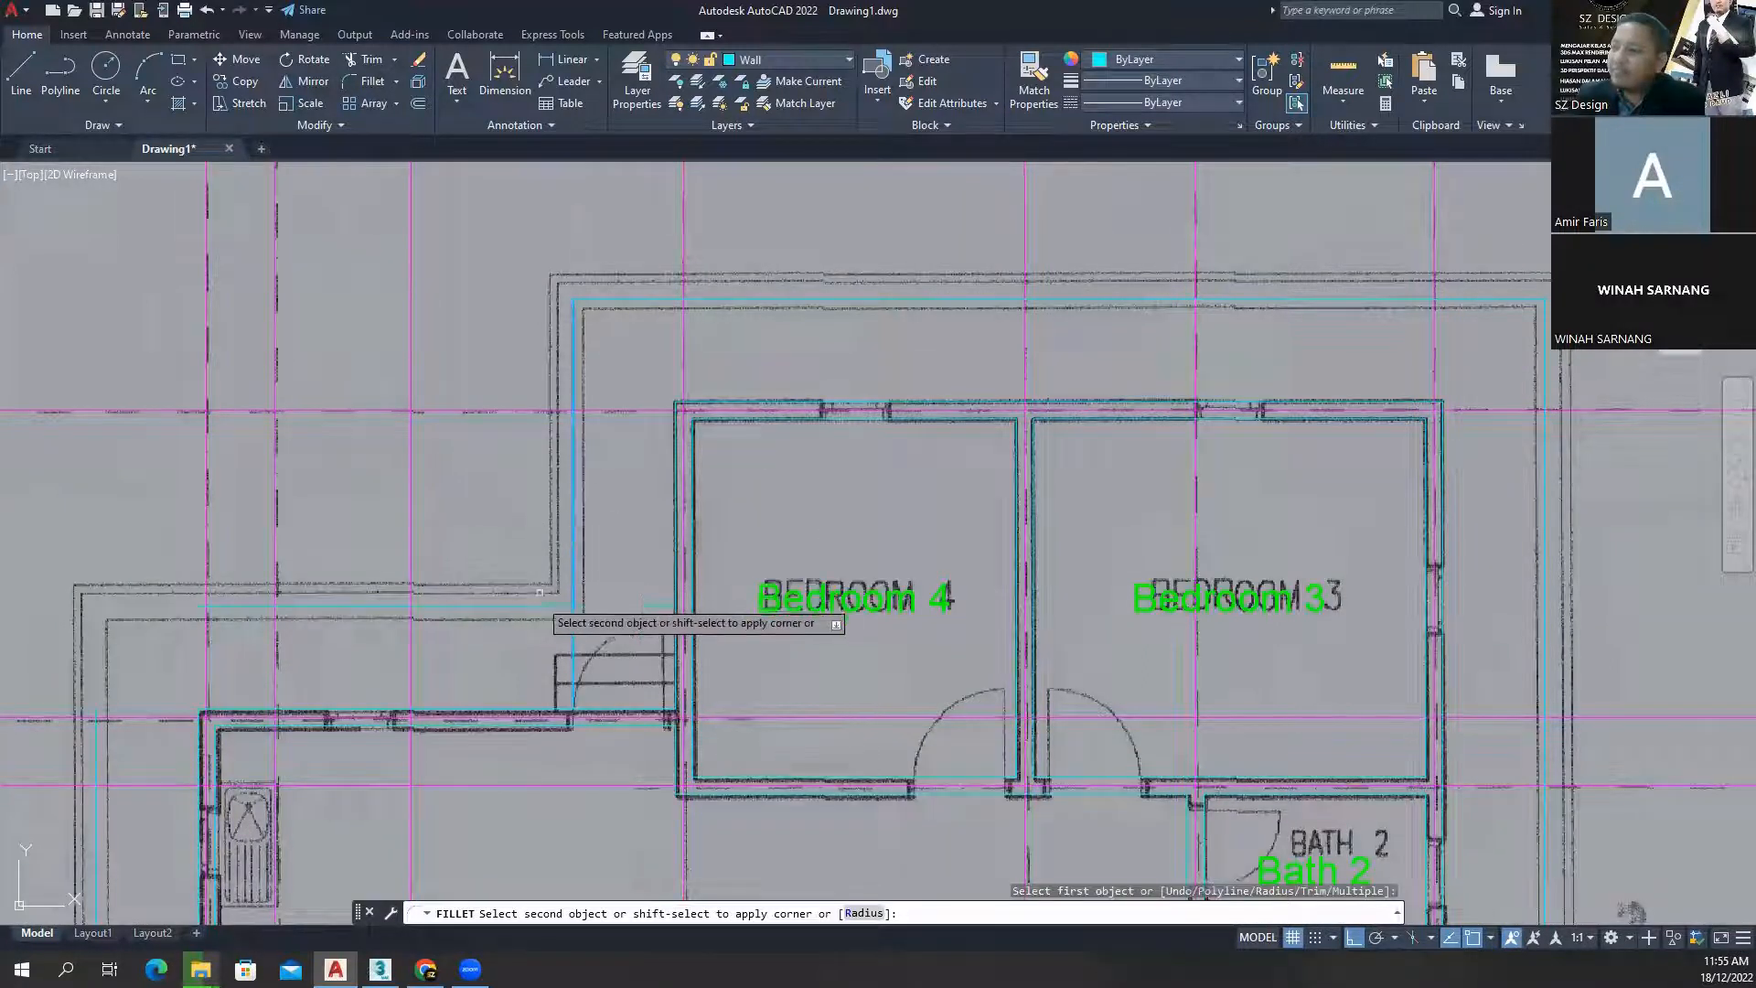
click(539, 604)
middle_drag(620, 589, 699, 499)
click(371, 84)
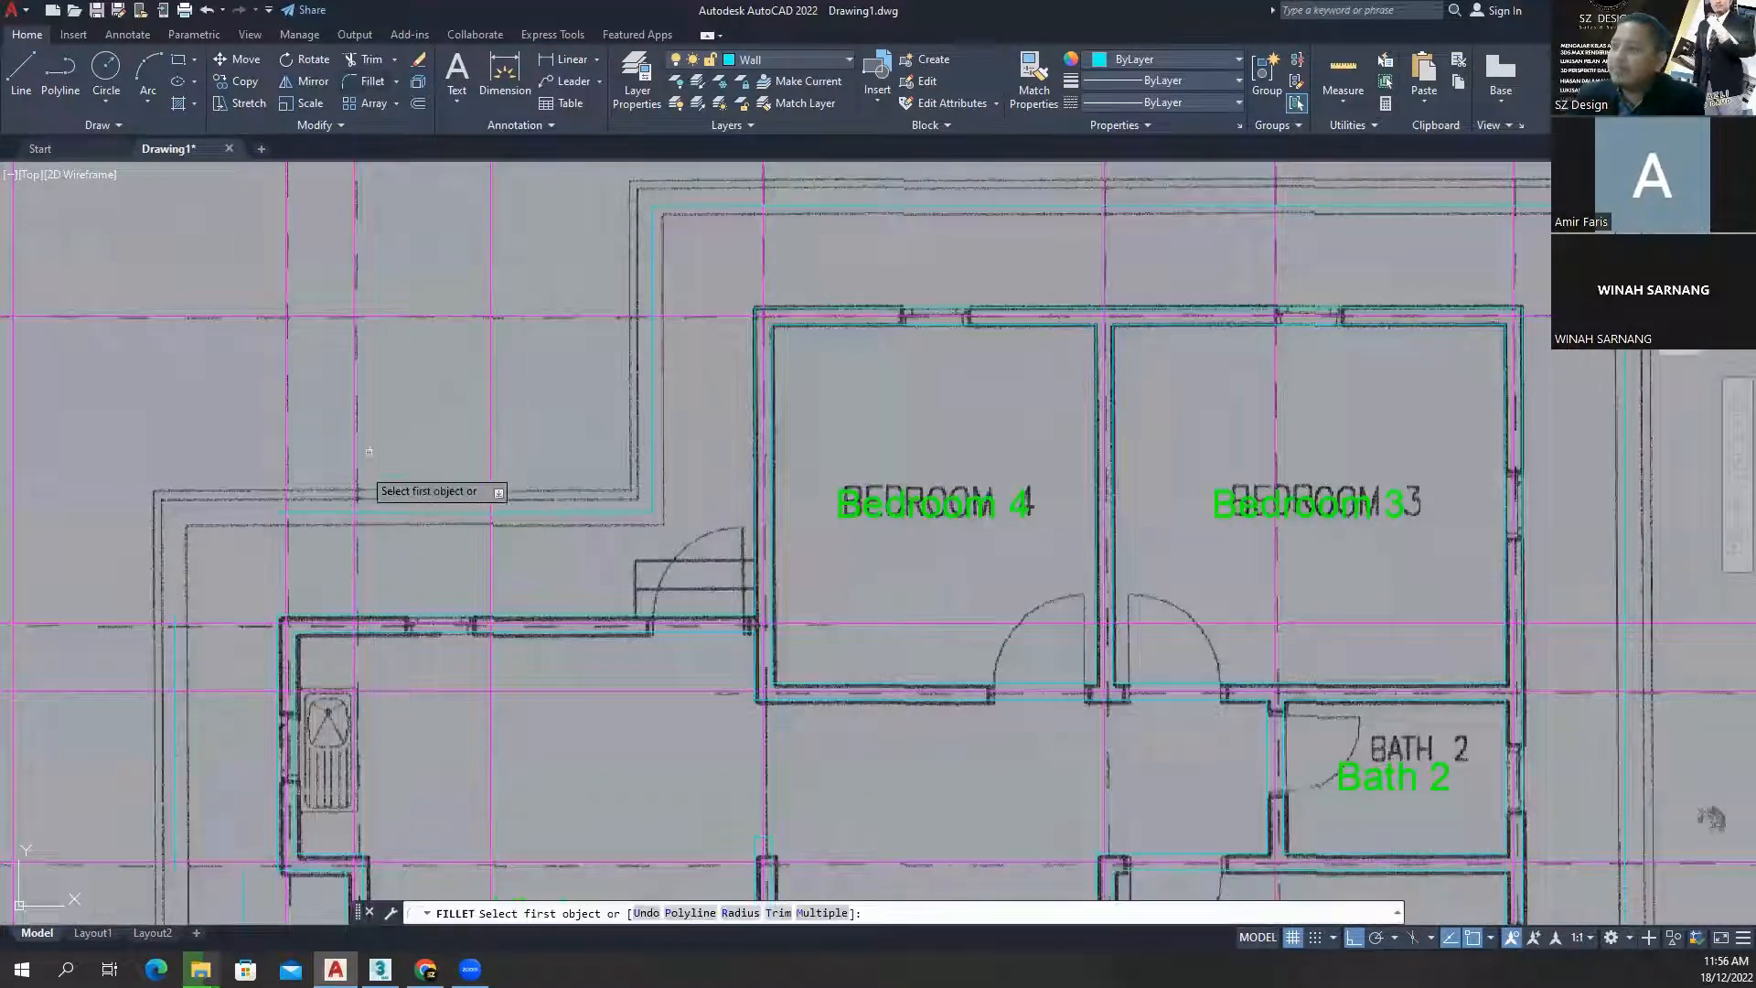
click(392, 515)
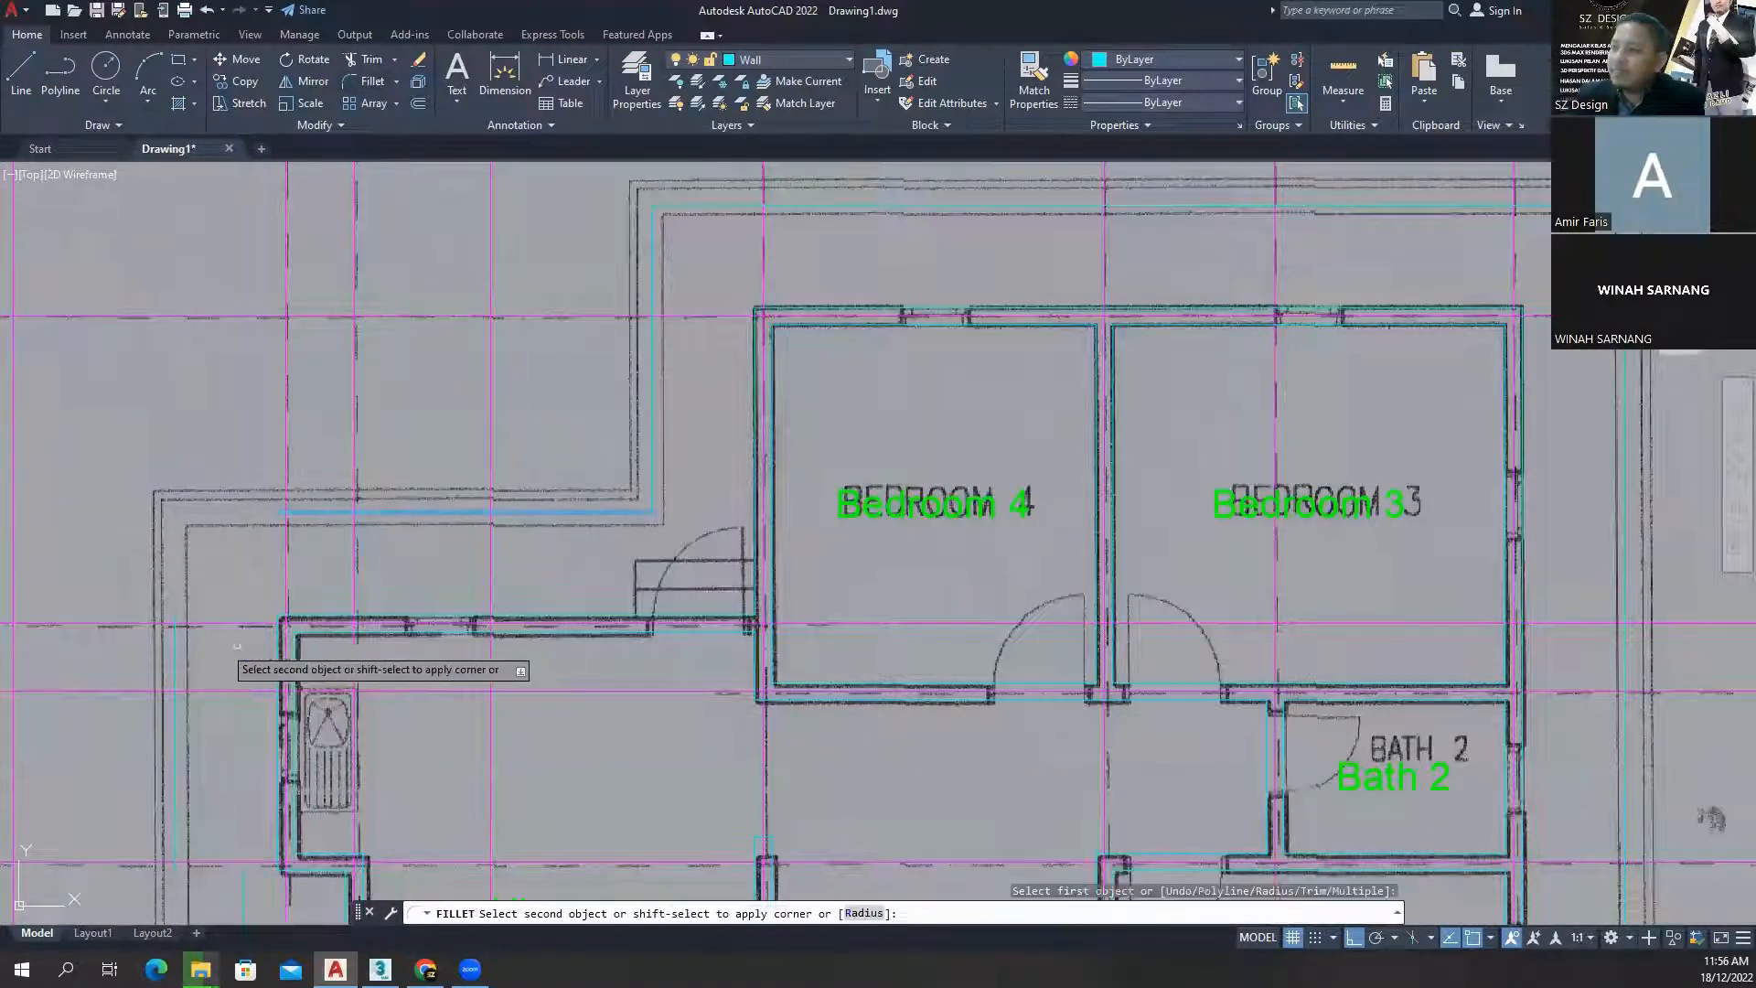
click(174, 645)
- Fillet the offset line left of the kitchen sink with the short horizontal offset line below the wall jog
middle_drag(204, 668, 342, 316)
middle_drag(439, 492, 414, 511)
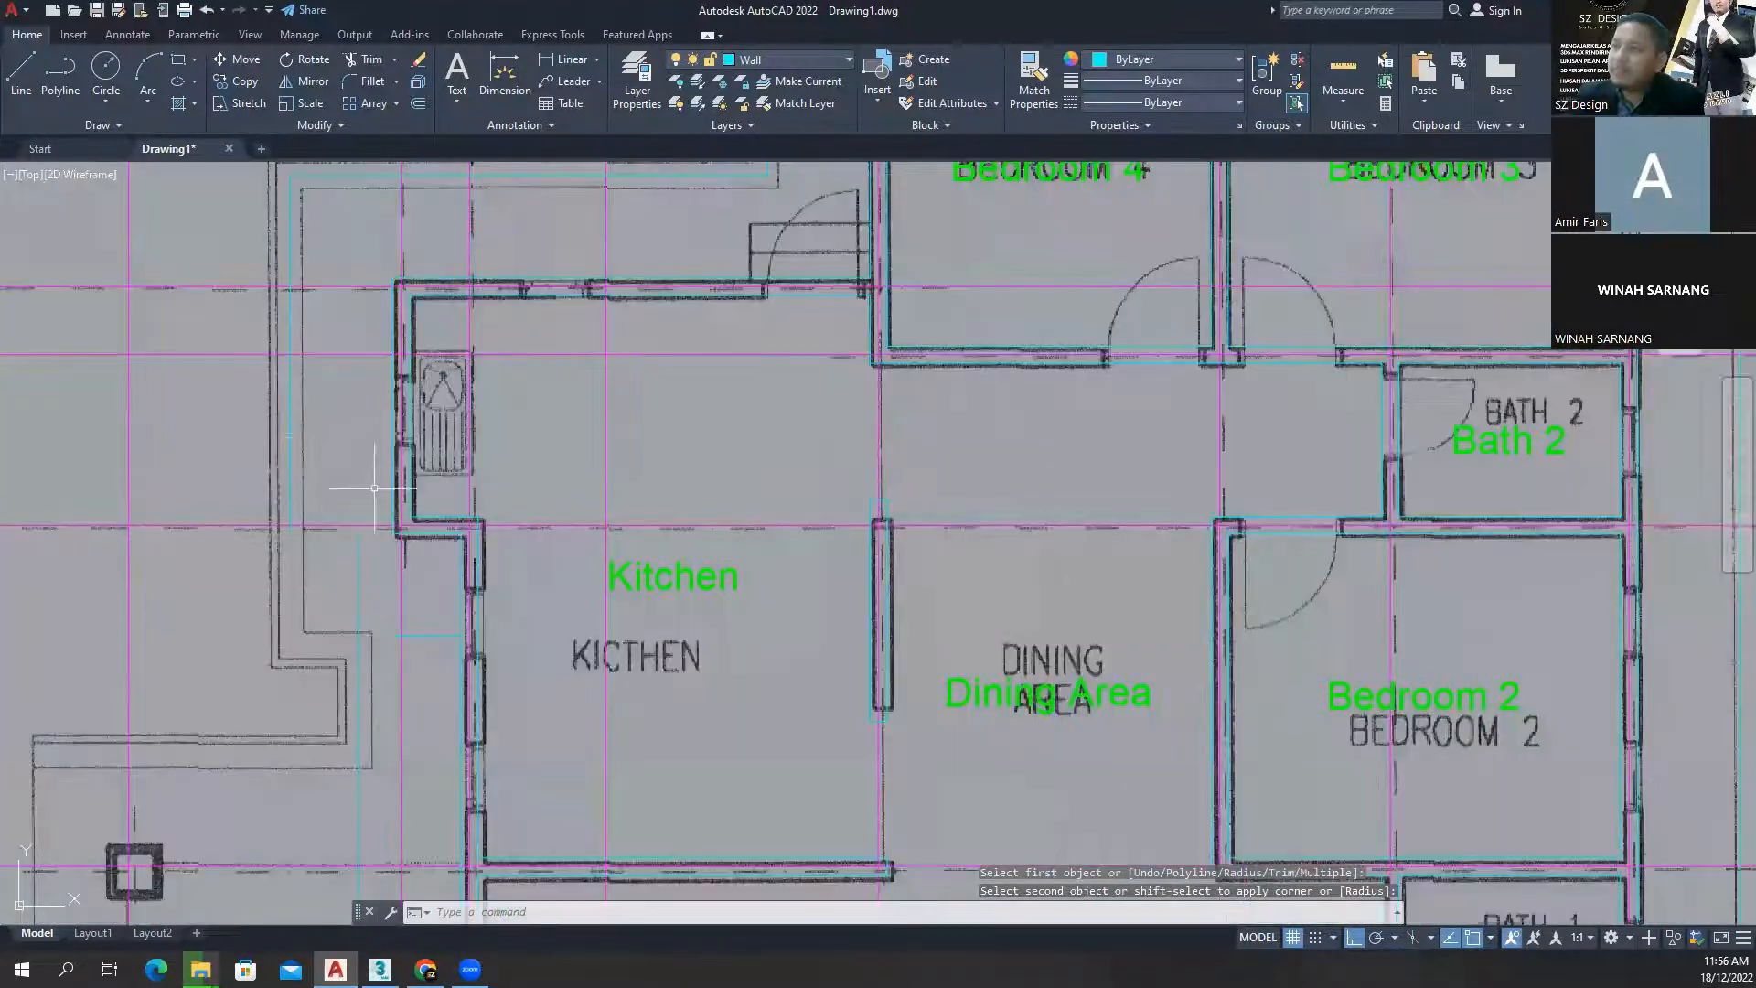
click(370, 82)
click(290, 480)
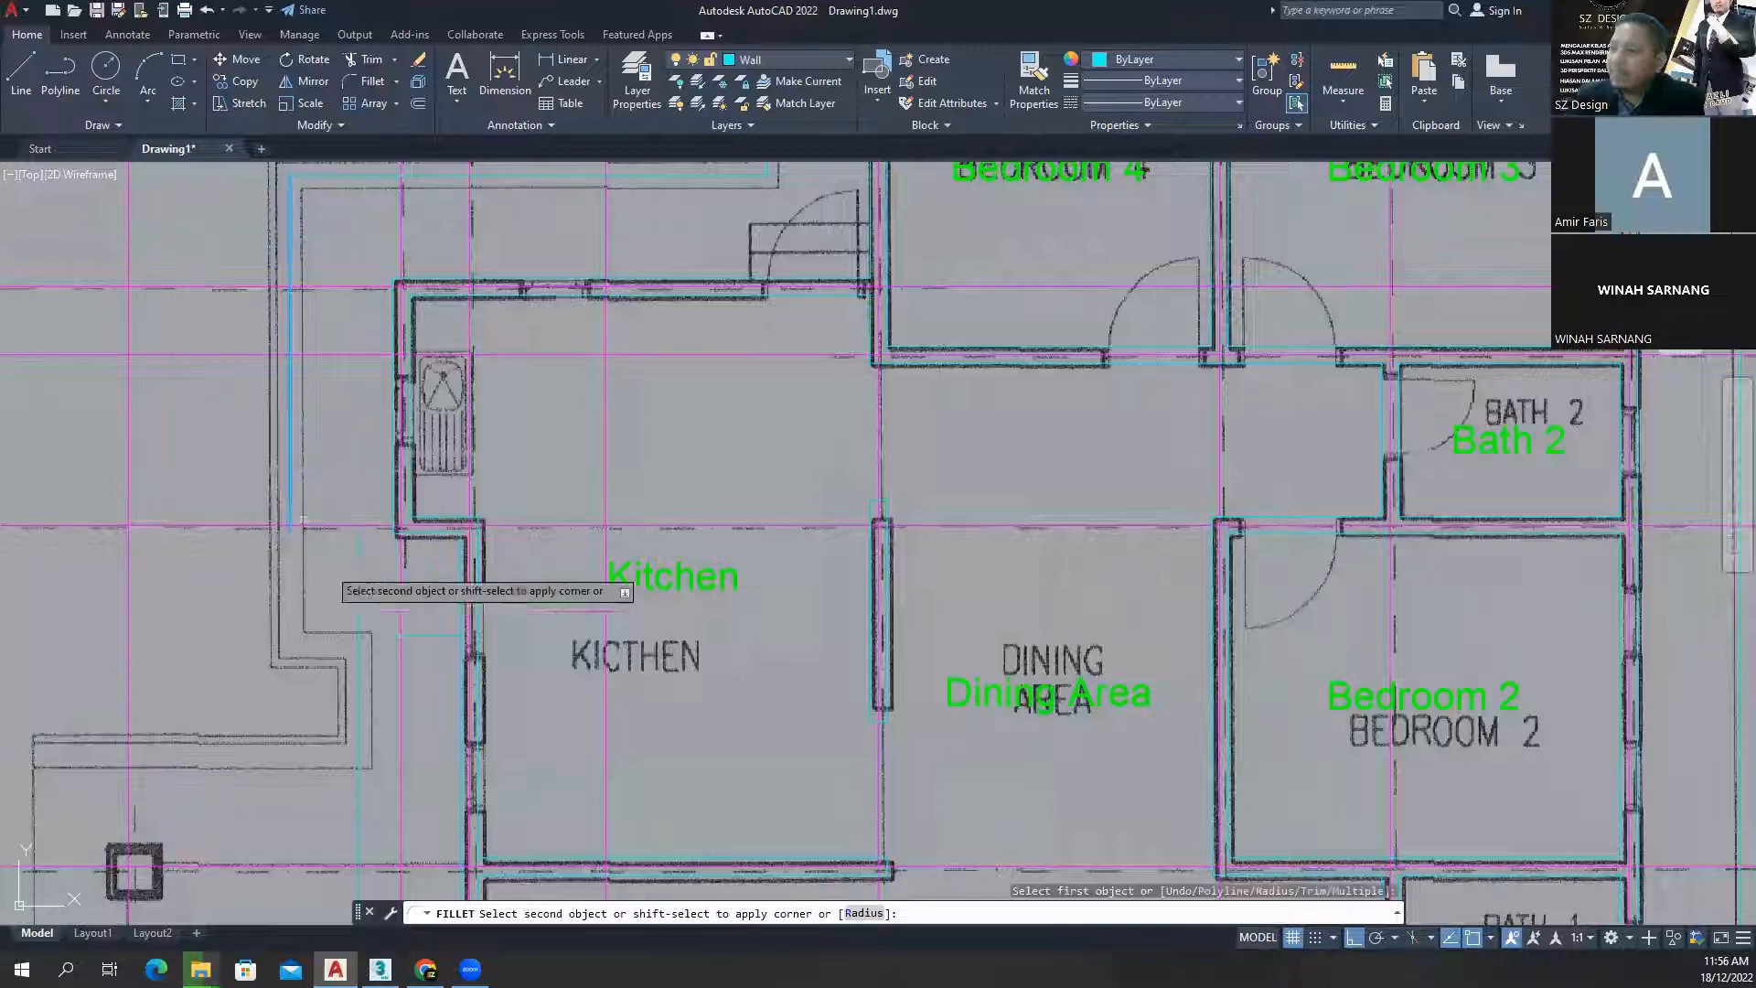
click(418, 637)
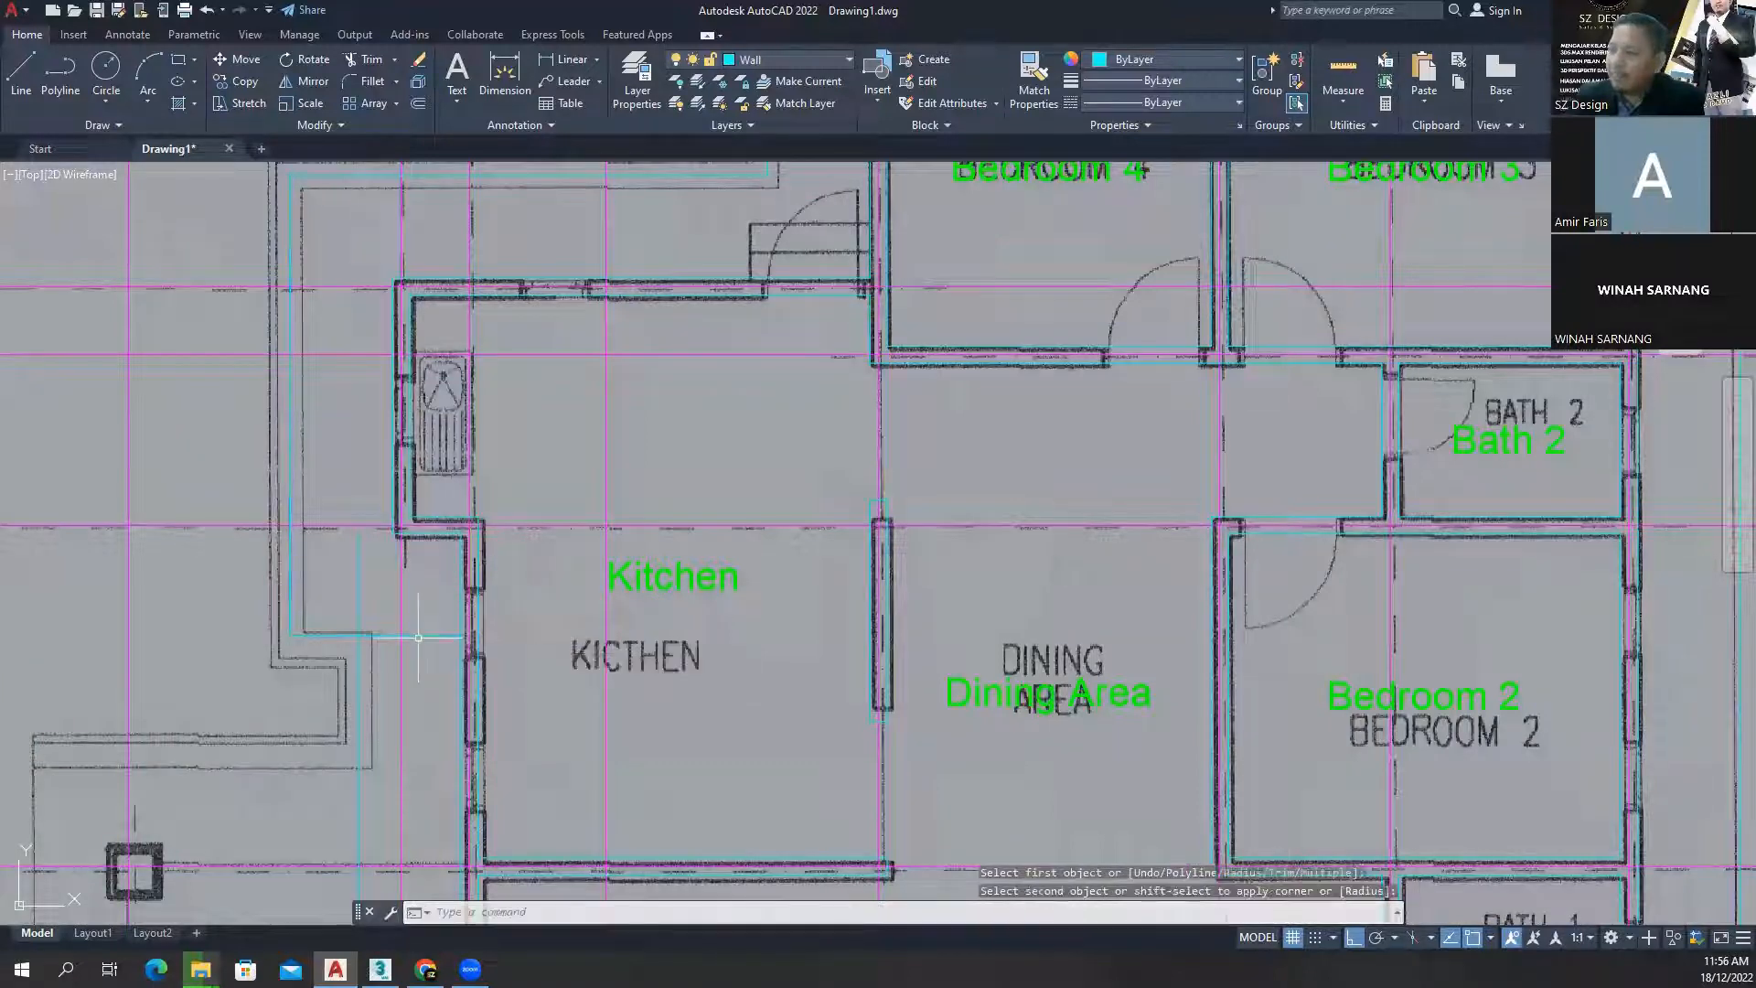
- Fillet the short horizontal offset line below the kitchen wall jog with the vertical offset line beside the kitchen's lower wall
click(370, 81)
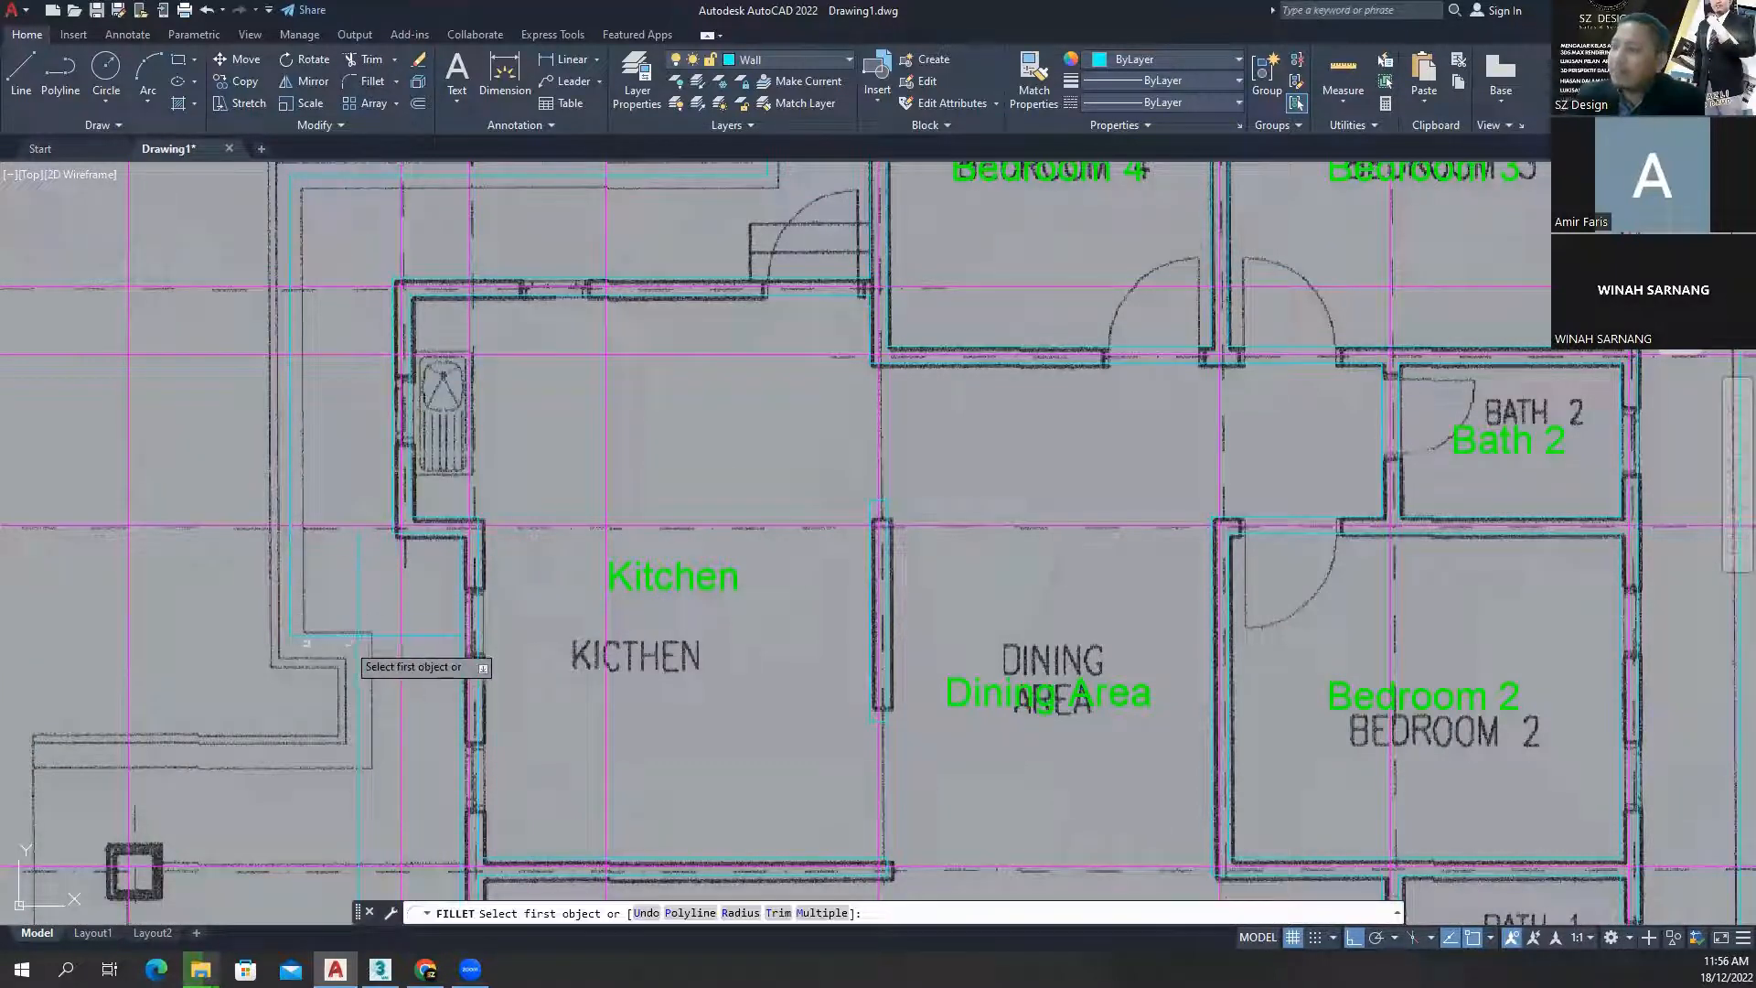
click(353, 634)
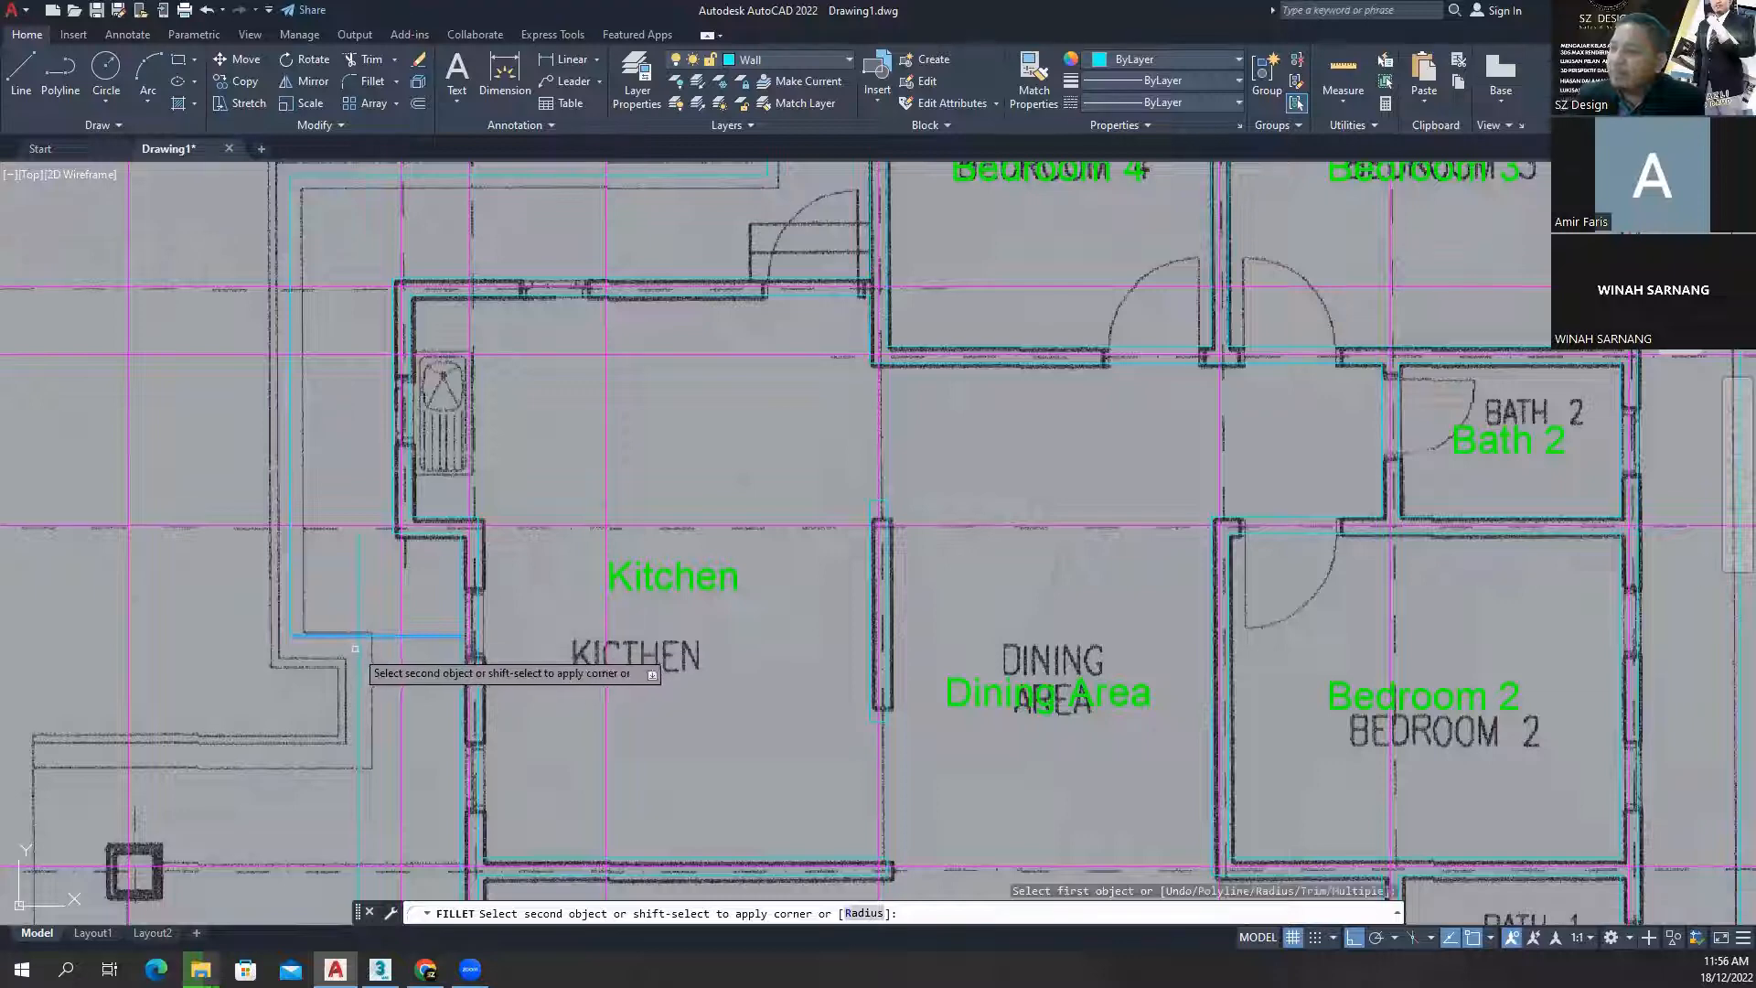
click(357, 646)
- Fillet the vertical offset line beside the master bedroom with the horizontal offset line running through the front terrace
scroll(395, 611, down, 4)
middle_drag(454, 628, 442, 467)
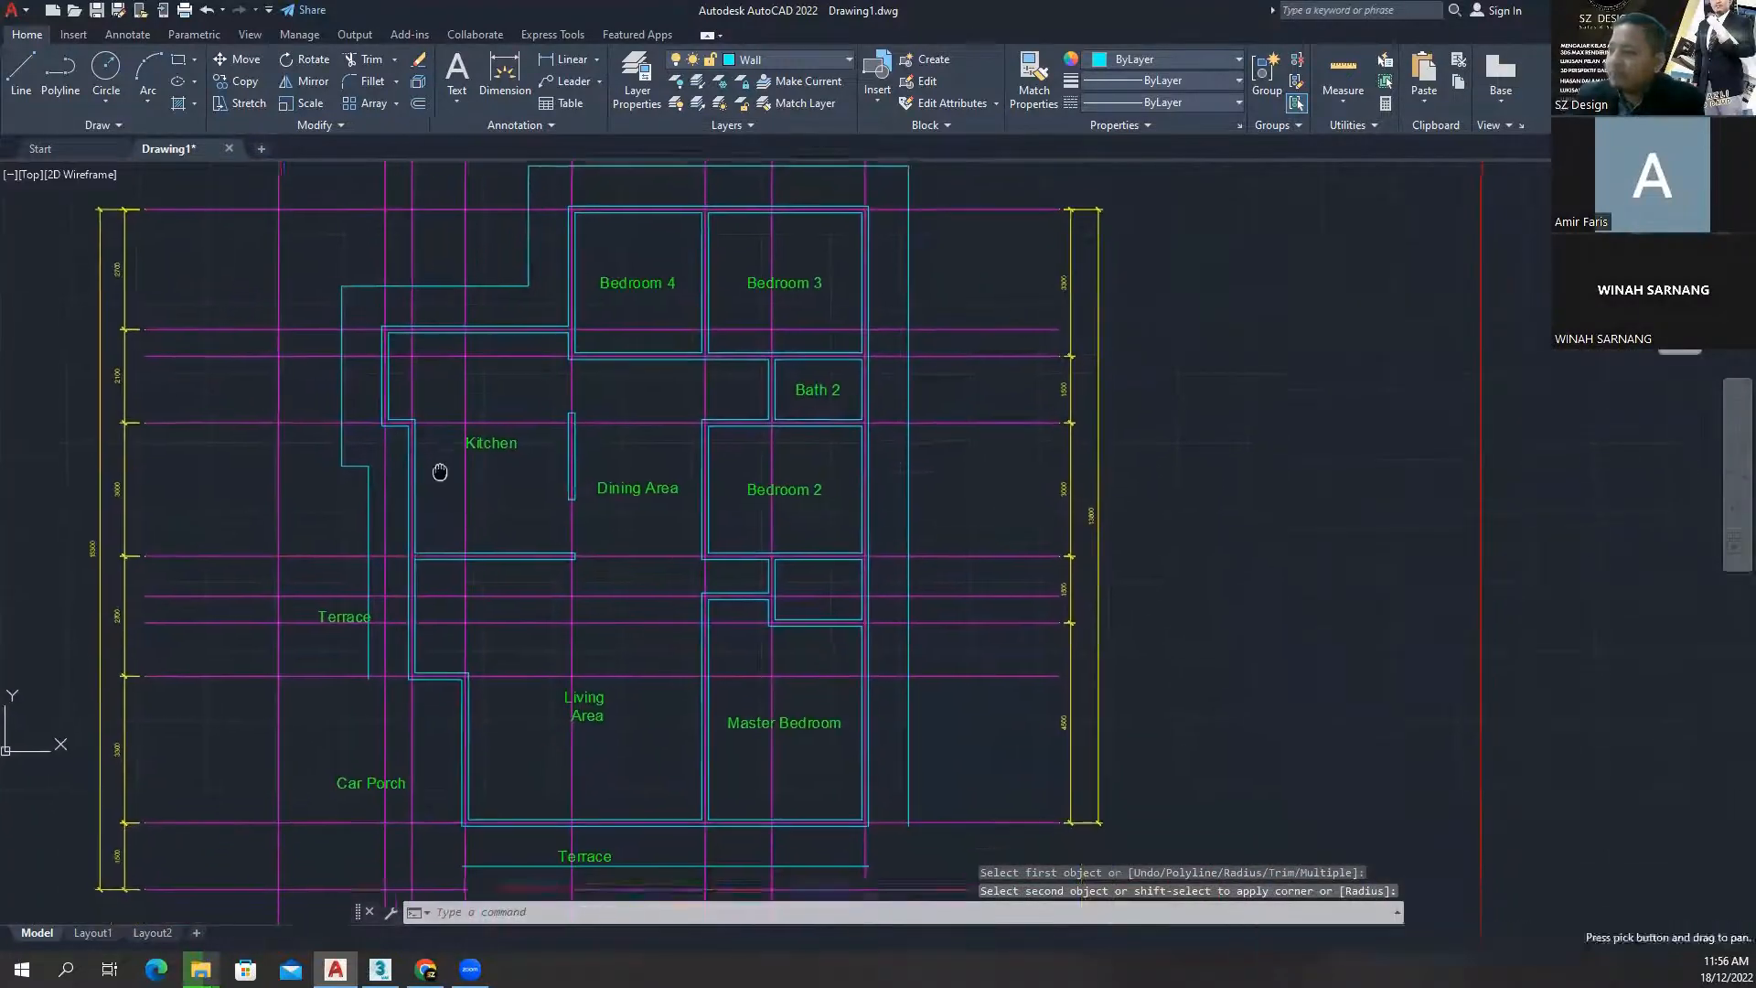
mouse_move(639, 549)
middle_down()
mouse_move(572, 486)
mouse_move(619, 419)
mouse_move(616, 354)
middle_up()
scroll(805, 682, up, 3)
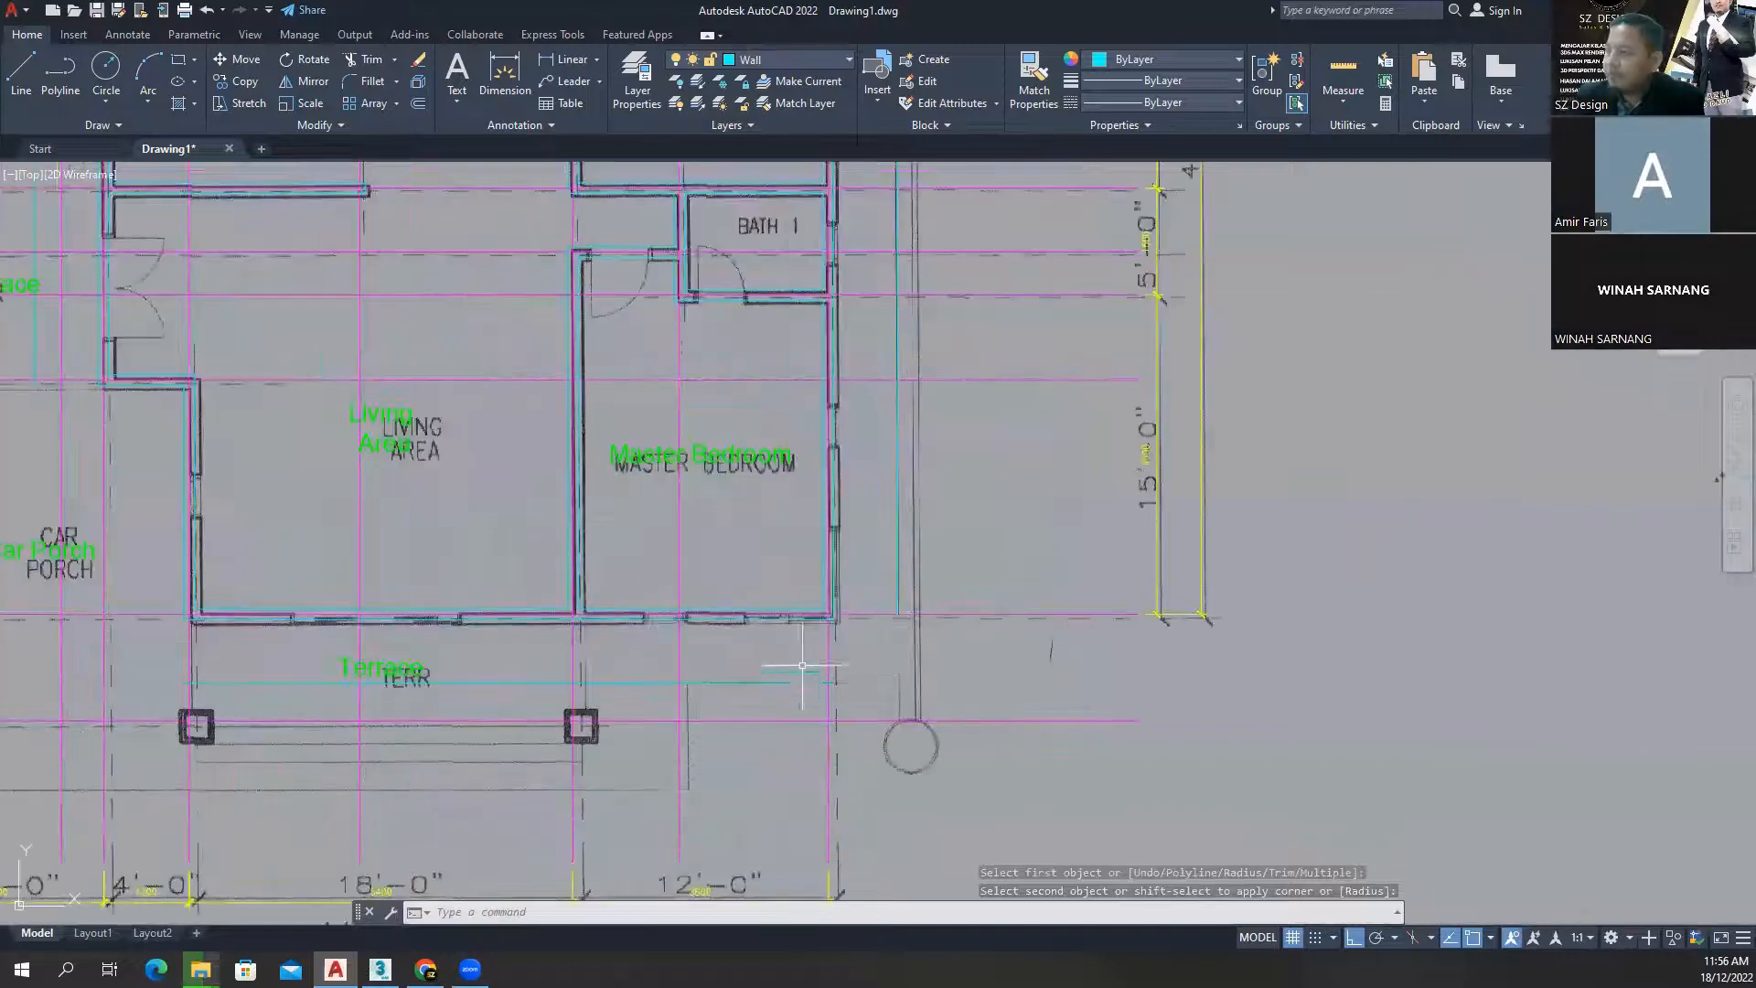
click(372, 81)
click(897, 595)
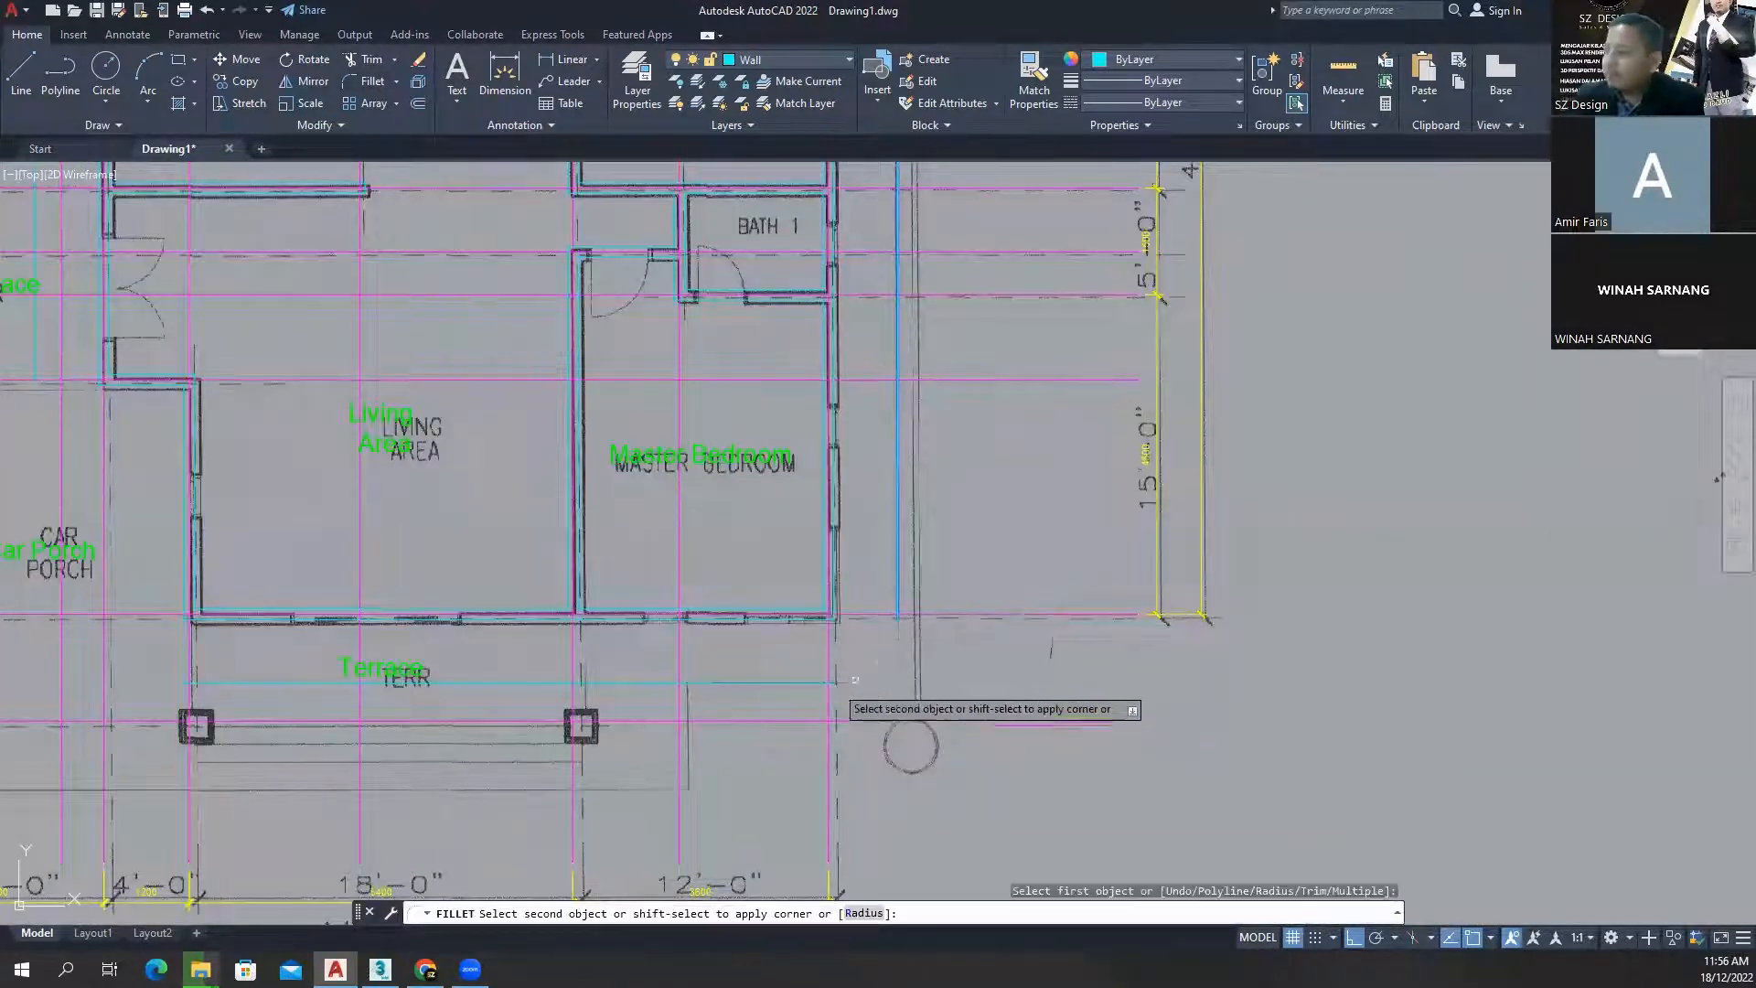
click(805, 682)
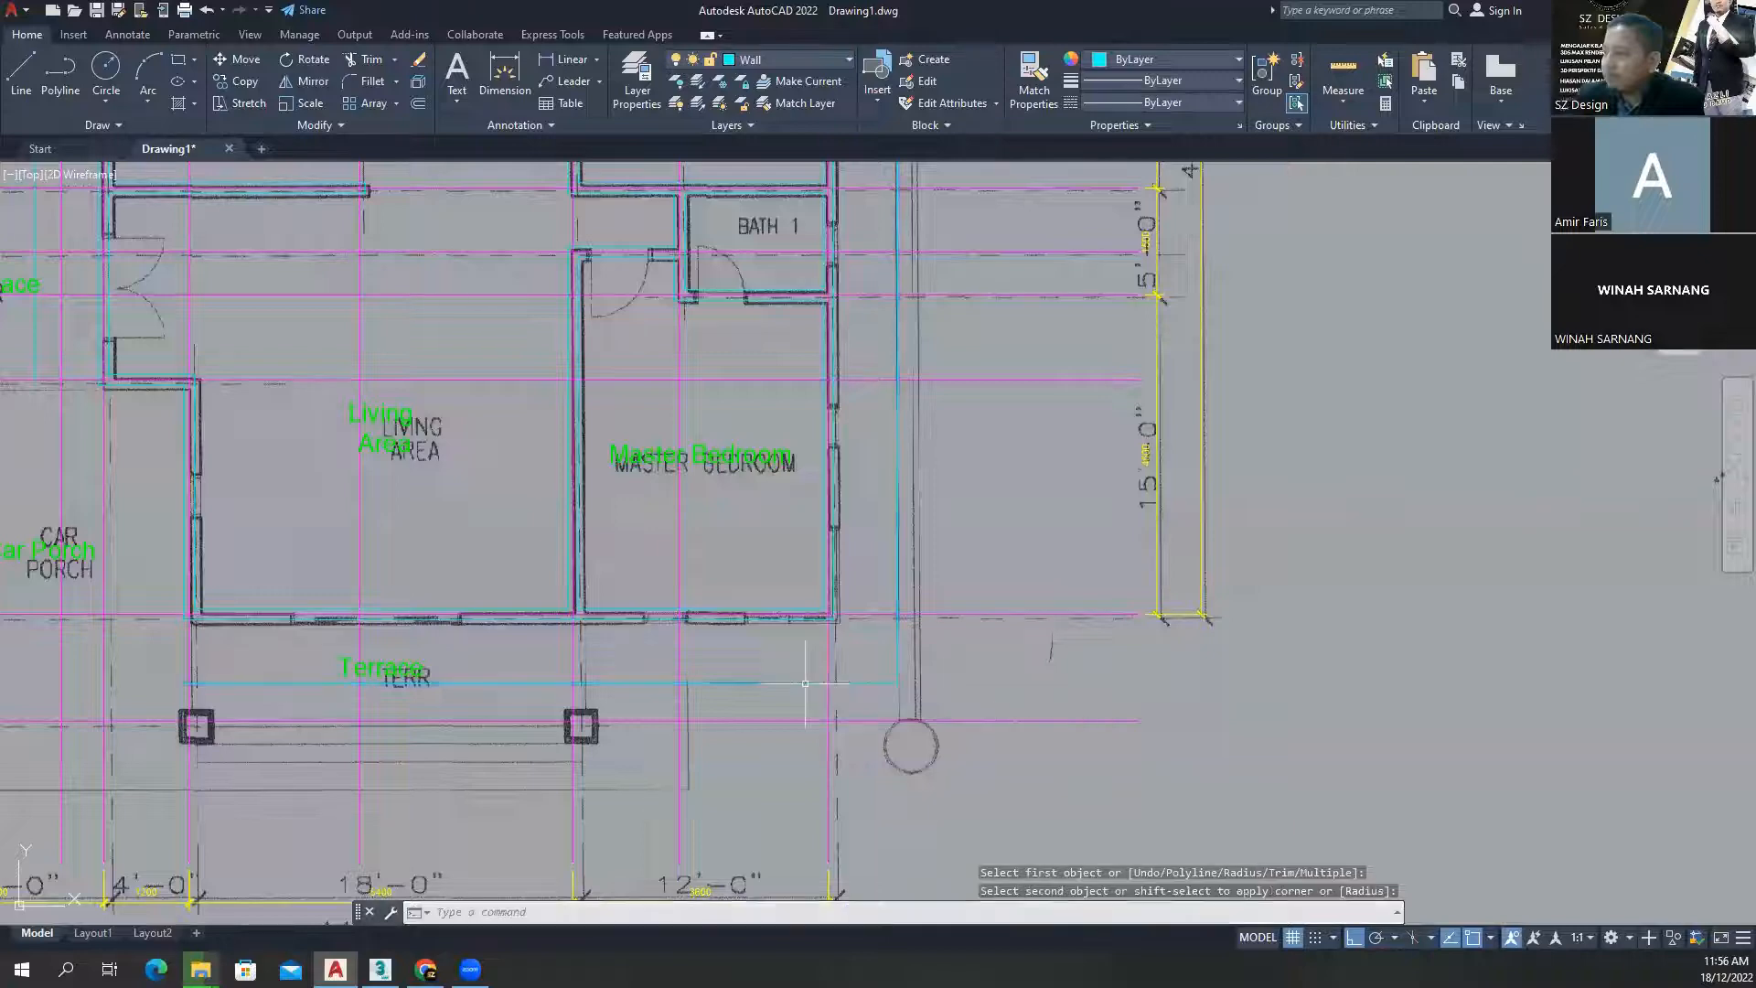
- Offset the horizontal center line through the side terrace's upper column 75 upward and end the offset
mouse_move(783, 677)
middle_down()
mouse_move(831, 600)
mouse_move(771, 665)
middle_up()
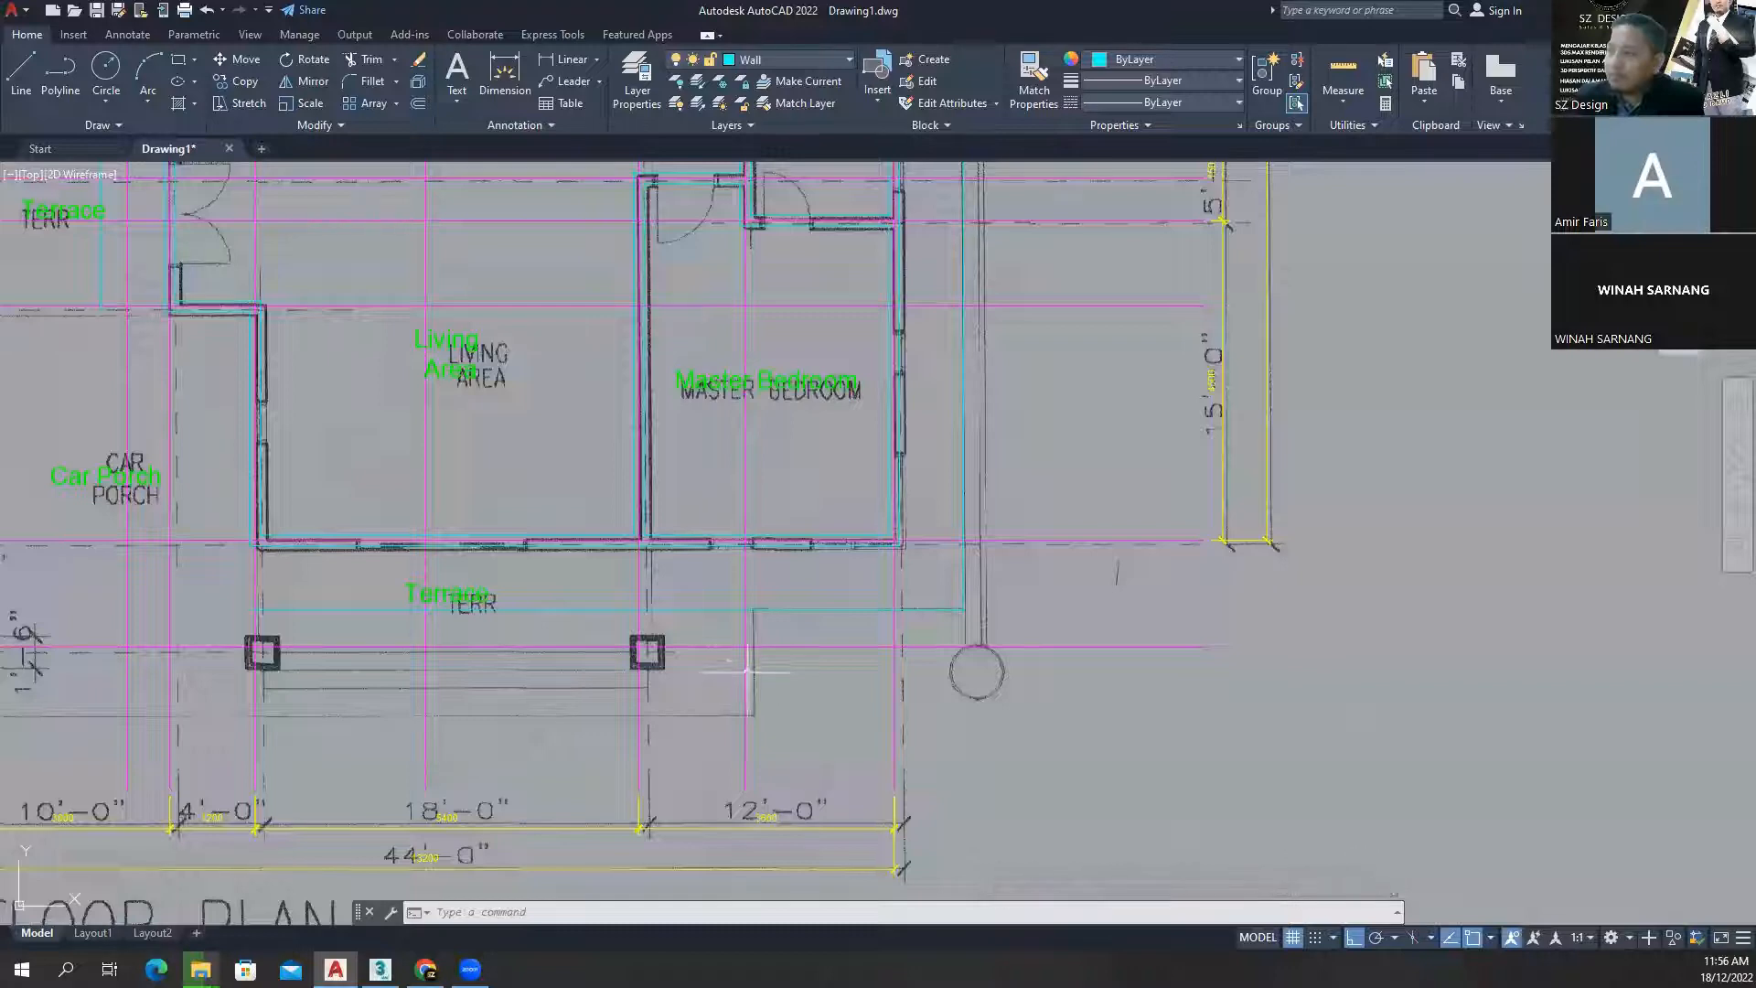
middle_drag(751, 677, 905, 686)
scroll(884, 686, down, 2)
middle_drag(824, 621, 803, 682)
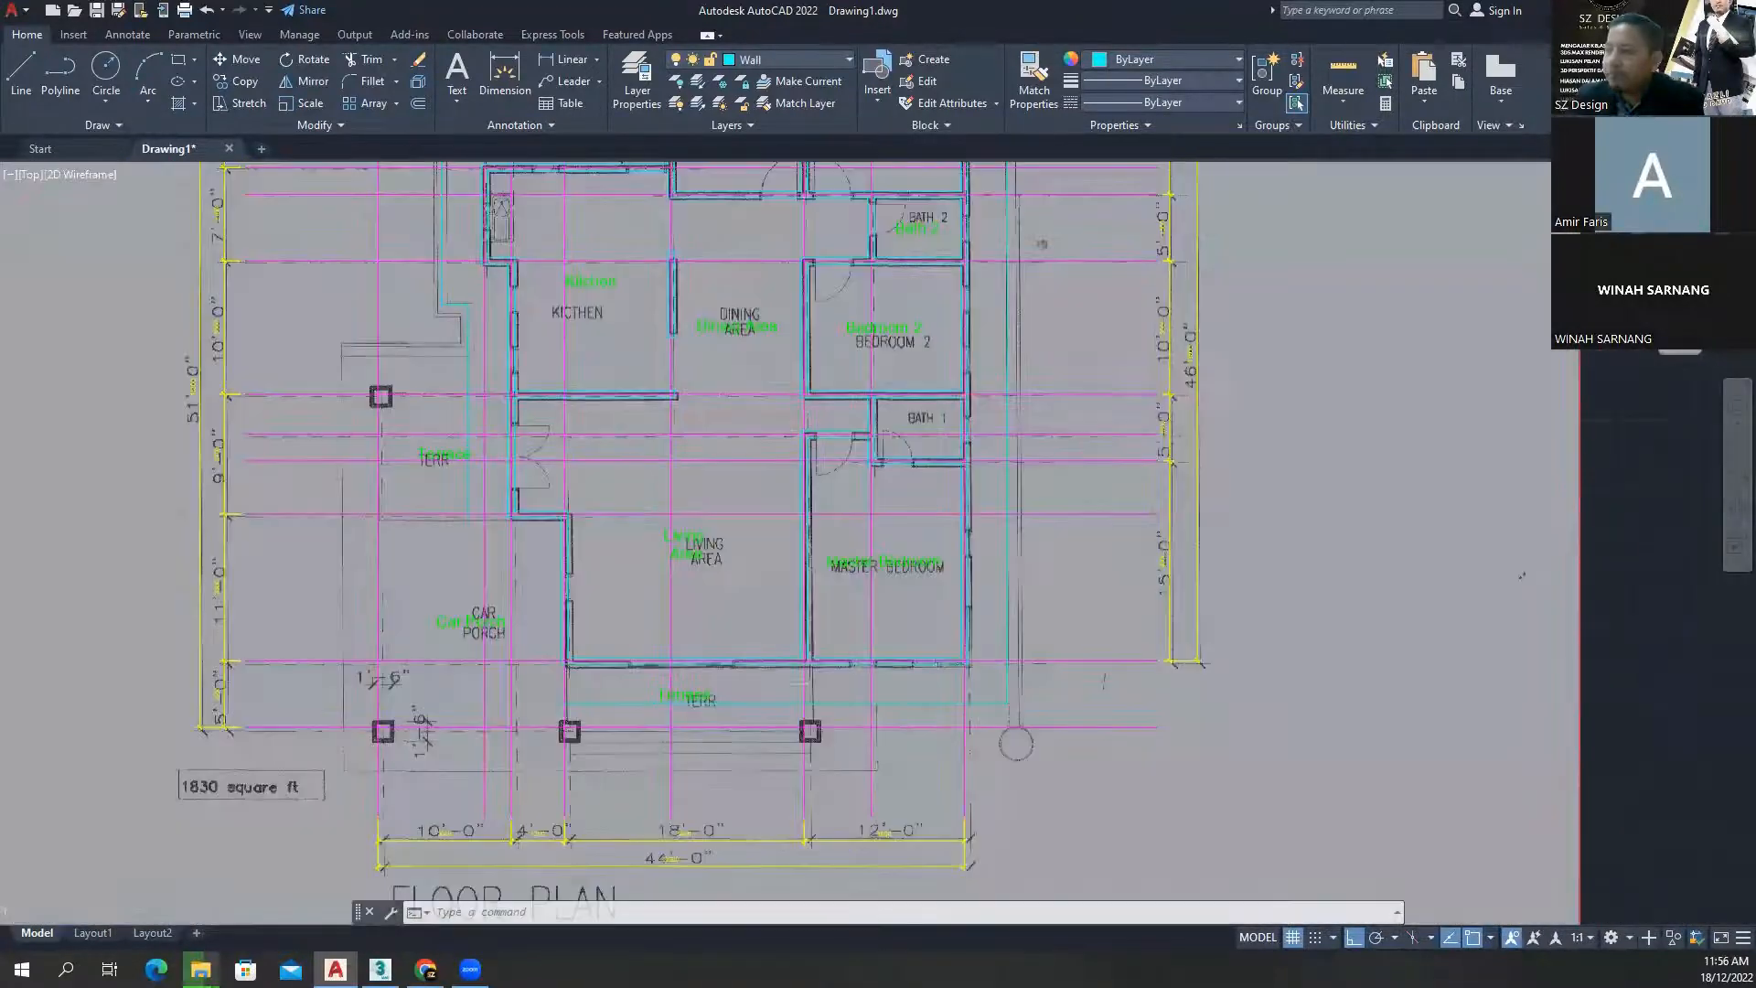
middle_drag(694, 615, 747, 623)
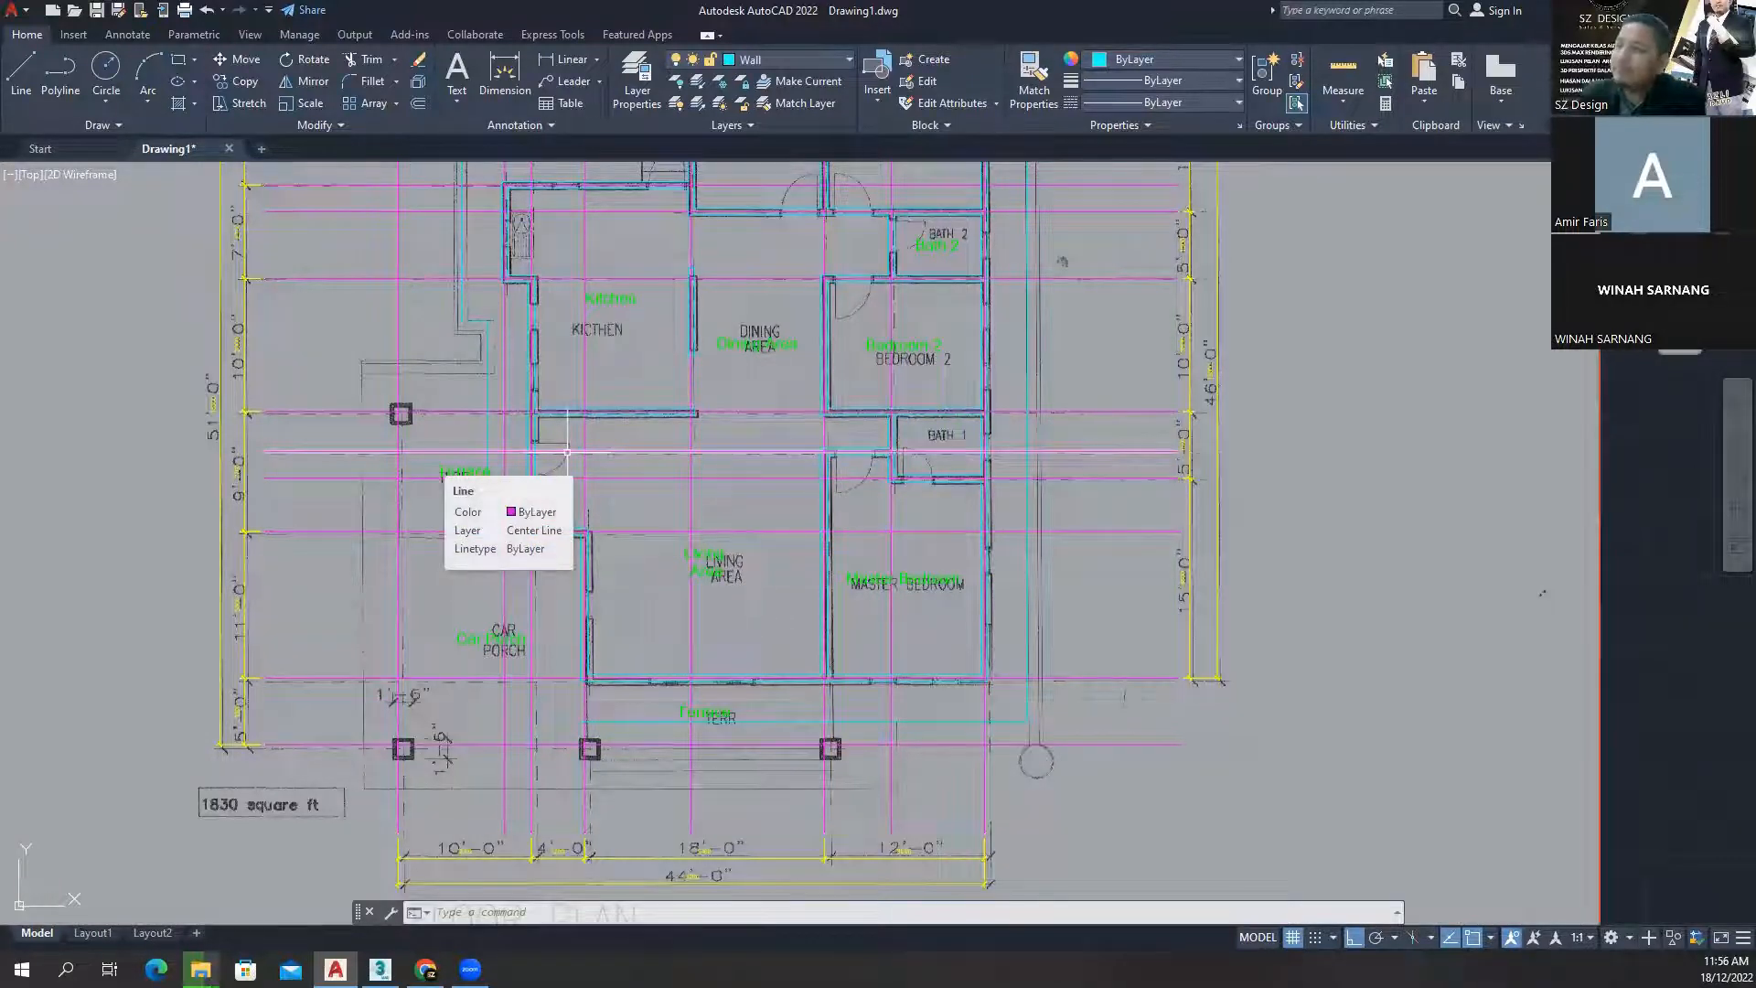
scroll(429, 421, up, 6)
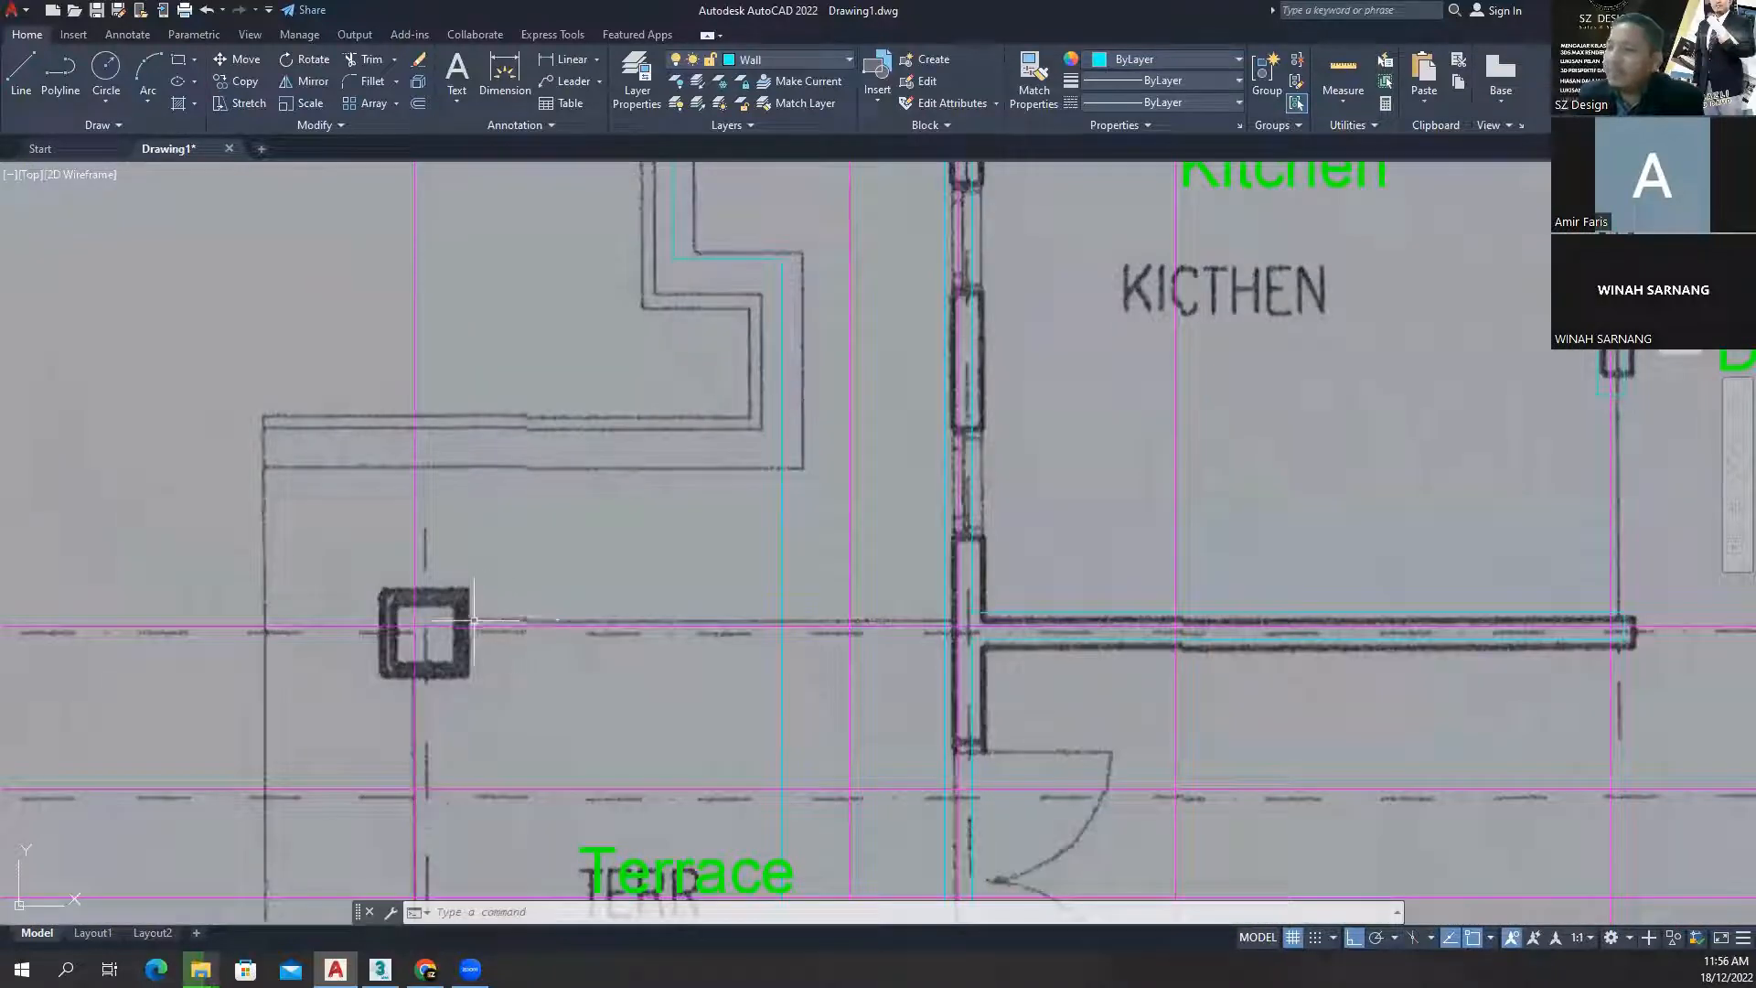
click(420, 102)
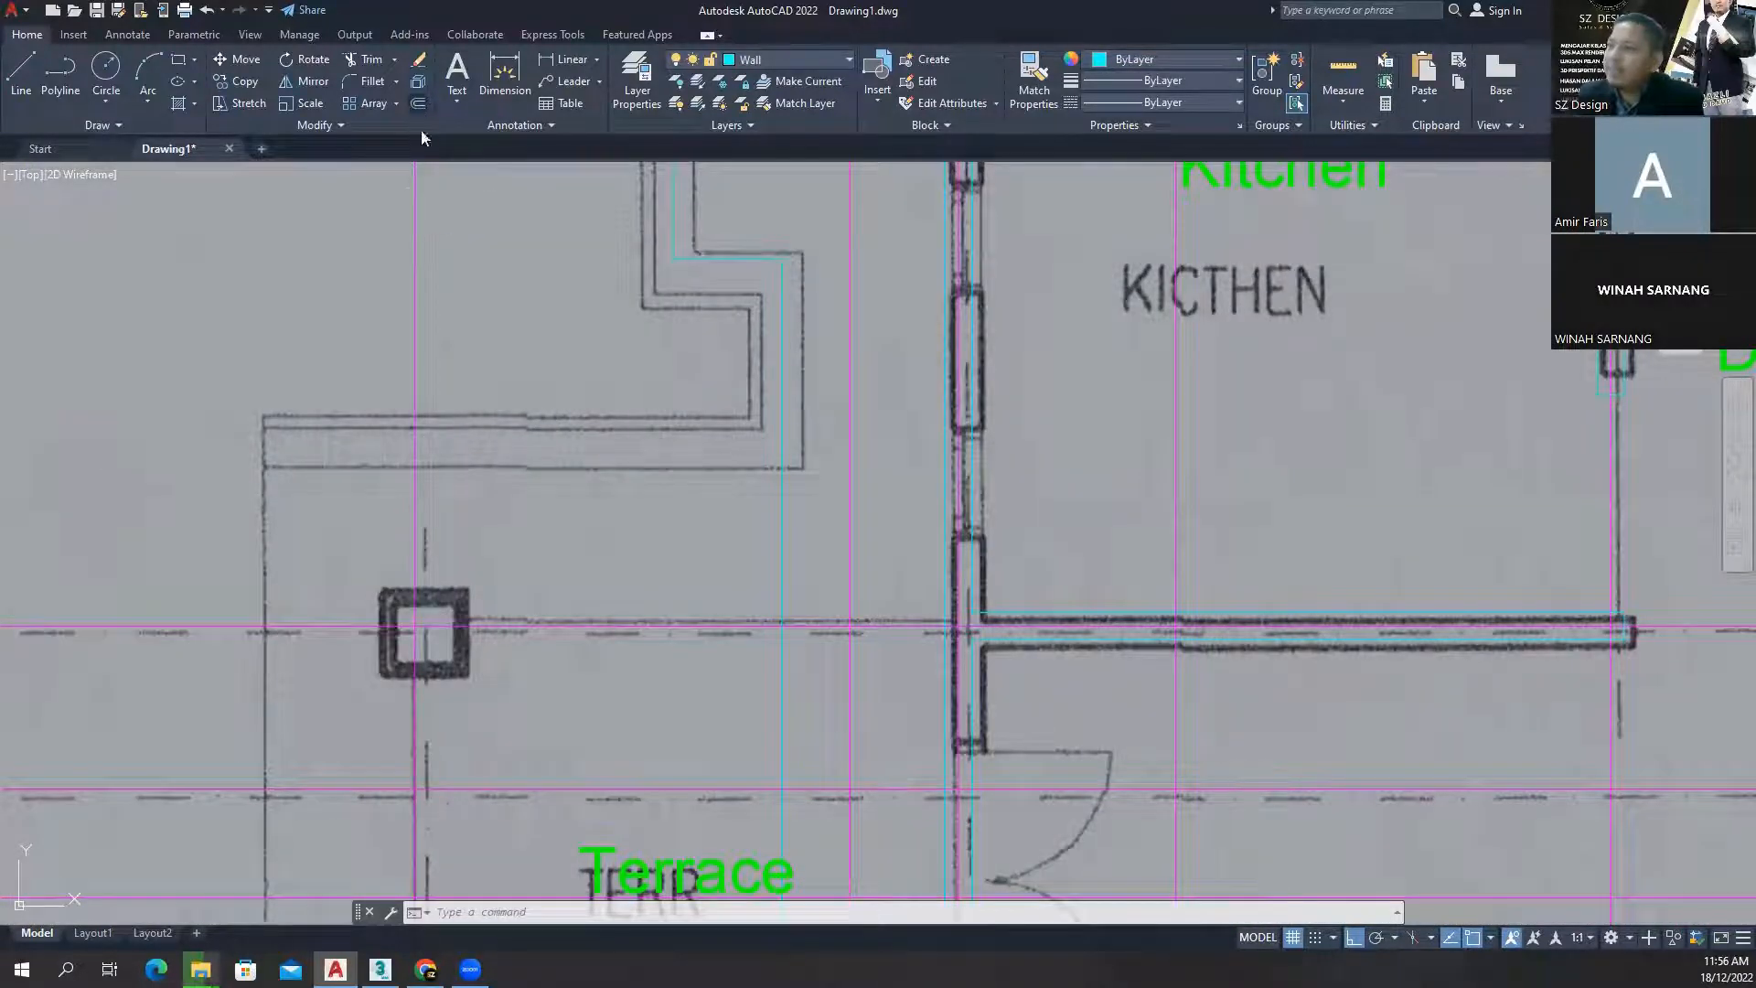
text(75)
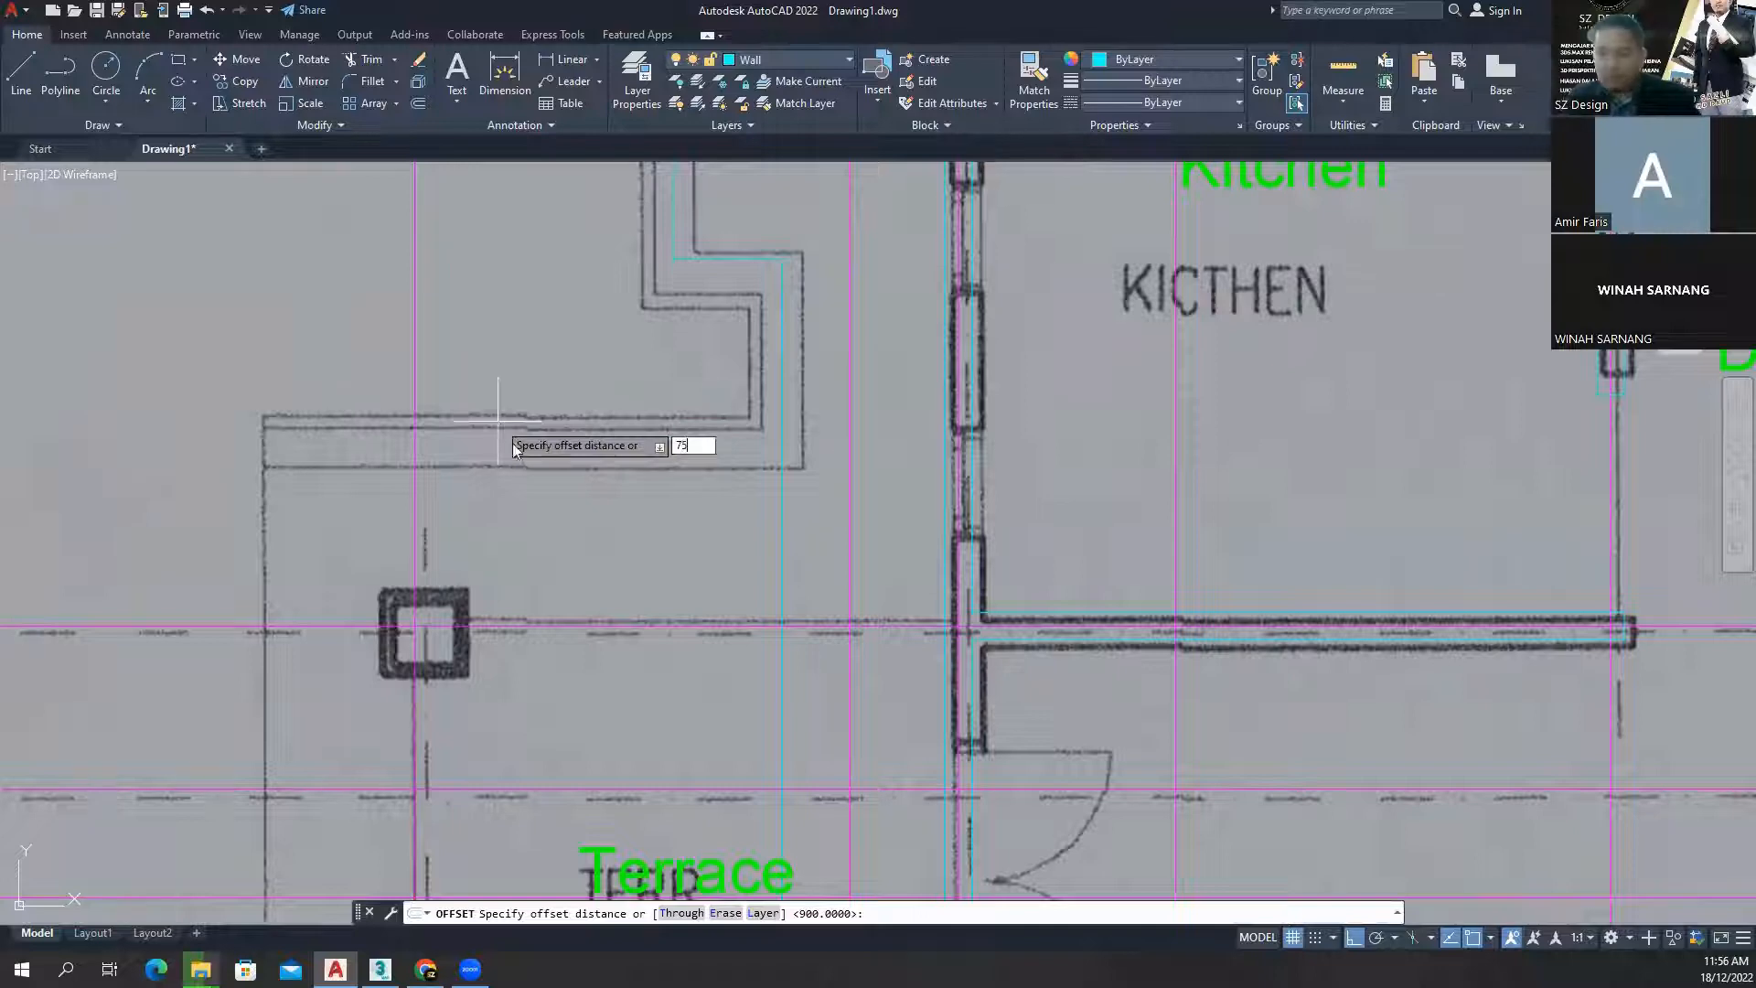
key(Return)
click(527, 624)
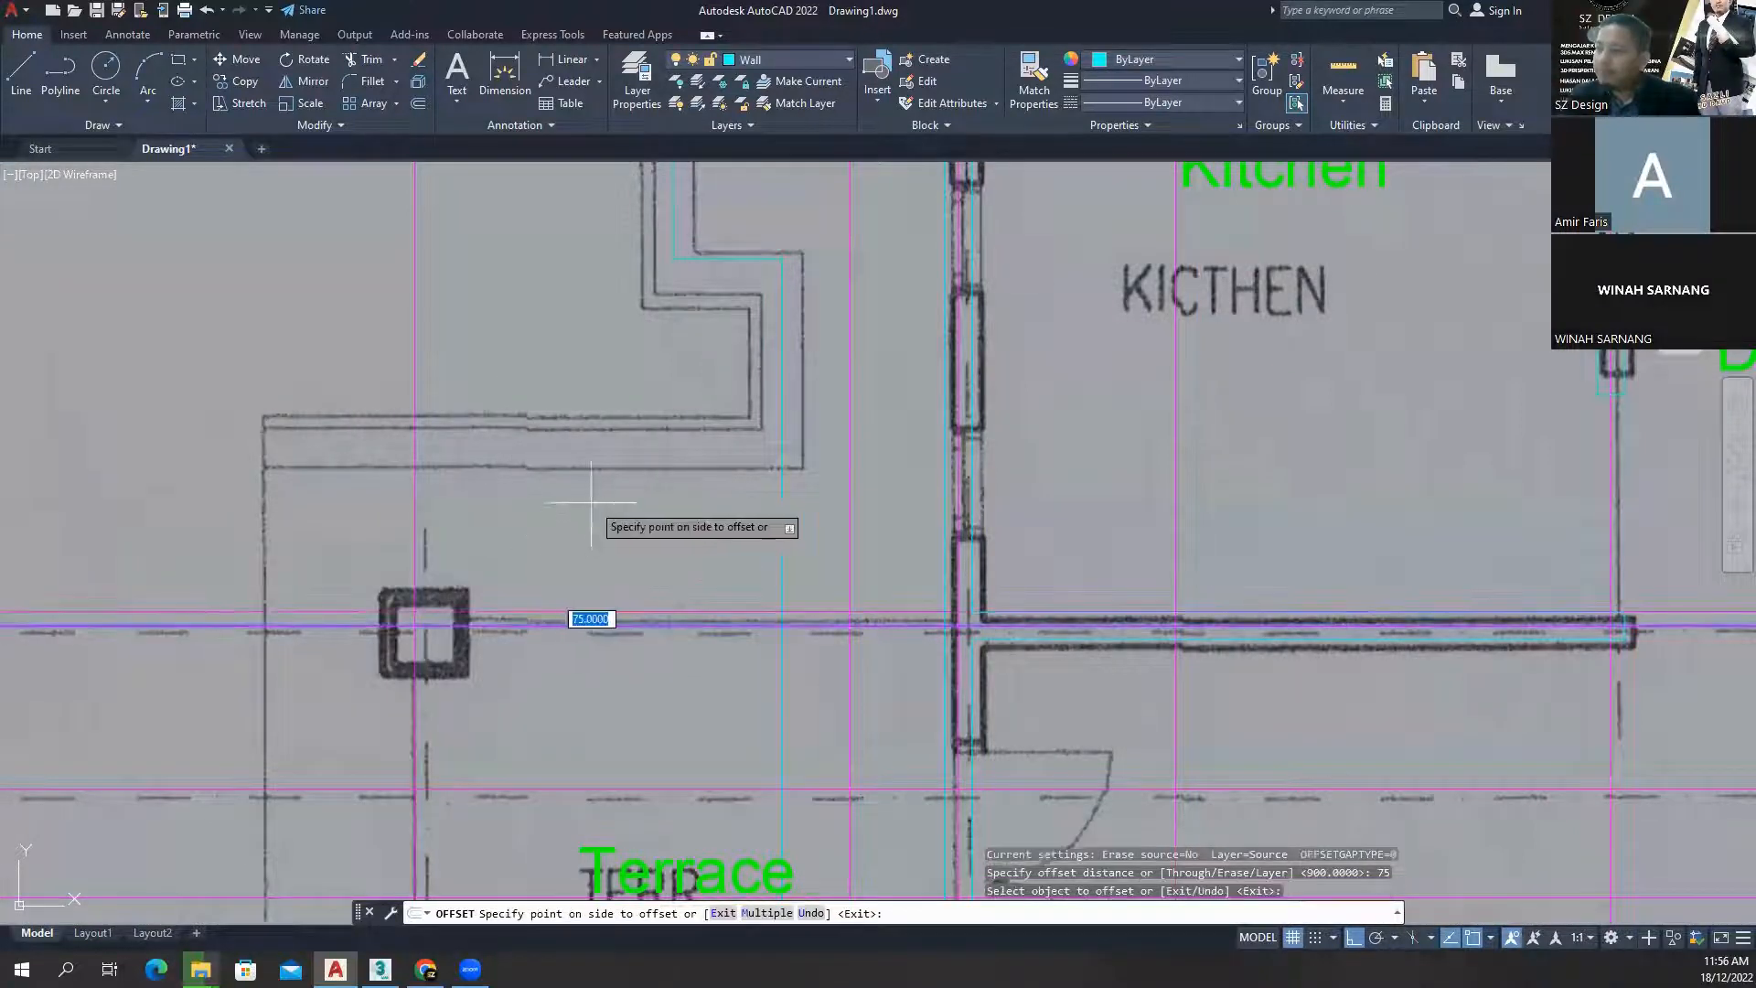
click(591, 501)
key(Escape)
key(Escape)
- Offset the helper line just above the column's center line 900 upward and end the offset
key(Return)
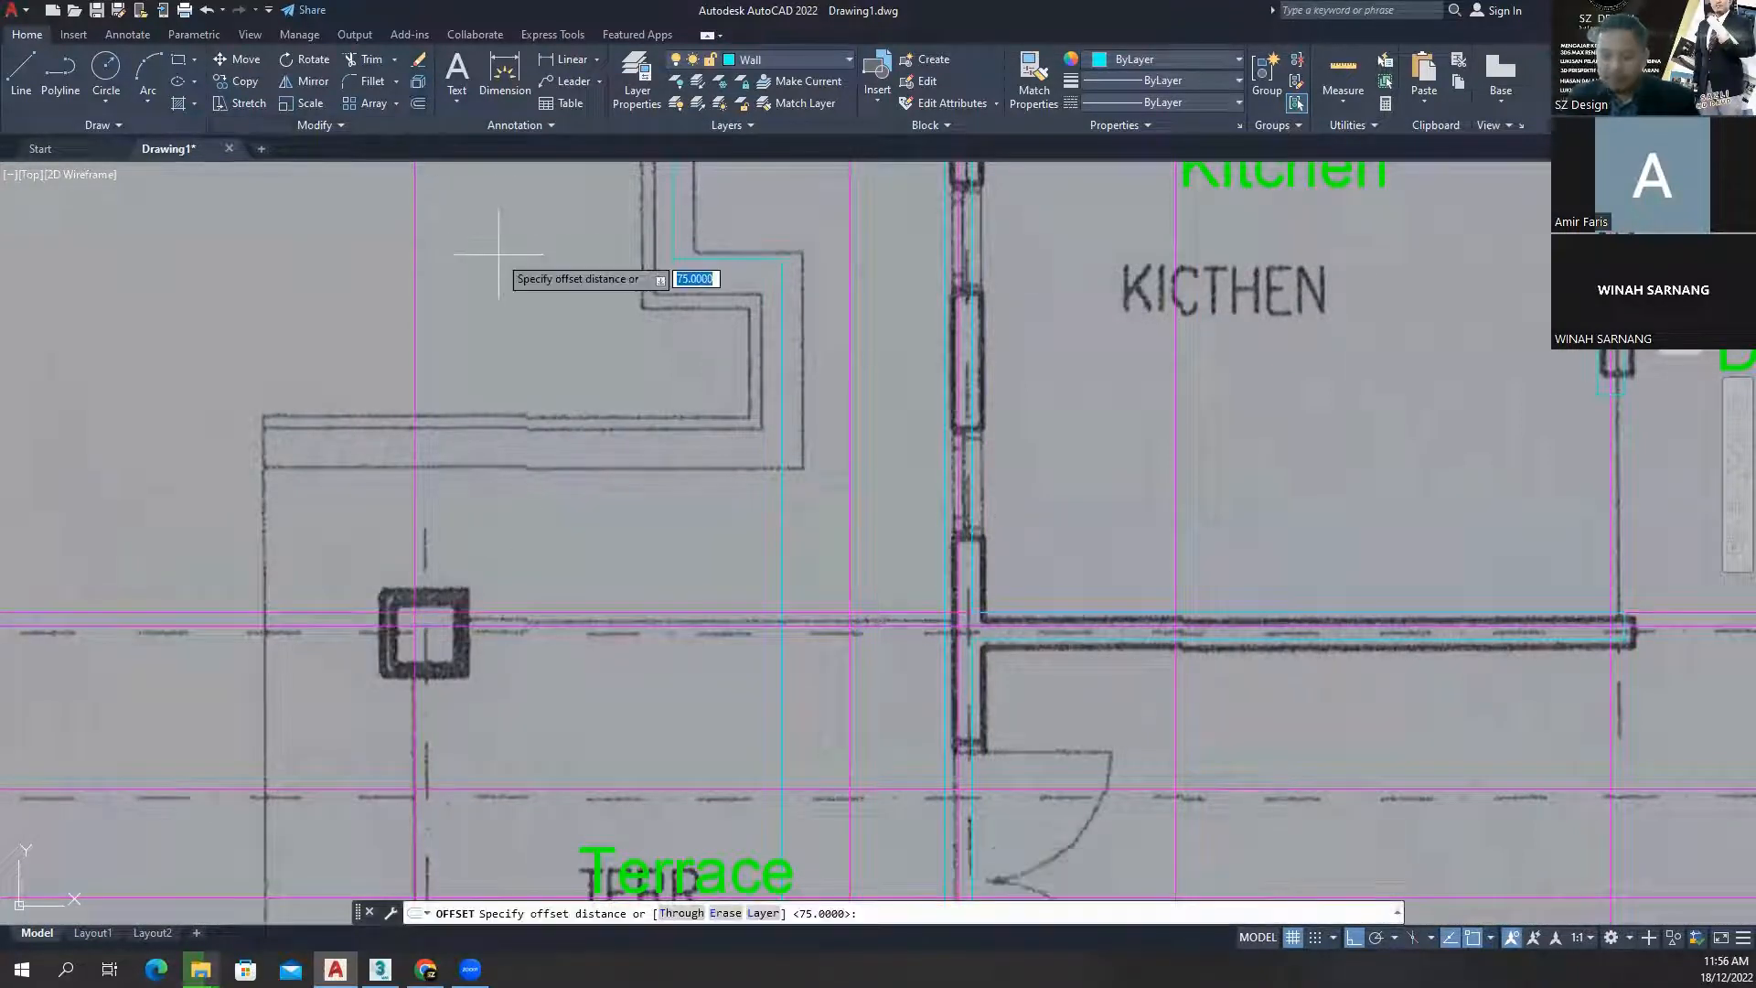
text(900)
key(Return)
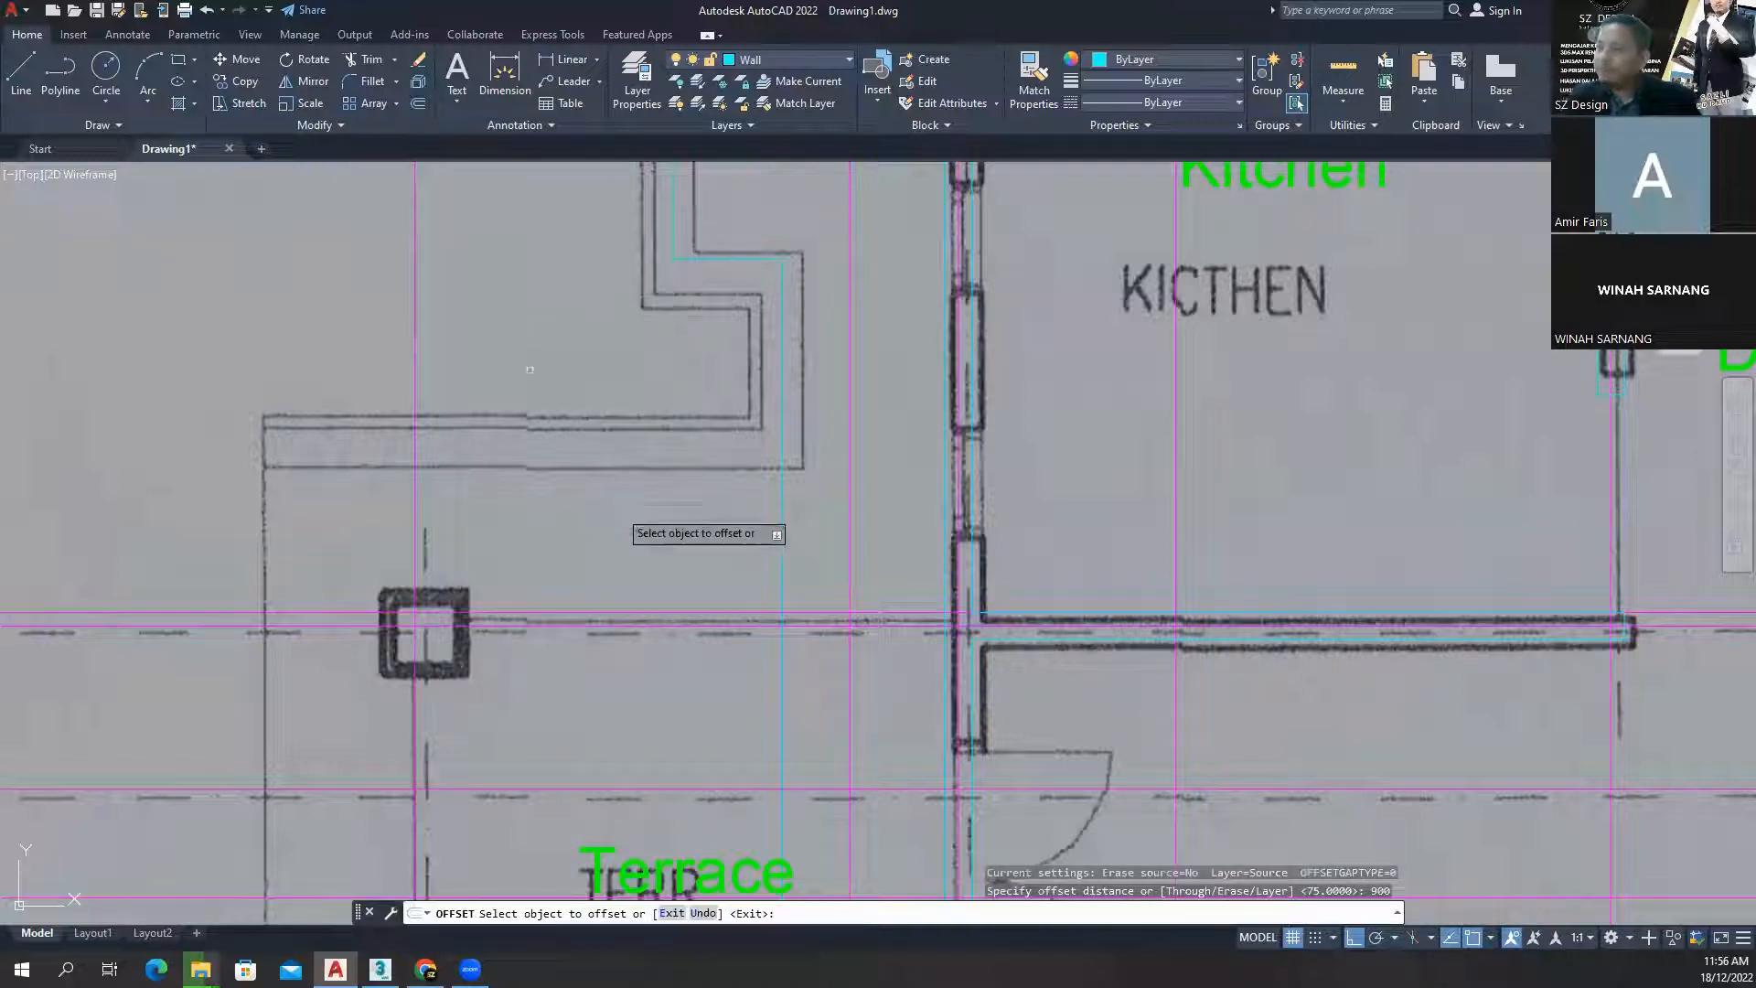
click(580, 612)
click(602, 543)
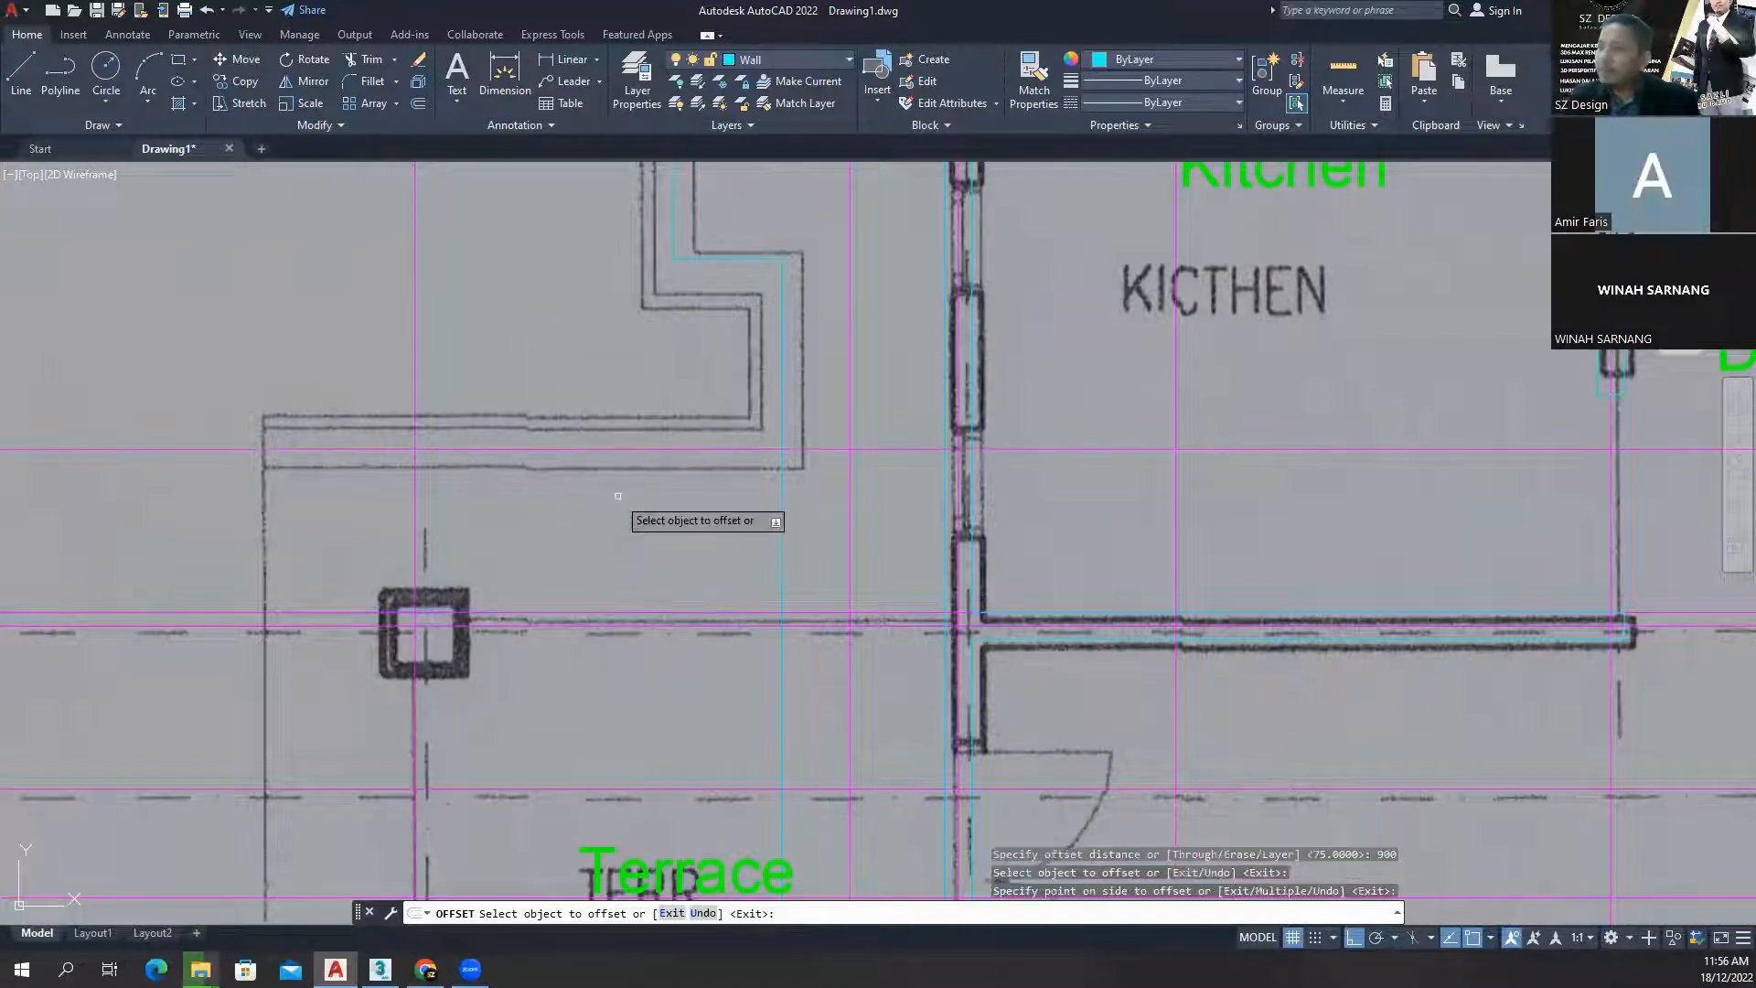
key(Escape)
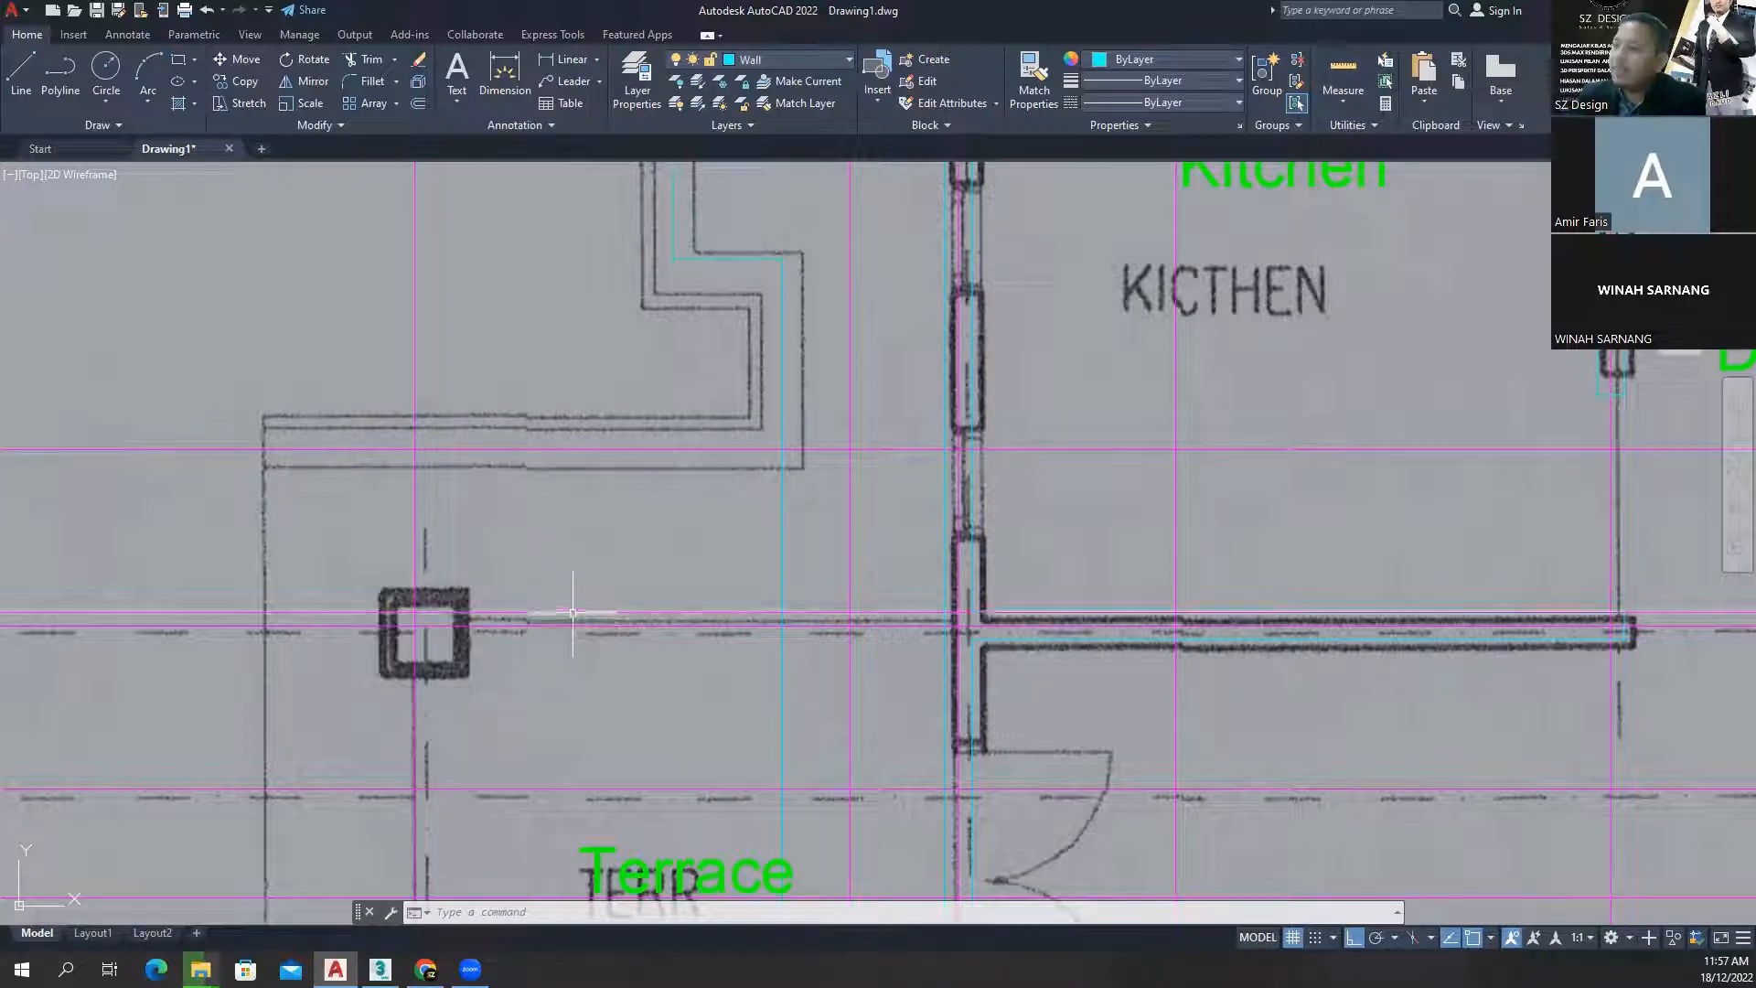
key(Escape)
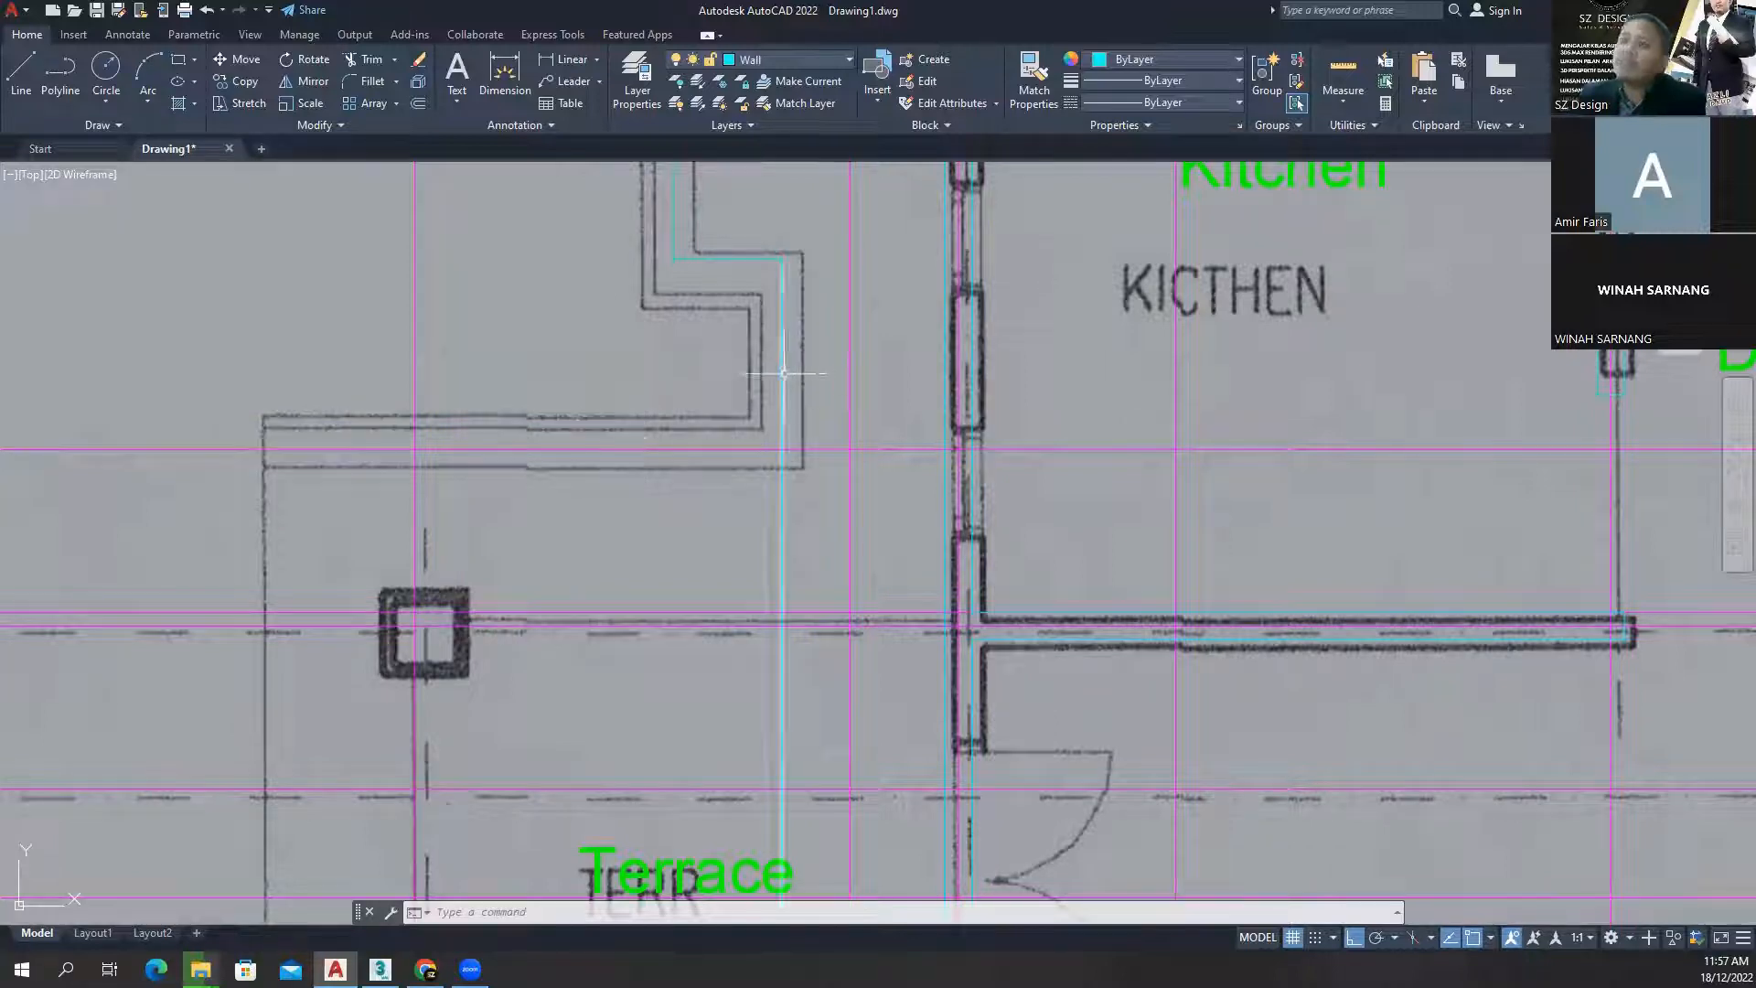
- Delete the 75 helper line just above the horizontal center line of the side terrace's upper column
middle_drag(818, 404, 709, 423)
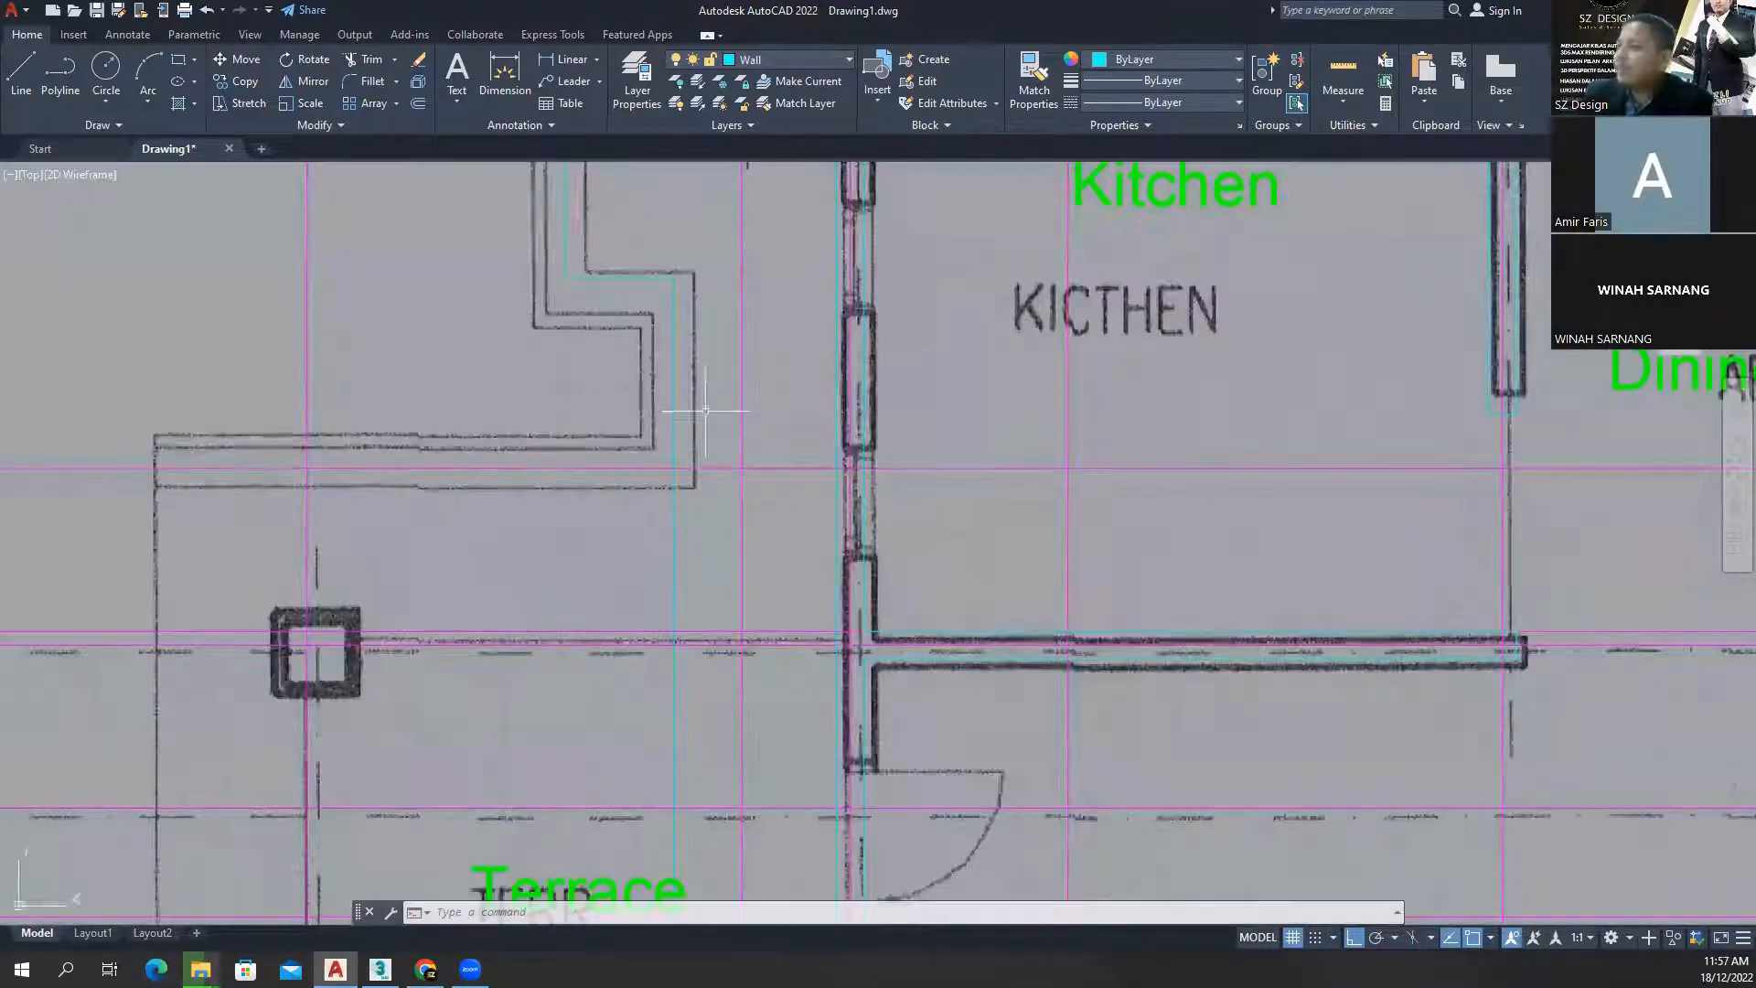
middle_drag(686, 356, 598, 594)
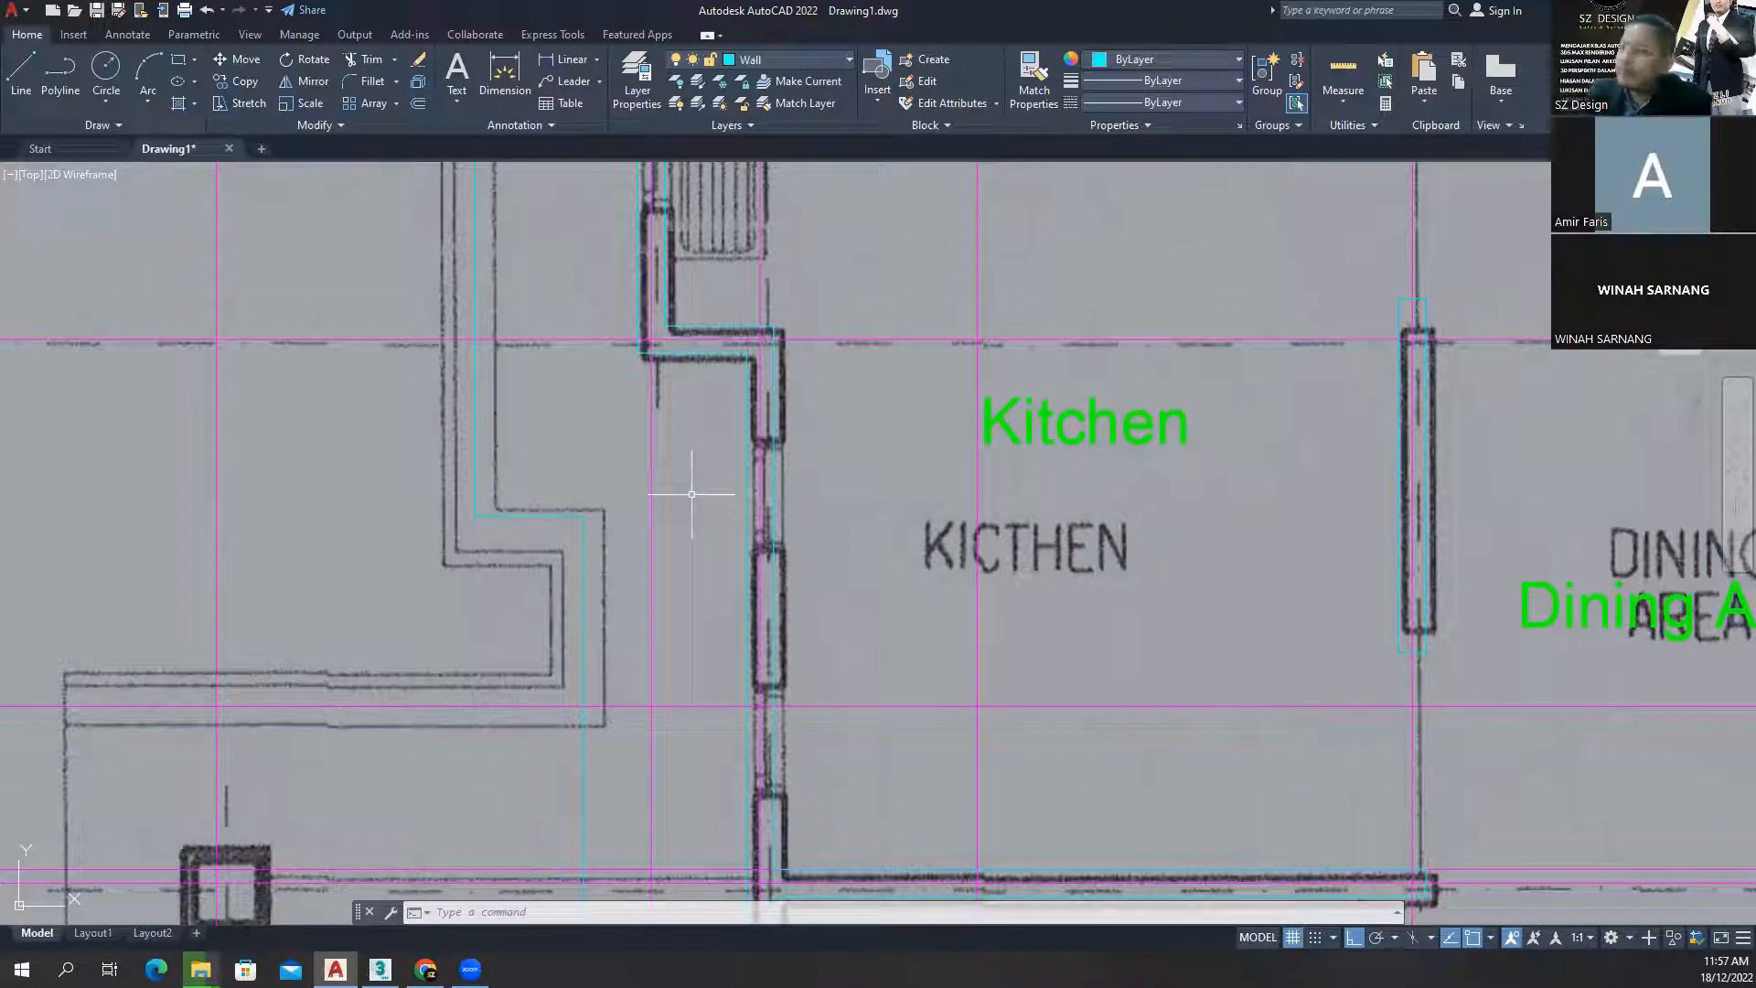
middle_drag(647, 740, 886, 603)
scroll(764, 570, down, 5)
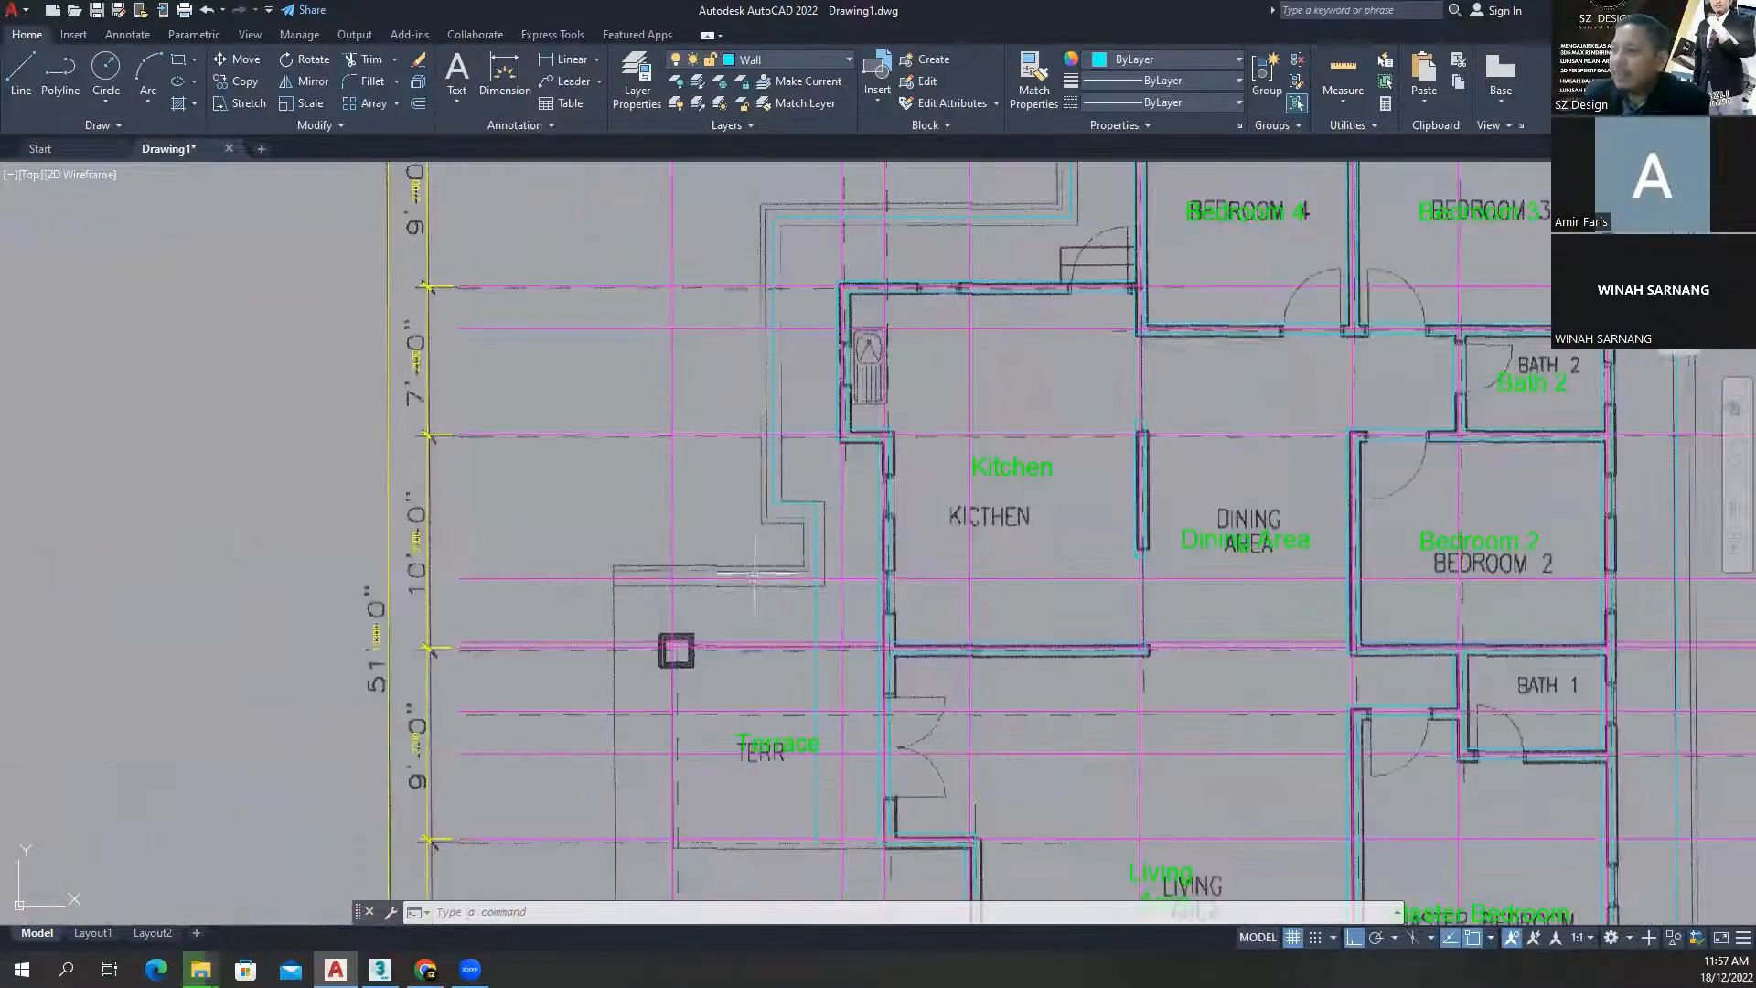
scroll(758, 578, up, 5)
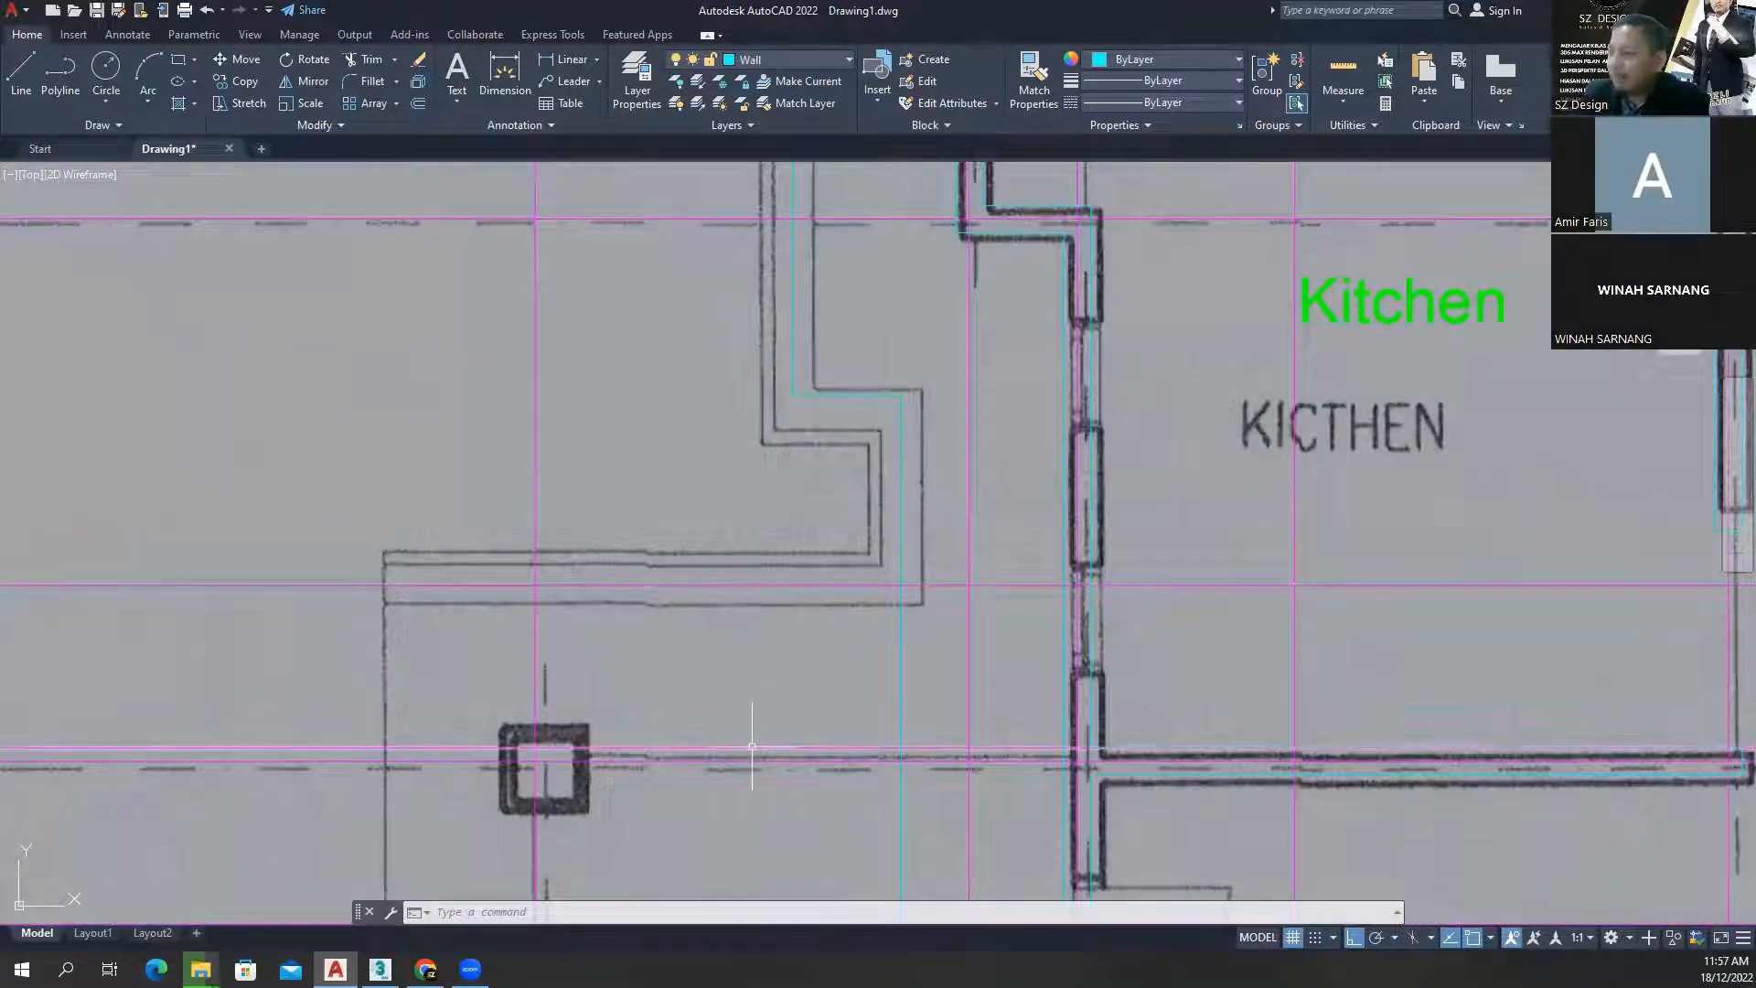
click(752, 745)
key(Delete)
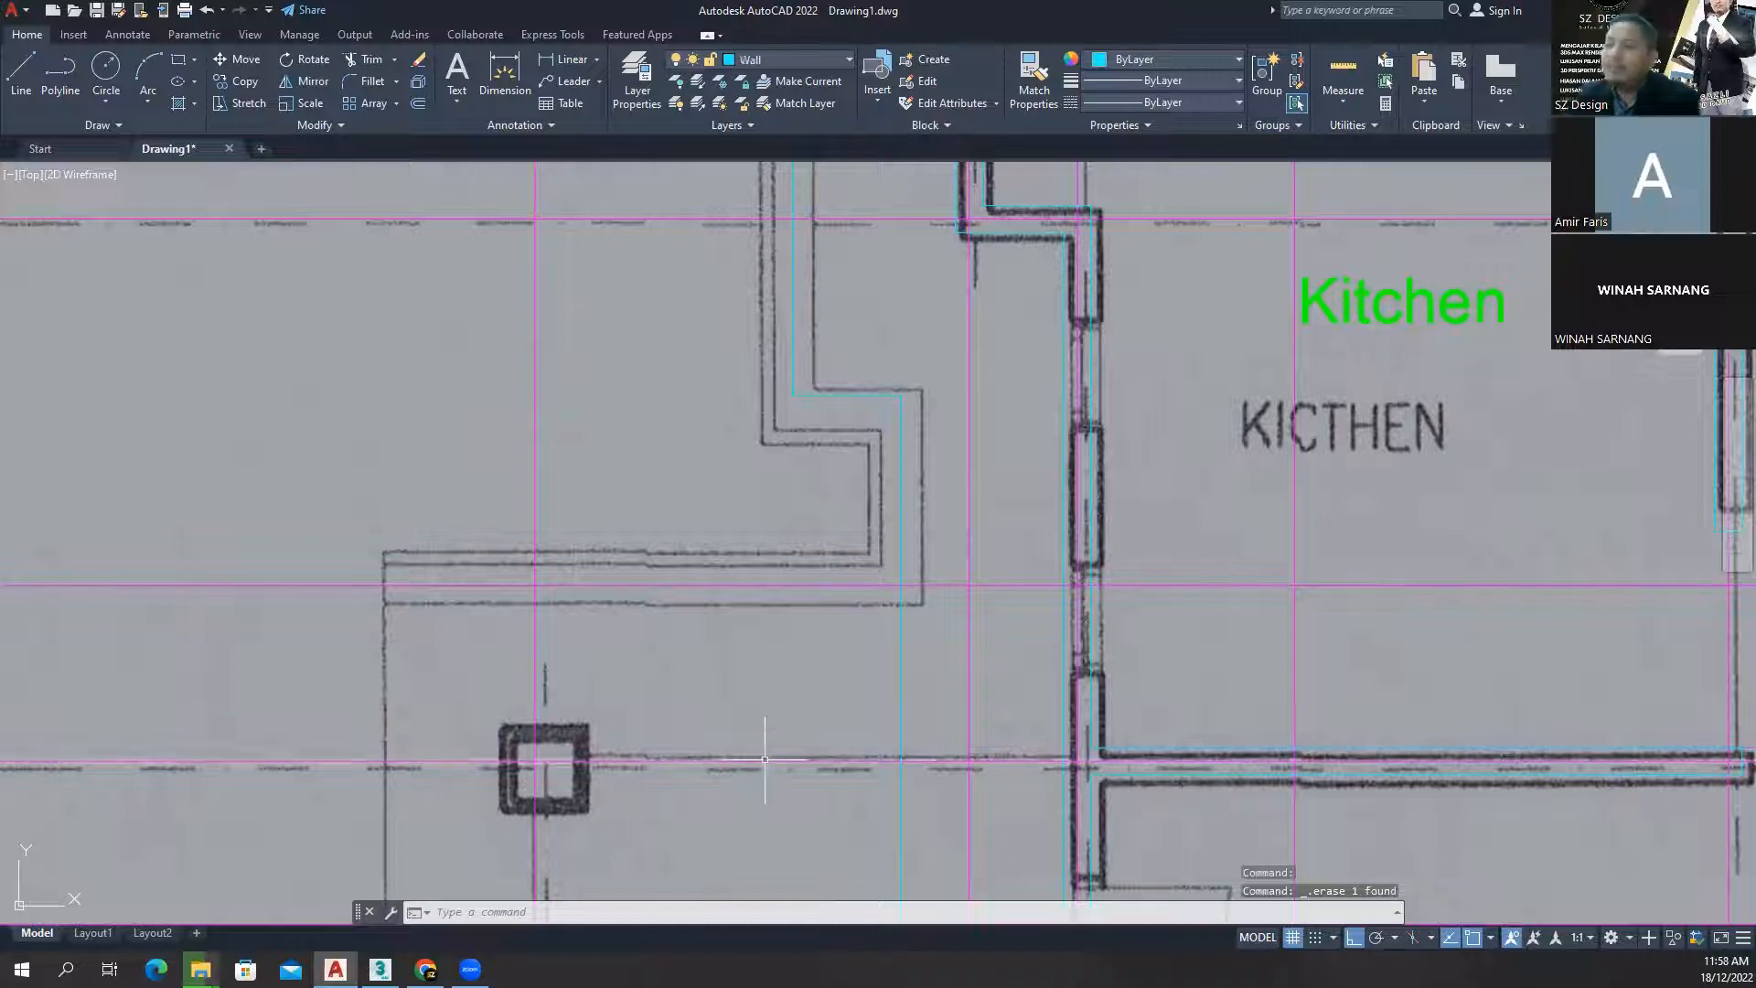
- Match the horizontal offset line above the side terrace to the properties of the cyan outline beside the kitchen
middle_drag(858, 620, 883, 620)
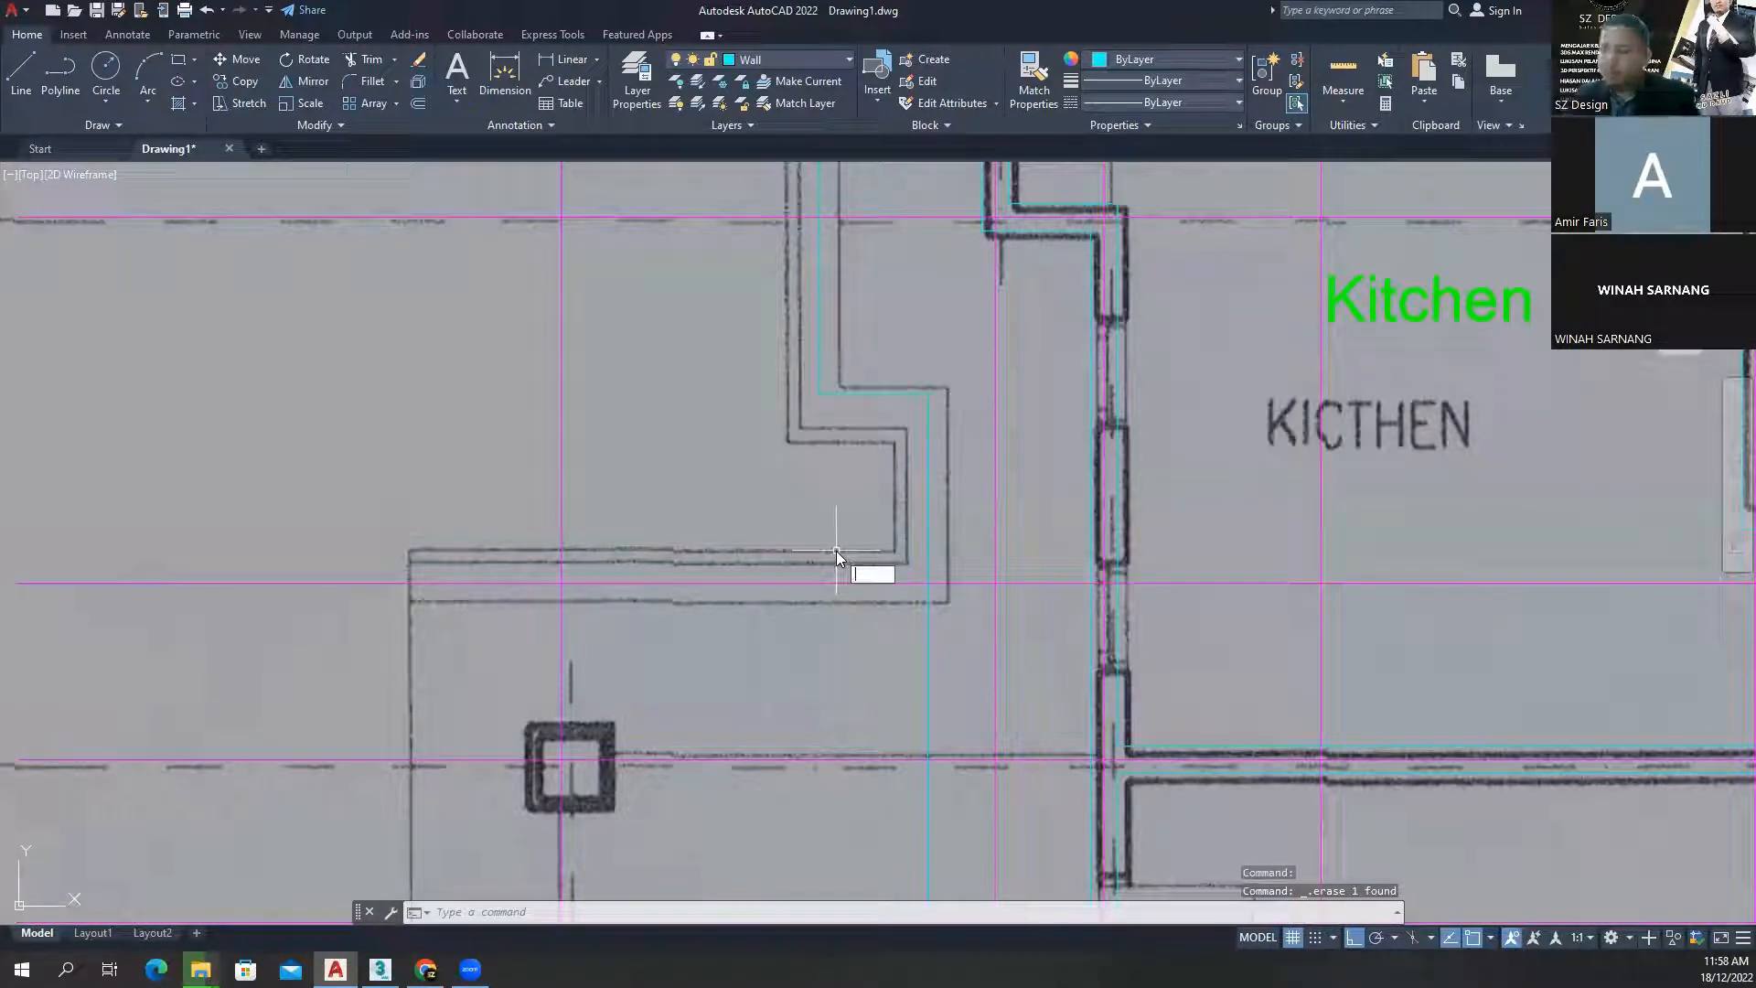
text(MA)
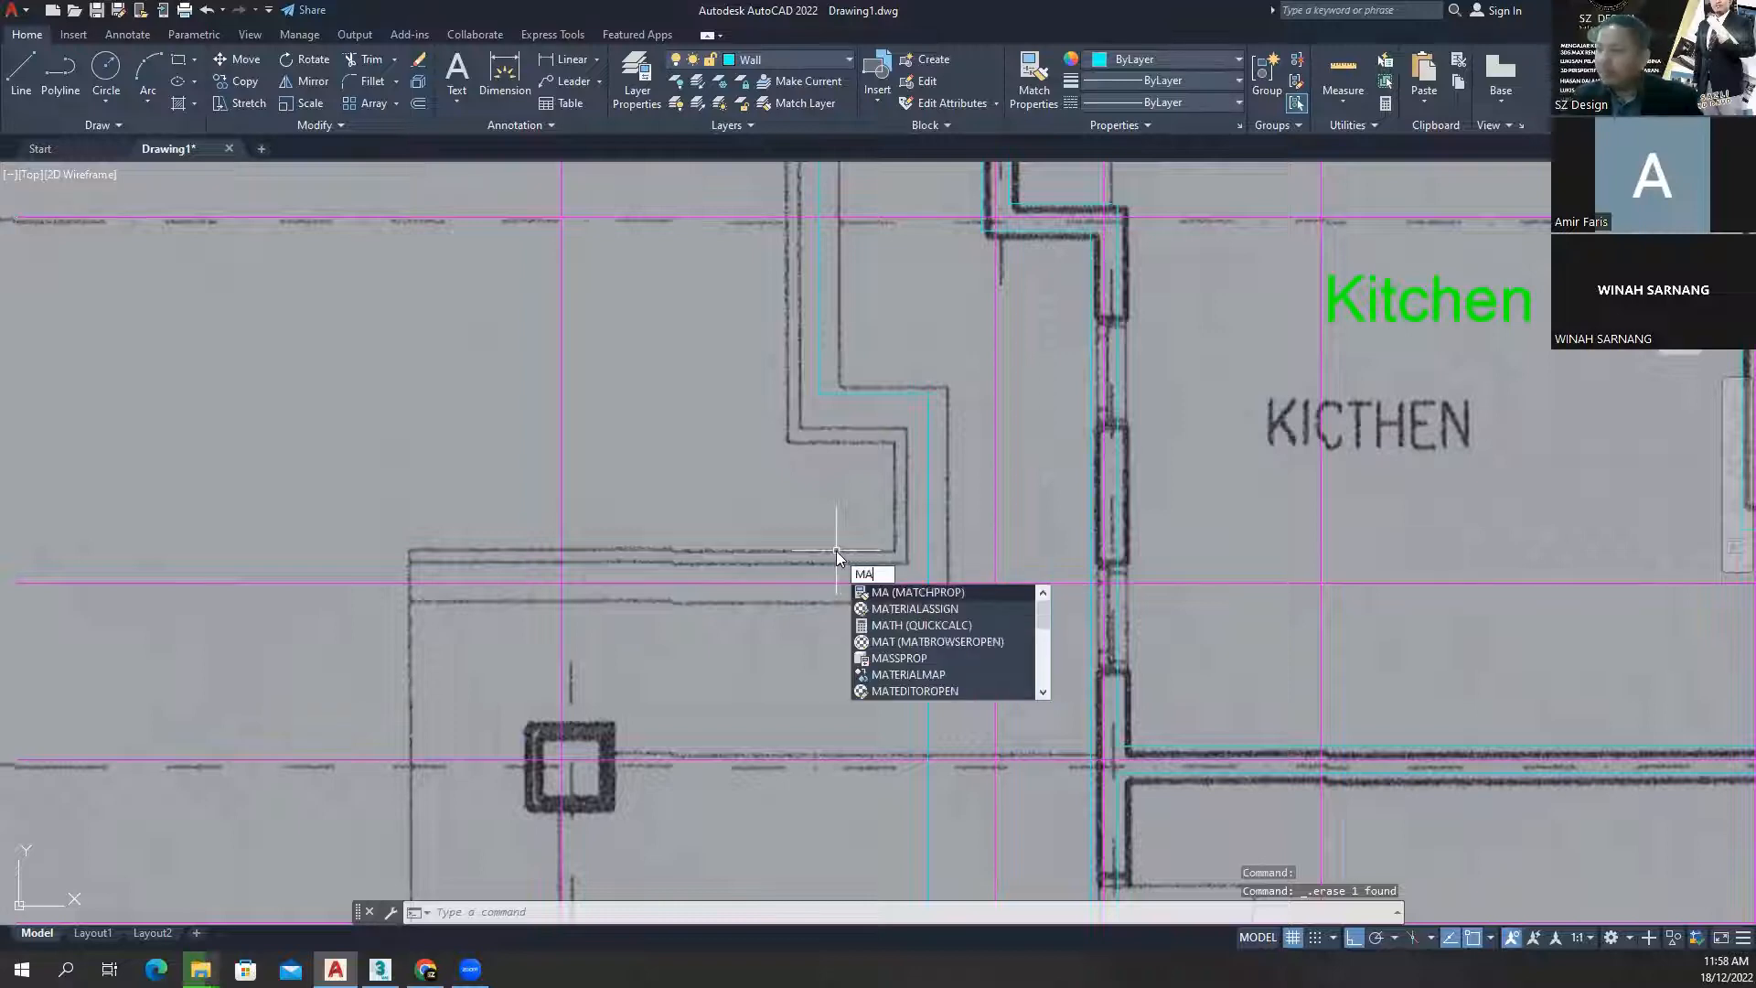
key(Return)
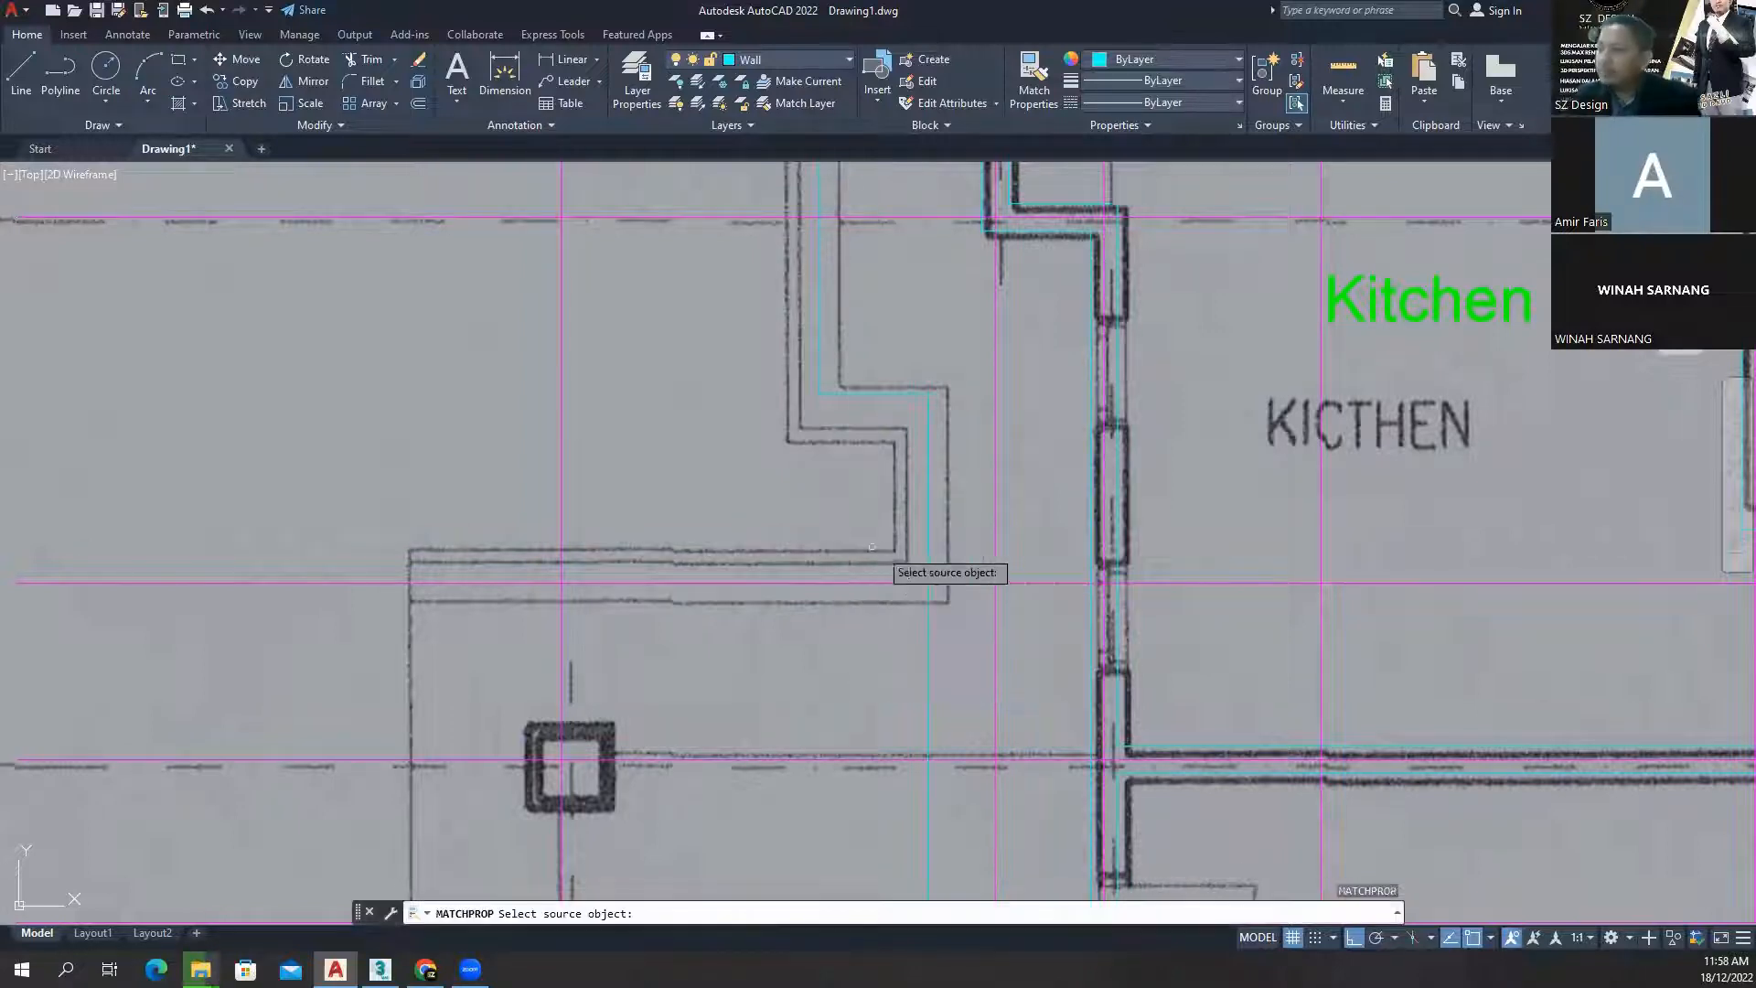
click(925, 559)
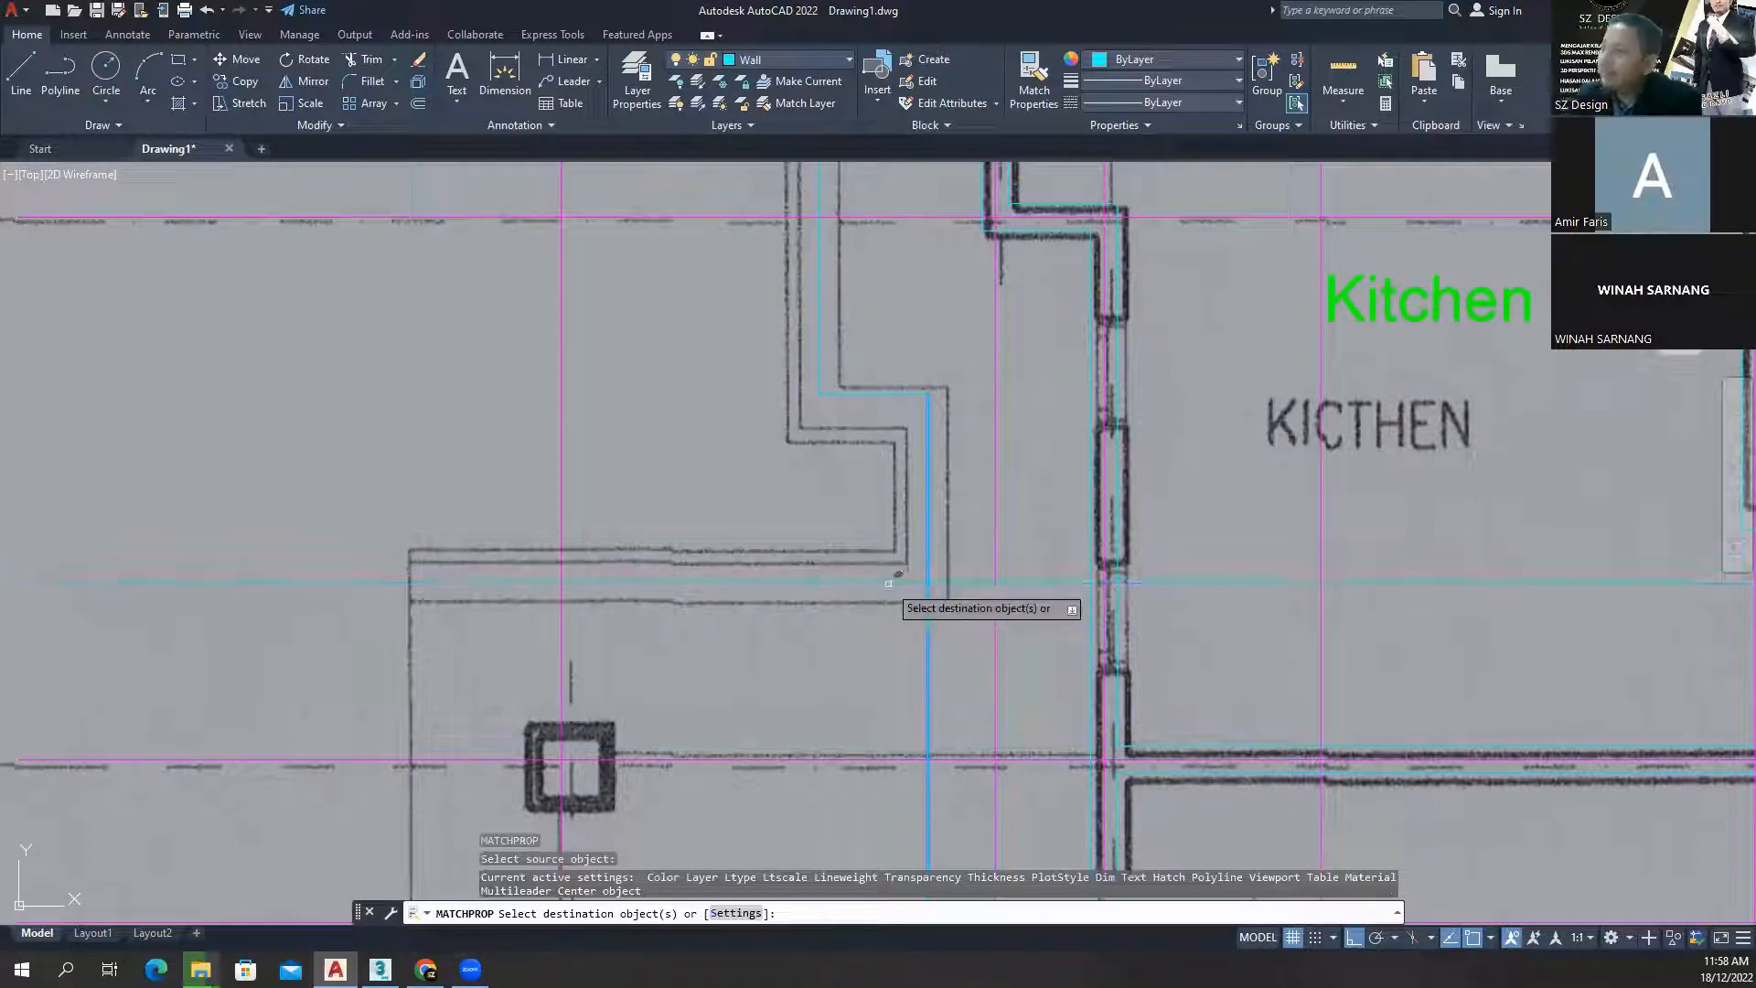
key(Escape)
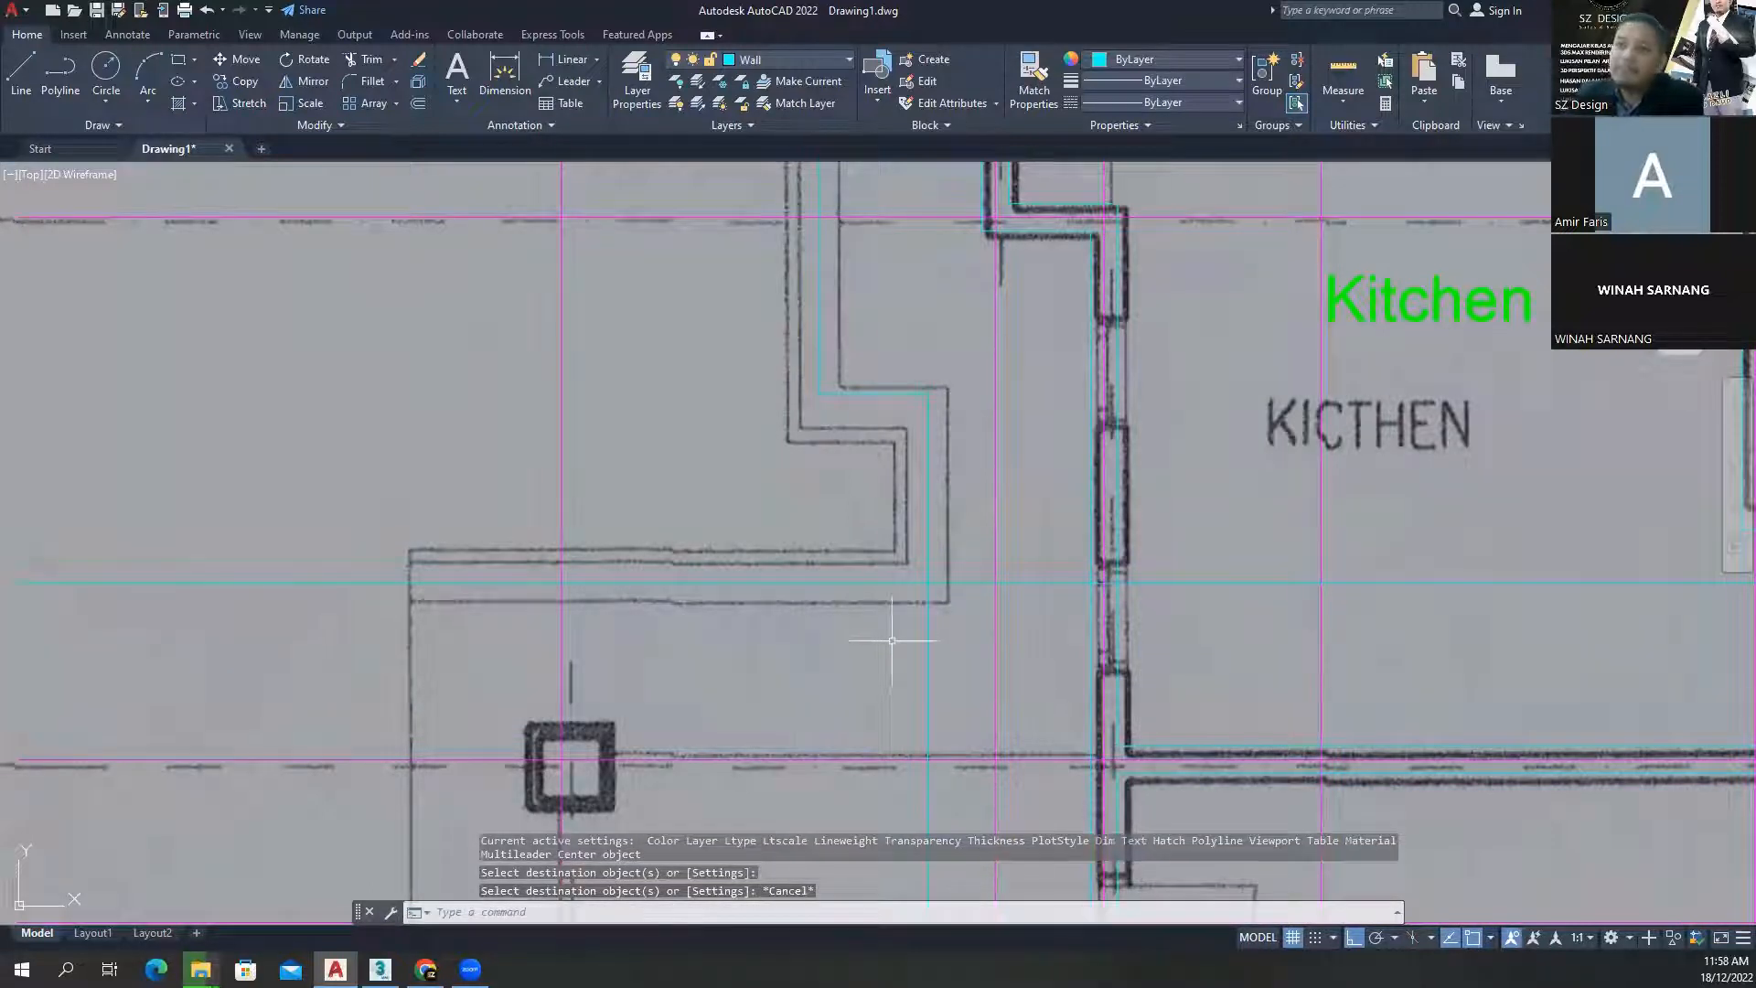
- Fillet the vertical outline beside the kitchen with the horizontal line above the side terrace, keeping its portion away from the house
click(366, 80)
click(928, 540)
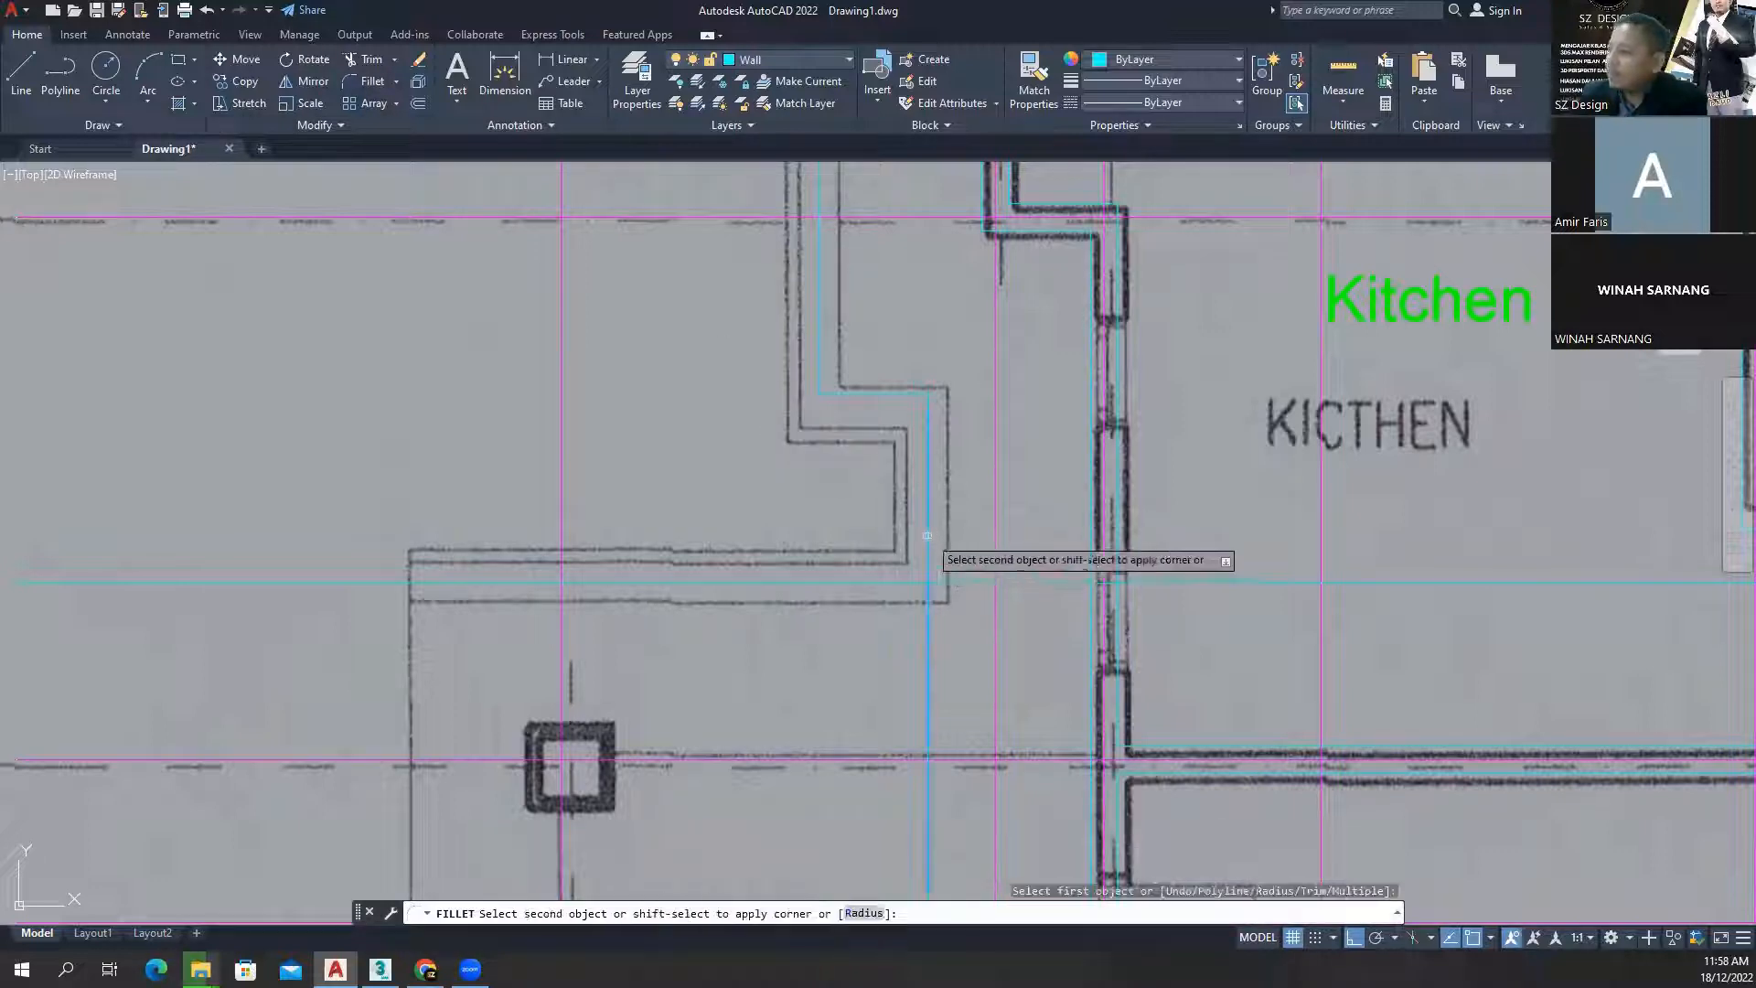
click(901, 580)
- Offset the vertical center line through the side terrace's upper column 75 outward, away from the house
scroll(901, 580, down, 6)
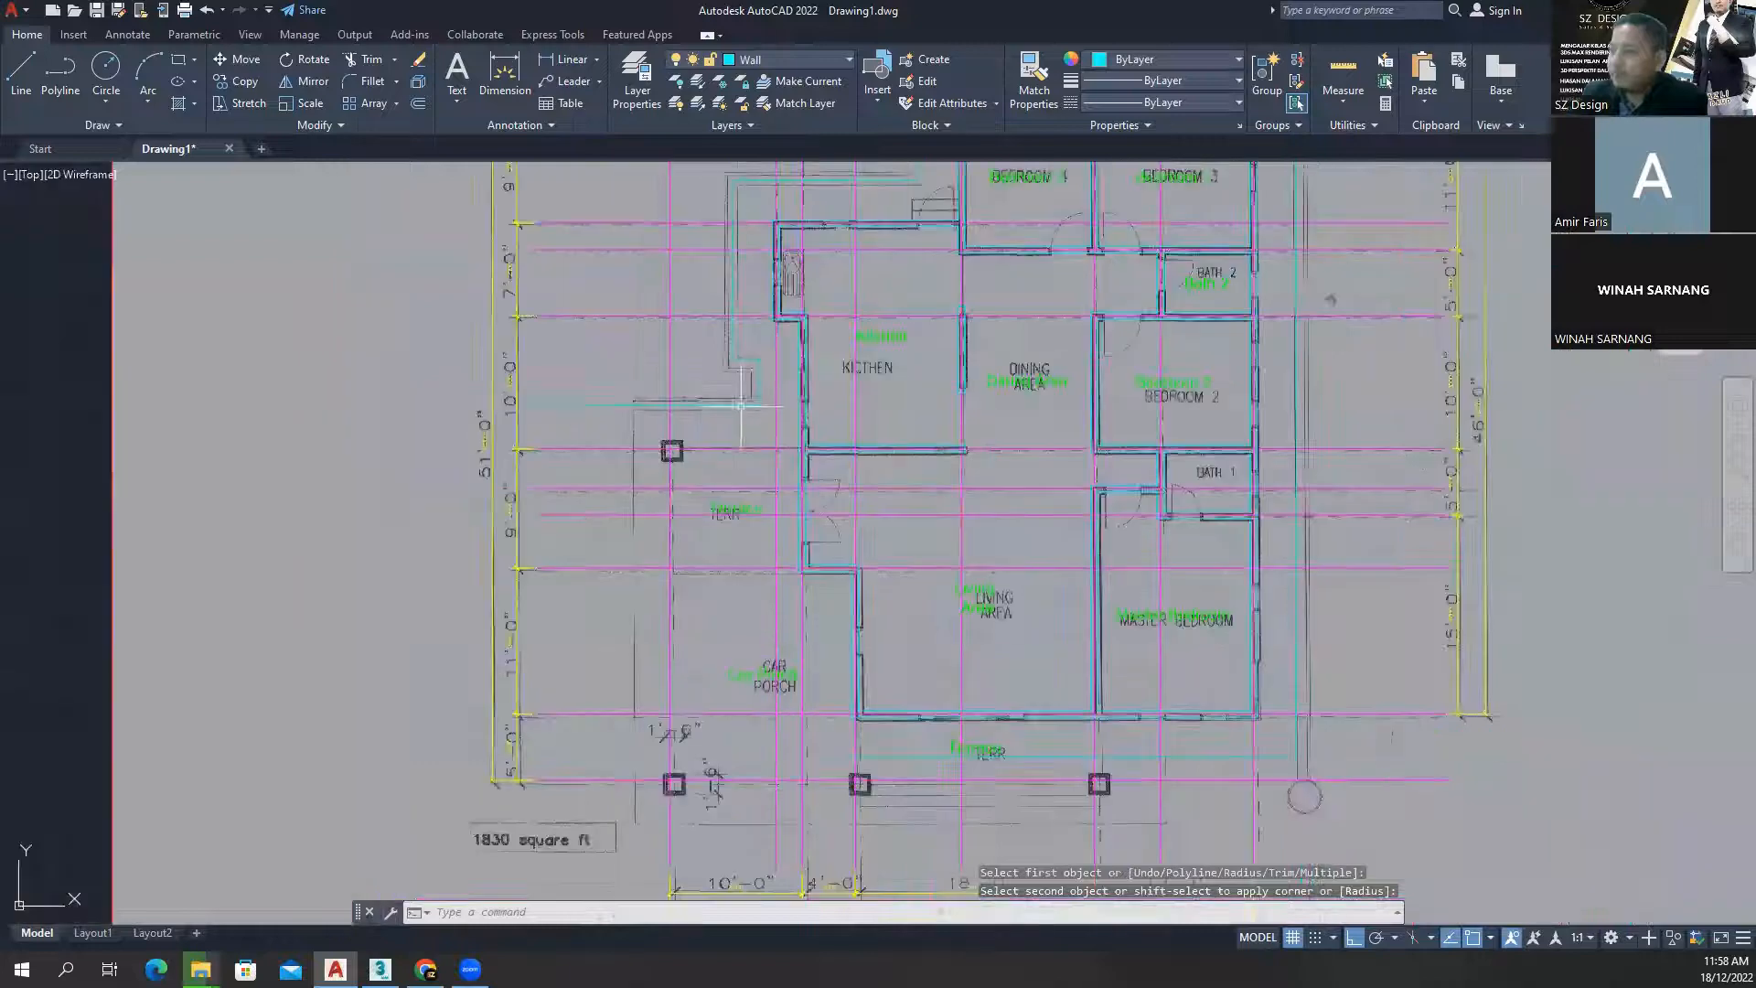
middle_drag(733, 438, 704, 355)
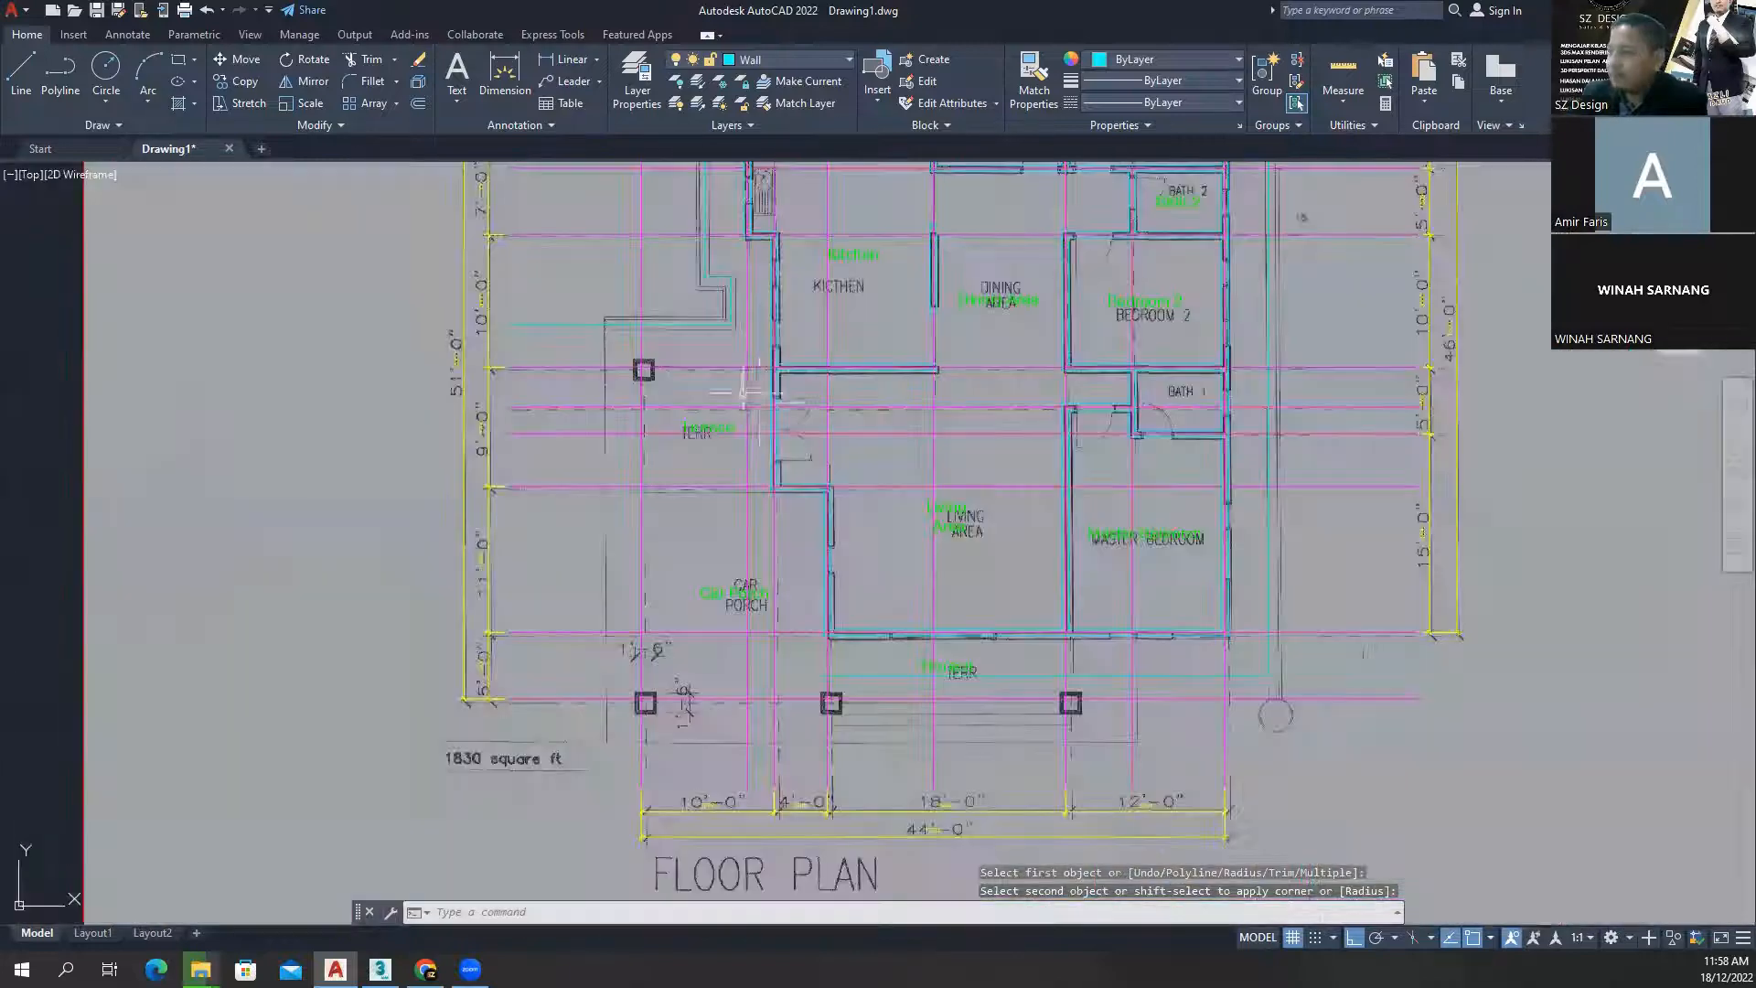
middle_drag(771, 409, 727, 415)
middle_drag(833, 454, 824, 484)
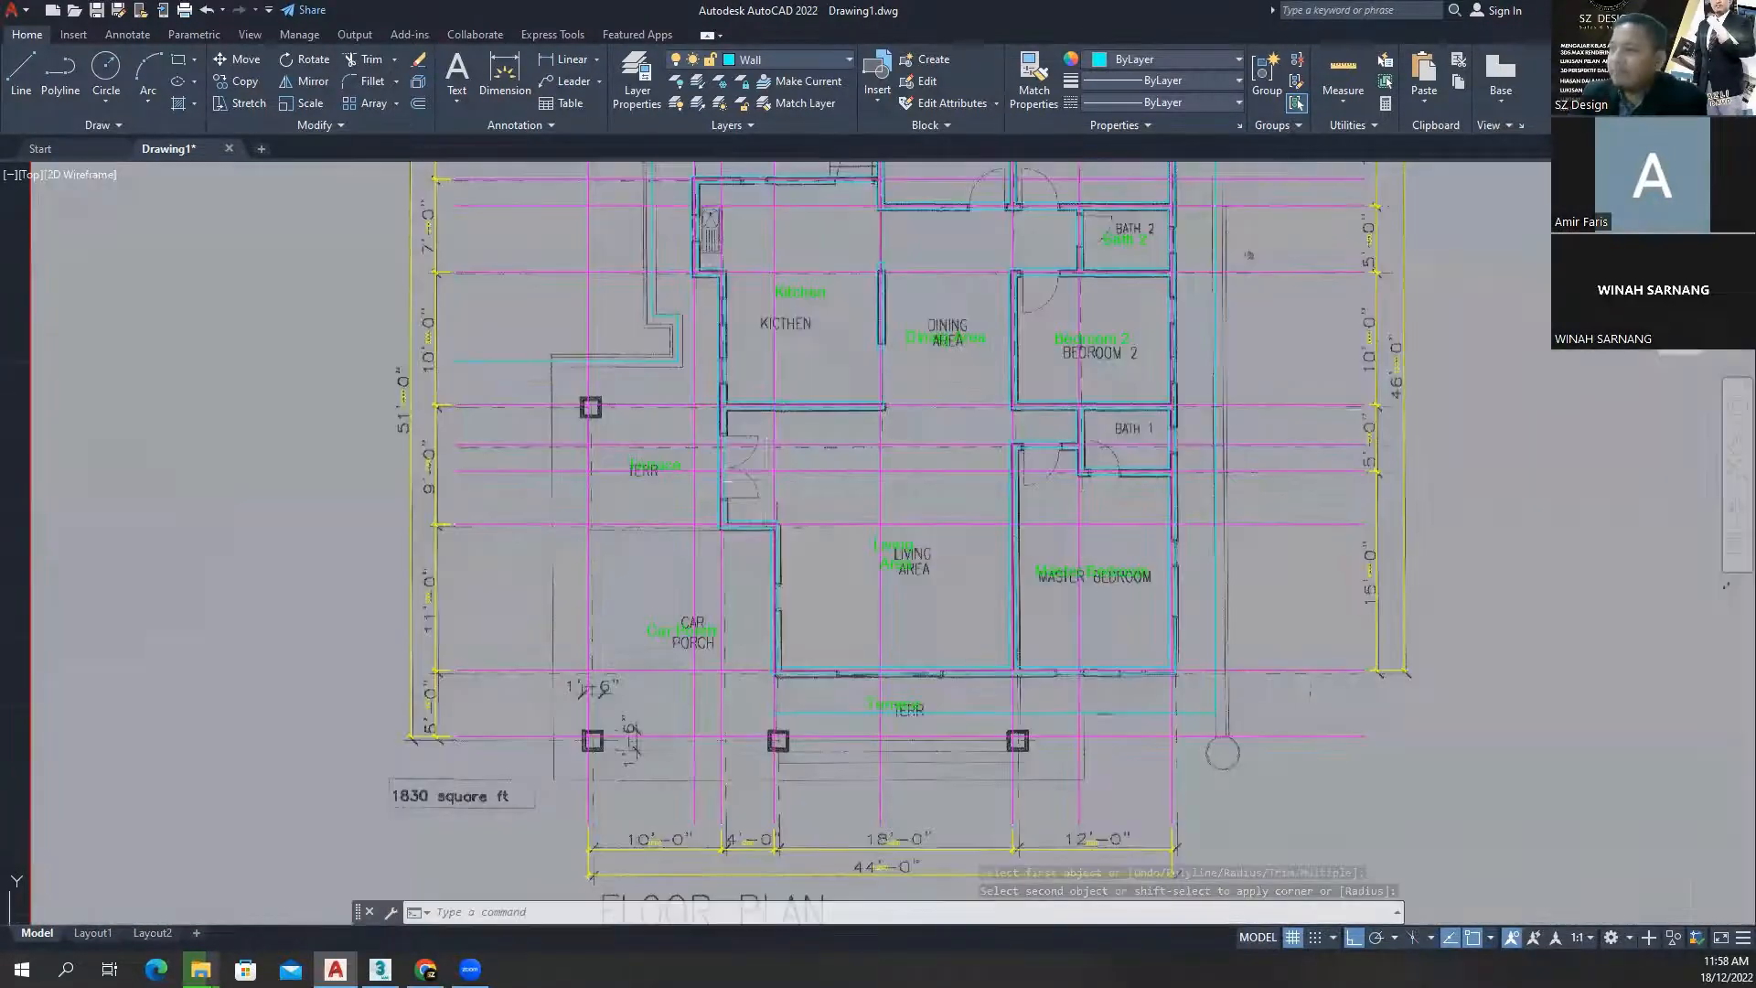
scroll(558, 370, up, 10)
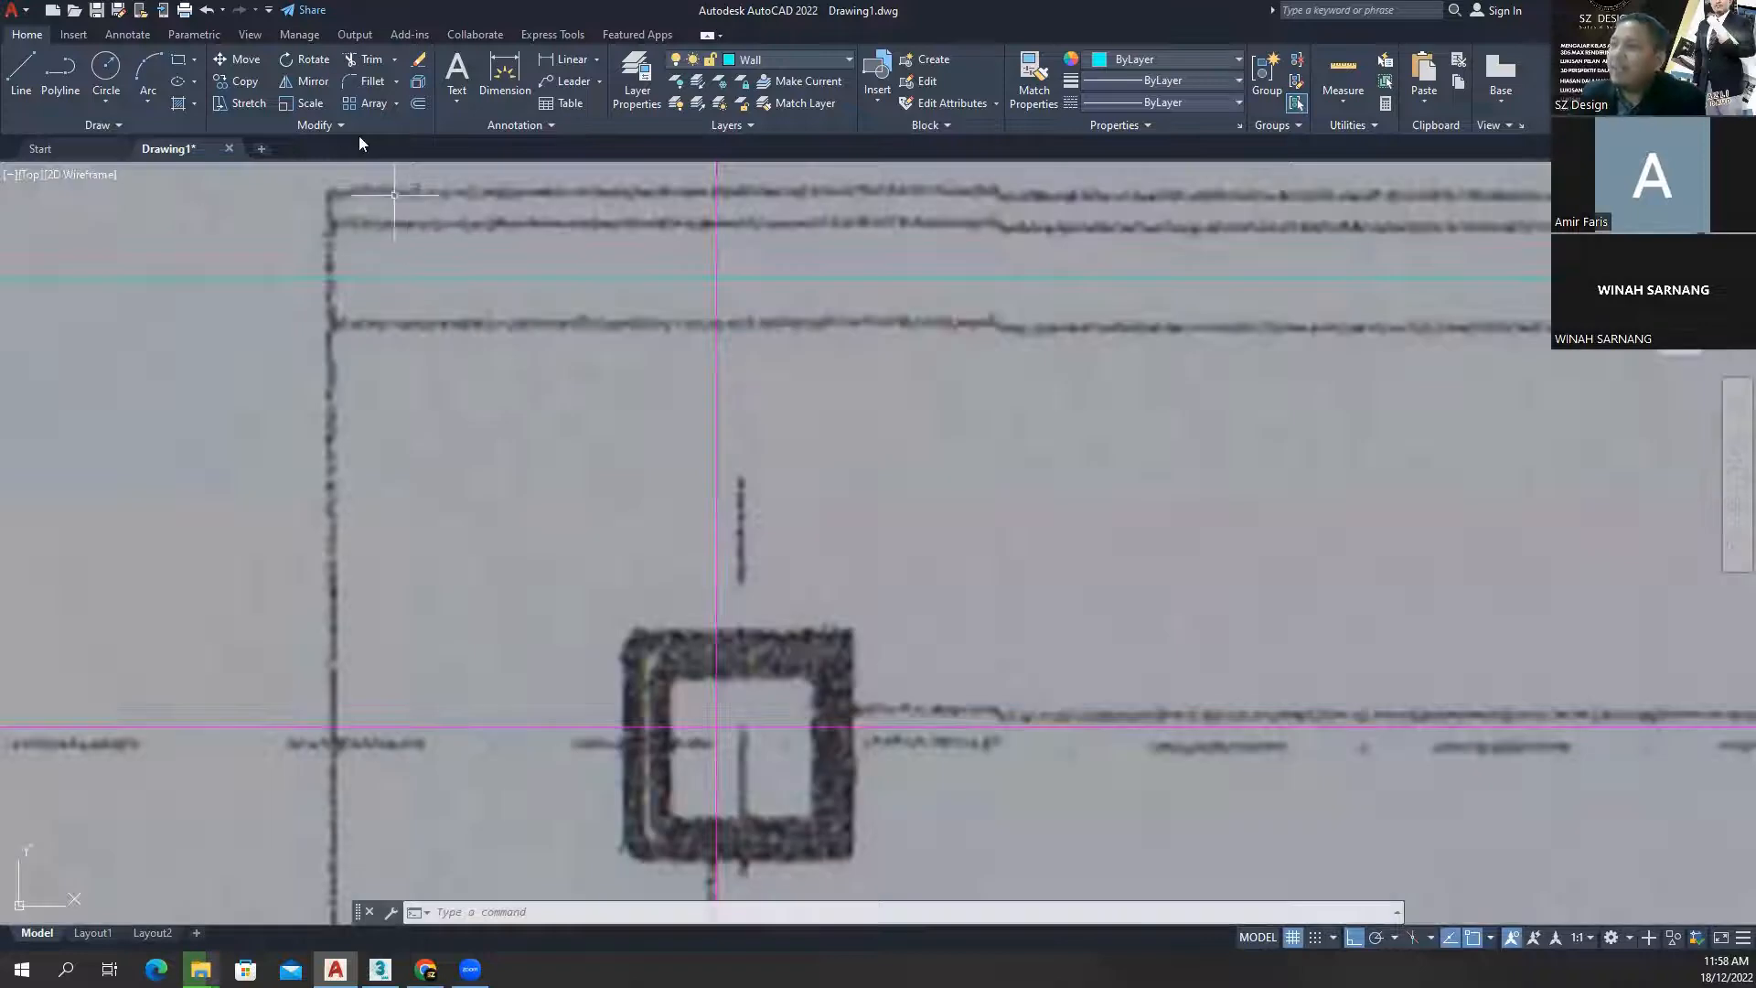
click(414, 101)
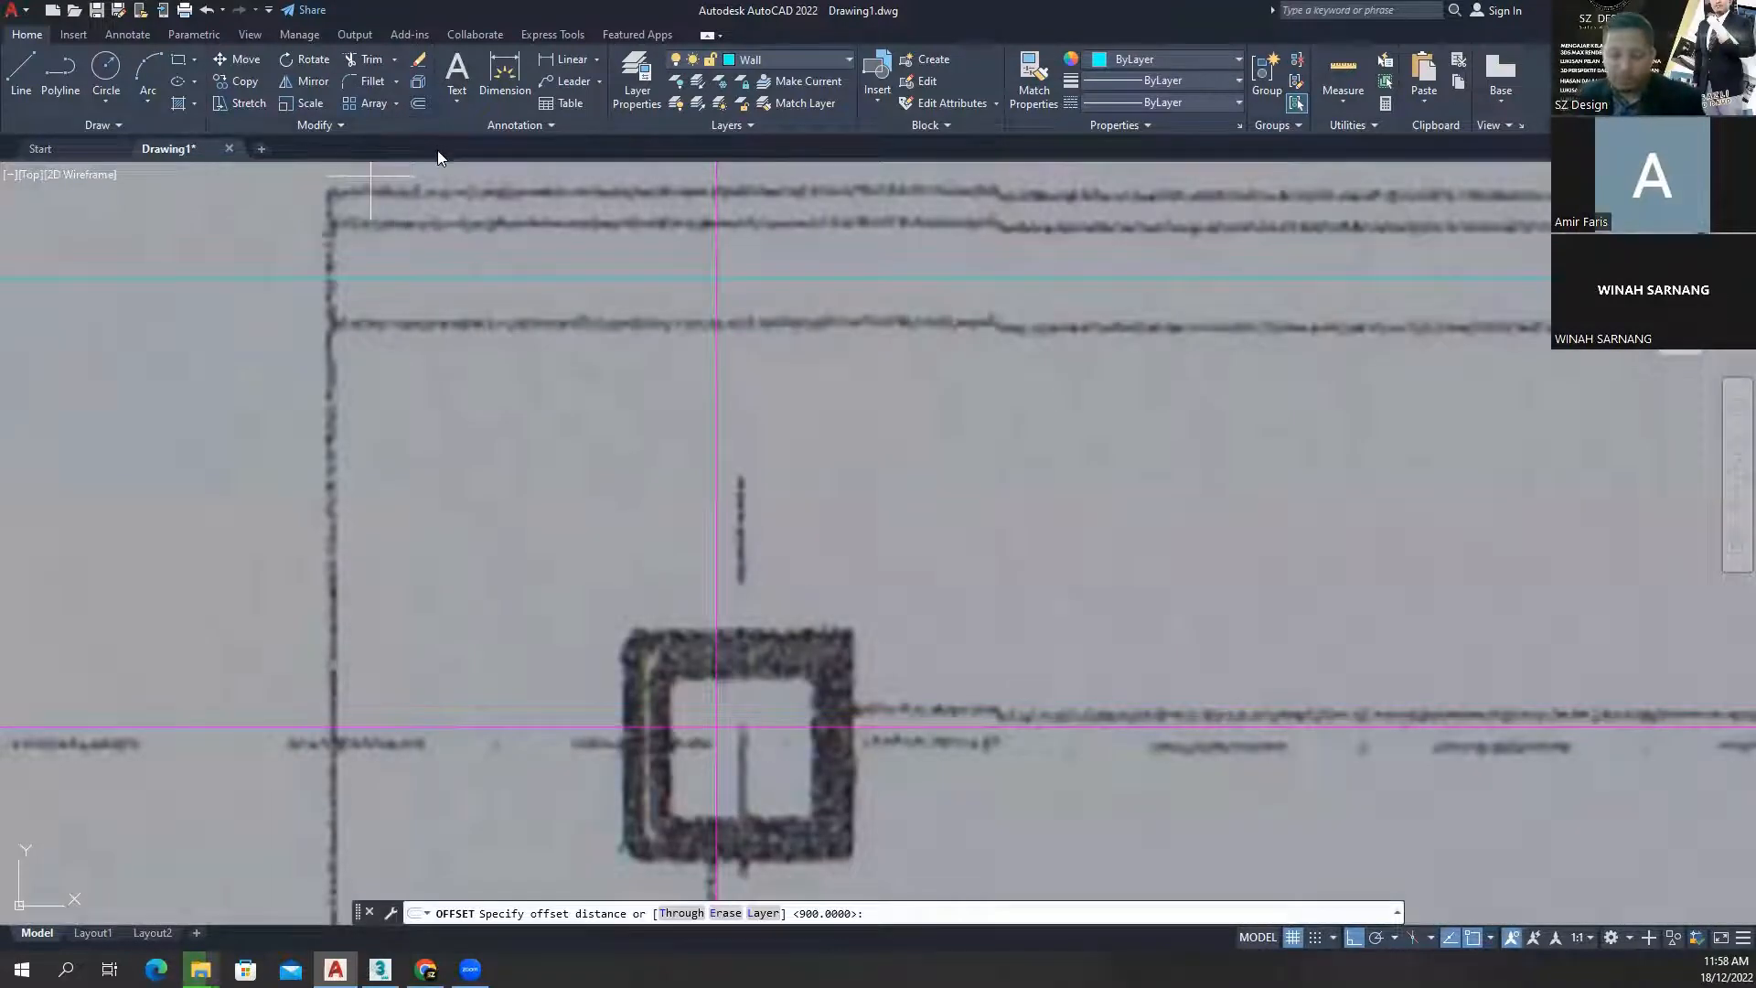
text(75)
key(Return)
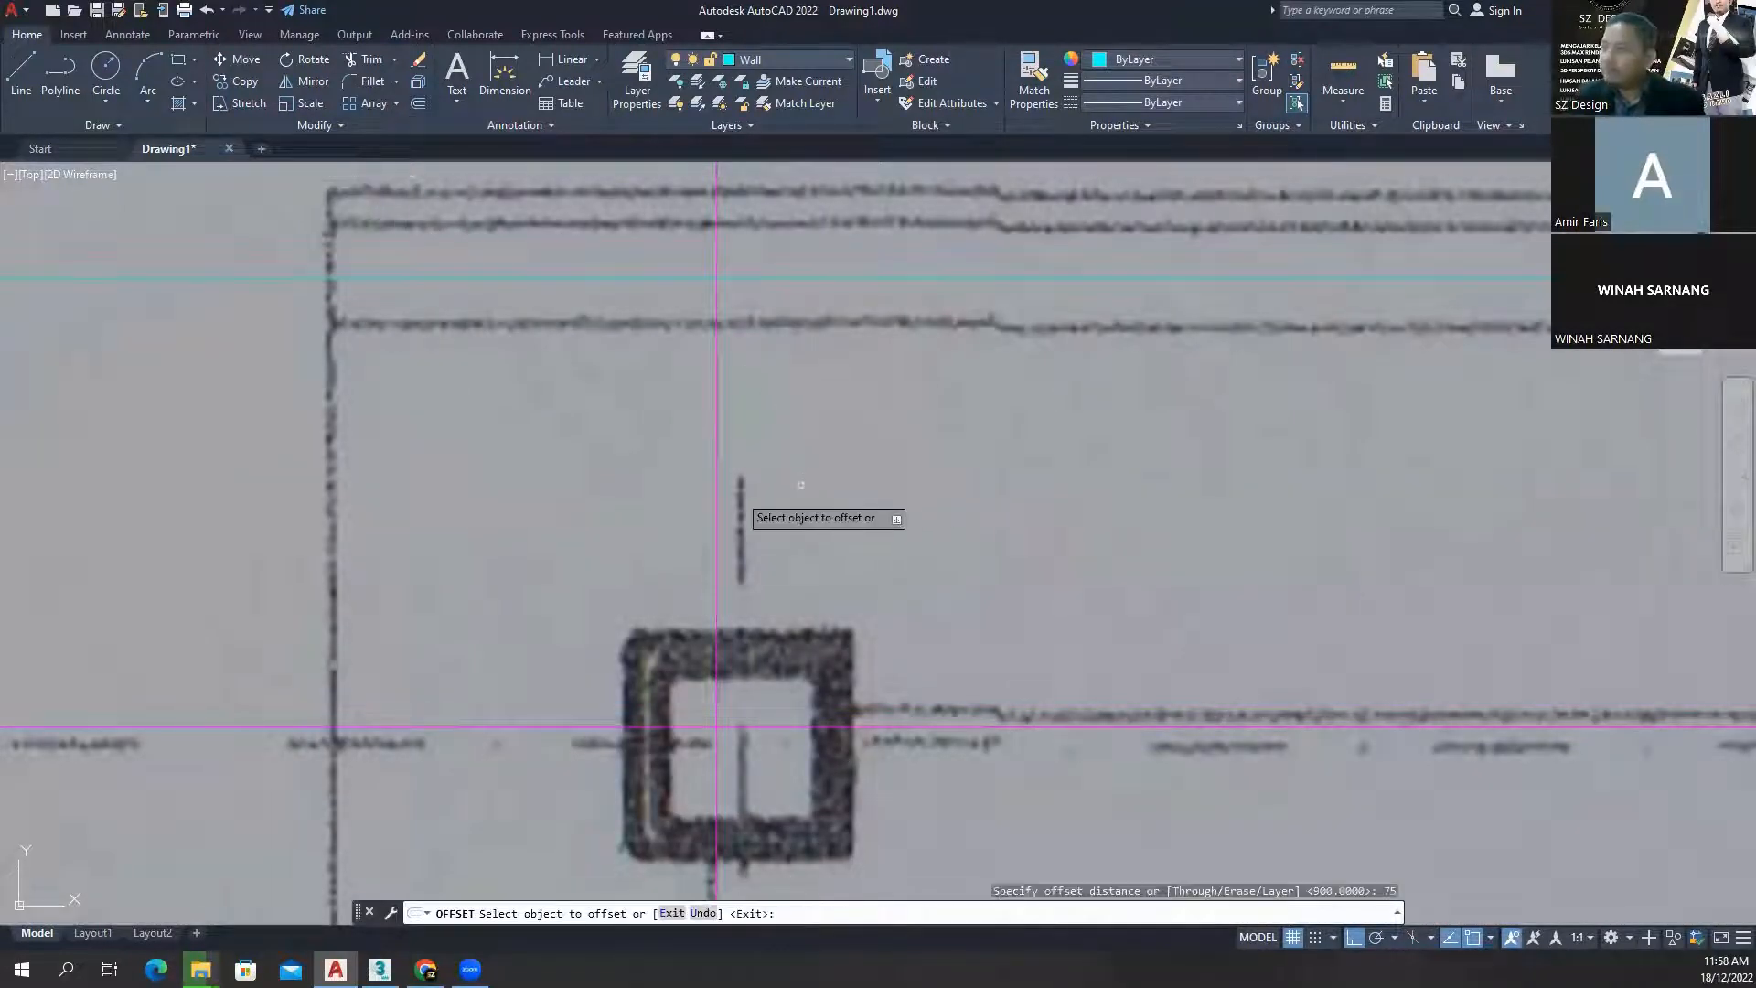
click(717, 490)
click(631, 491)
key(Return)
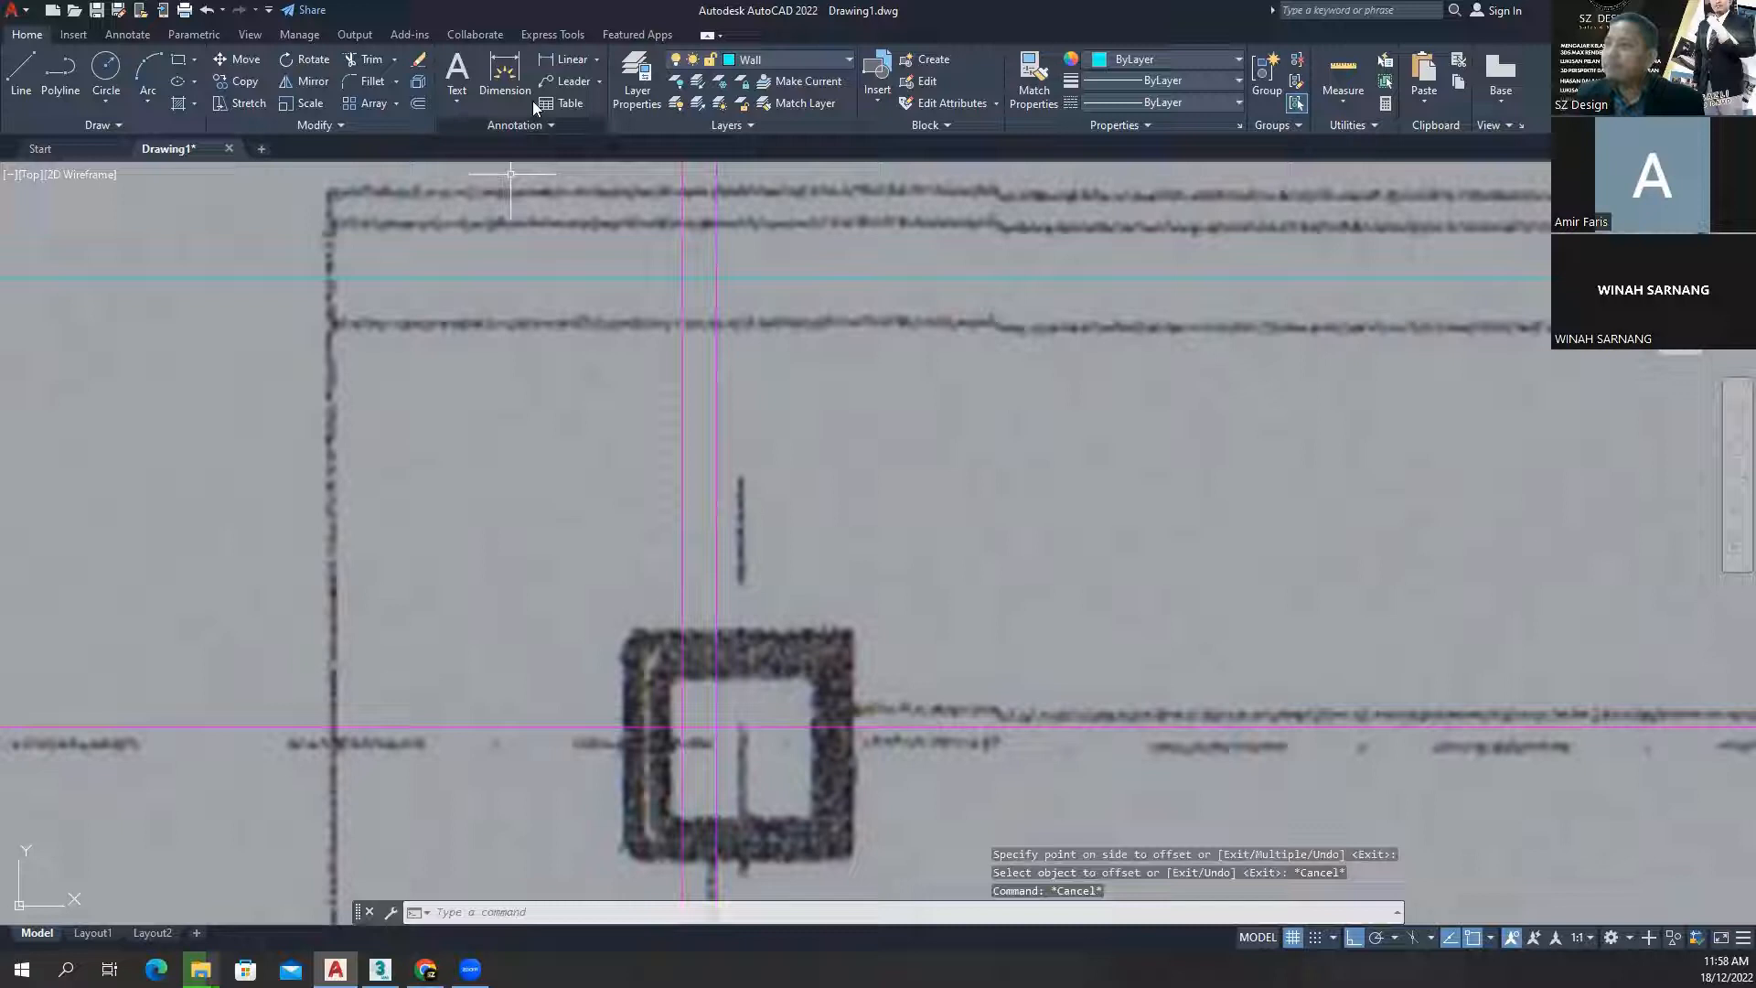
- Offset the vertical helper line beside the column's center line 900 outward and end the offset
click(419, 103)
text(900)
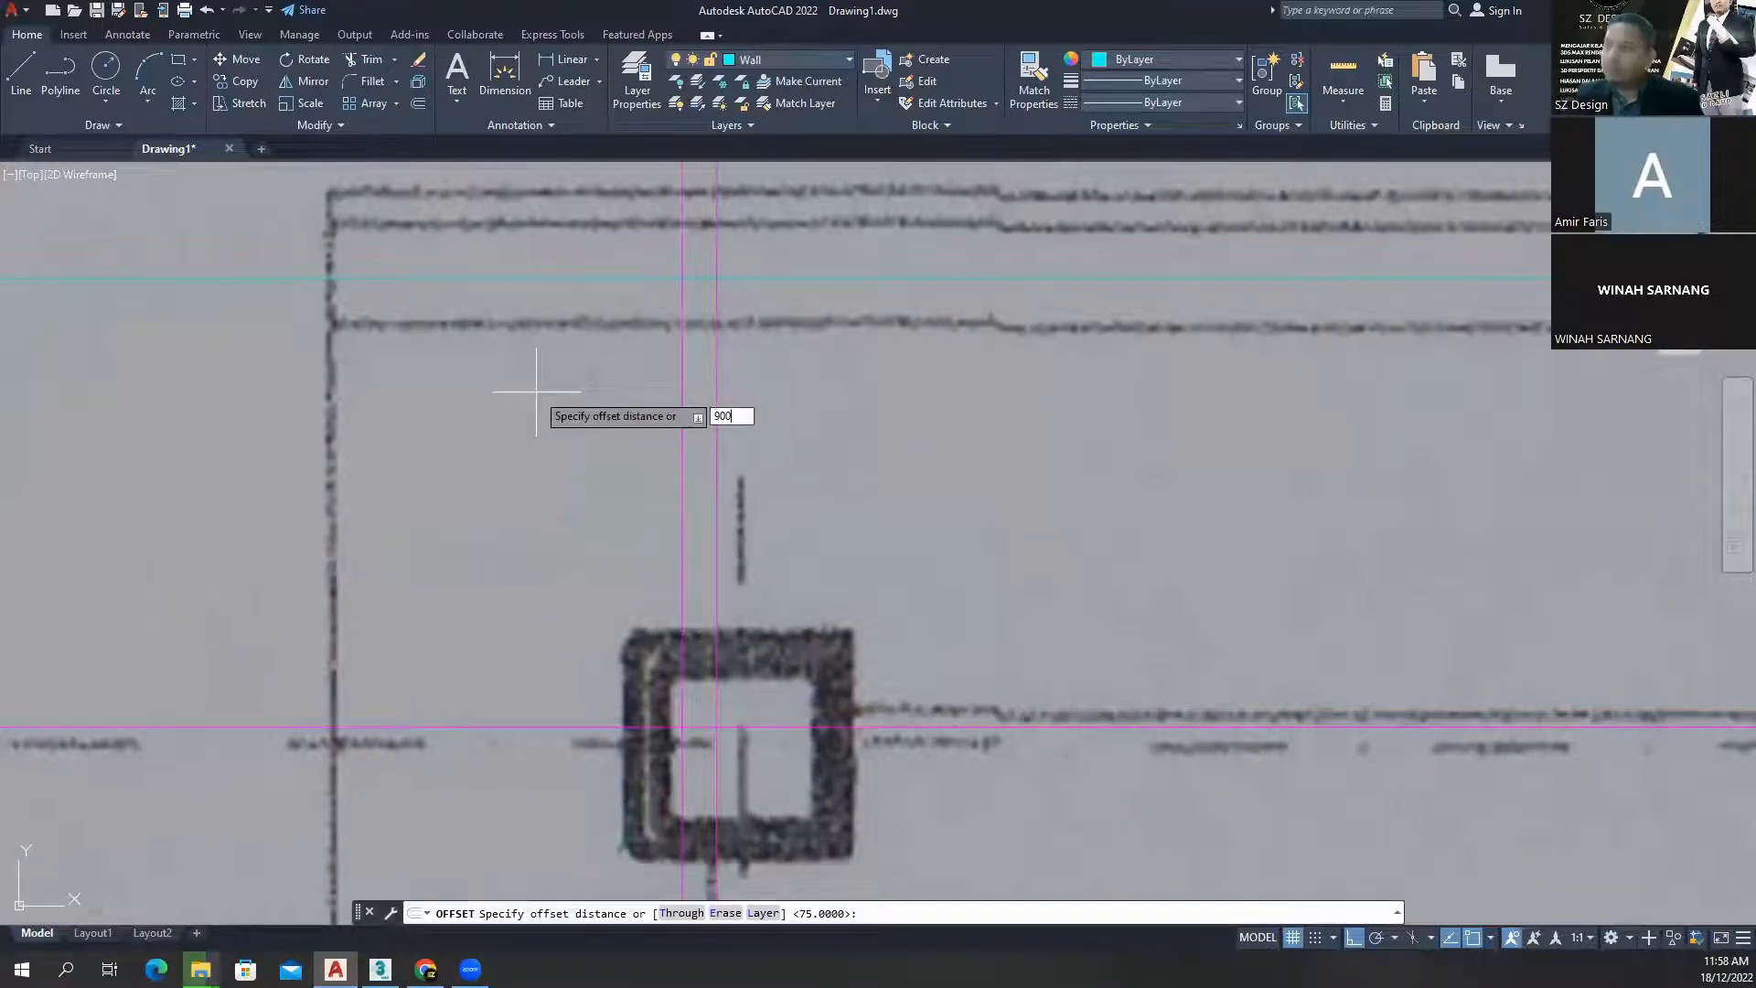
key(Return)
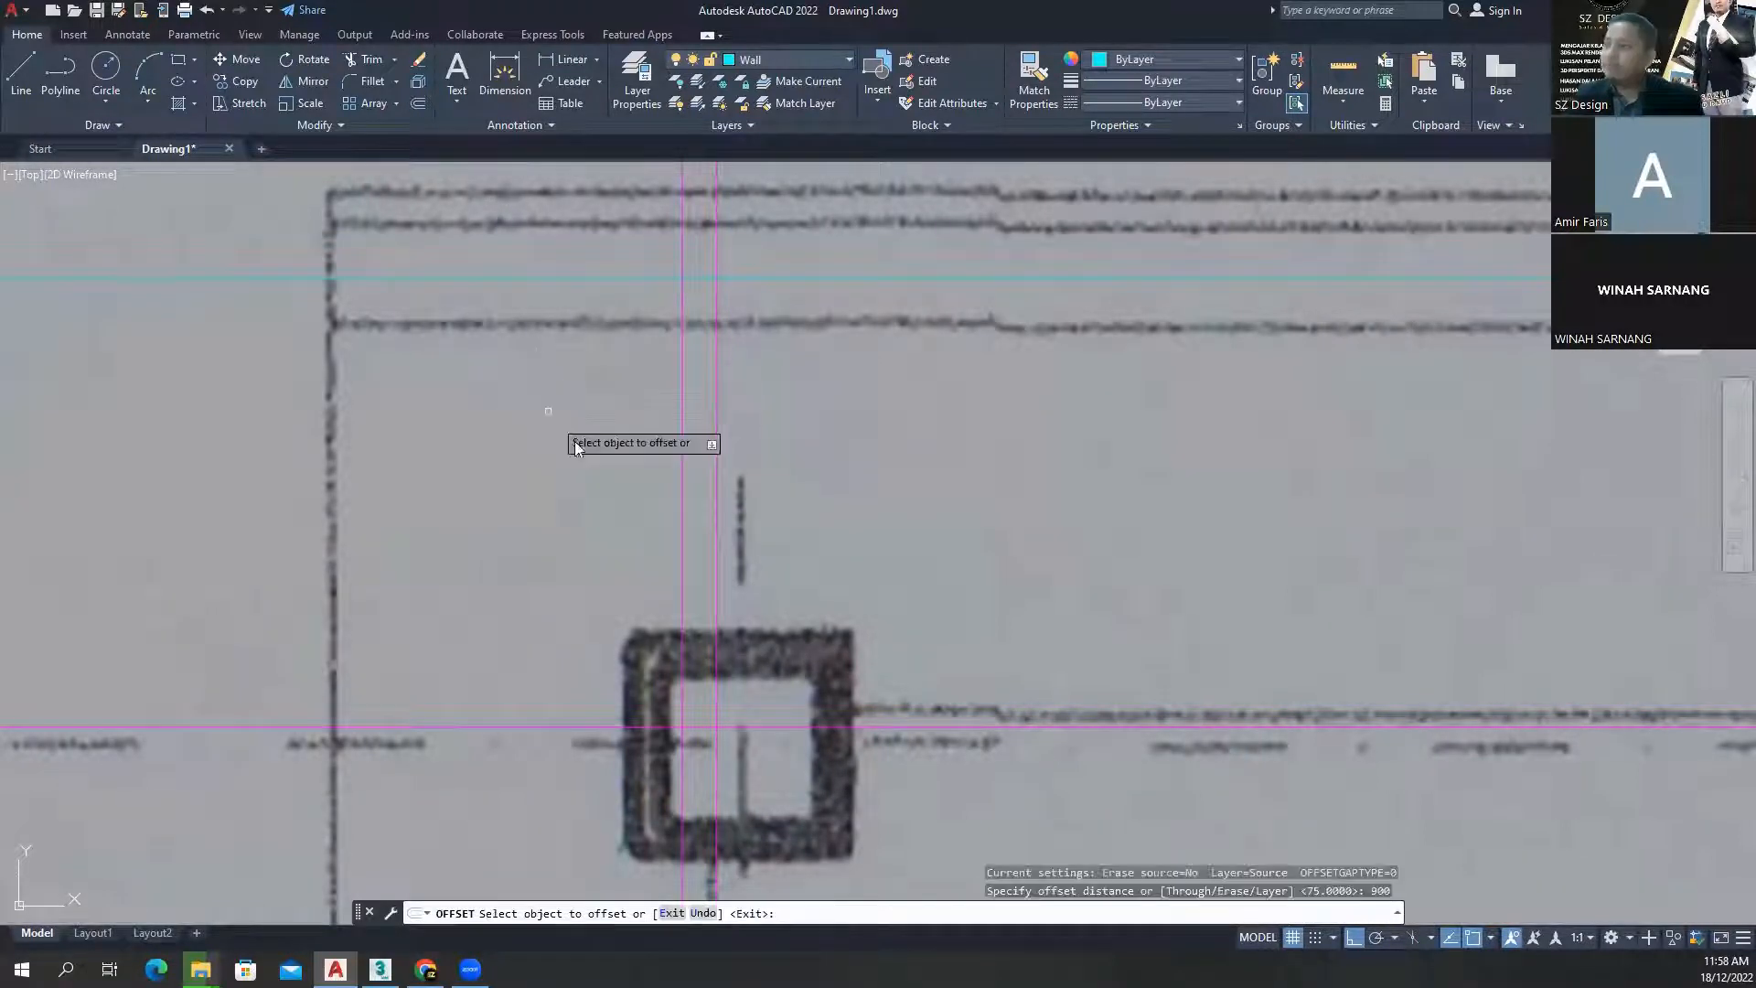
click(682, 585)
click(537, 579)
key(Escape)
key(Escape)
key(Escape)
- Try to trim the horizontal outline above the side terrace between the vertical offset lines, and undo the trim
scroll(528, 537, down, 5)
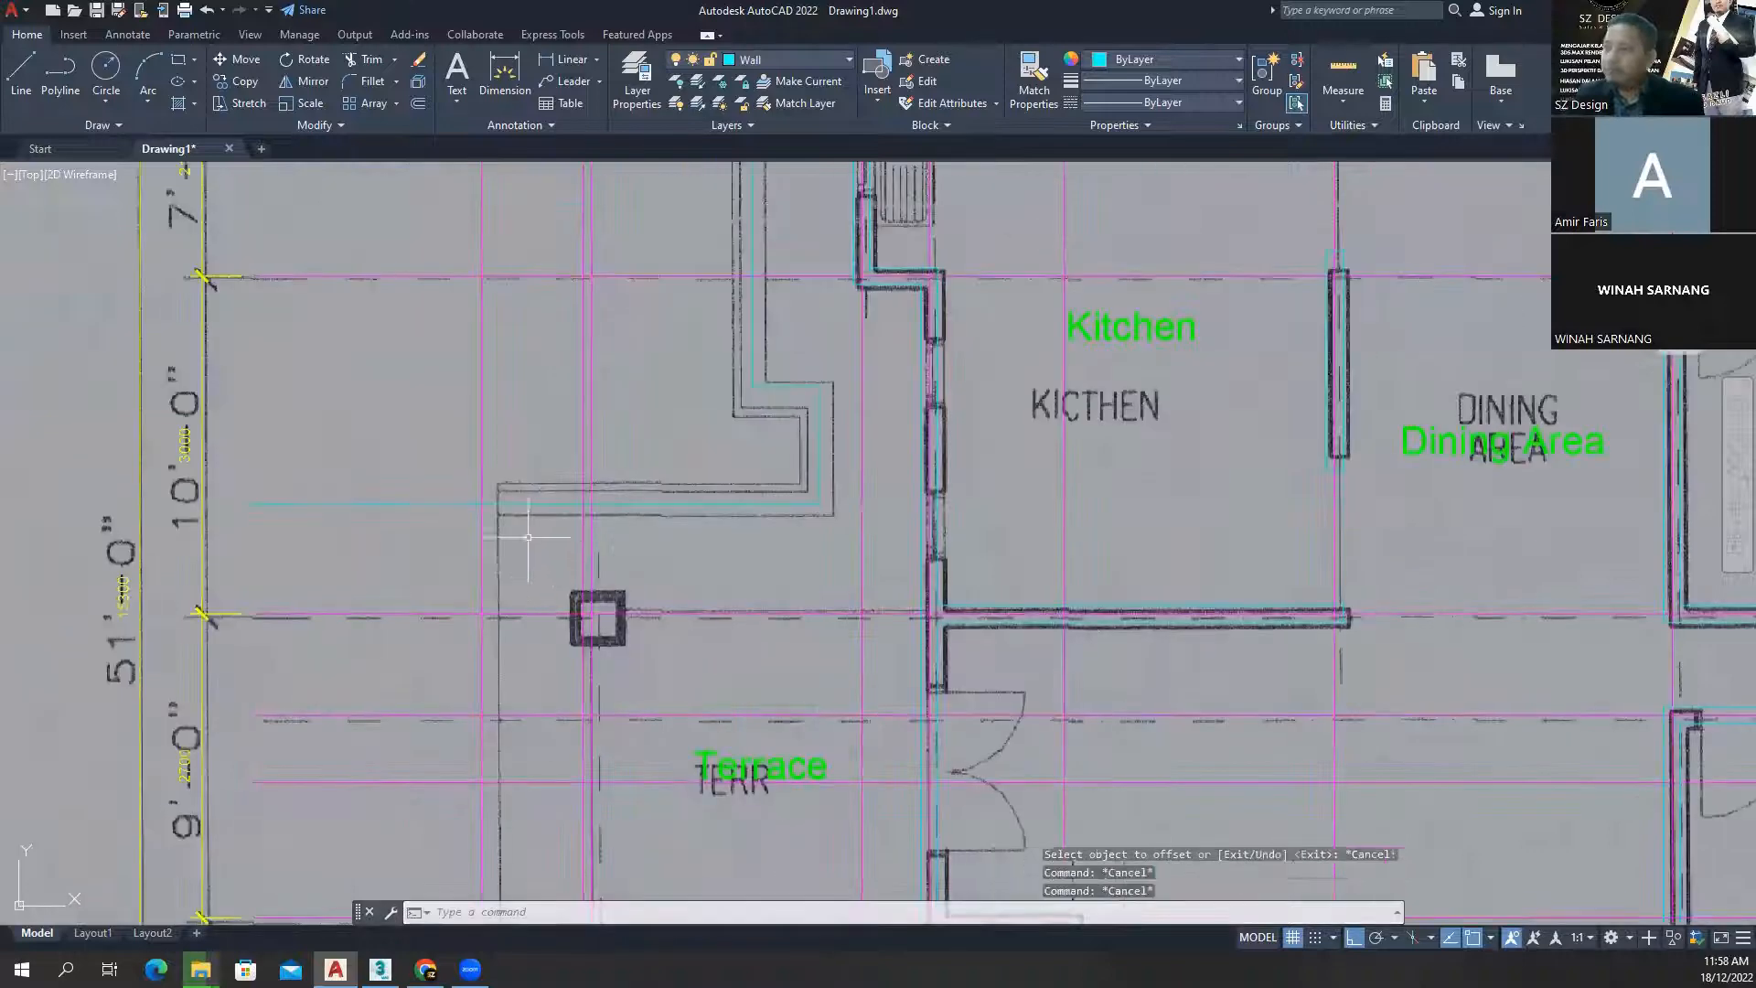
scroll(528, 533, up, 4)
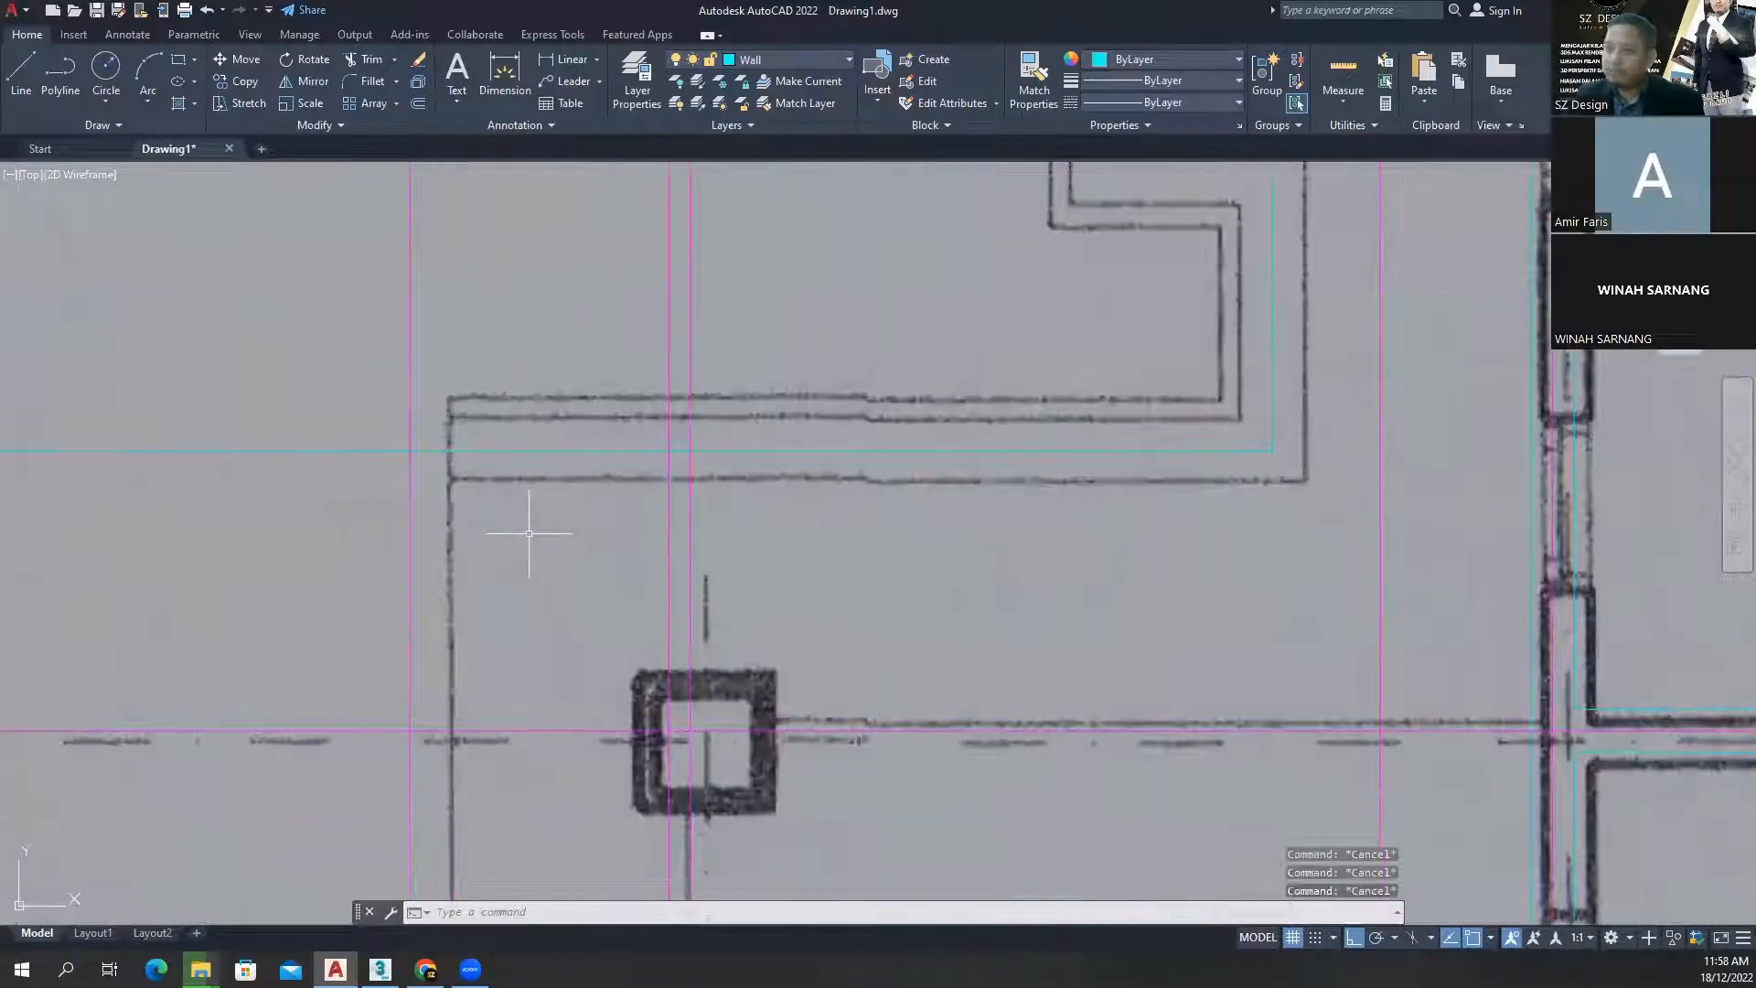
text(tr)
key(Return)
click(481, 448)
key(Escape)
key(Escape)
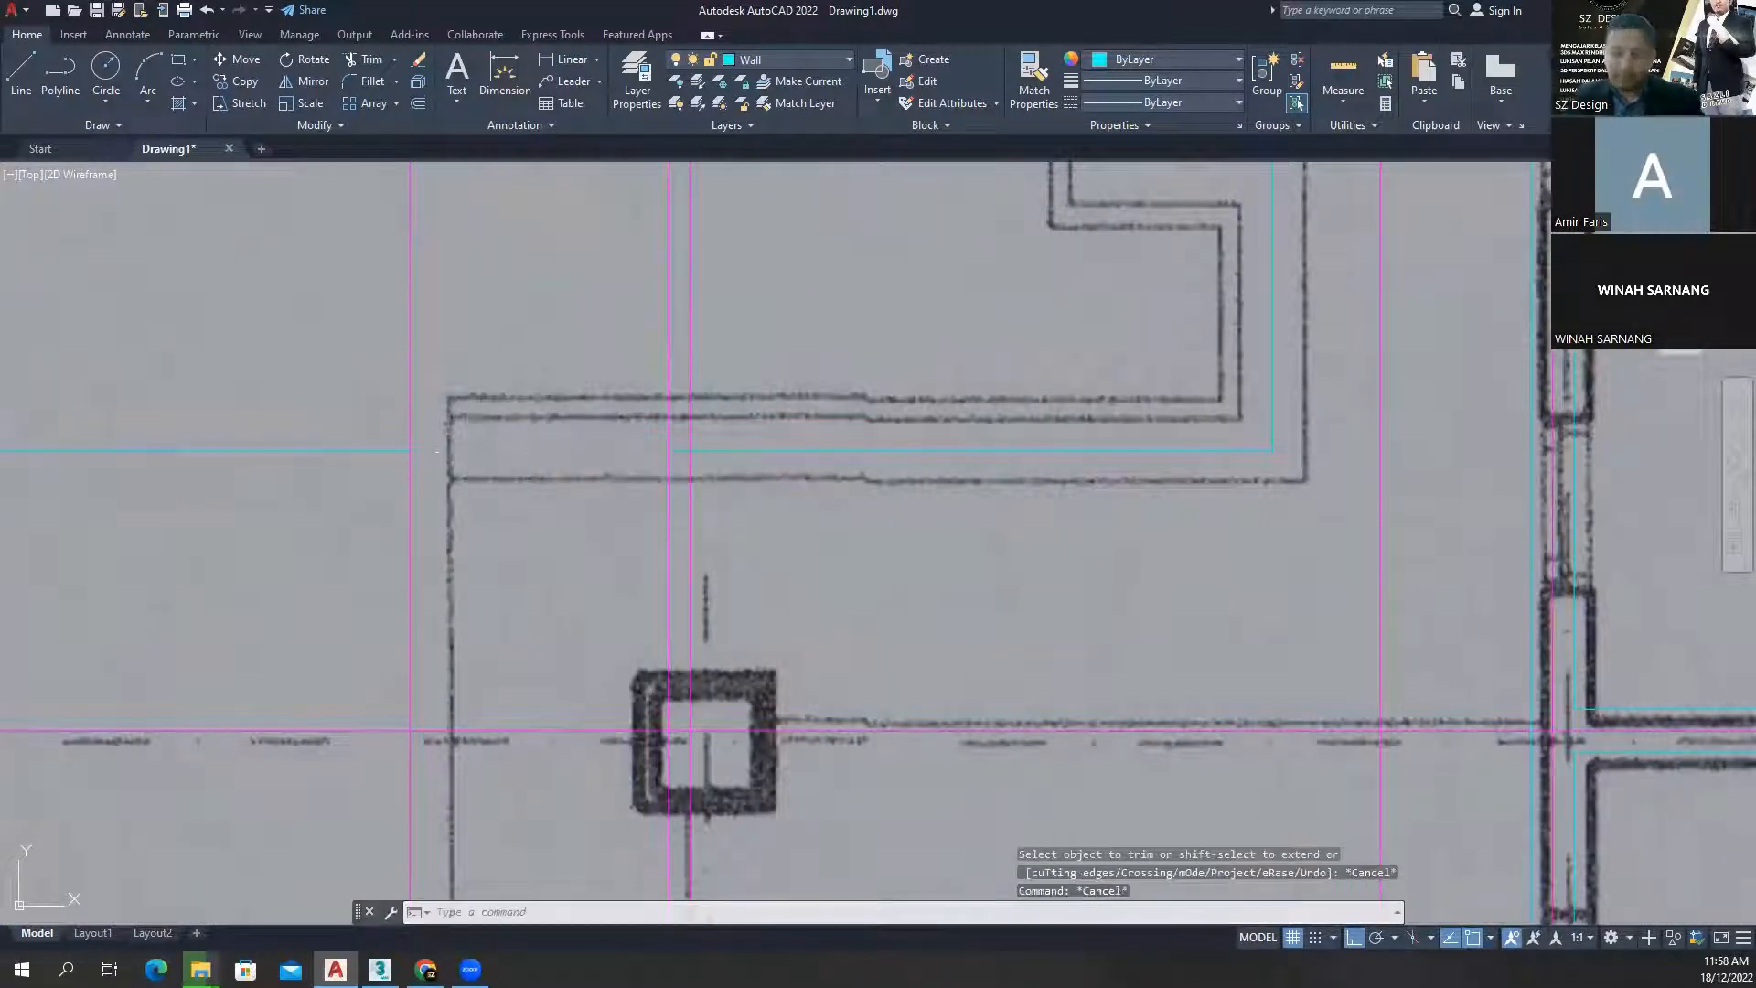
key(ctrl+z)
- Match the outer vertical offset line beside the side terrace to the properties of the cyan horizontal outline
text(ma)
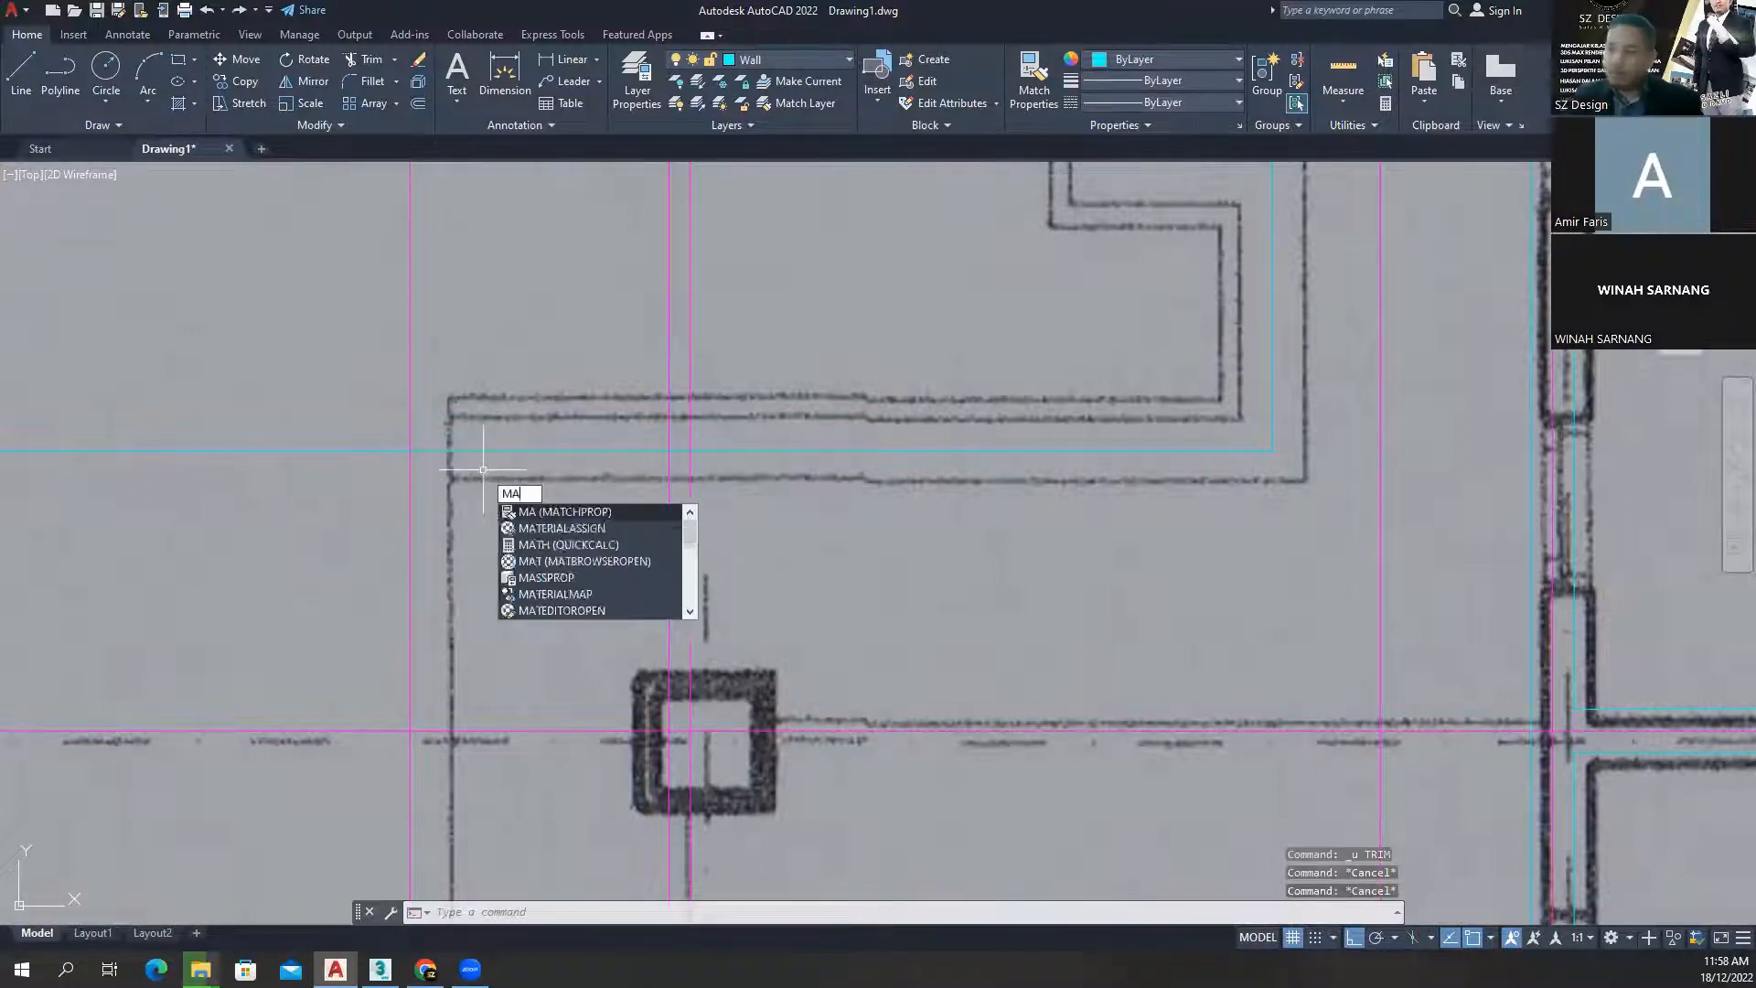
key(Return)
click(476, 450)
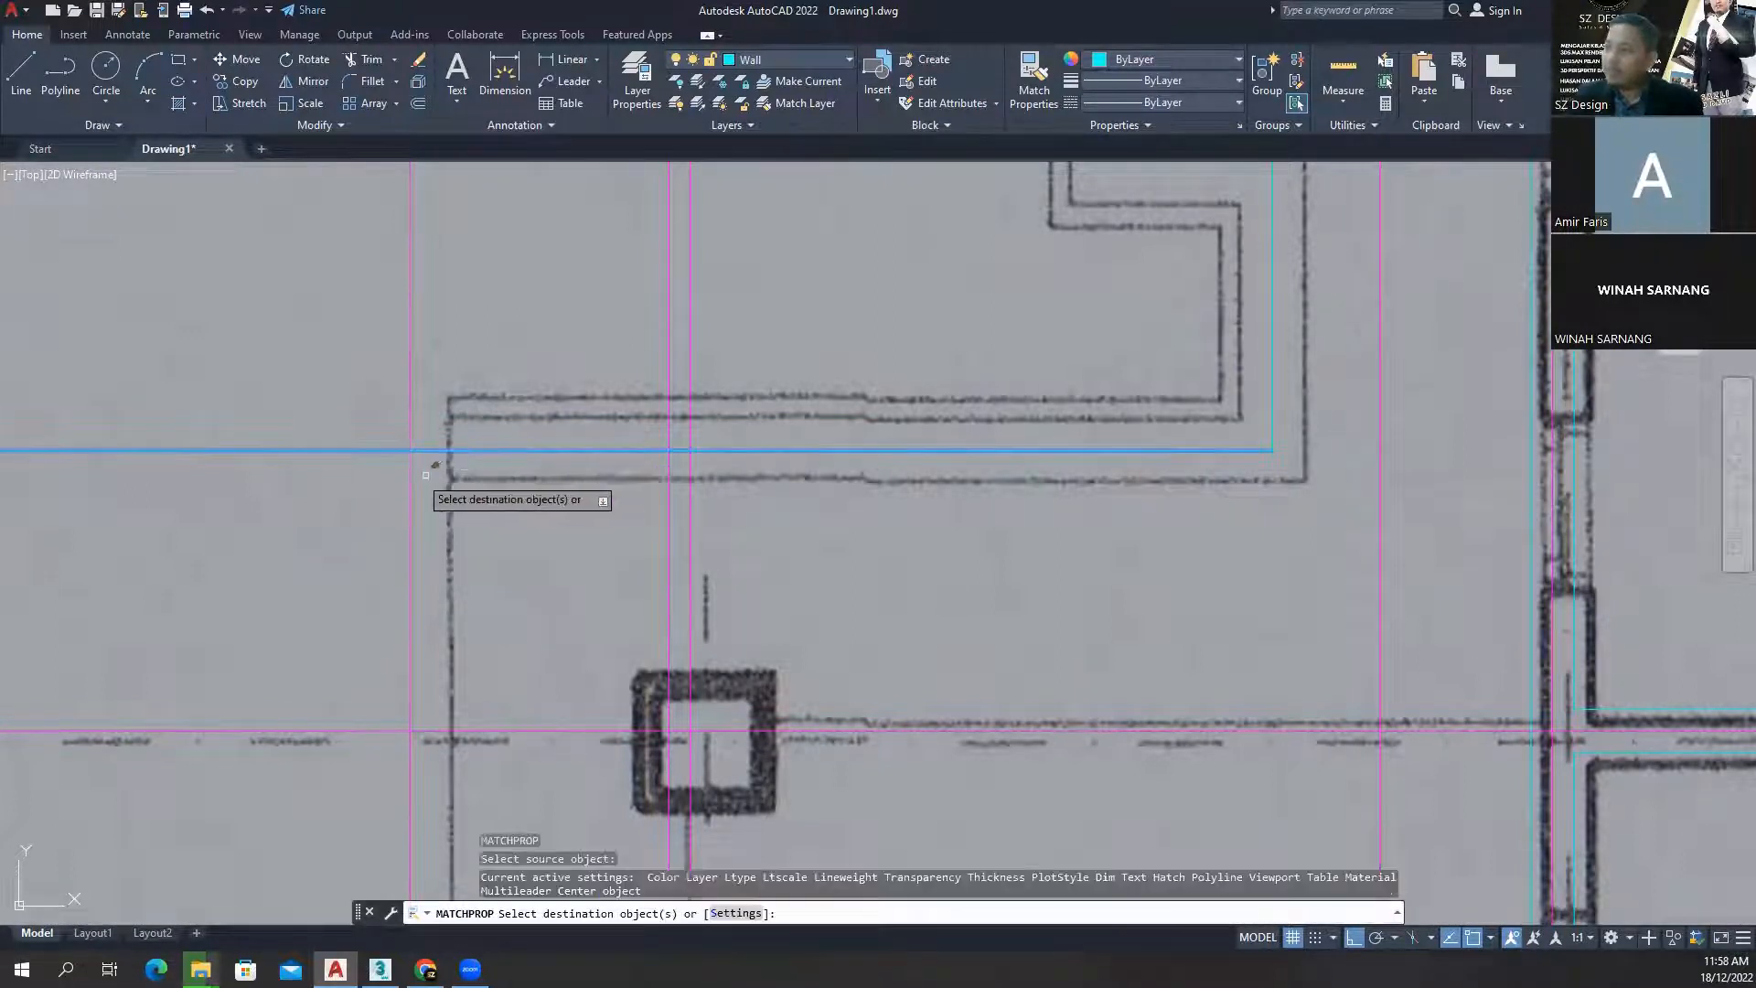
key(Escape)
- Delete the 75 helper line beside the vertical center line of the side terrace's upper column
scroll(549, 475, down, 4)
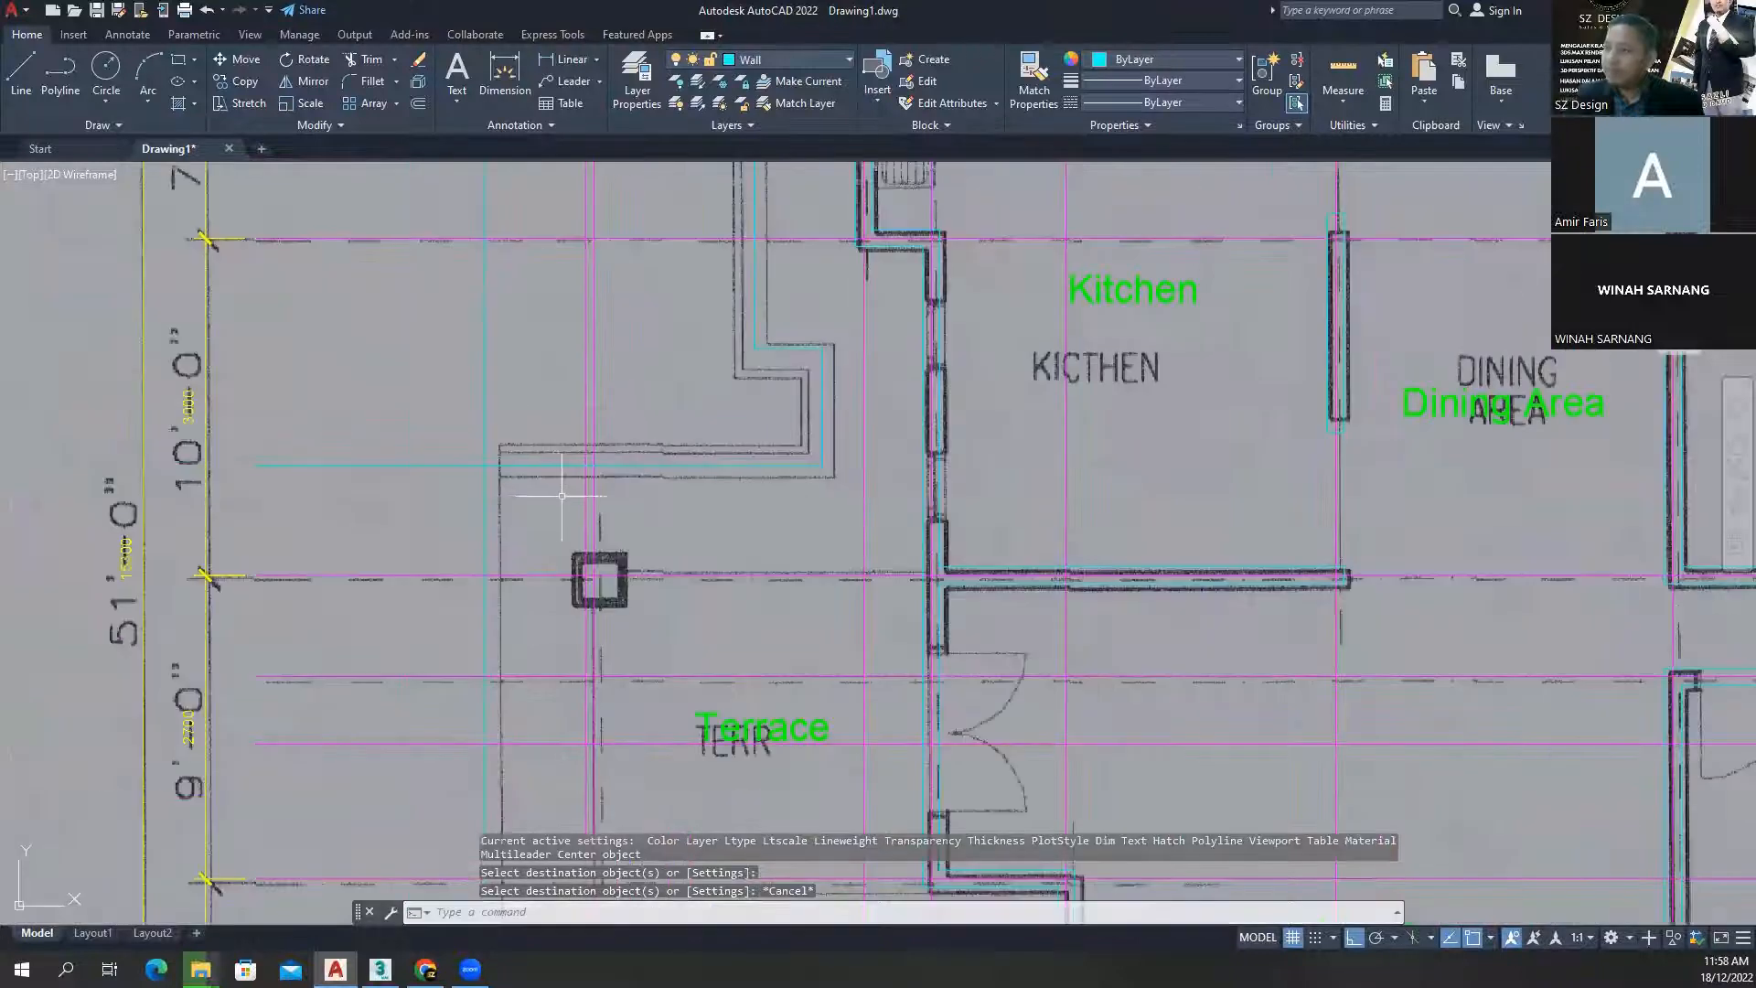
click(588, 508)
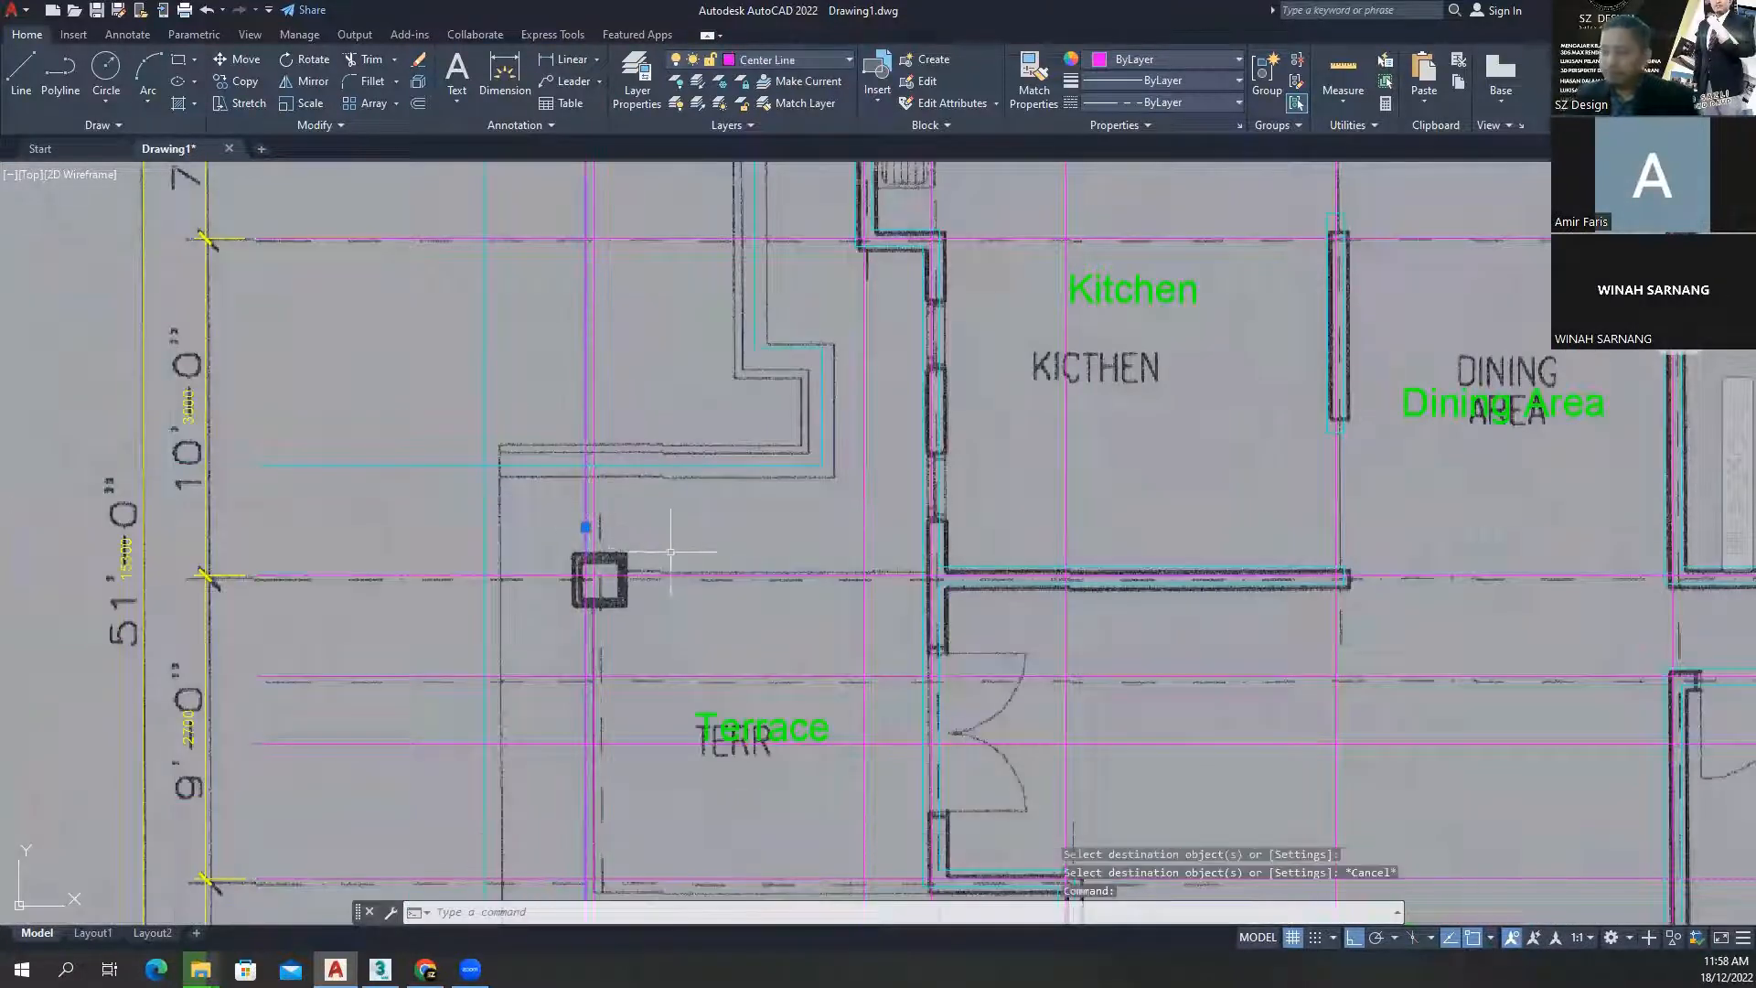
key(Delete)
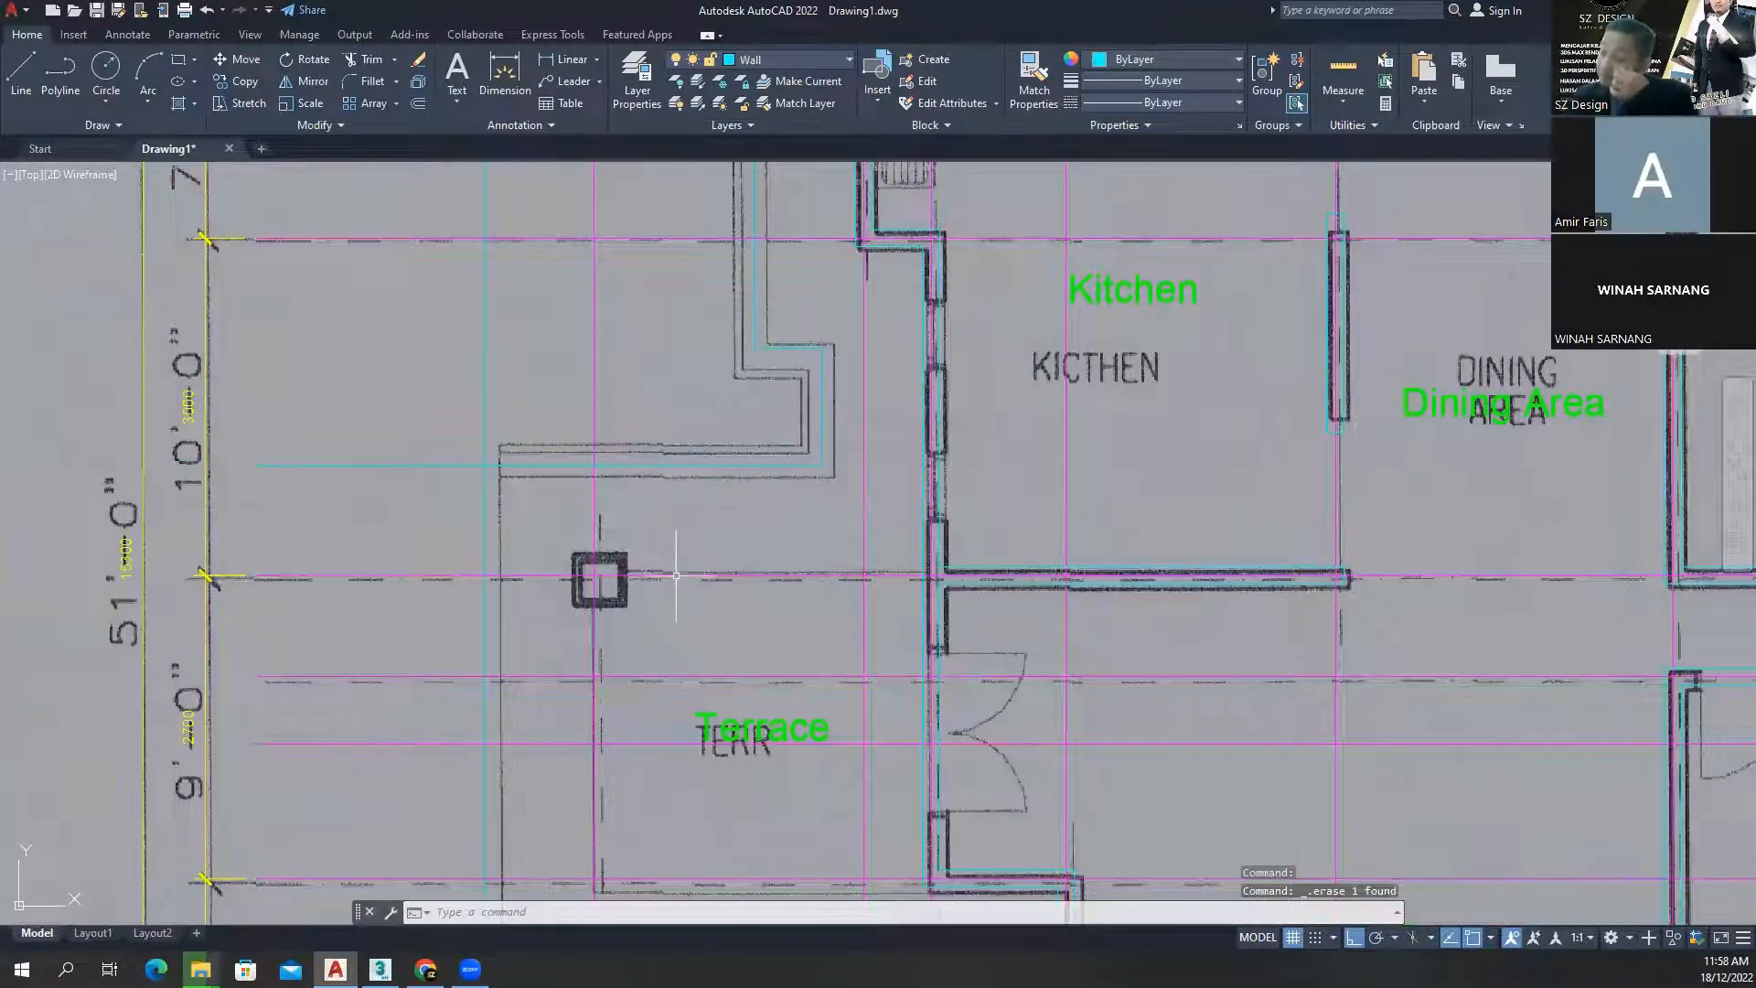
- Fillet the outer vertical outline beside the side terrace with the horizontal outline above it into a square corner
scroll(676, 575, down, 2)
middle_drag(709, 657, 584, 395)
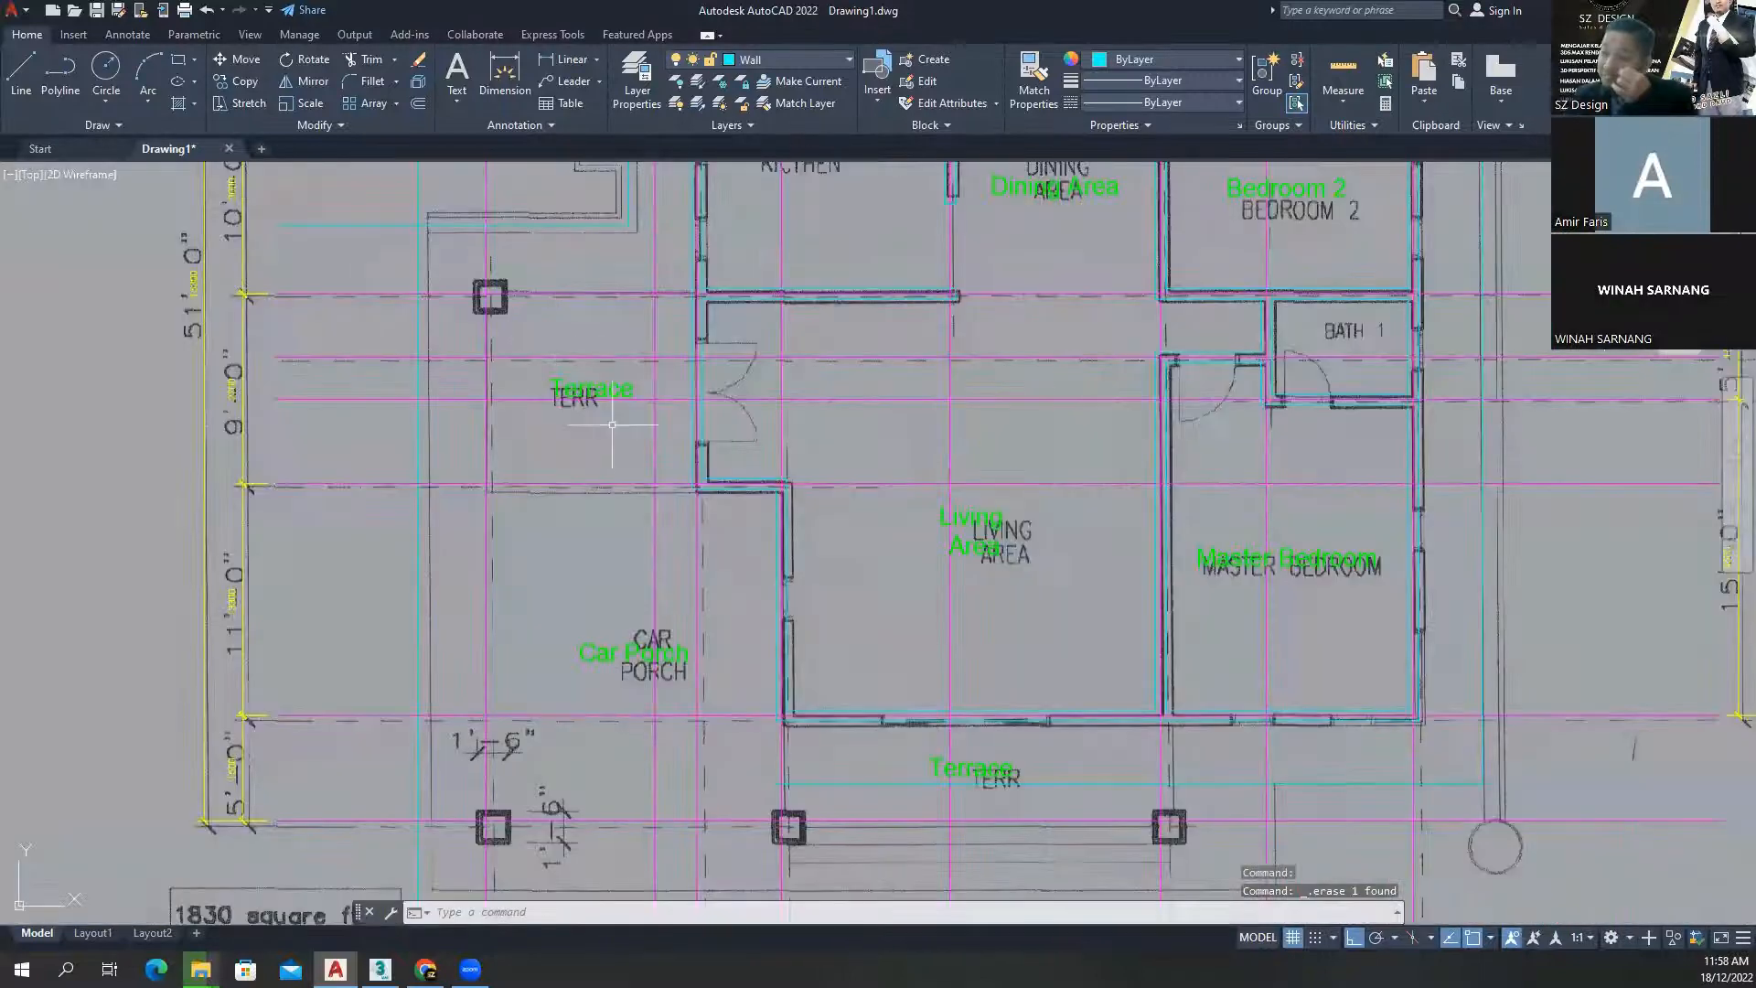
scroll(641, 519, down, 2)
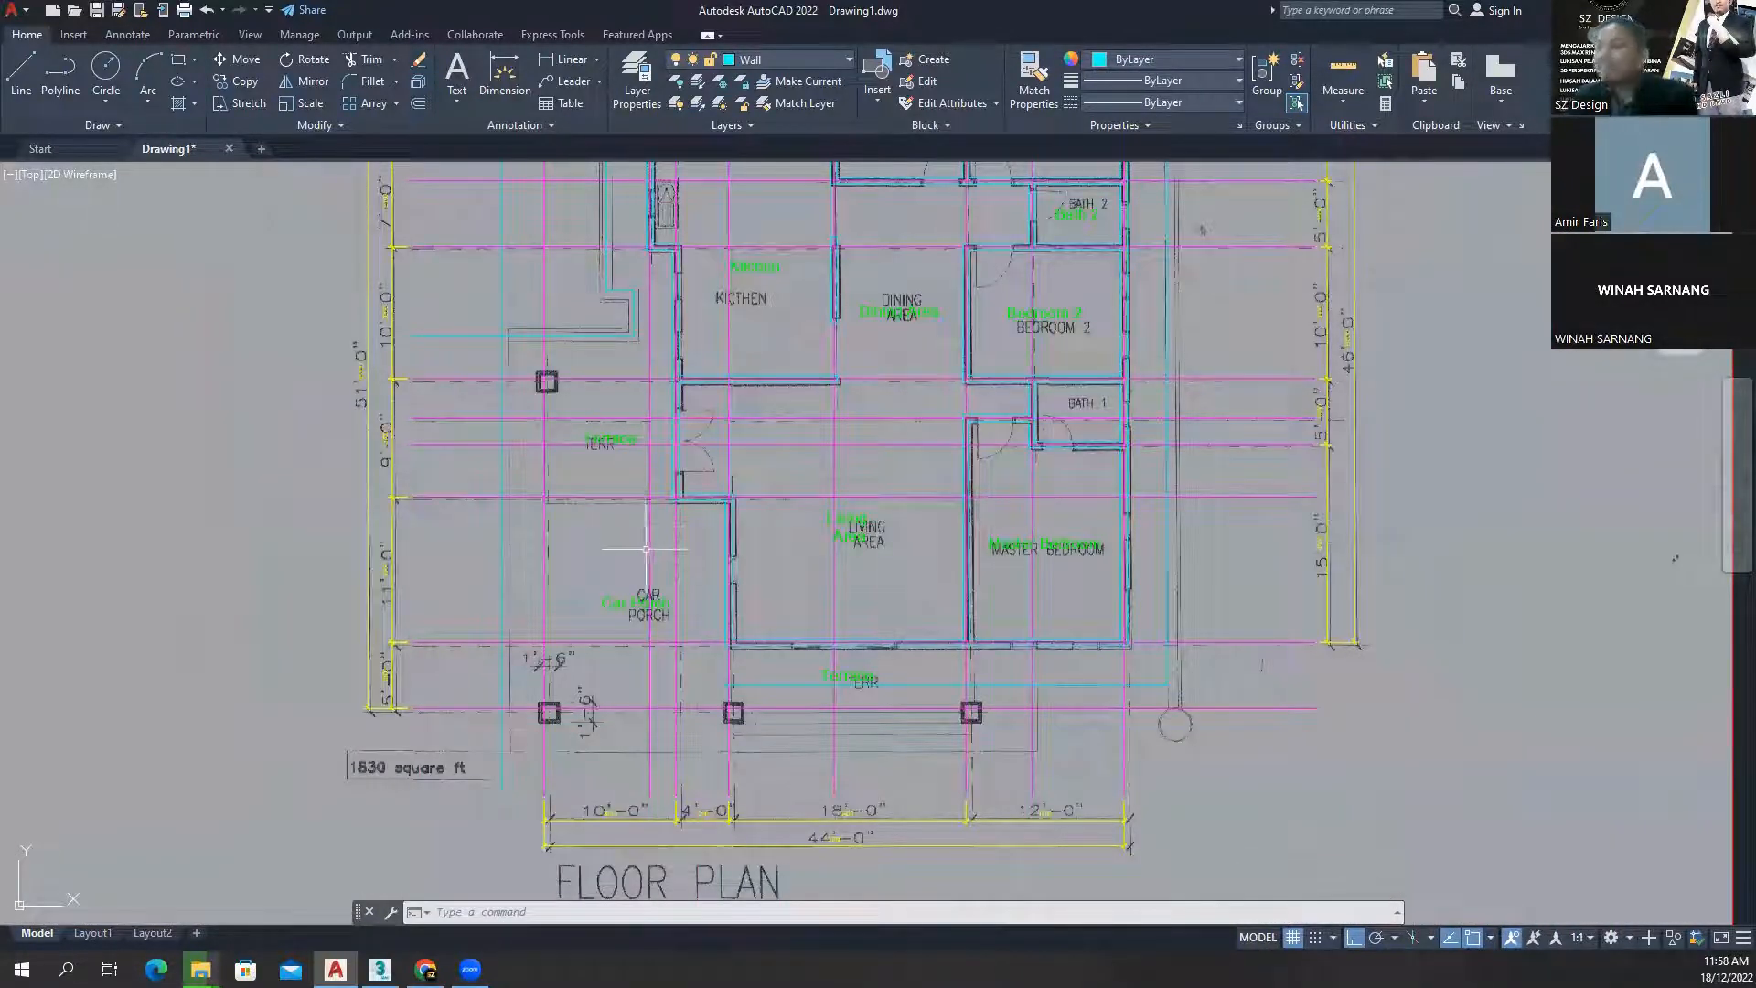
scroll(500, 364, up, 4)
scroll(500, 364, up, 2)
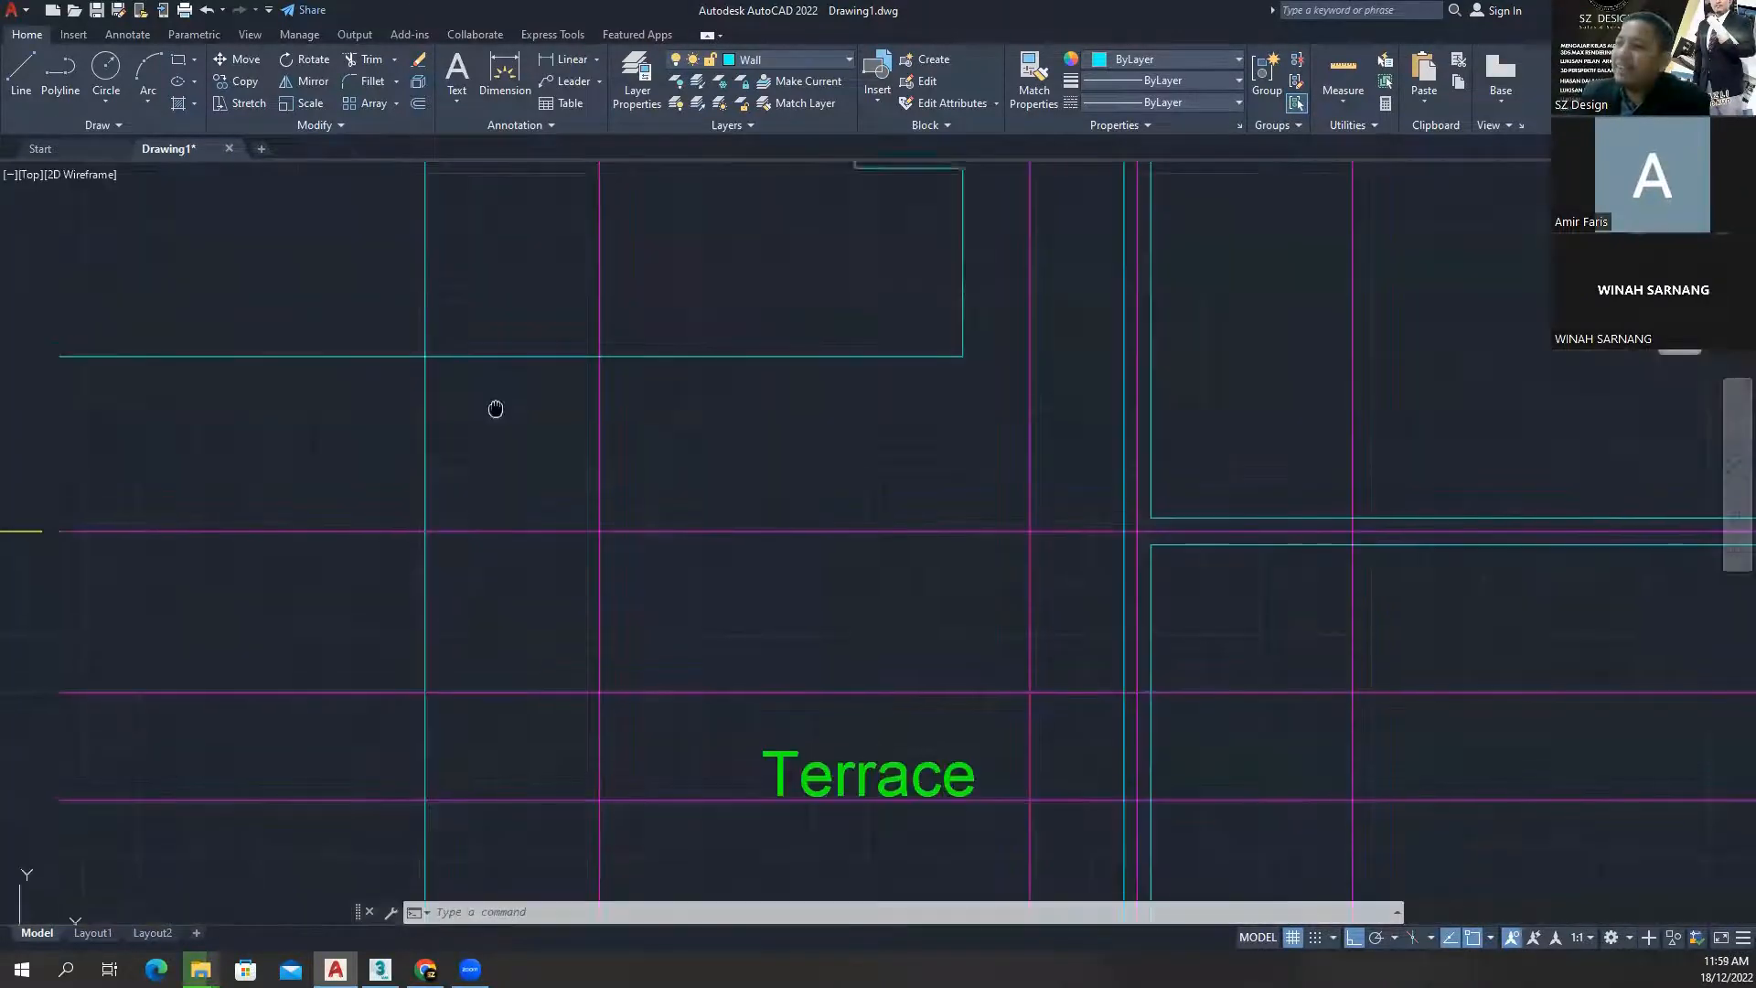
middle_drag(429, 367, 428, 477)
click(370, 81)
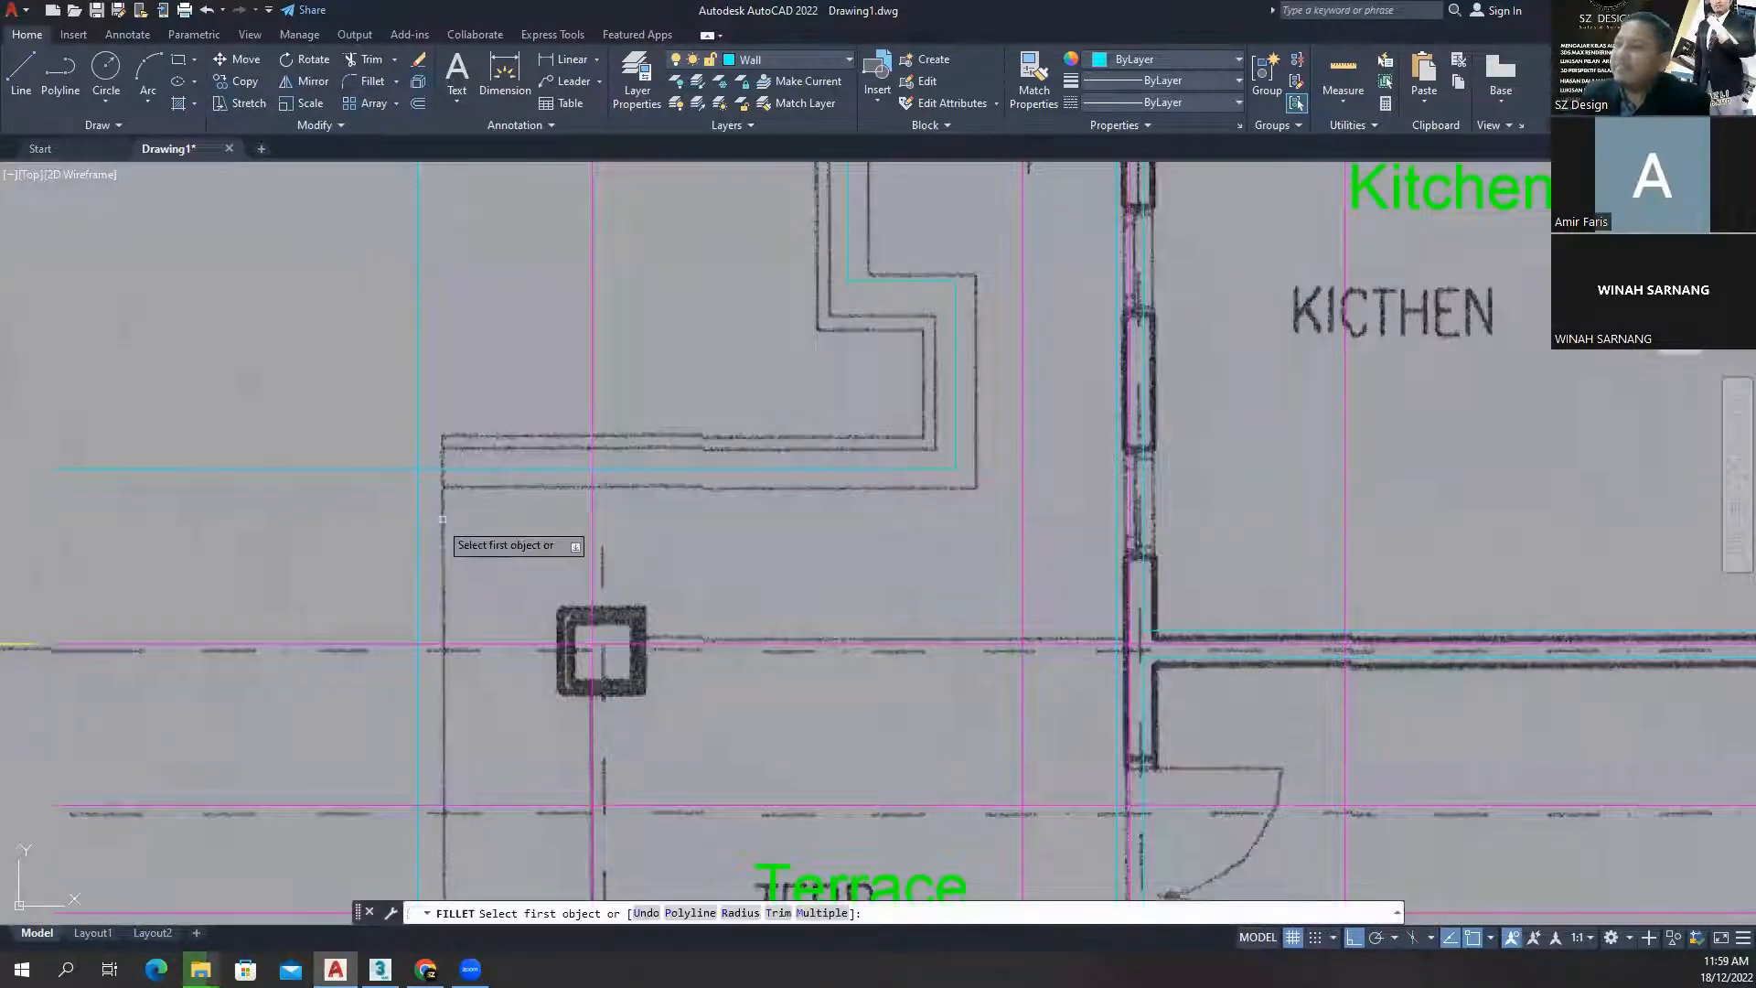
click(418, 498)
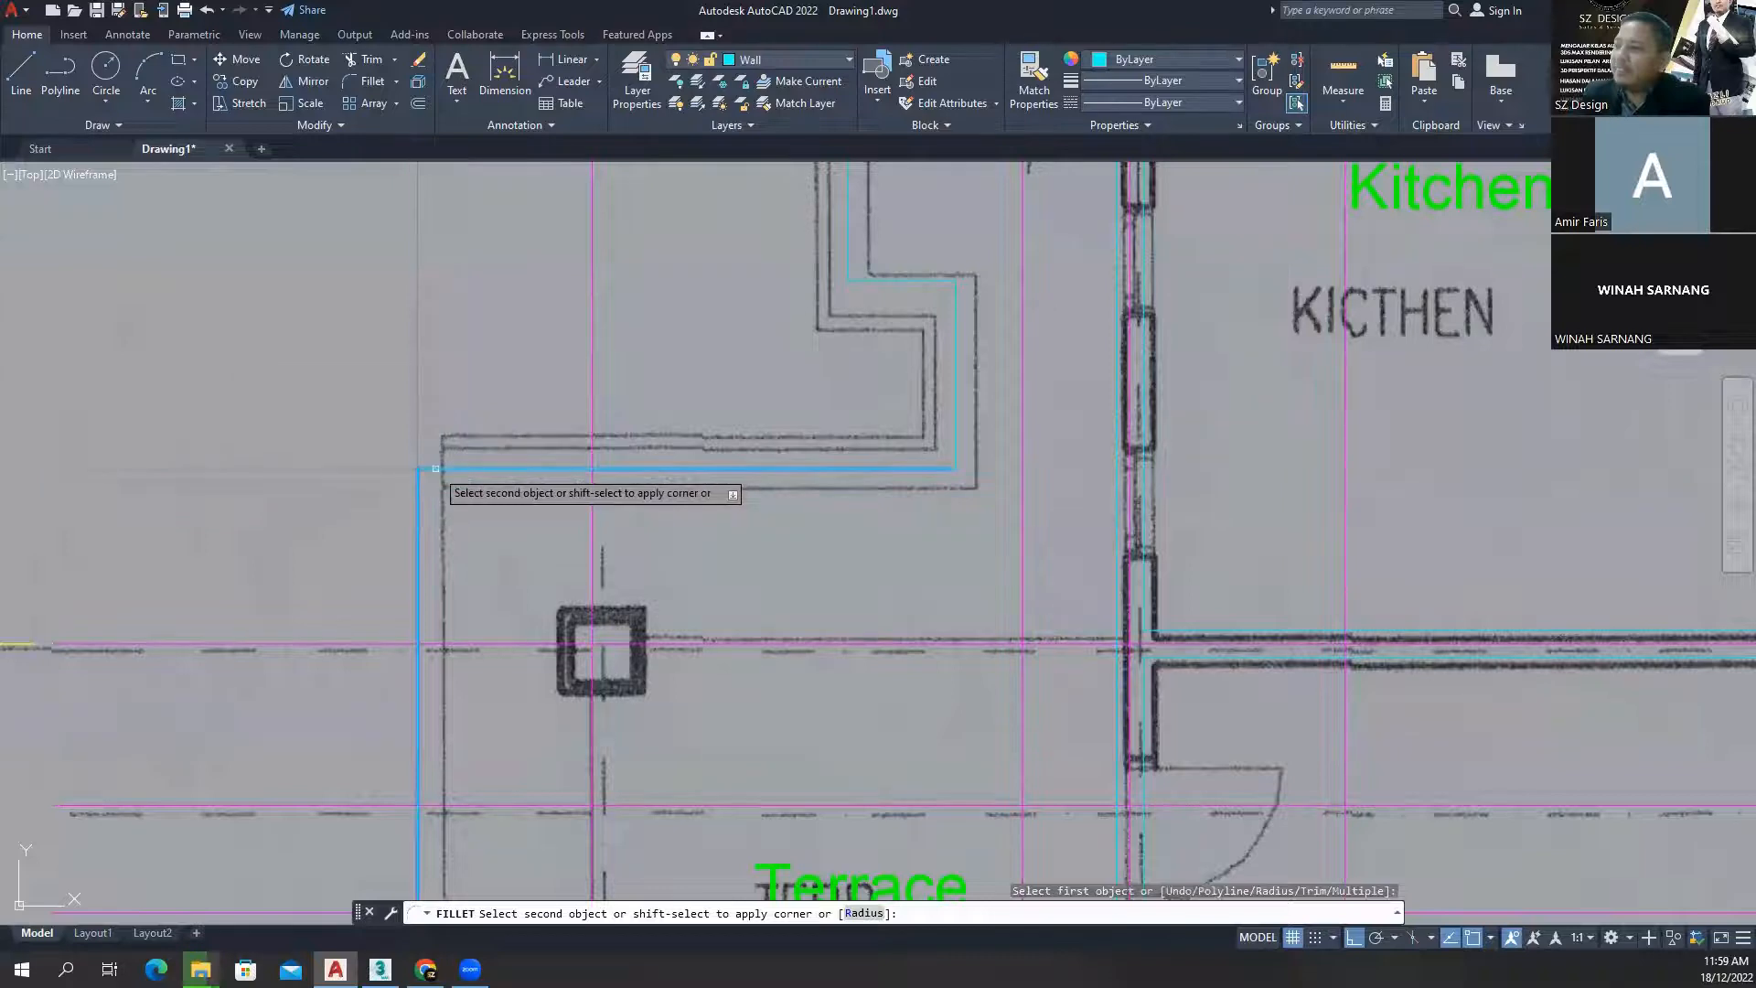
click(428, 469)
- Offset the horizontal center line through the front terrace and car porch columns 75 downward and end the offset
scroll(487, 421, down, 6)
middle_drag(576, 423, 532, 394)
scroll(532, 394, down, 3)
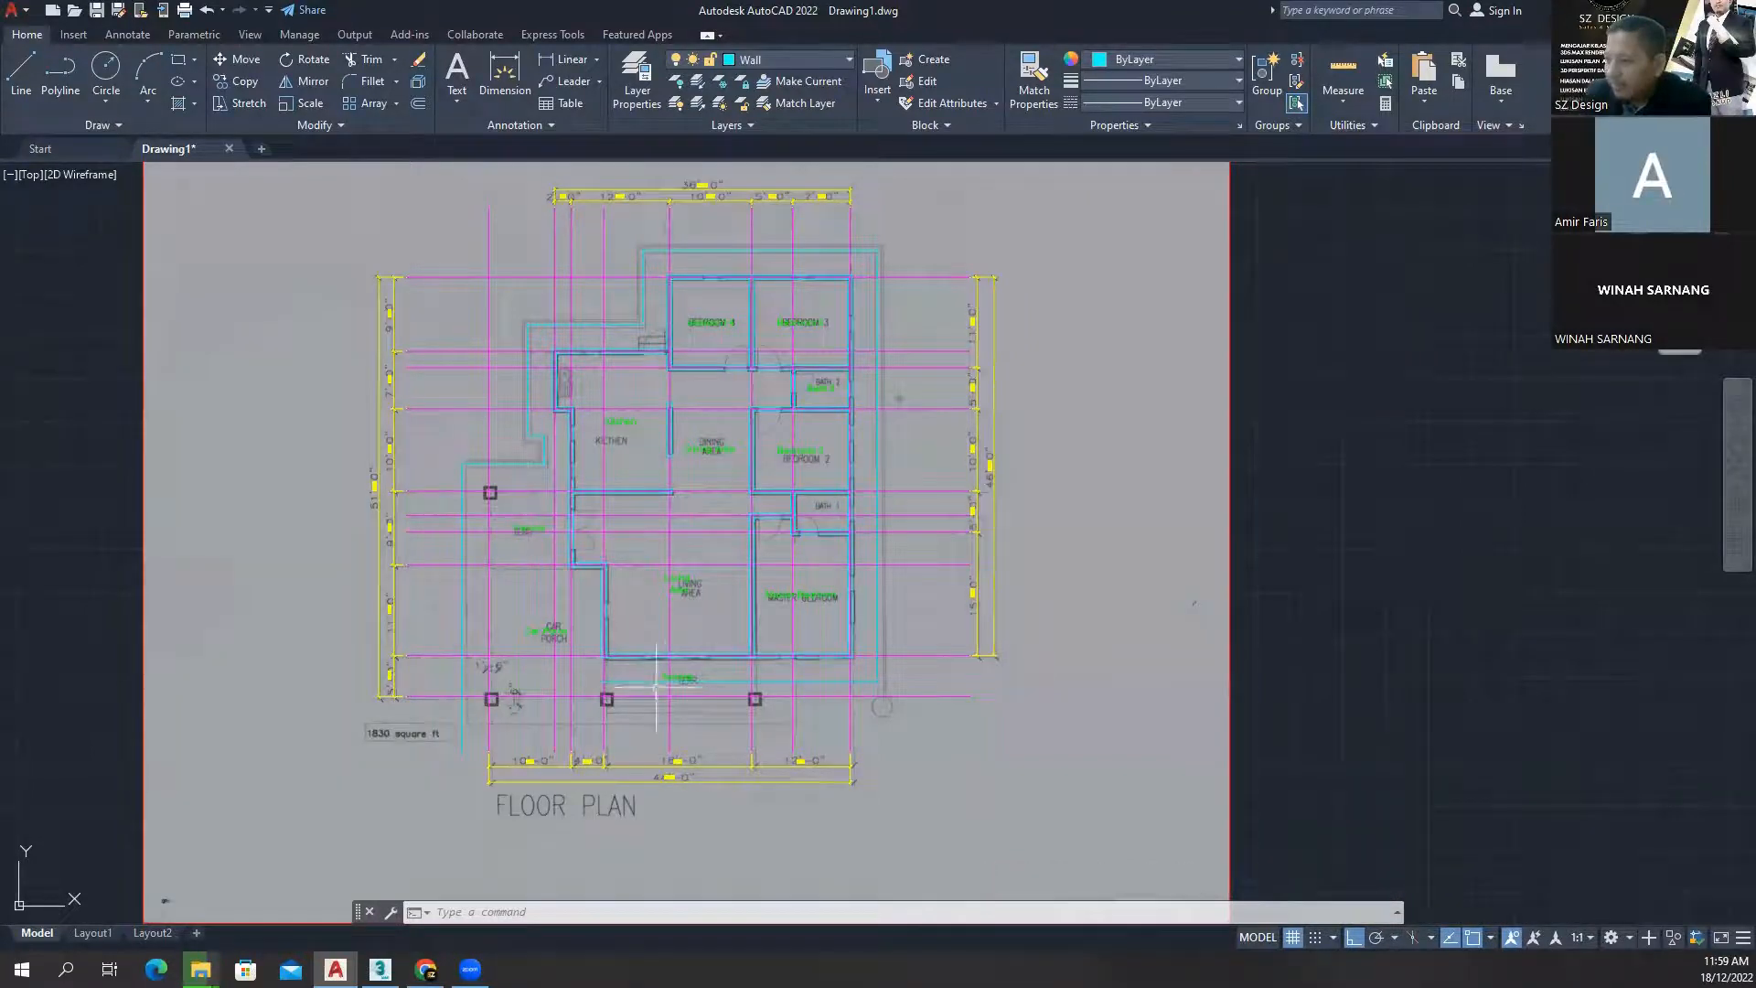
scroll(656, 685, up, 5)
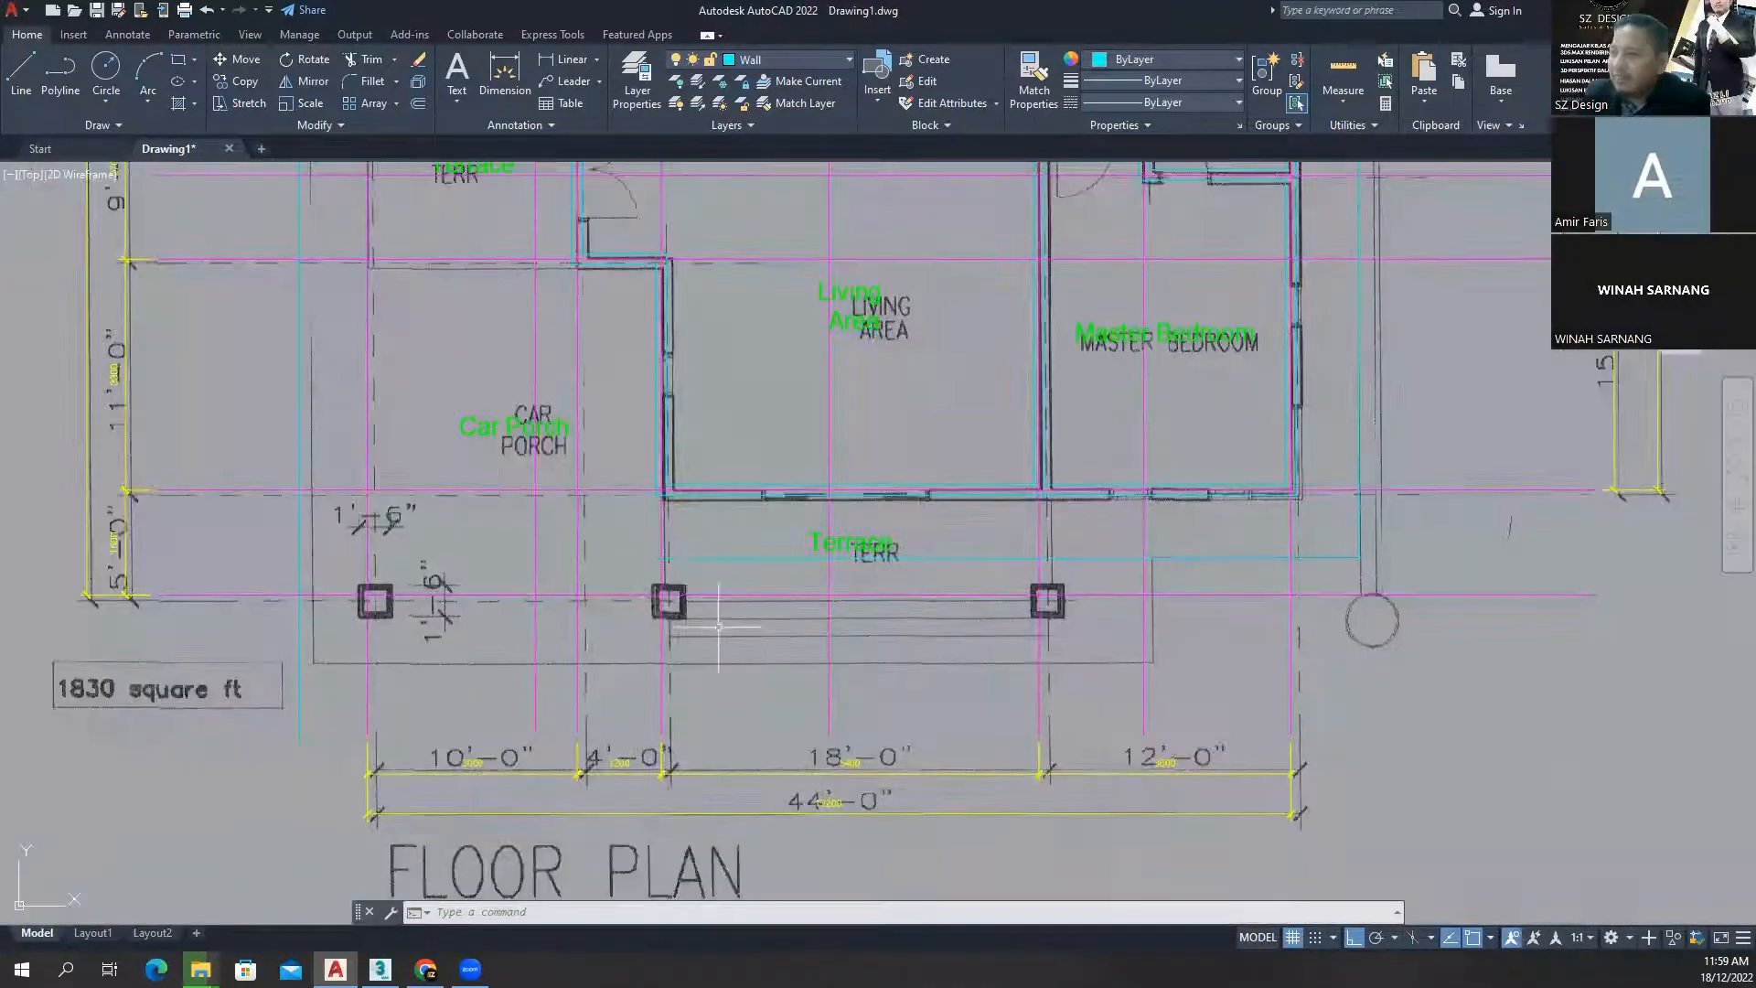
click(418, 104)
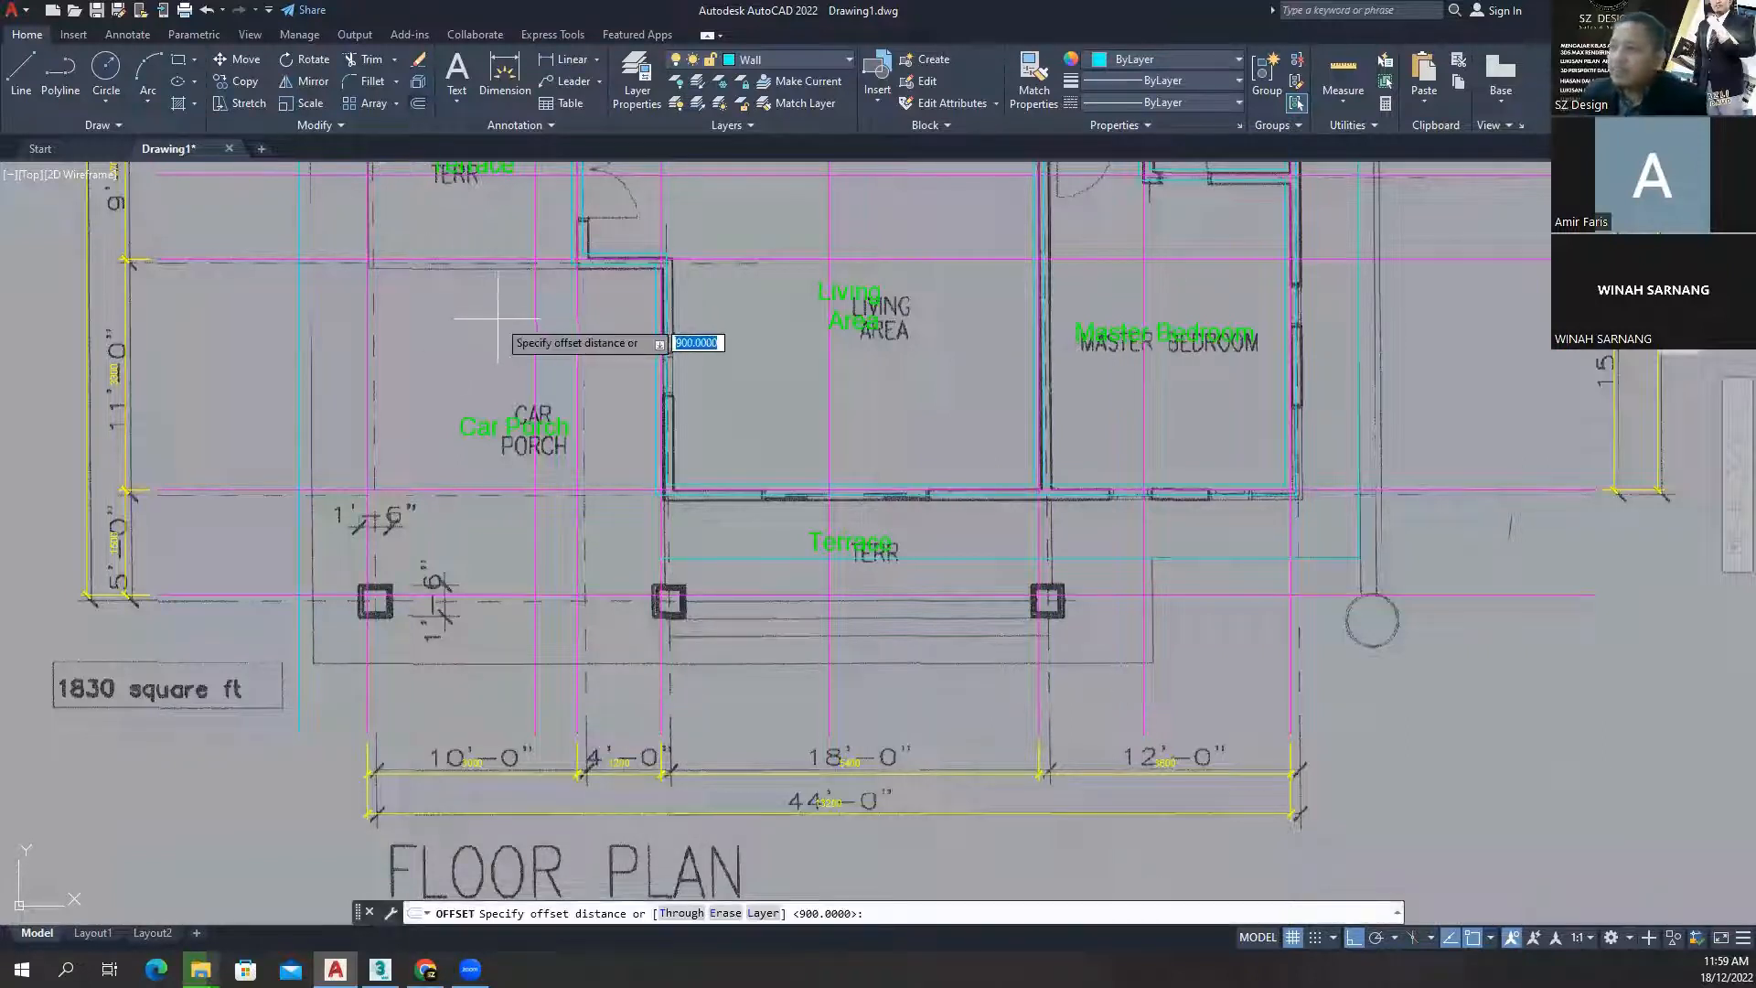
text(75)
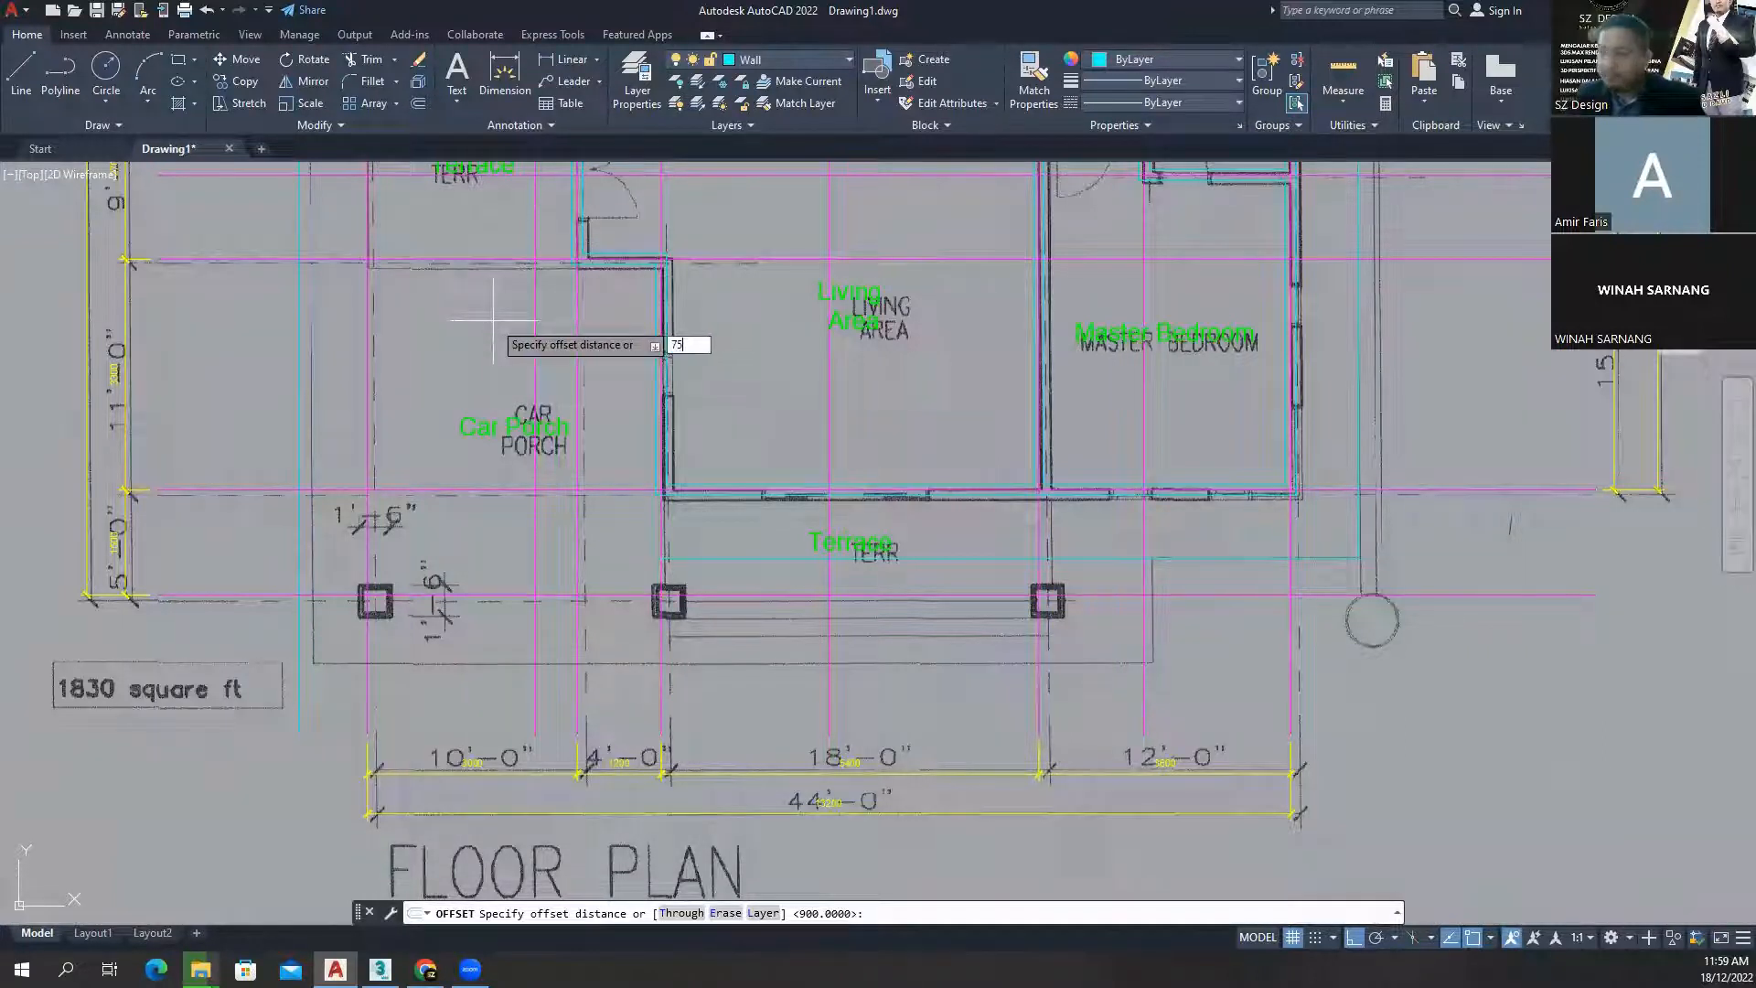
key(Return)
click(615, 591)
click(604, 631)
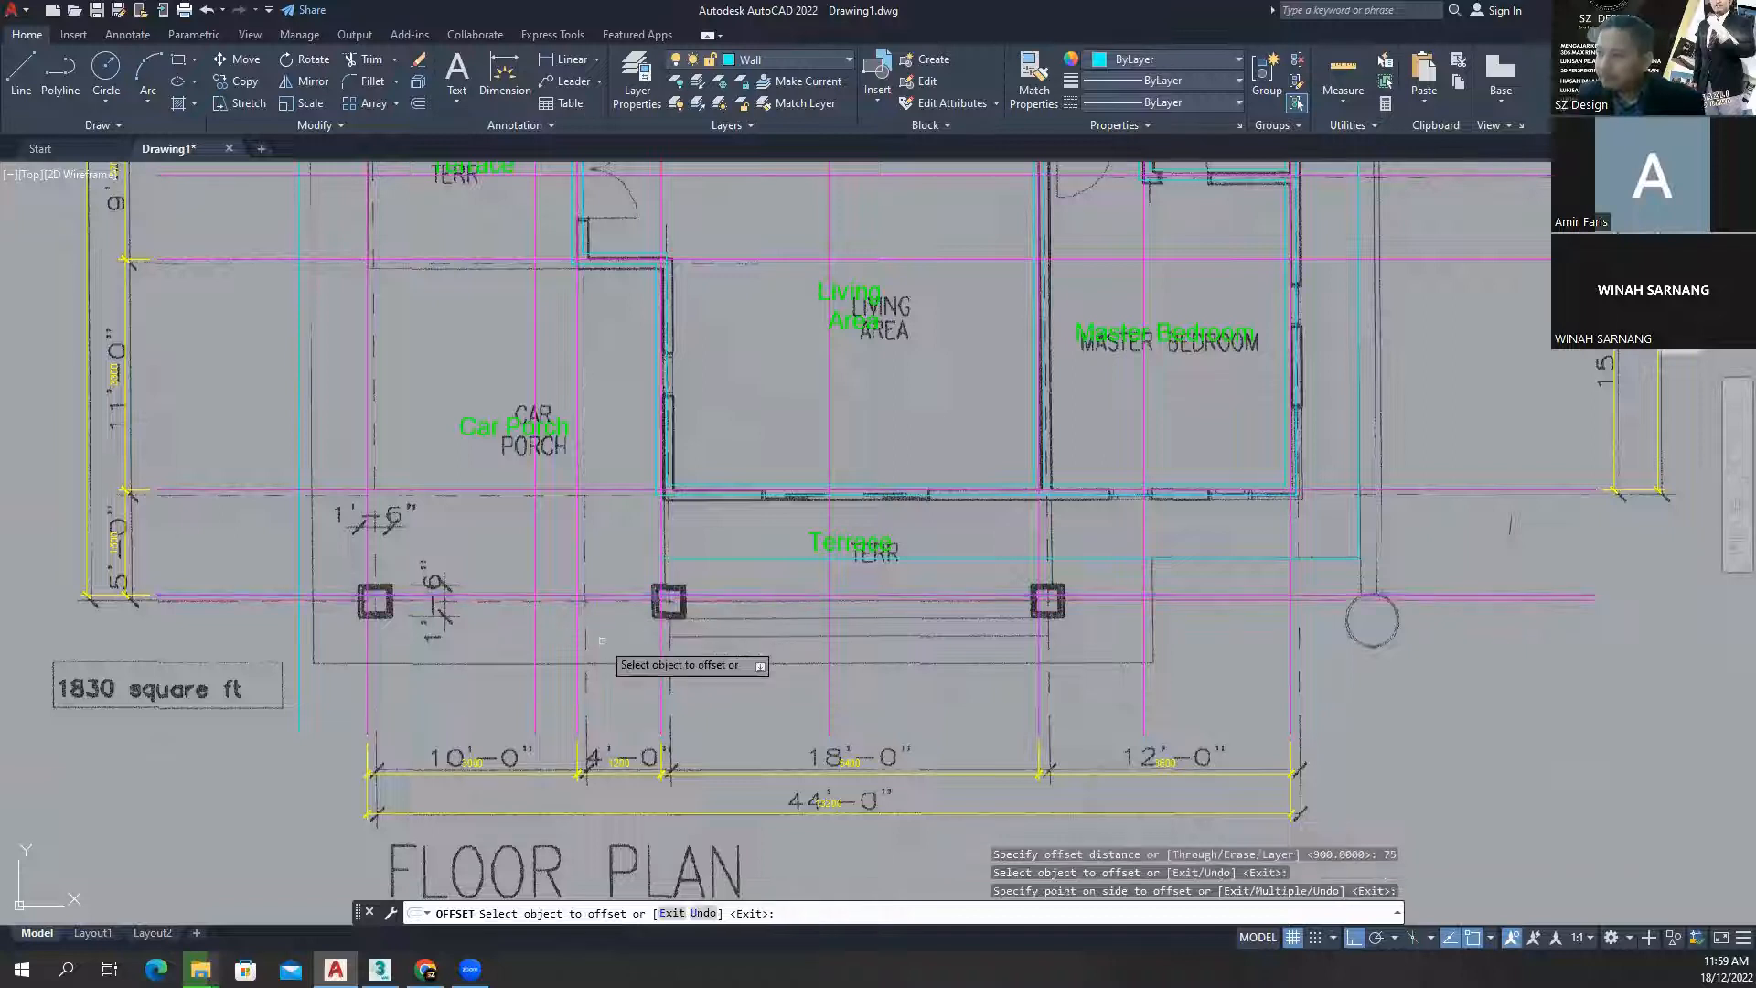
key(Escape)
key(Escape)
- Offset the helper line just below the front columns' center line 900 downward and end the offset
click(419, 105)
text(900)
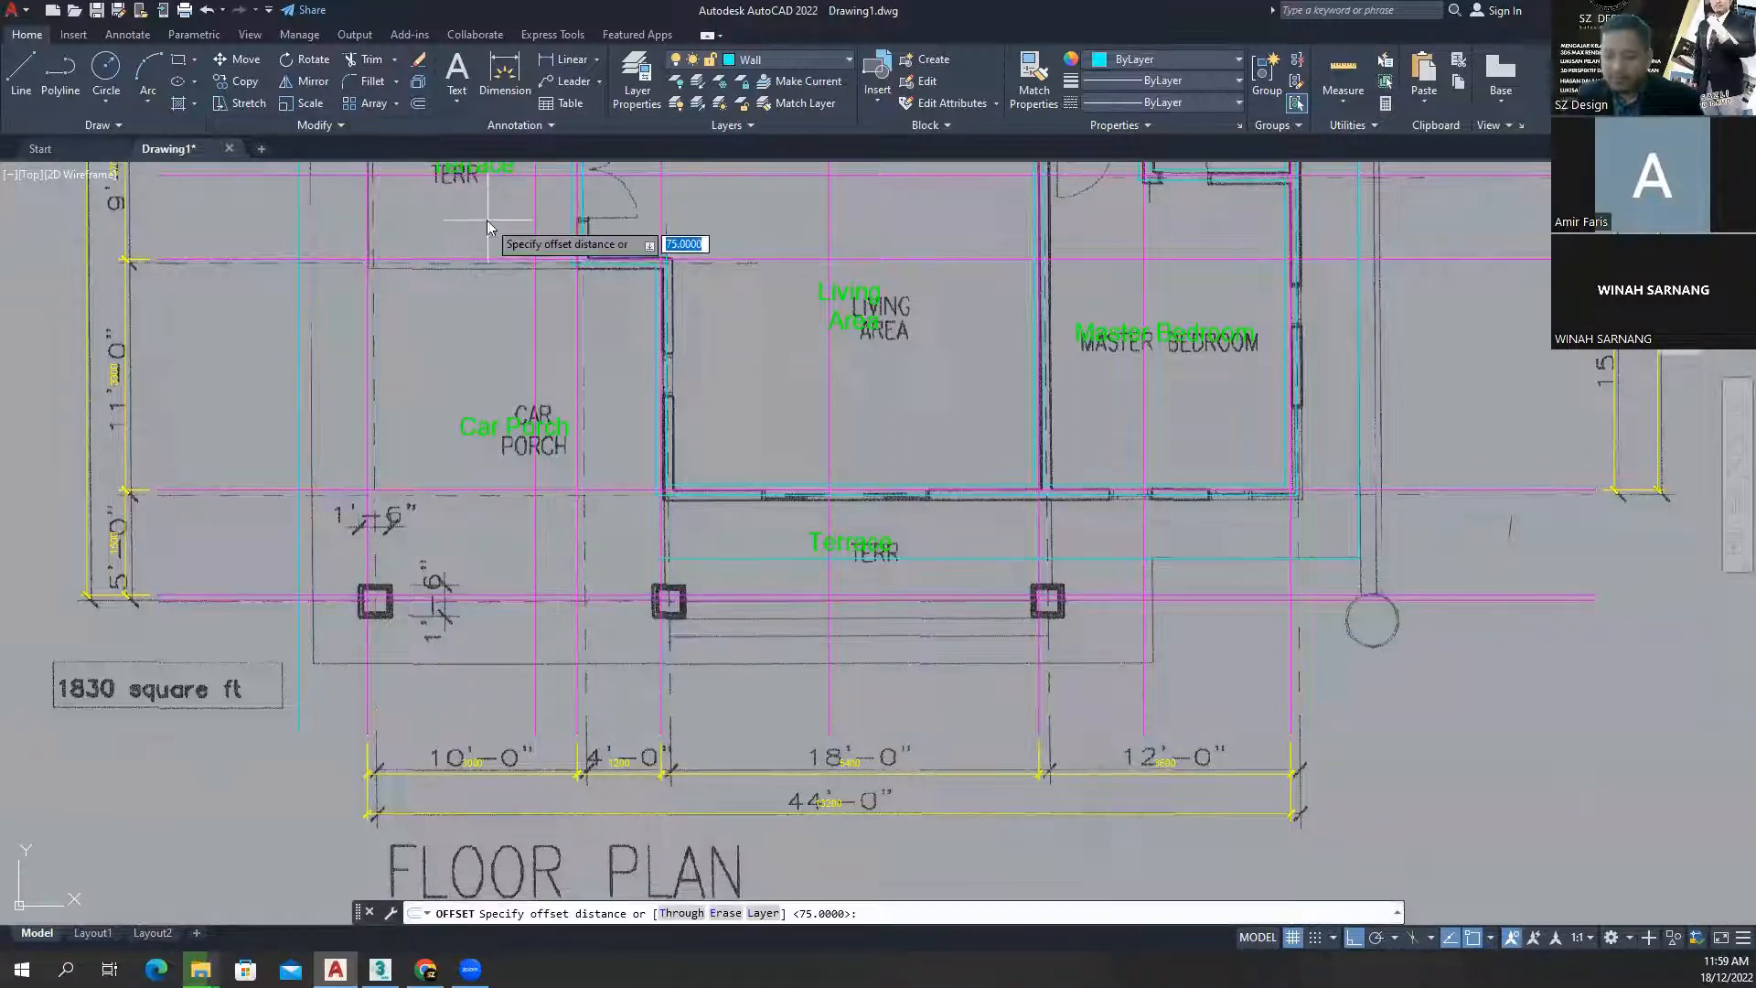
key(Return)
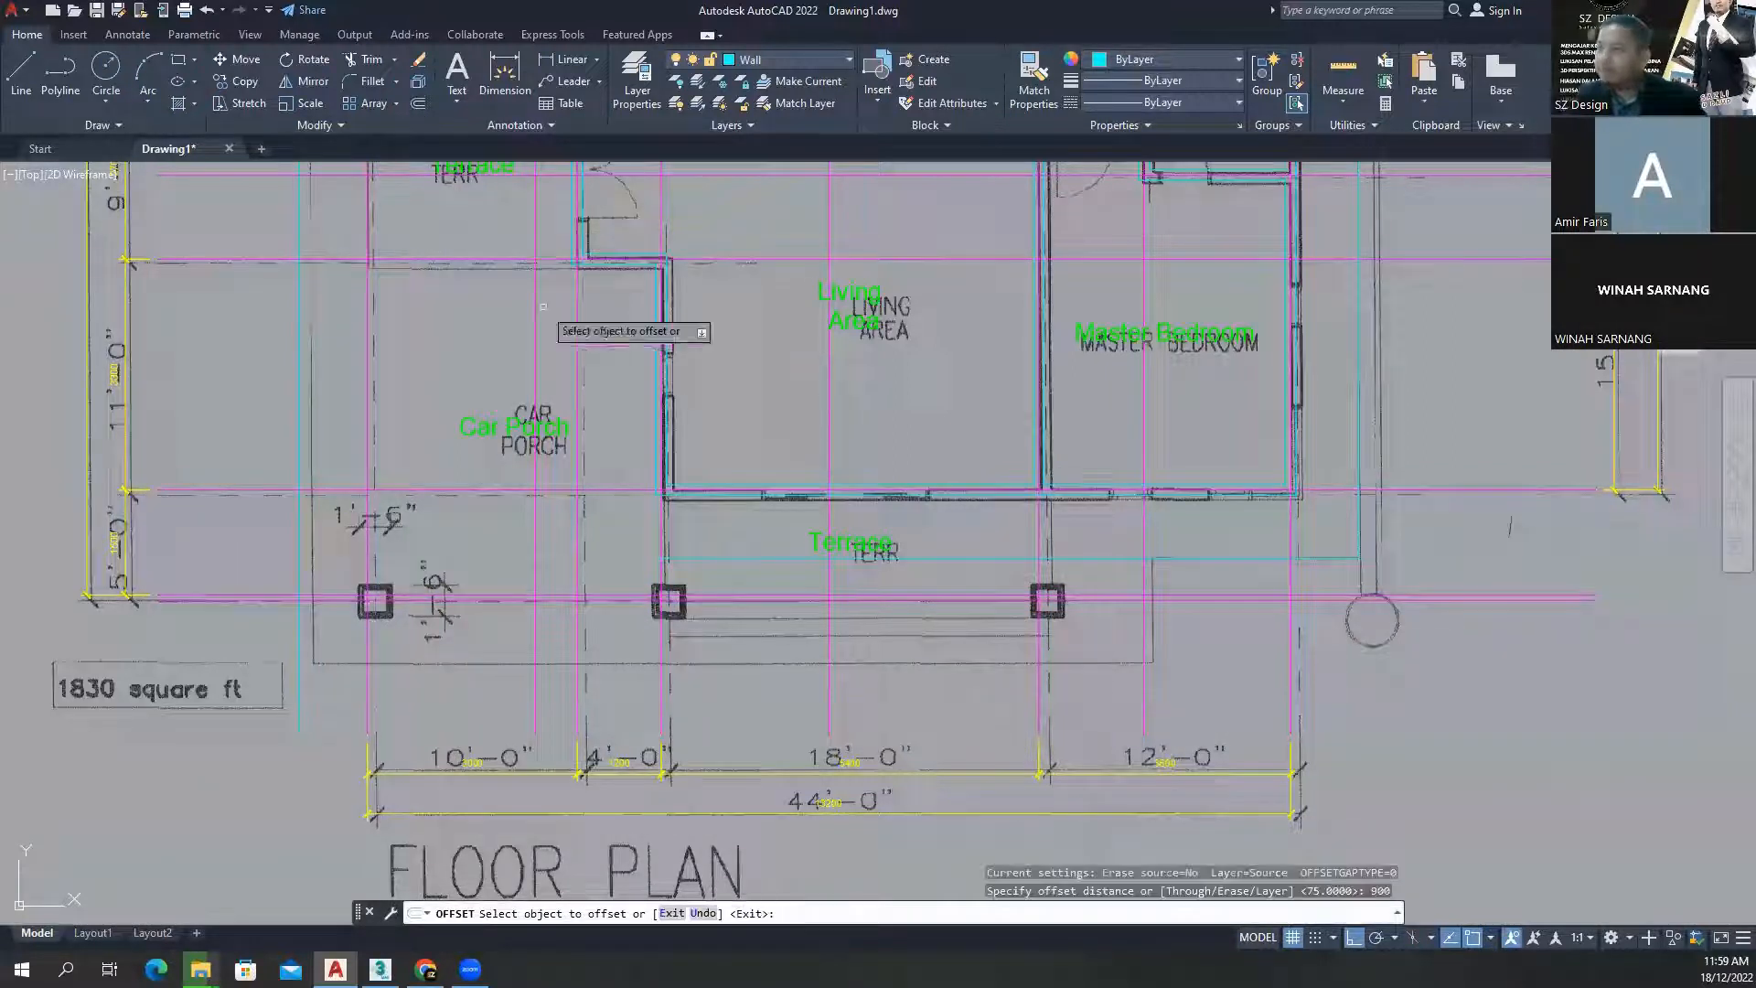
click(629, 596)
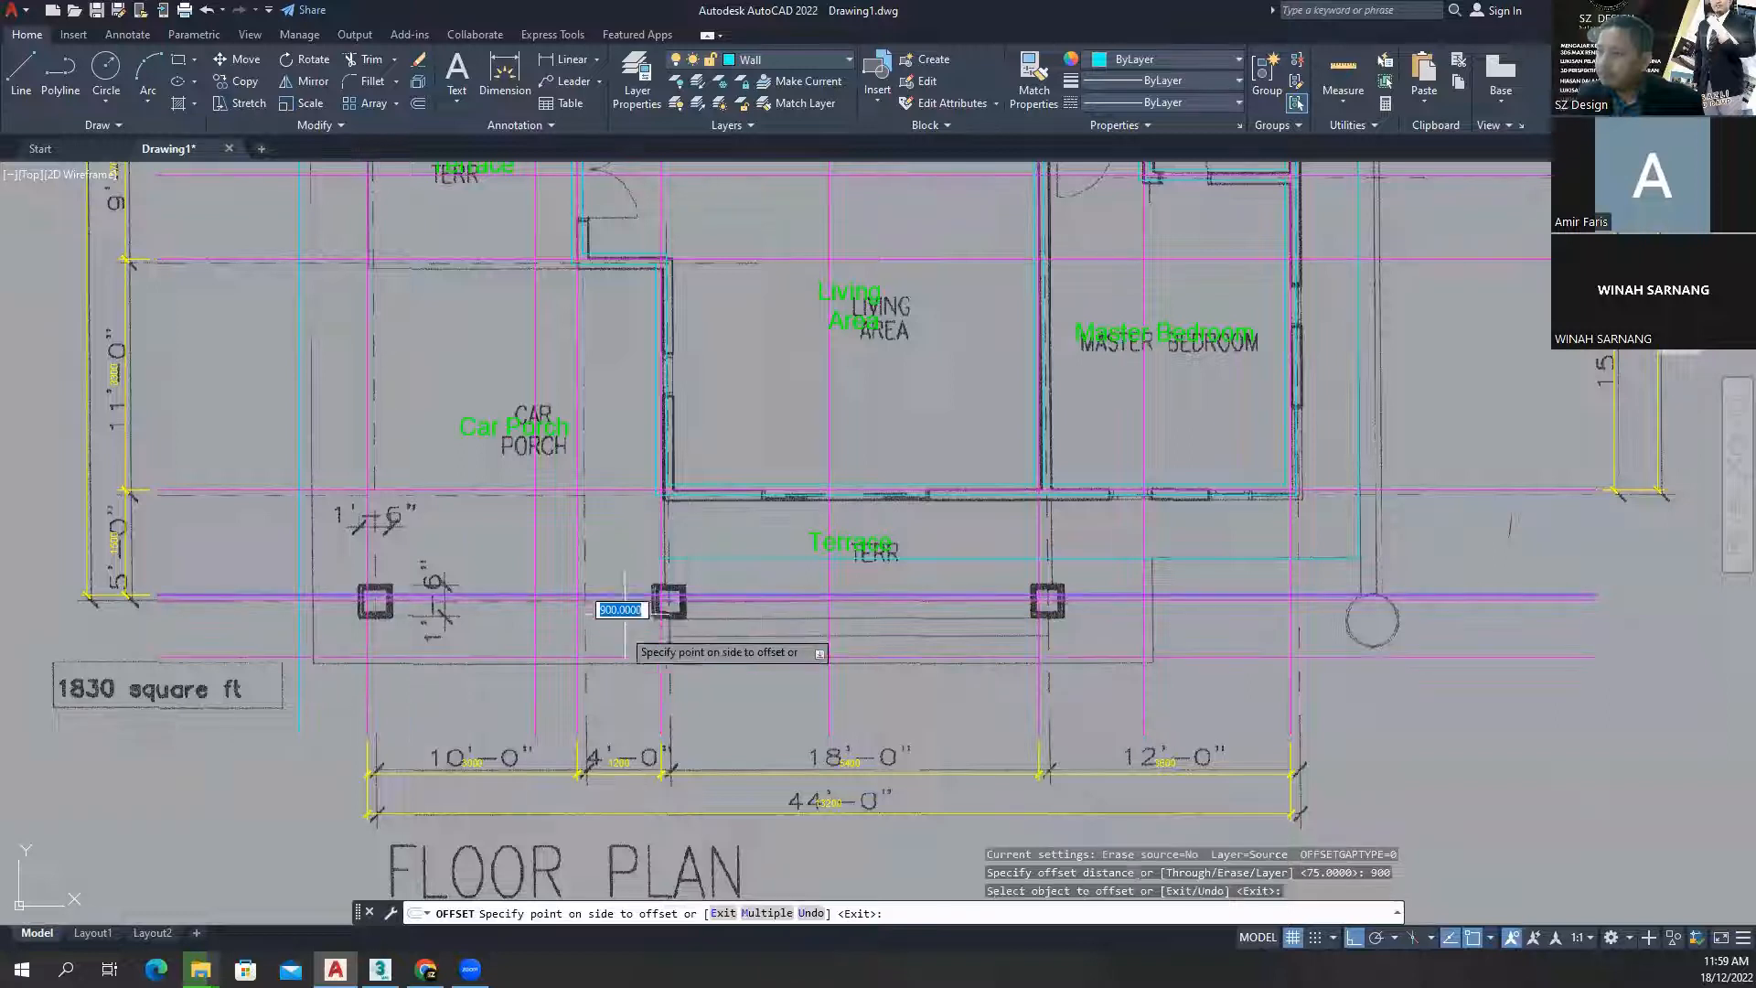
click(669, 663)
key(Escape)
key(Escape)
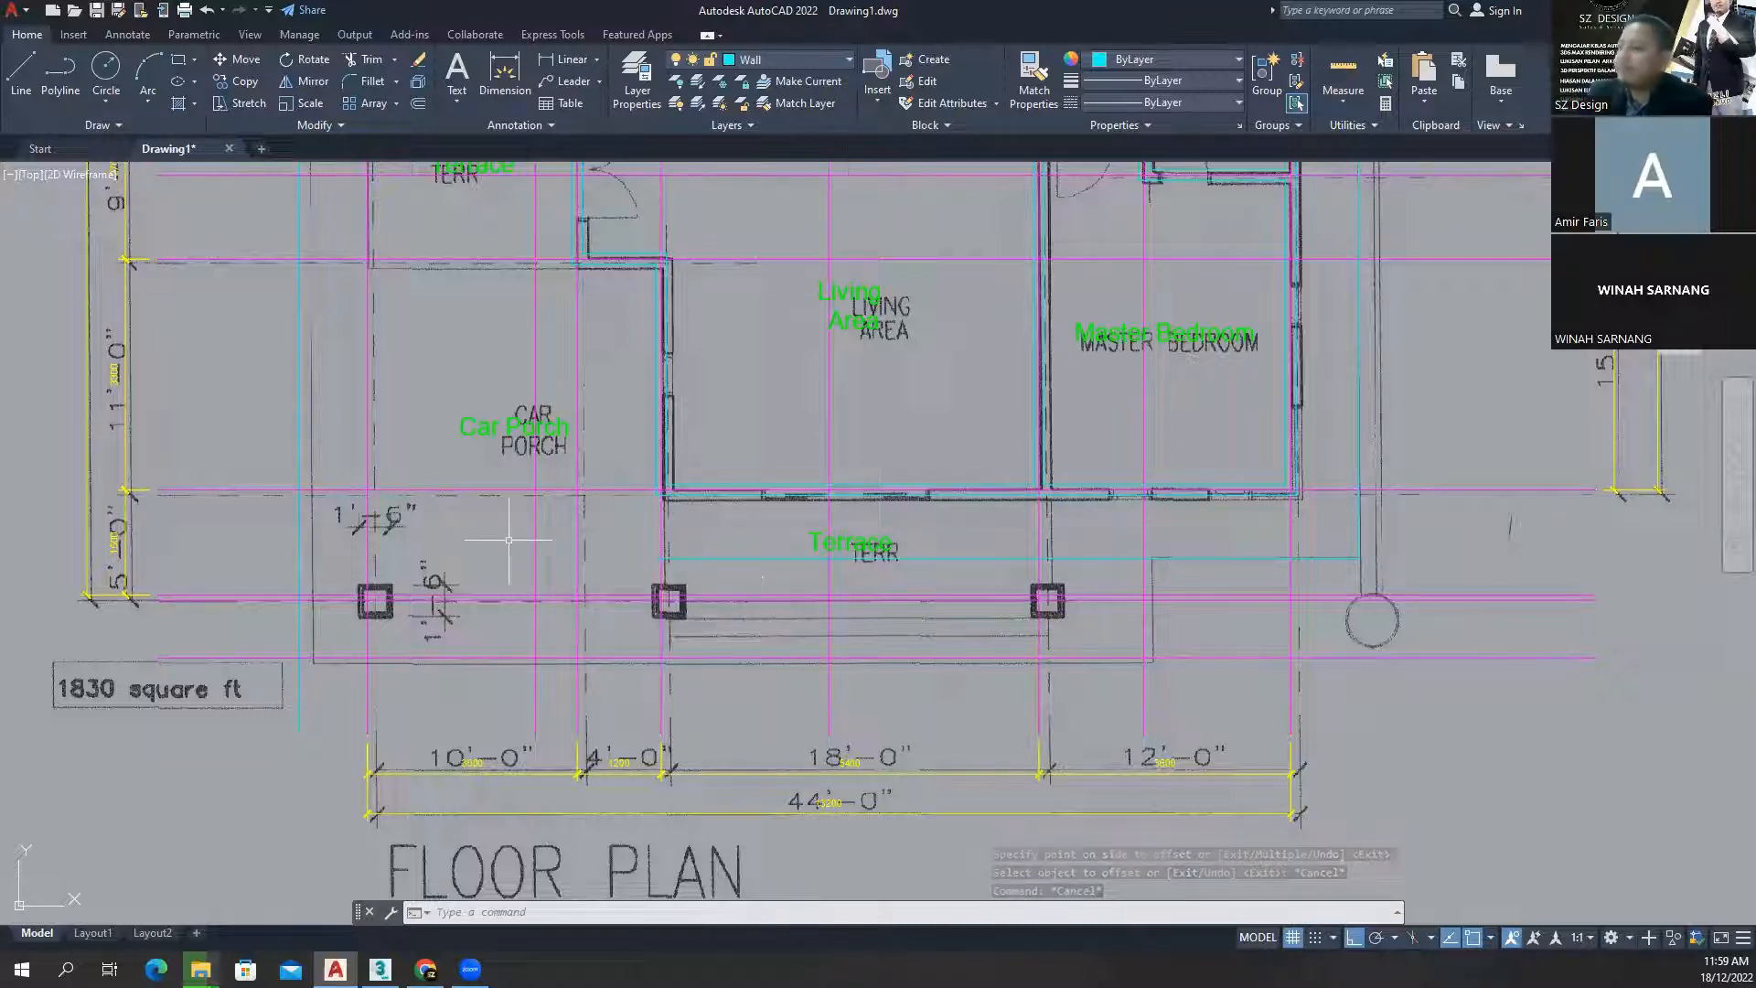
- Delete the 75 helper line just below the horizontal center line of the front columns
click(497, 599)
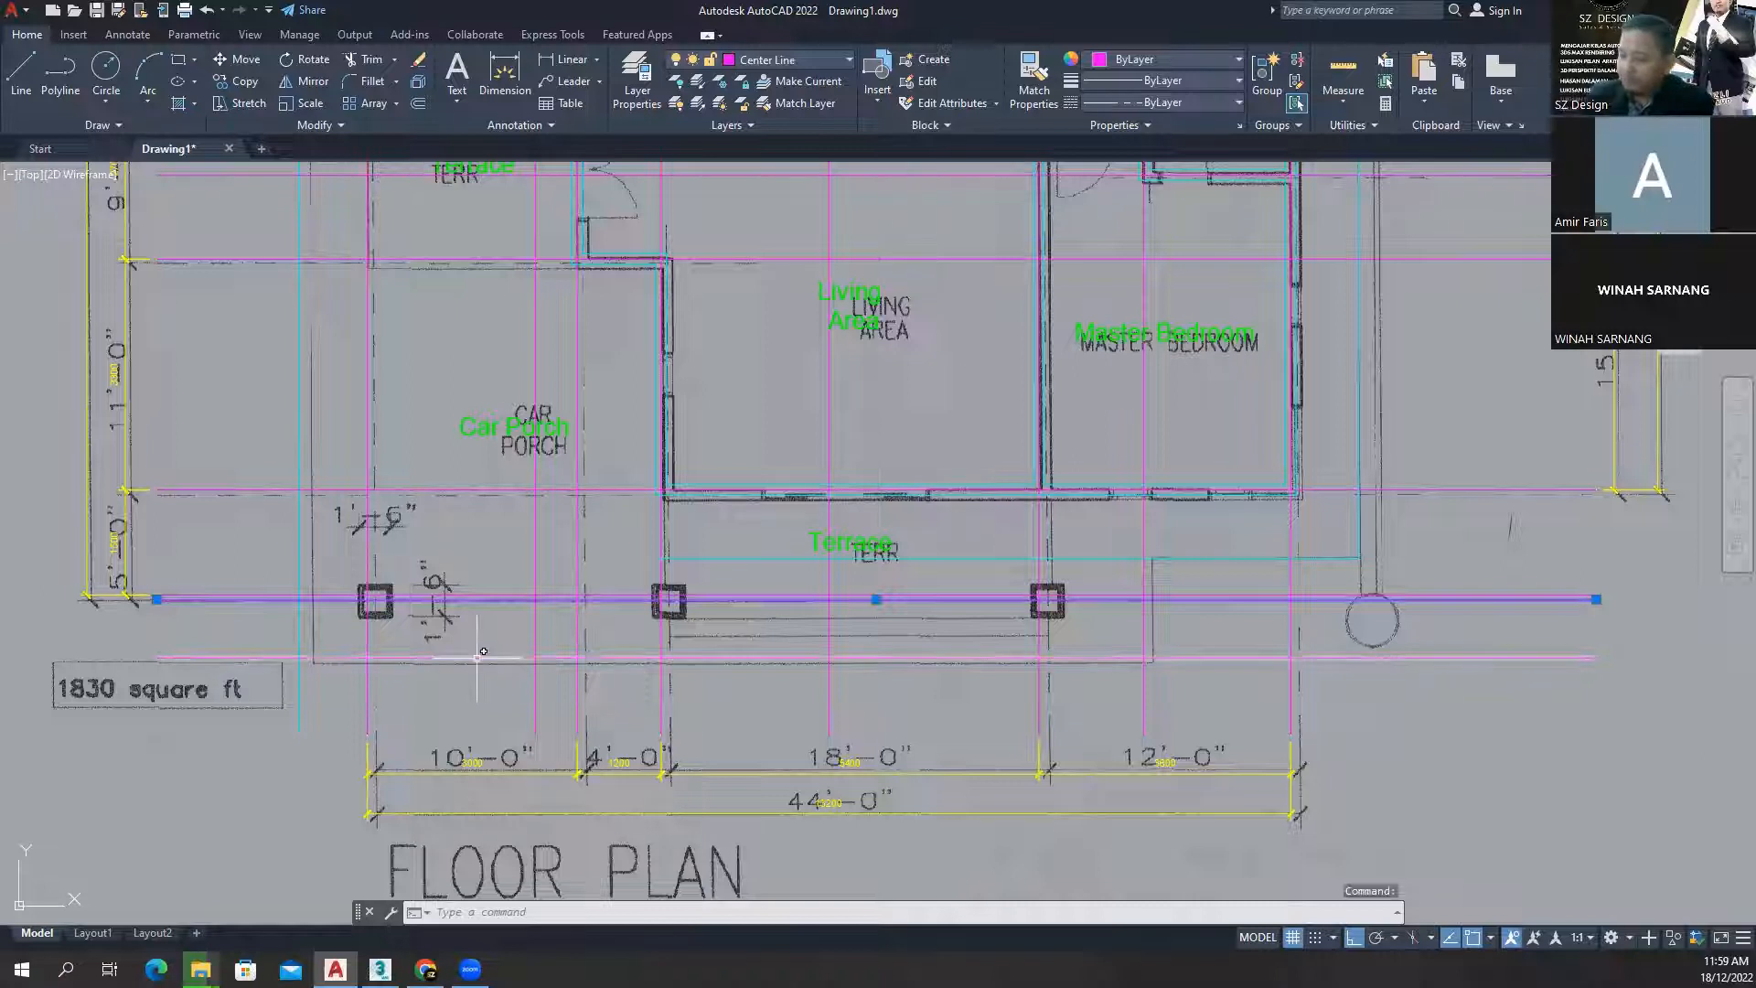
key(Delete)
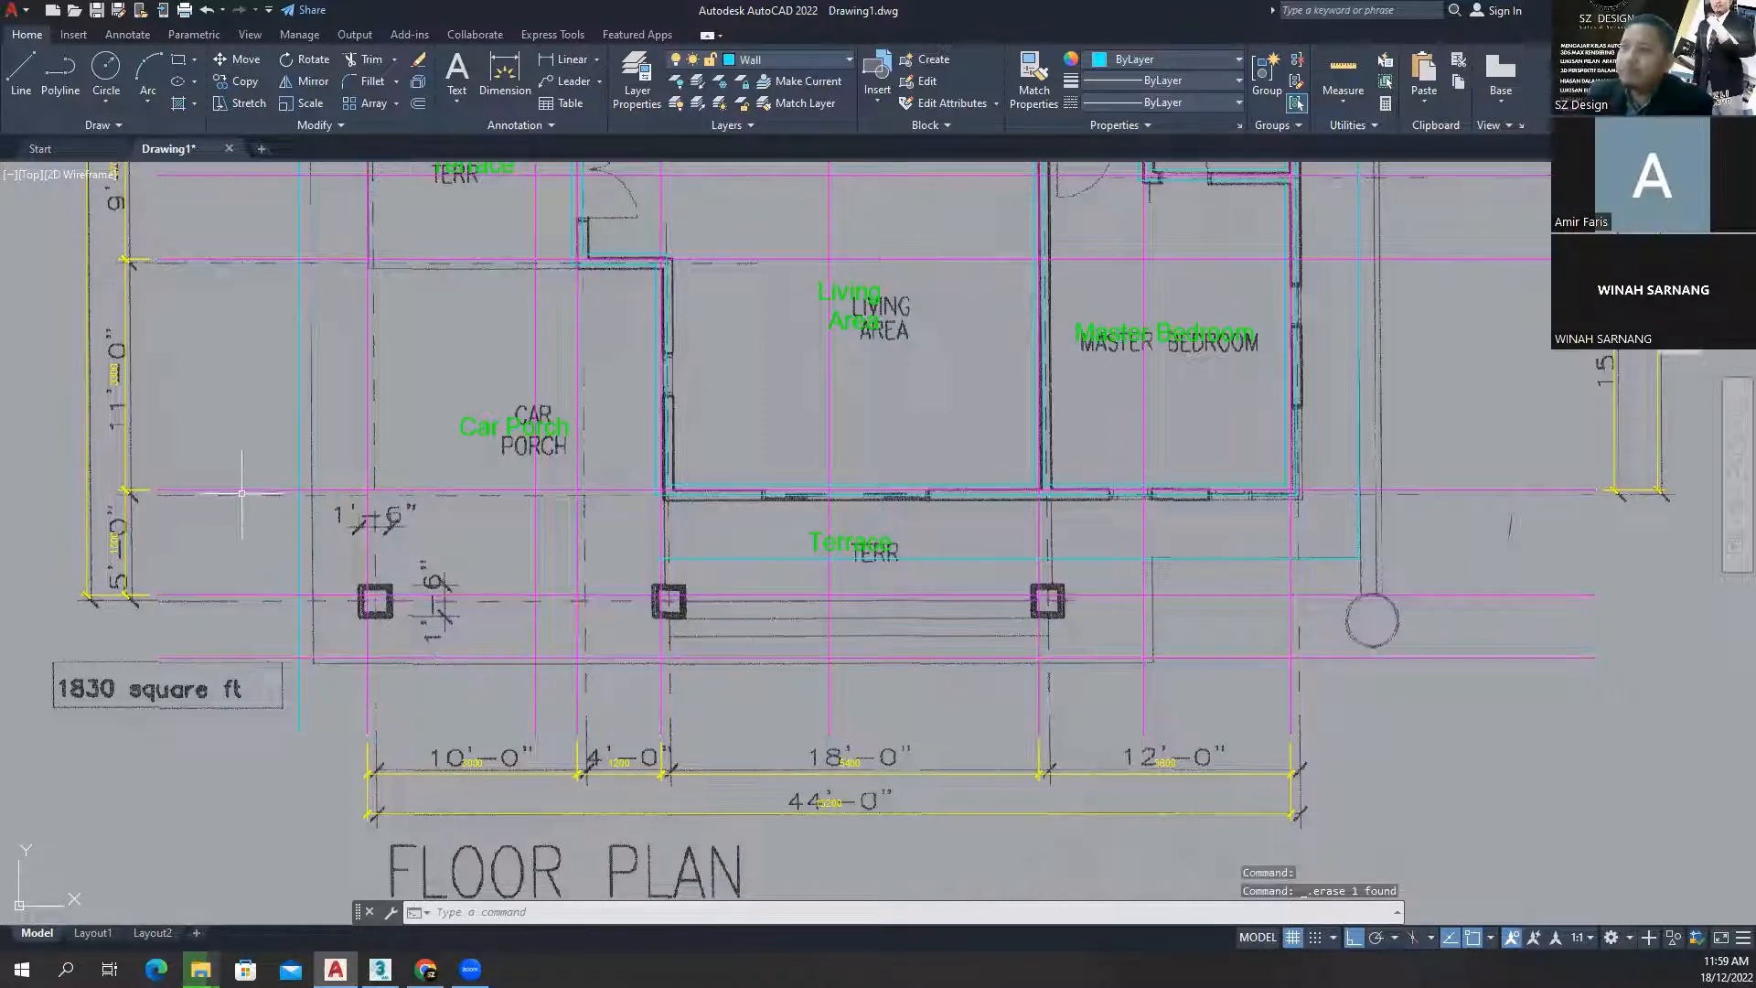
- Match the properties of the outer vertical outline beside the car porch onto the horizontal line below the front columns
text(ma)
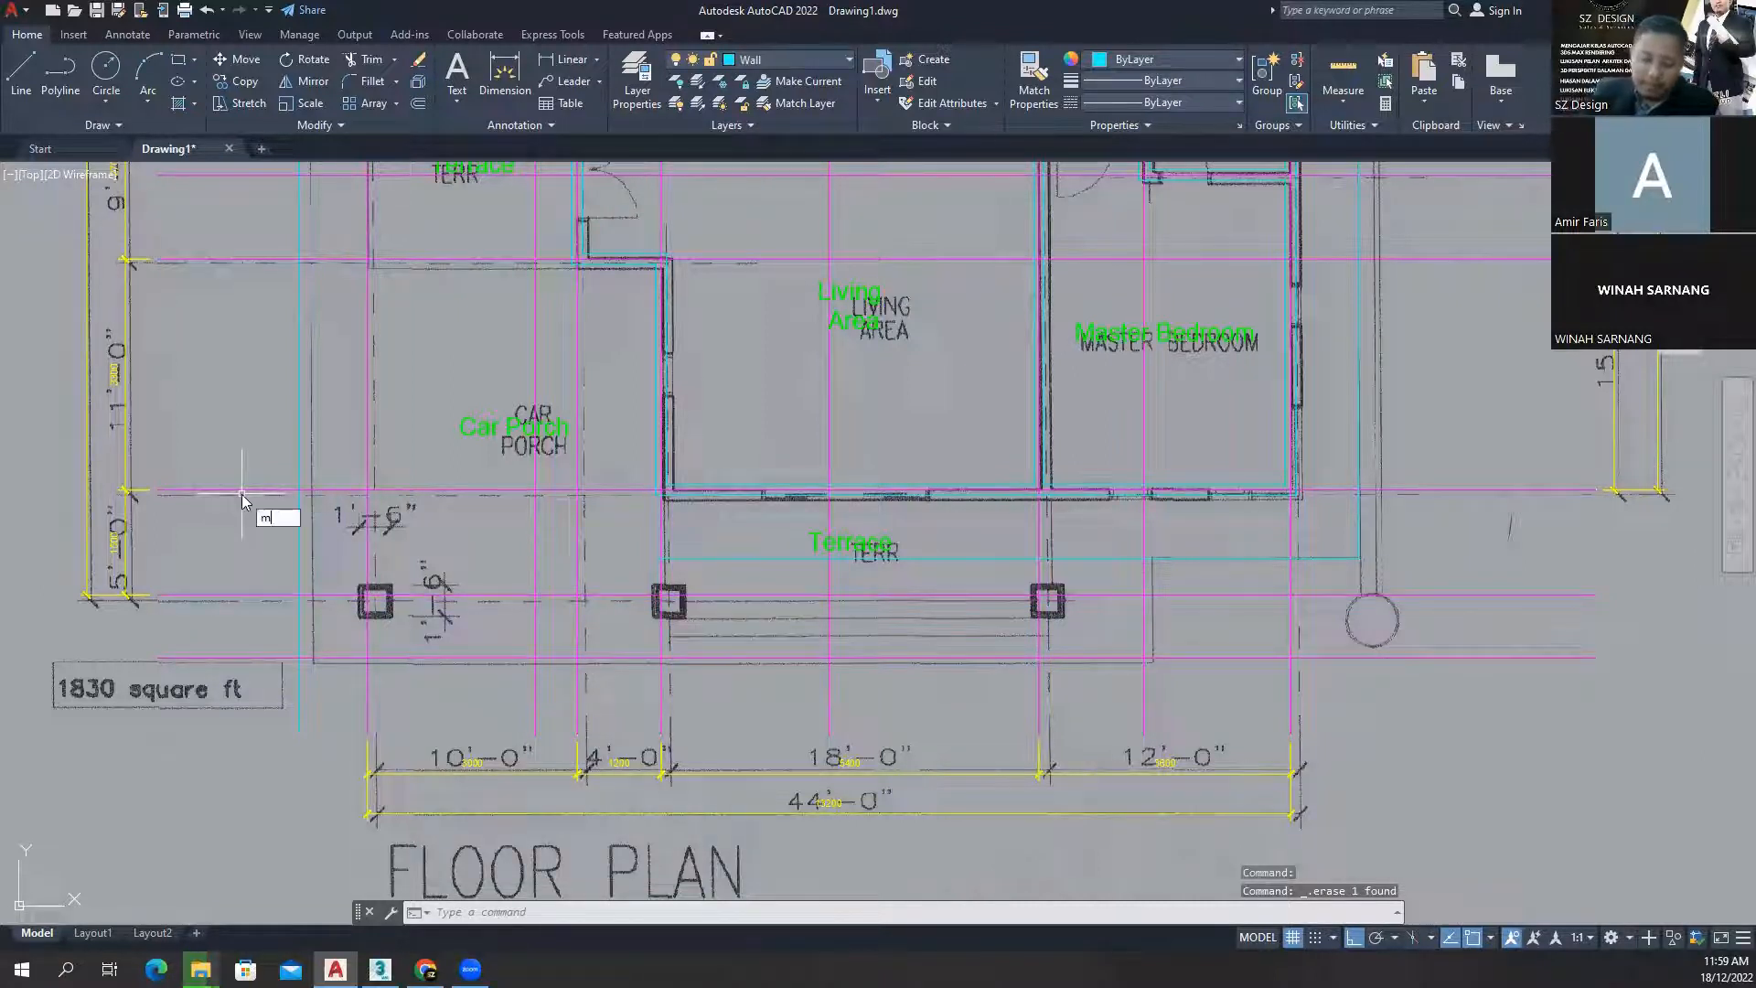
key(Return)
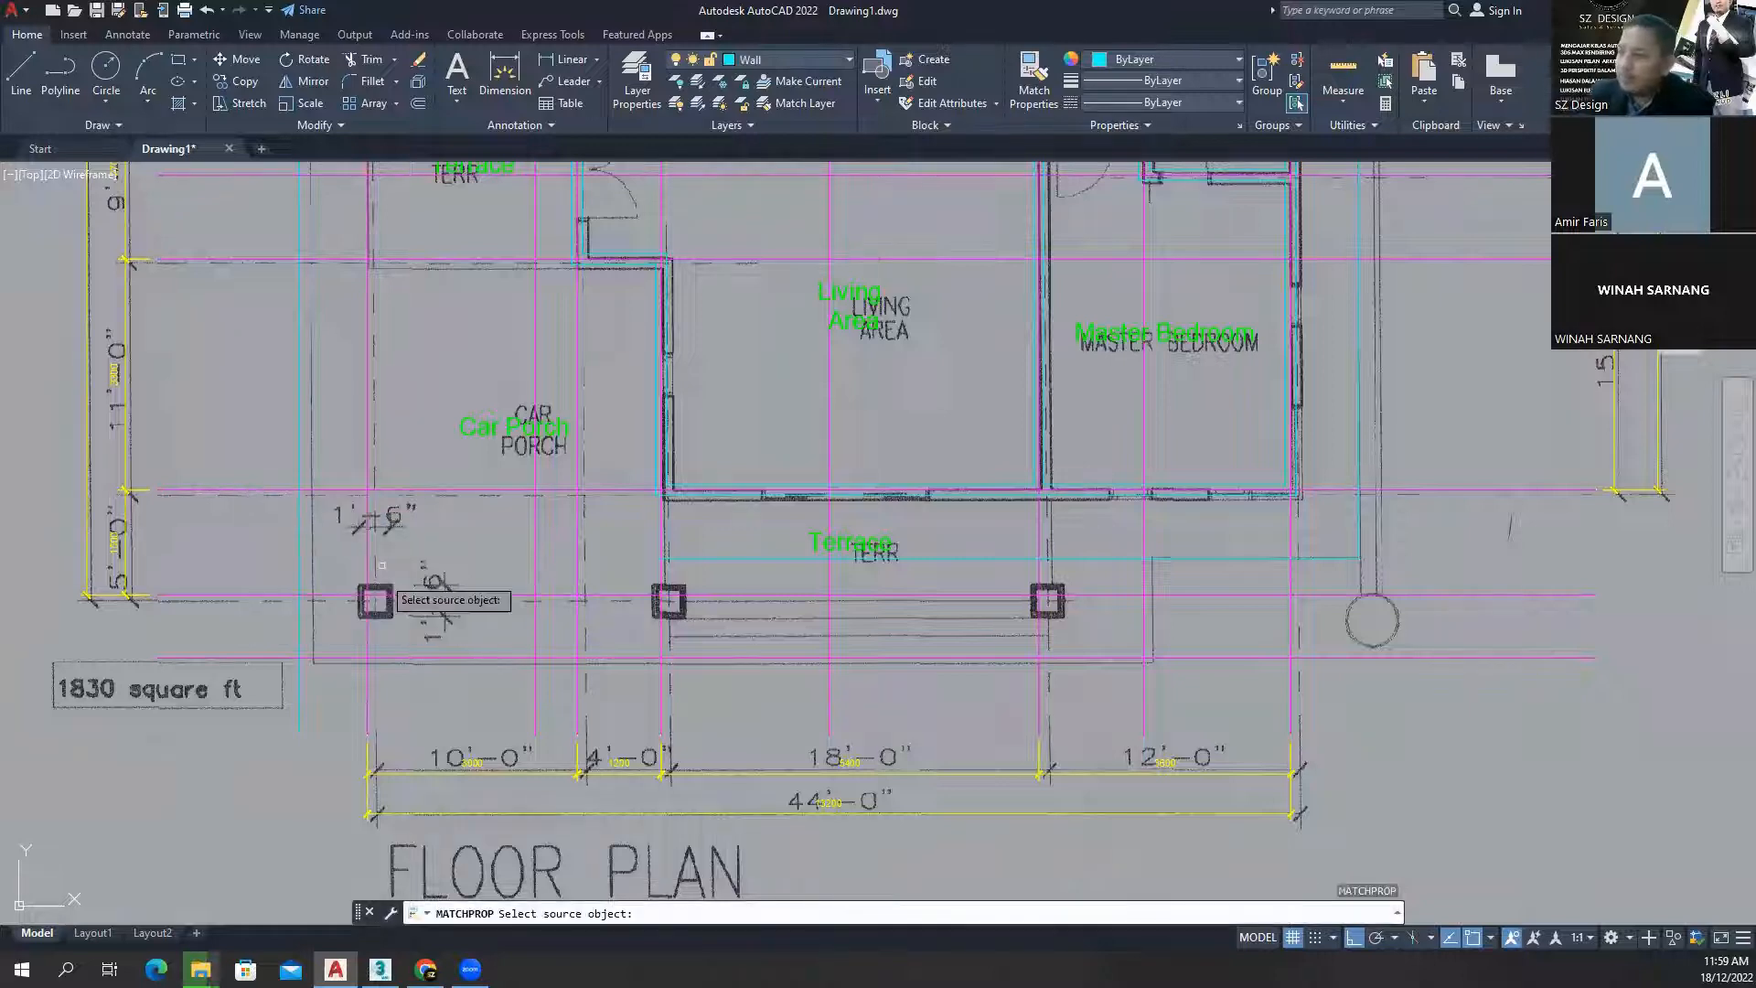
click(299, 622)
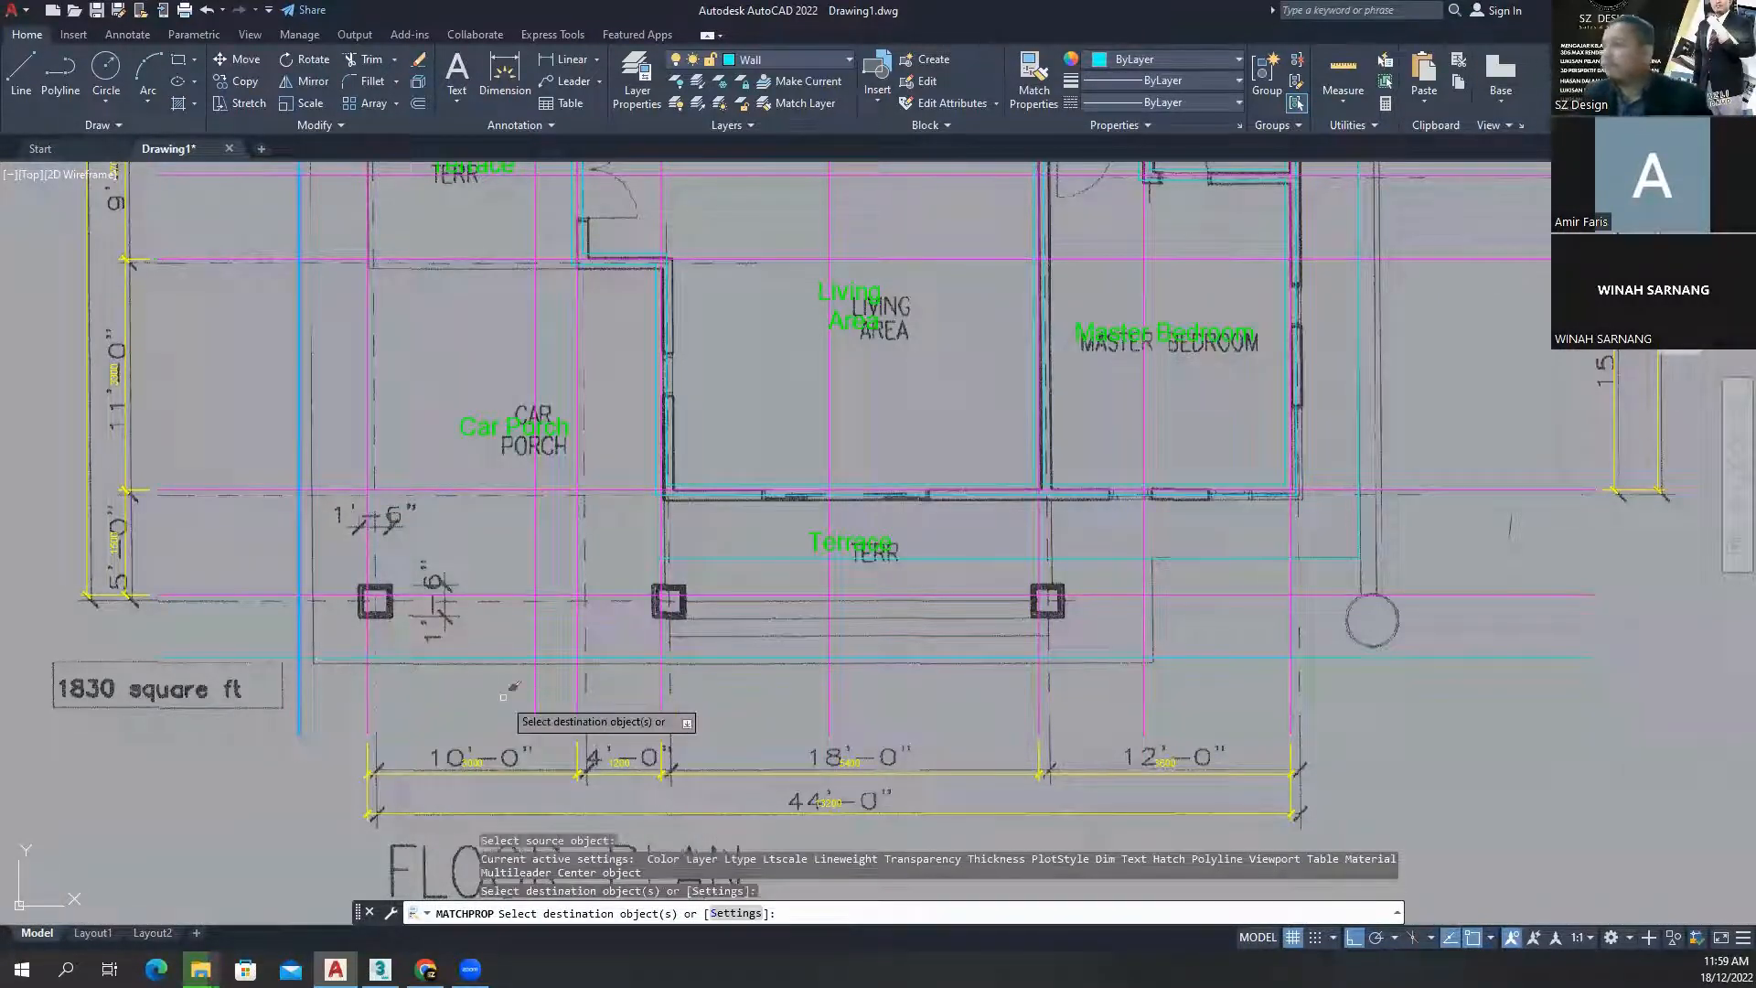
key(Escape)
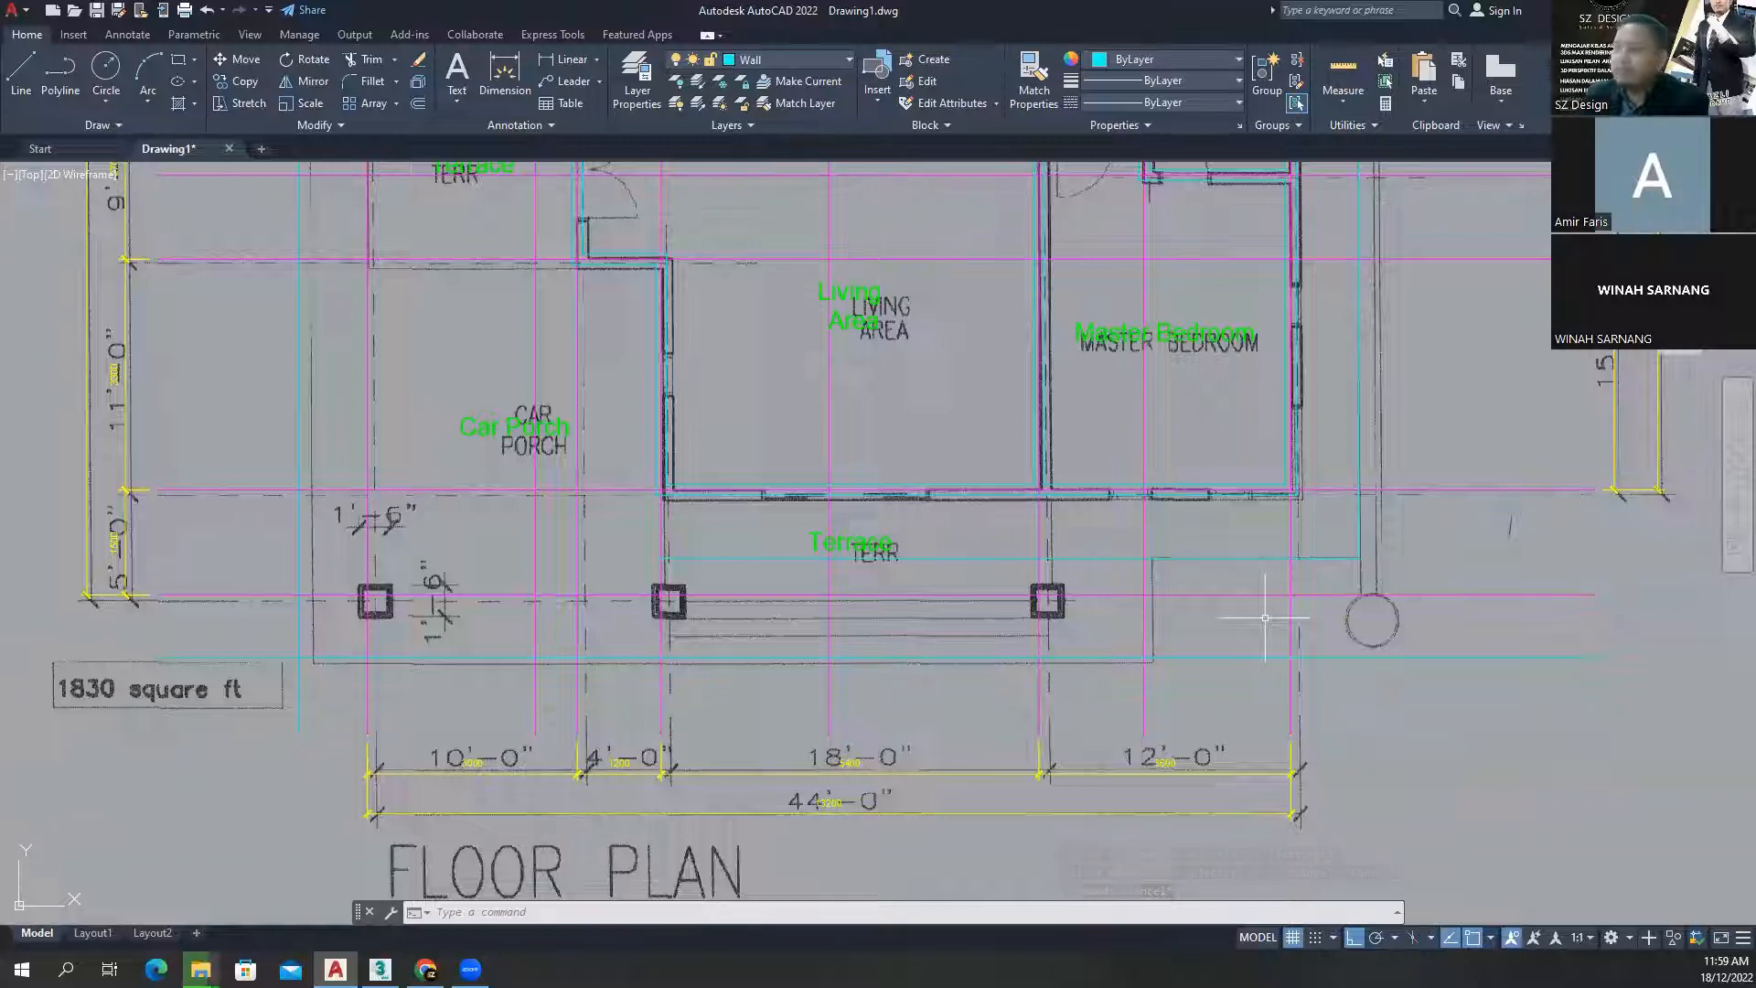
- Fillet the outer vertical outline beside the car porch with the horizontal outline below the front columns into a square corner
middle_drag(1293, 643, 1274, 645)
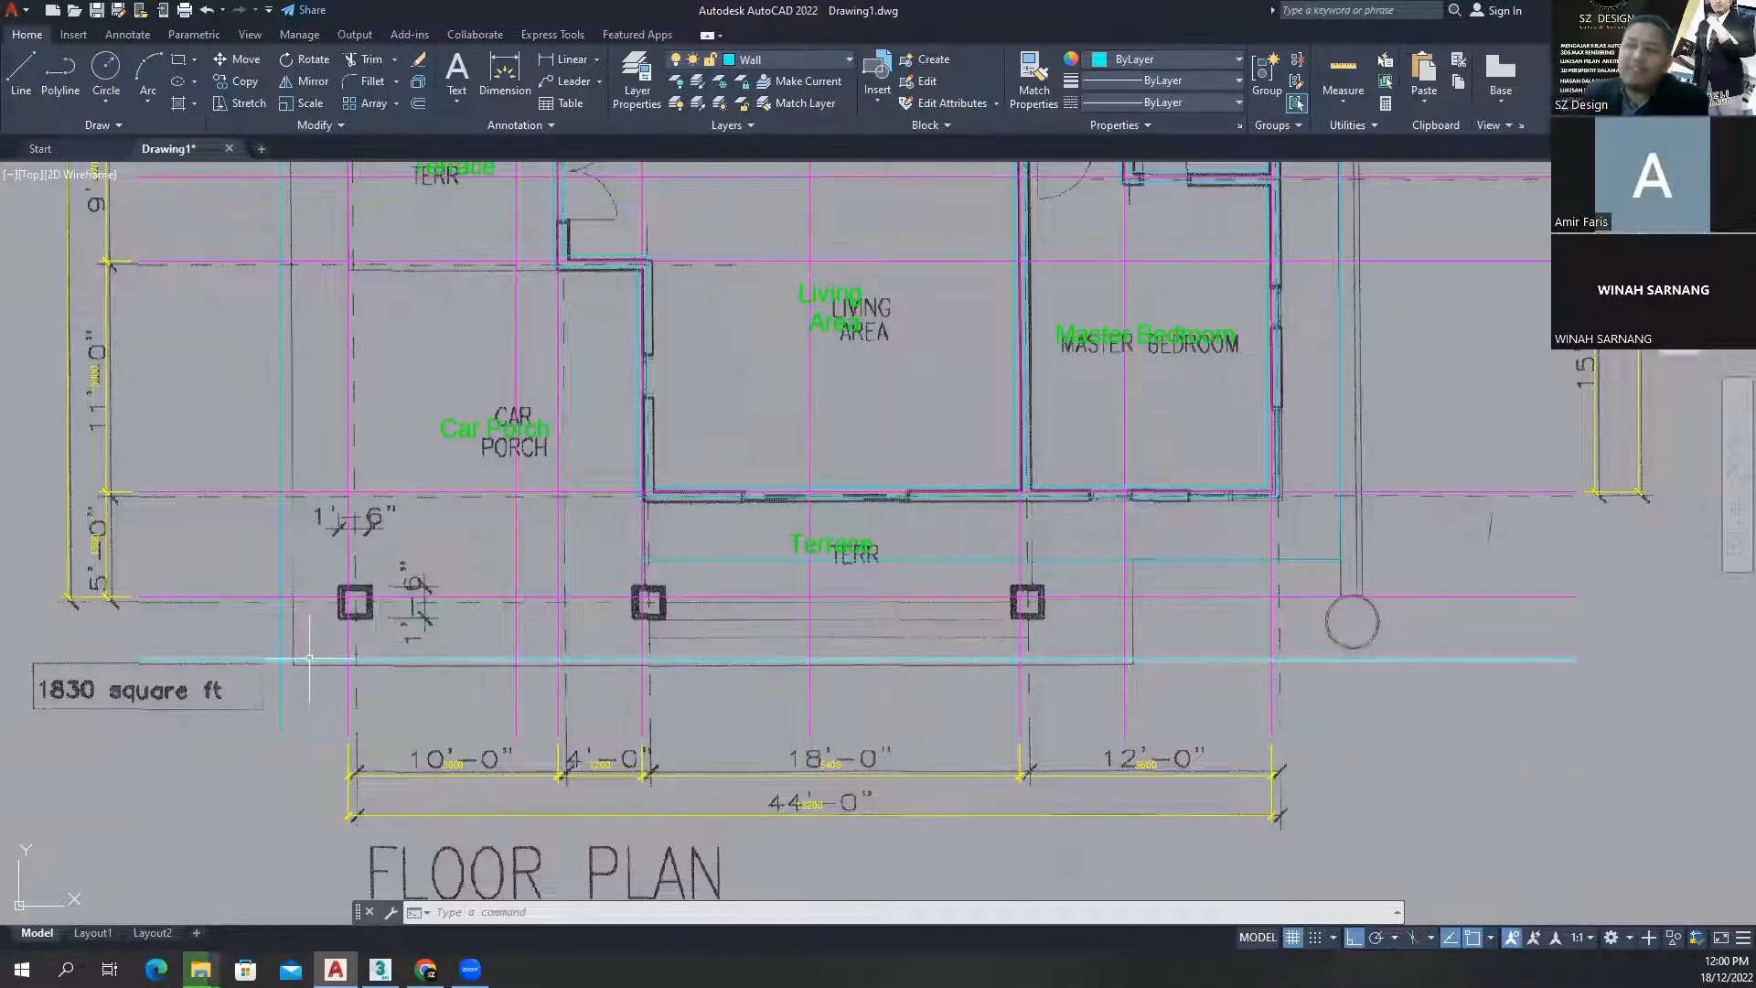
middle_drag(581, 700, 594, 705)
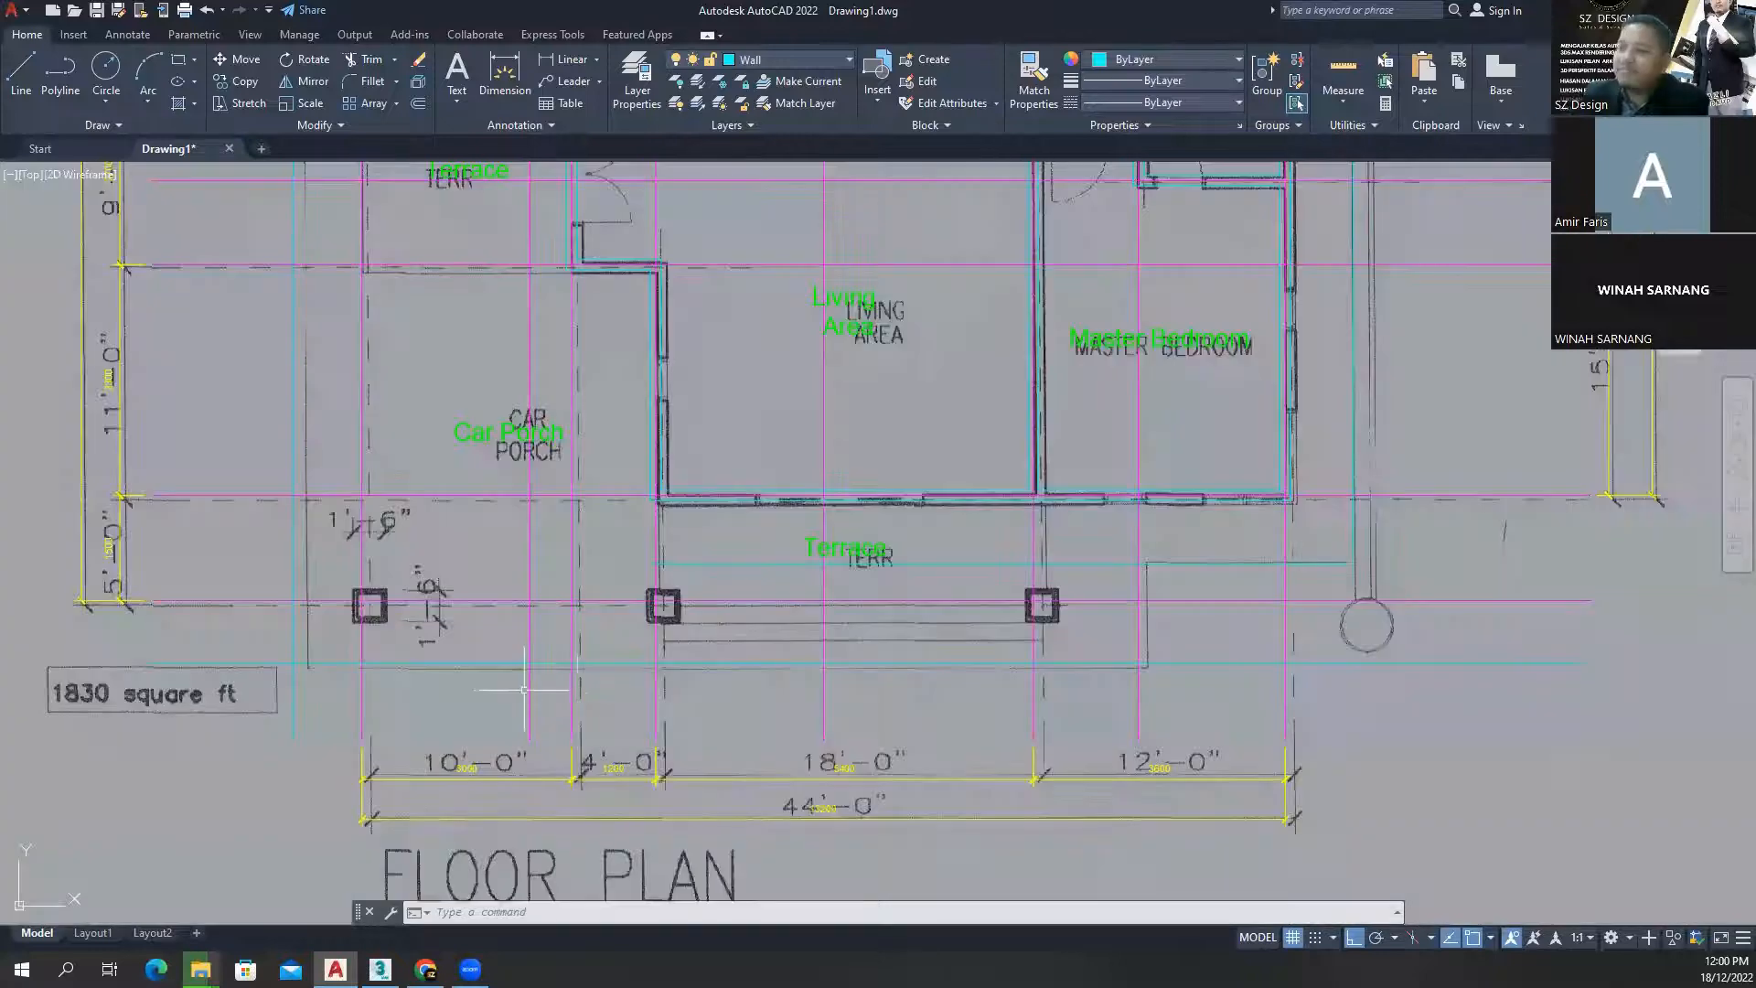
scroll(277, 605, up, 2)
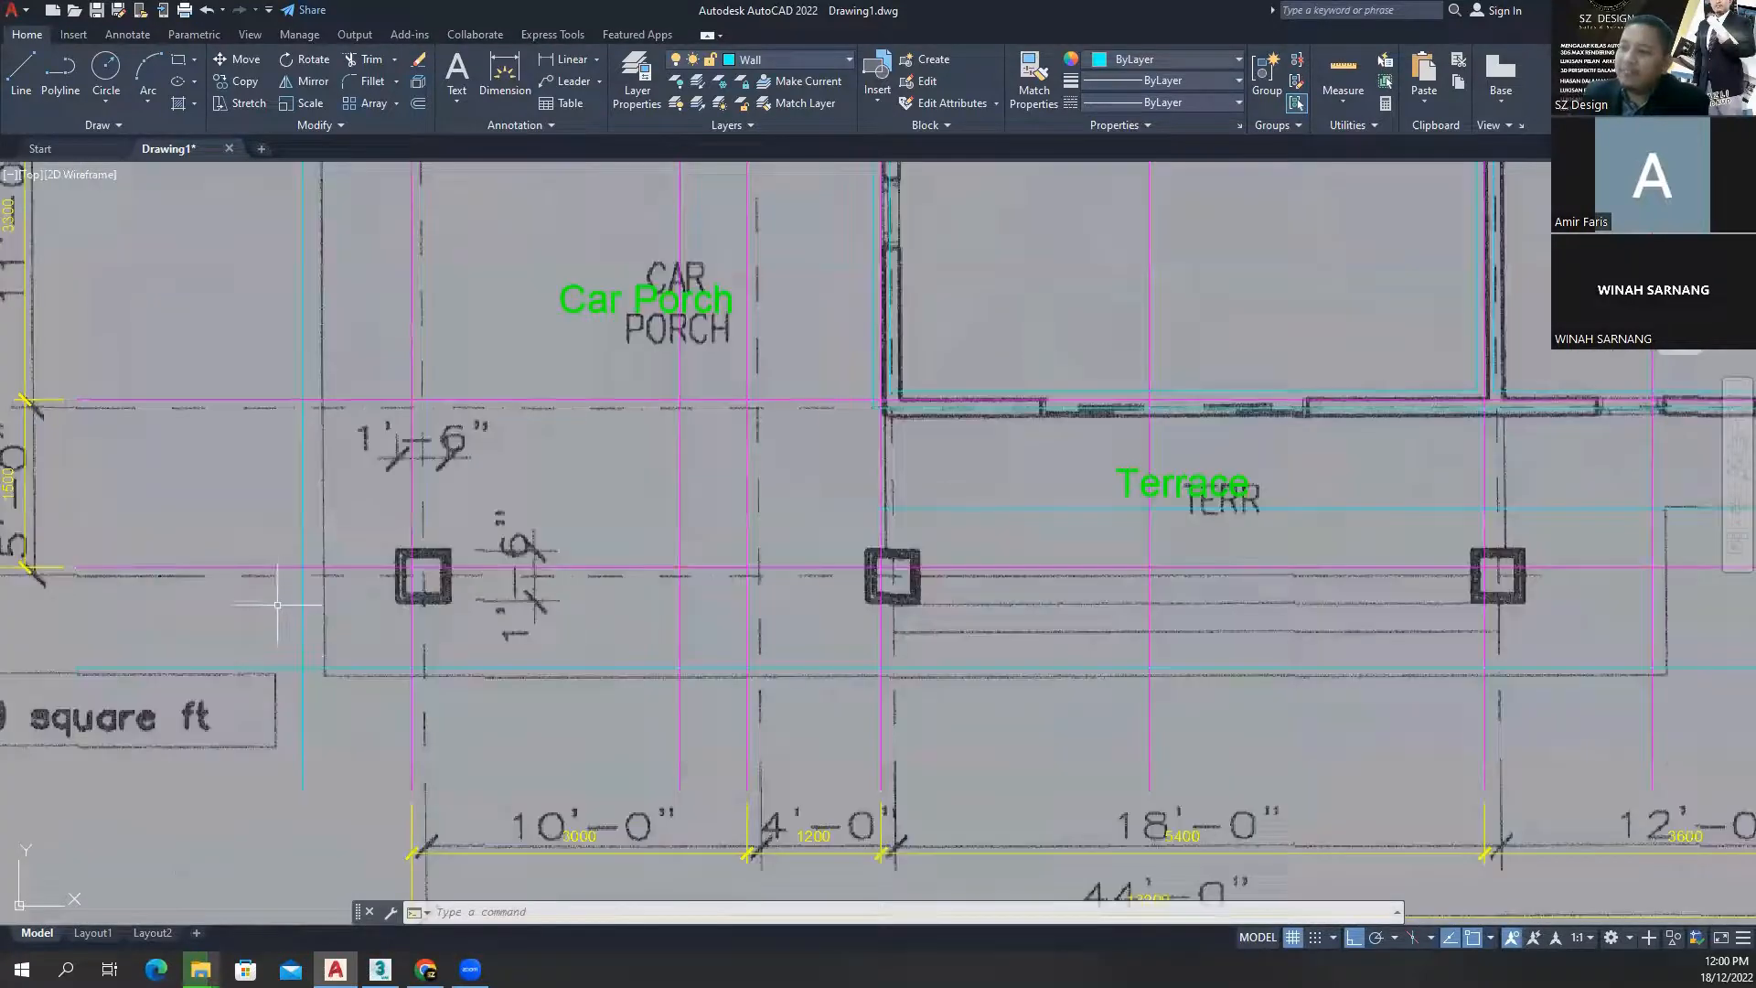
click(367, 81)
click(304, 643)
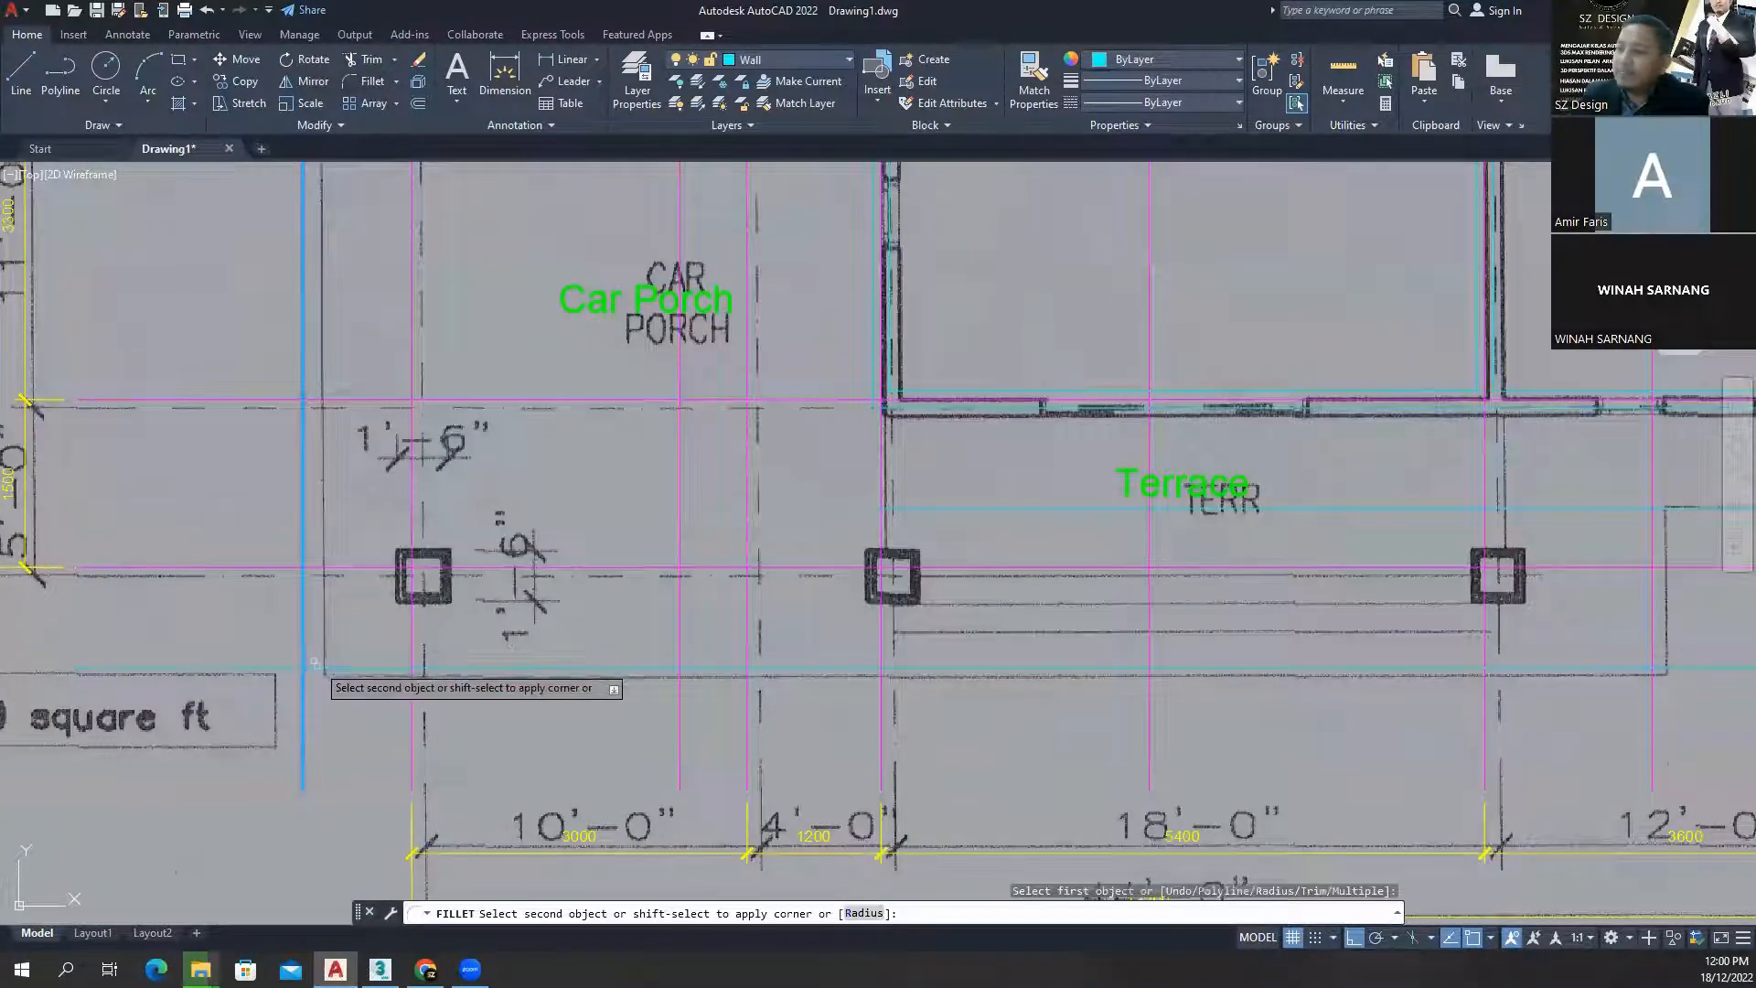
key(Escape)
- Delete the vertical center line running through the middle of the master bedroom
scroll(604, 706, down, 4)
middle_drag(990, 718, 867, 718)
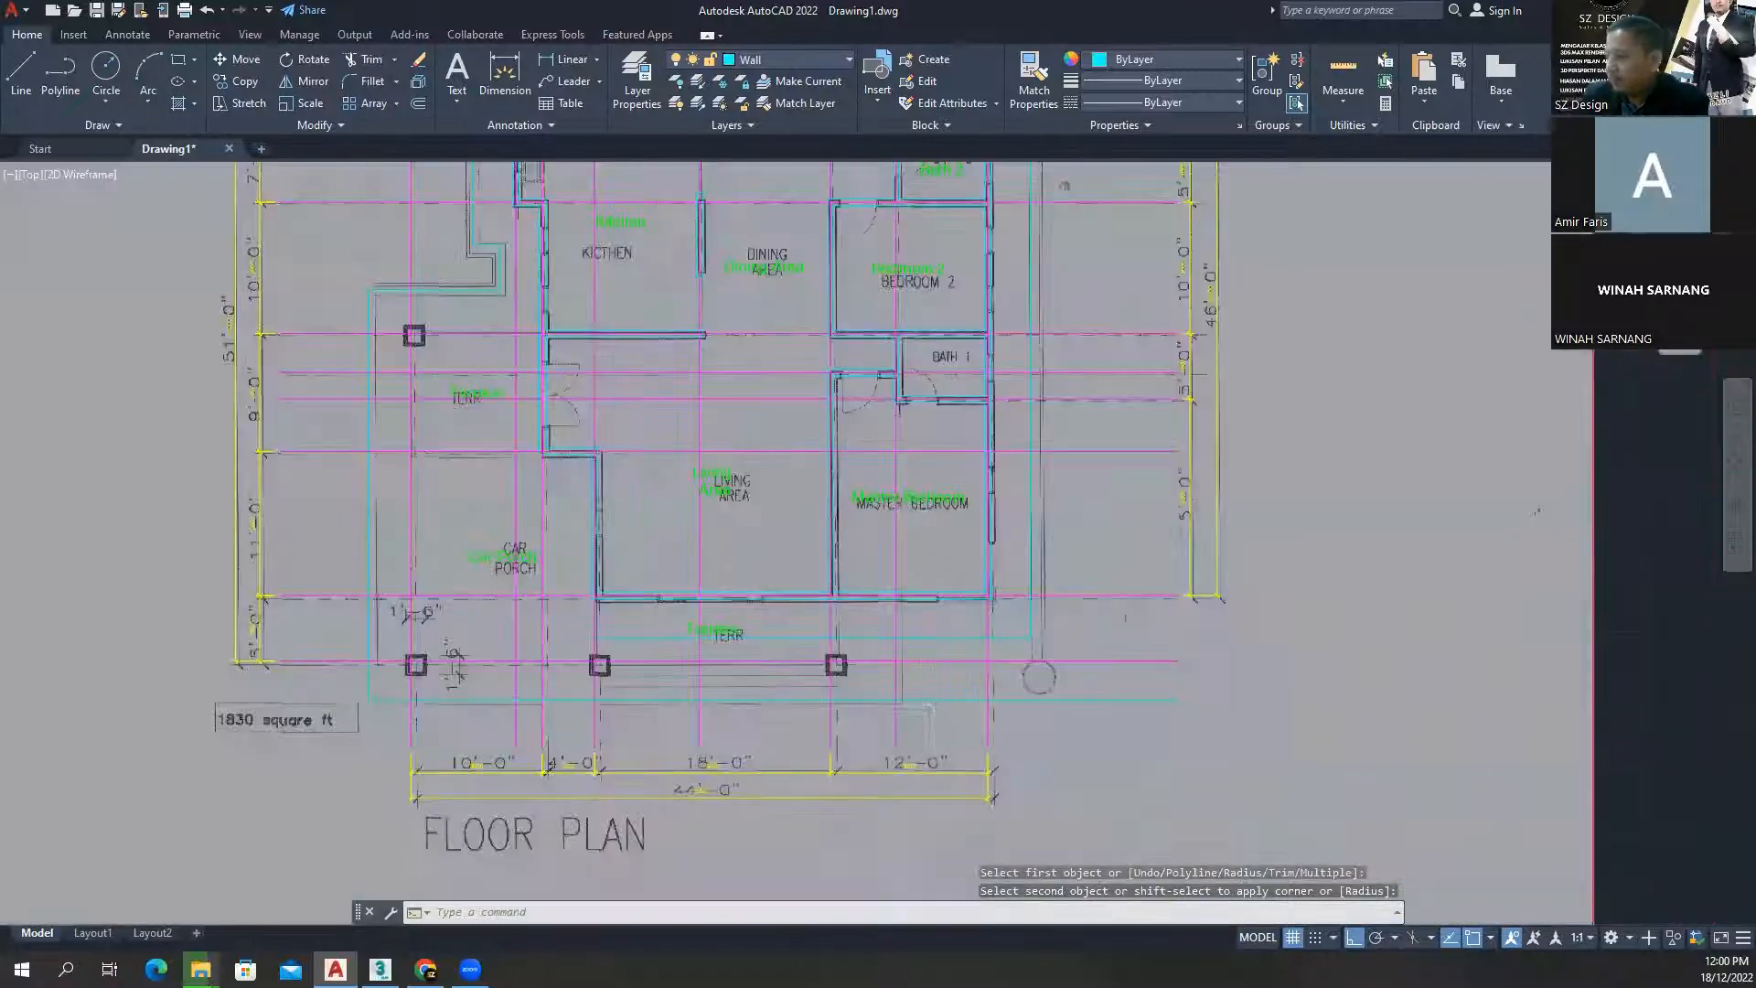
scroll(960, 674, up, 2)
middle_drag(960, 674, 875, 682)
scroll(754, 657, up, 2)
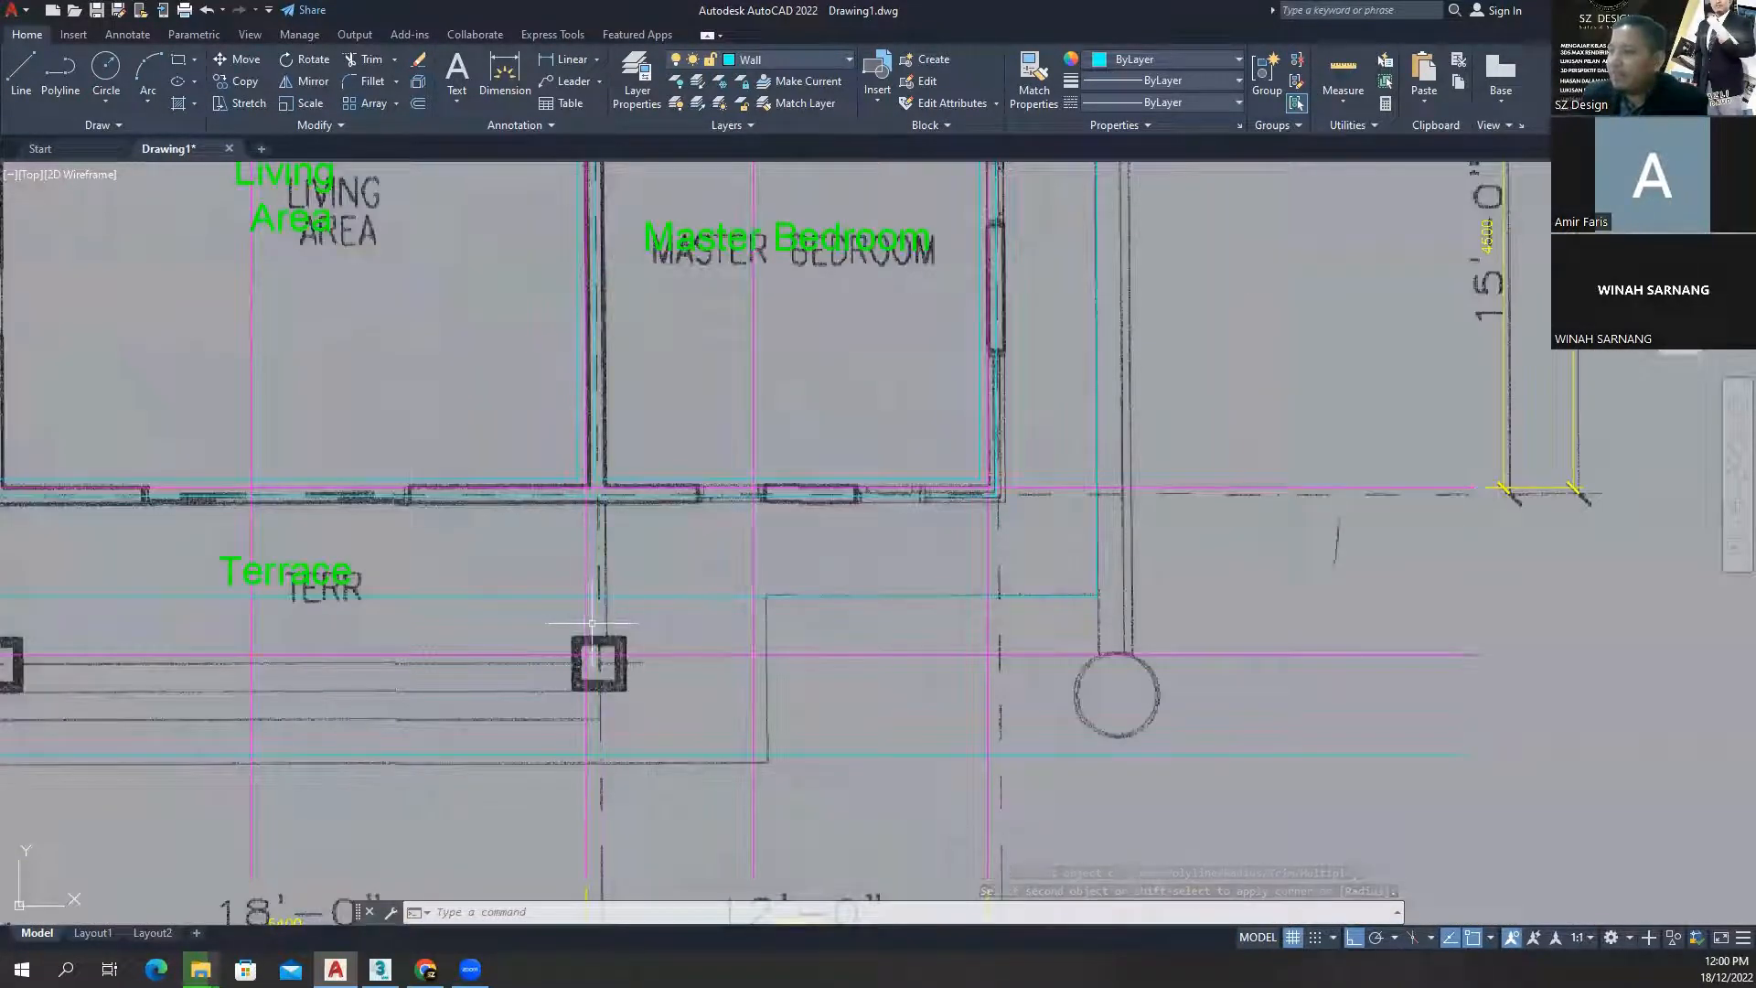
click(753, 621)
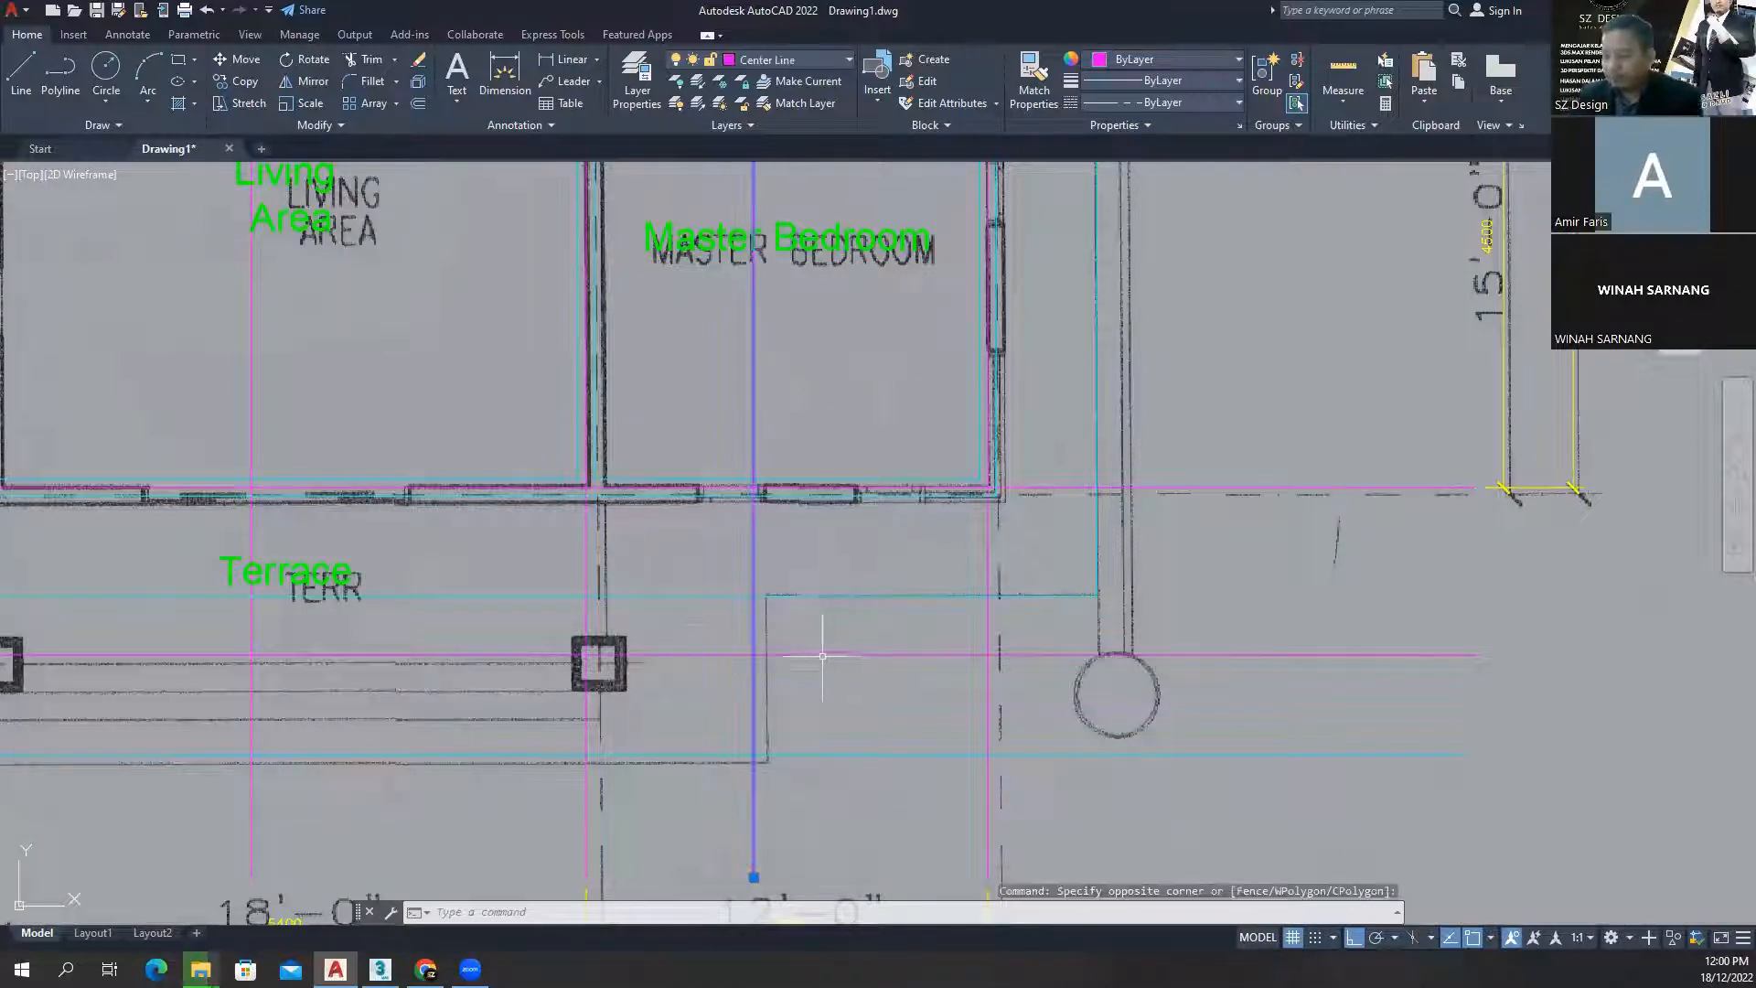
key(Delete)
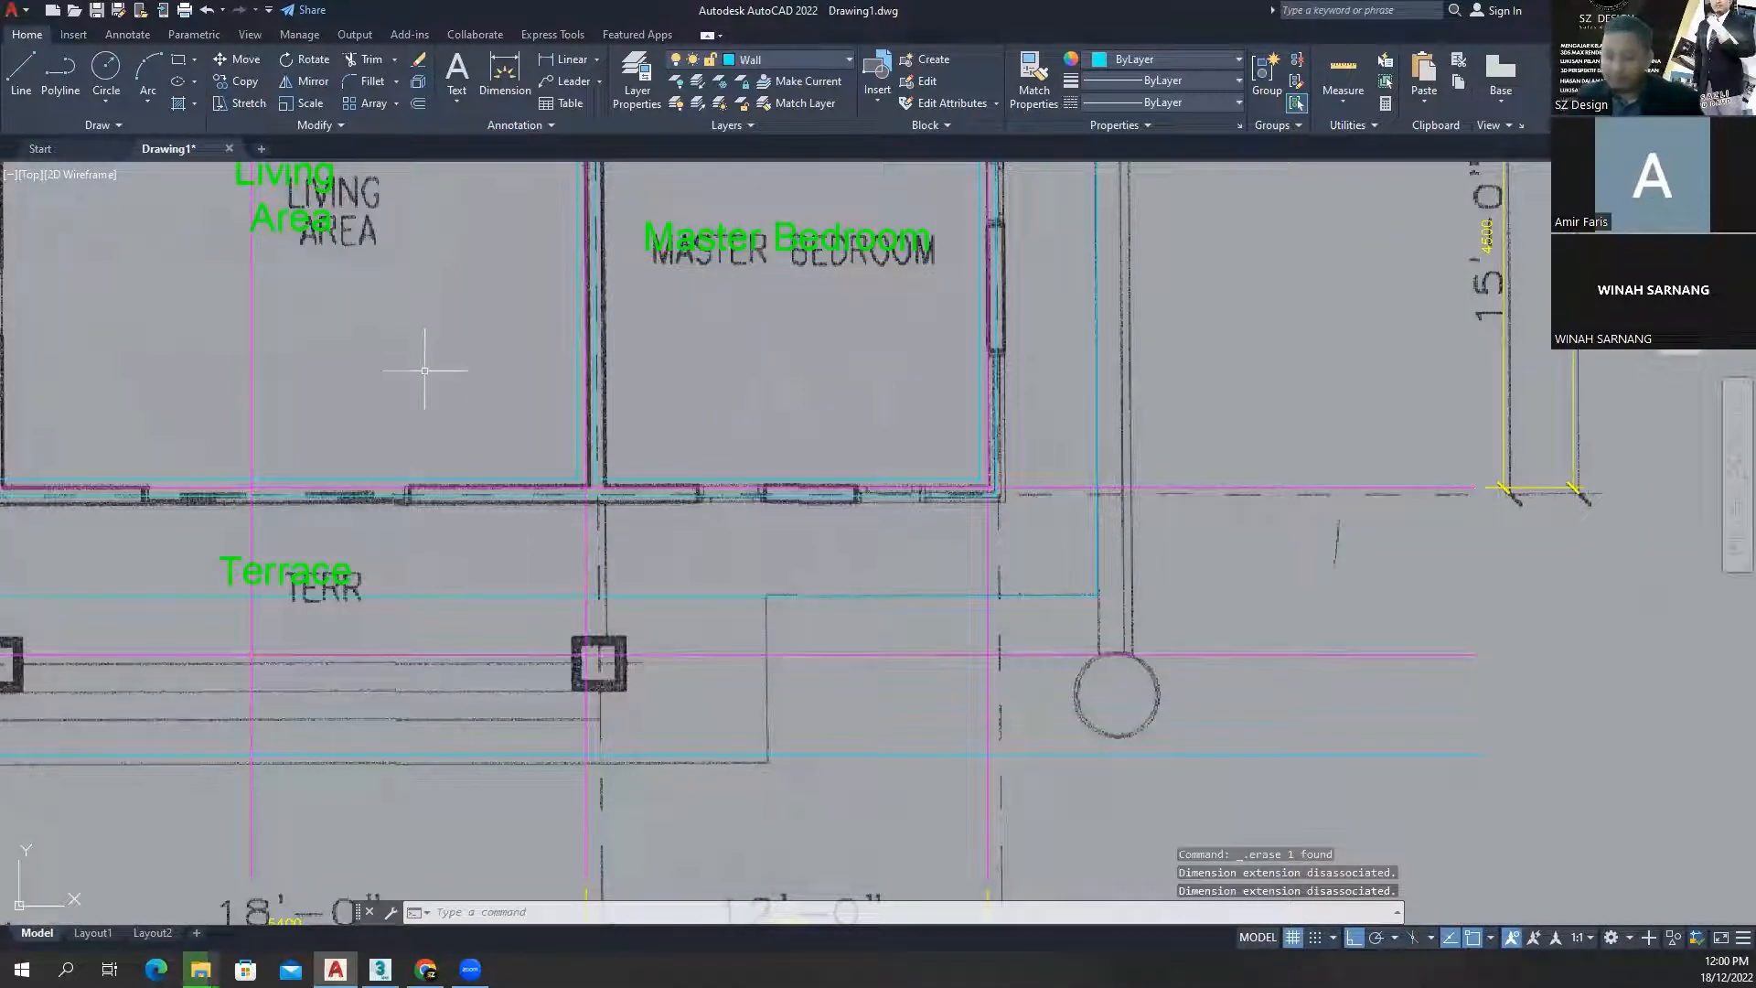
- Offset the vertical center line through the rightmost front terrace column 75 to the right and end the offset
key(Return)
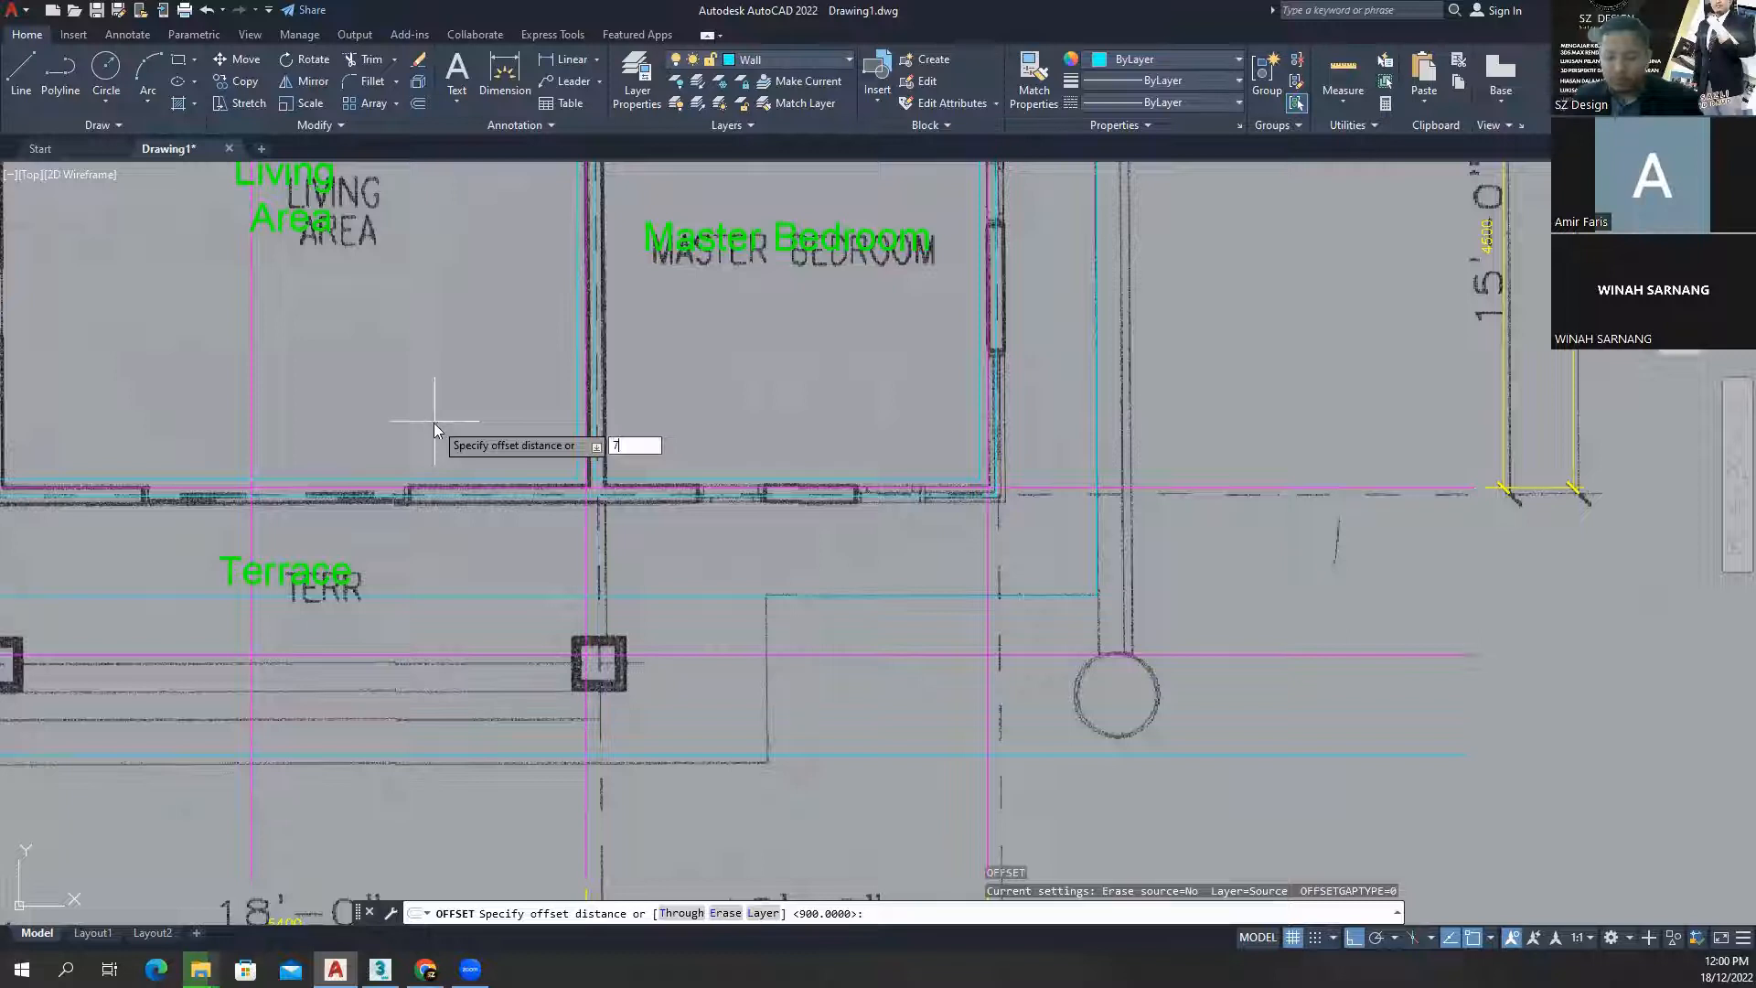
text(75)
key(Return)
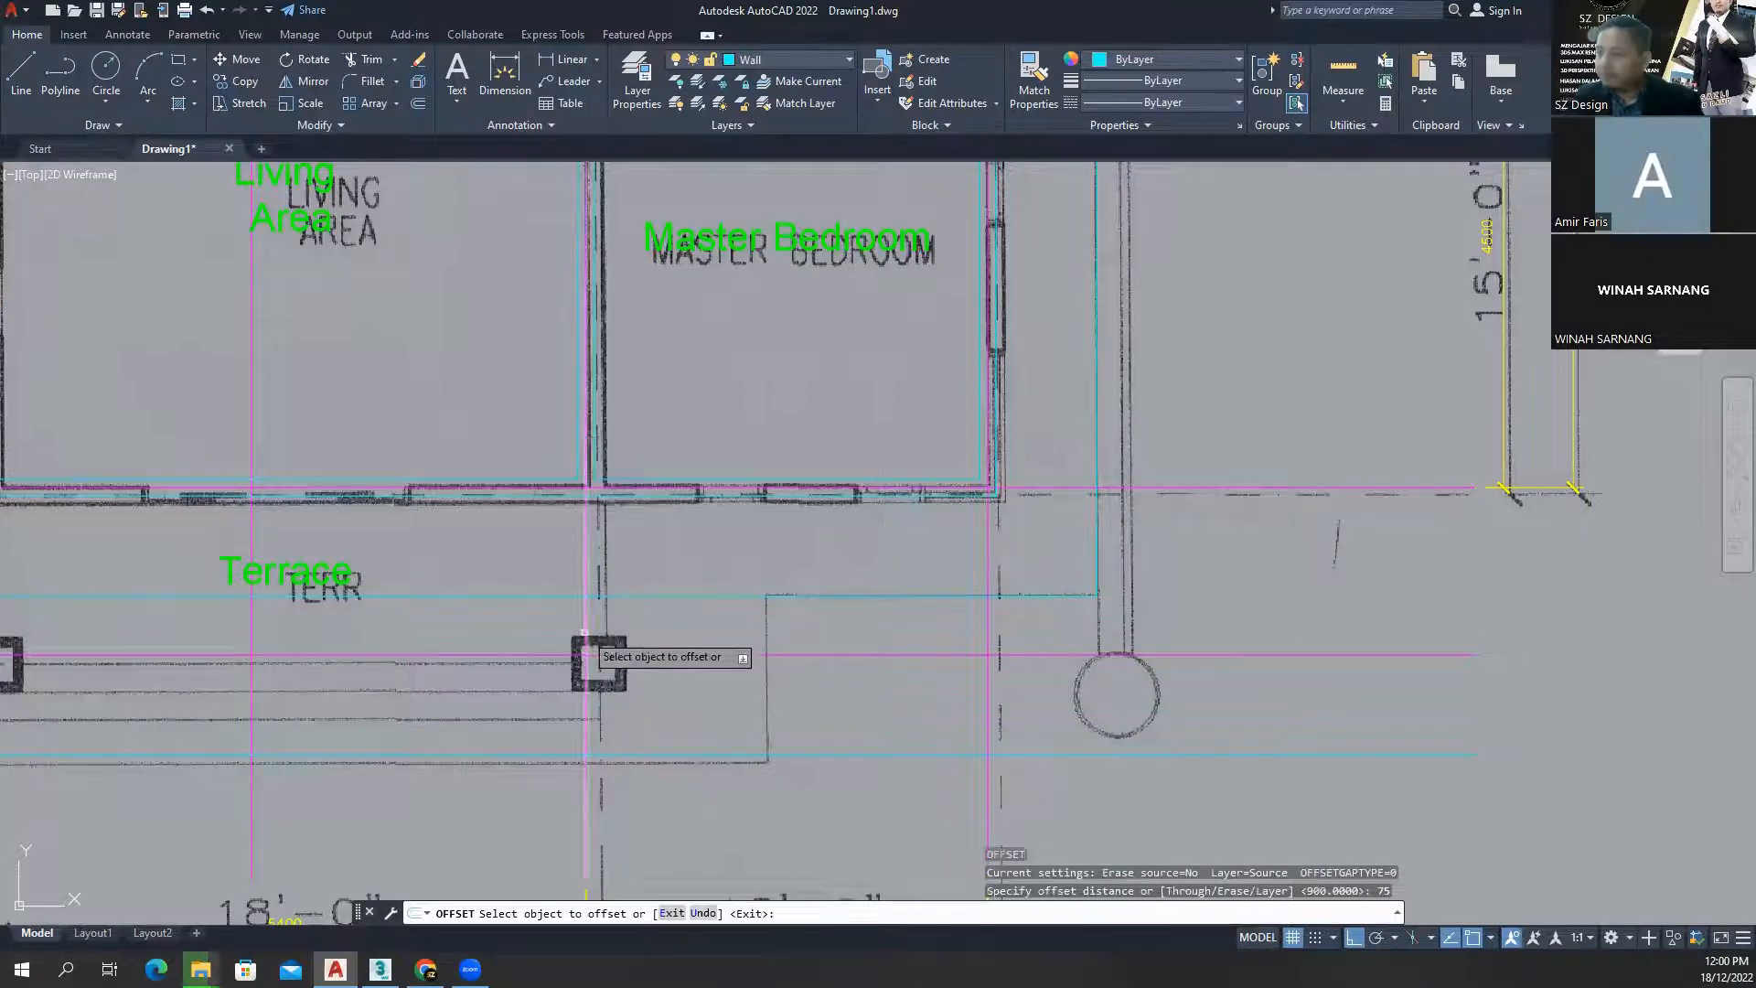
click(584, 640)
click(596, 658)
key(Escape)
key(Escape)
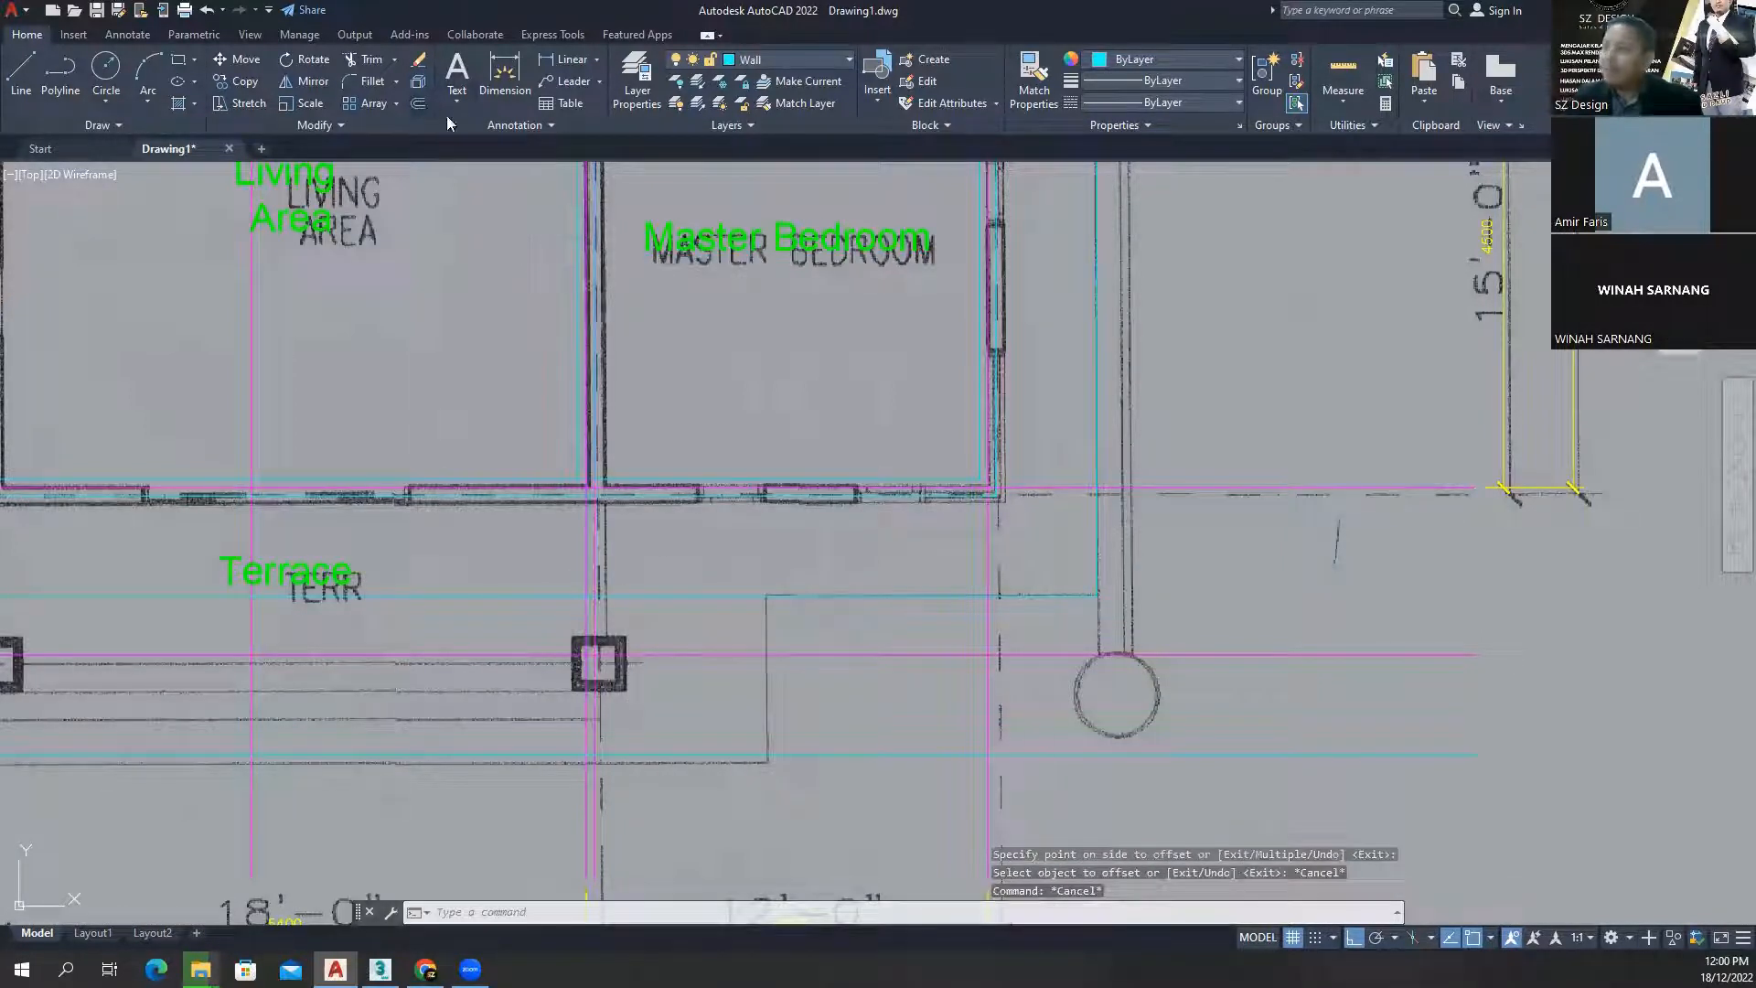
- Offset the helper line just right of the rightmost front column's center line 900 to the right and end the offset
key(Return)
text(900)
key(Return)
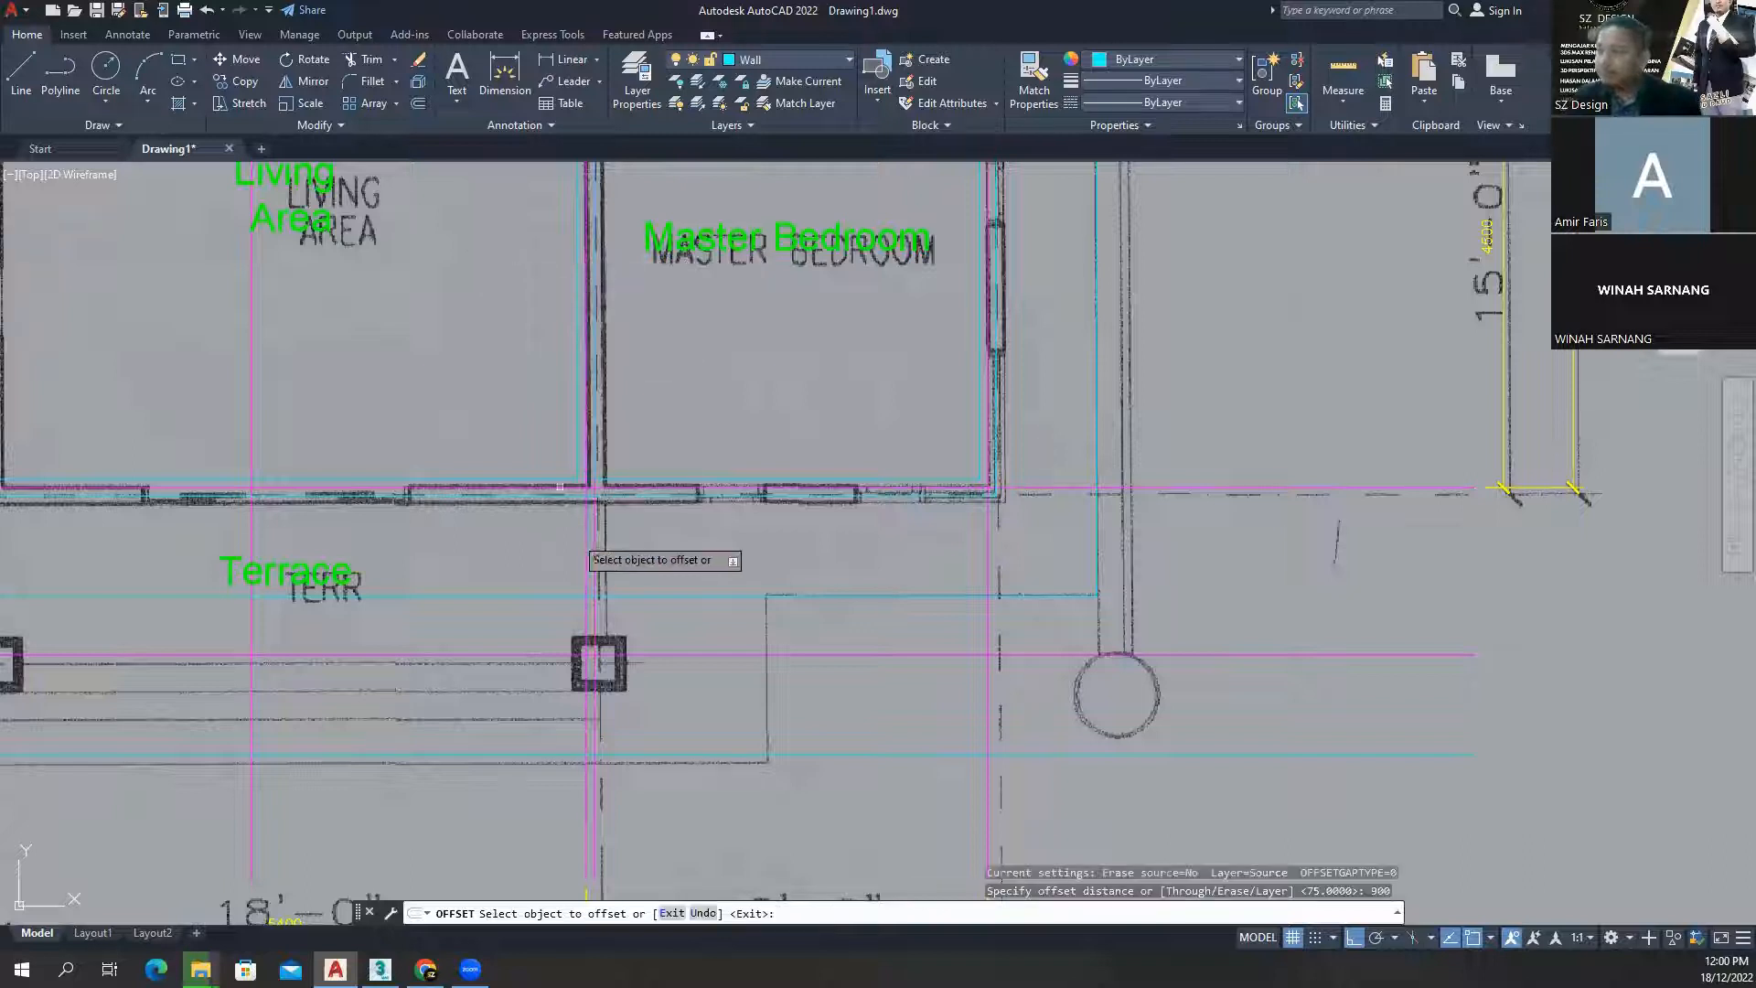
click(595, 616)
click(846, 673)
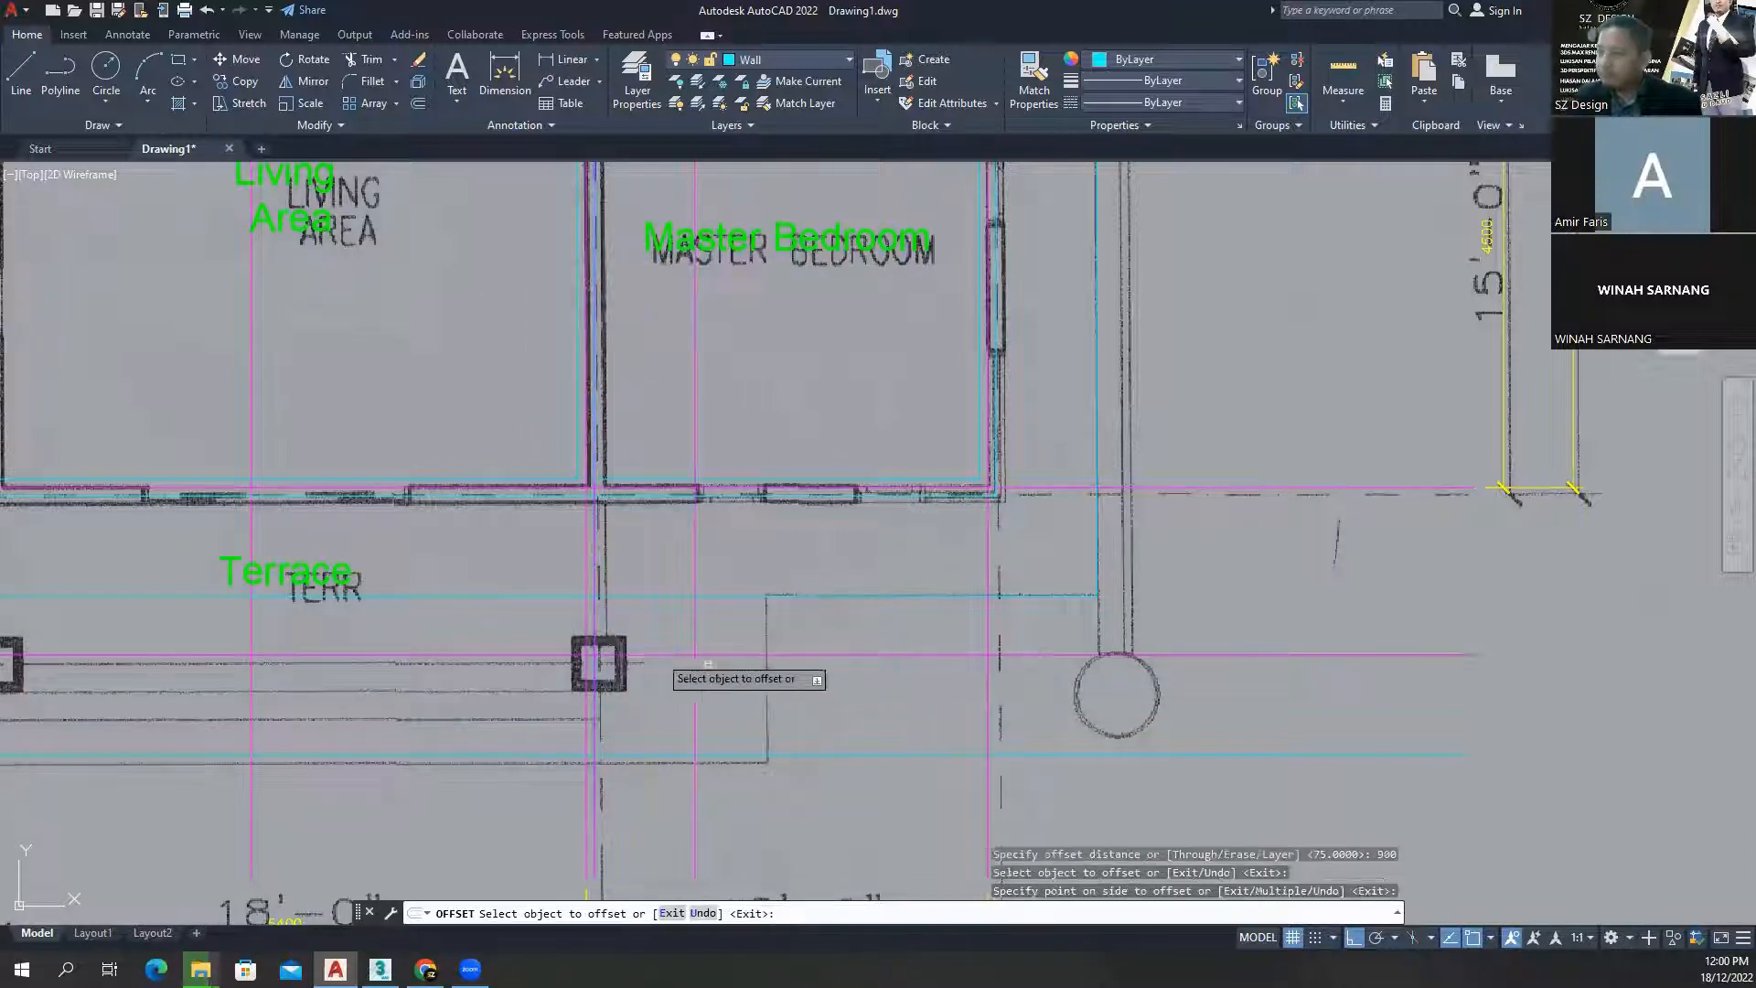
key(Escape)
key(Escape)
- Deselect the helper line and undo the 75 and 900 offsets and the deletion of the master bedroom's vertical center line
click(596, 617)
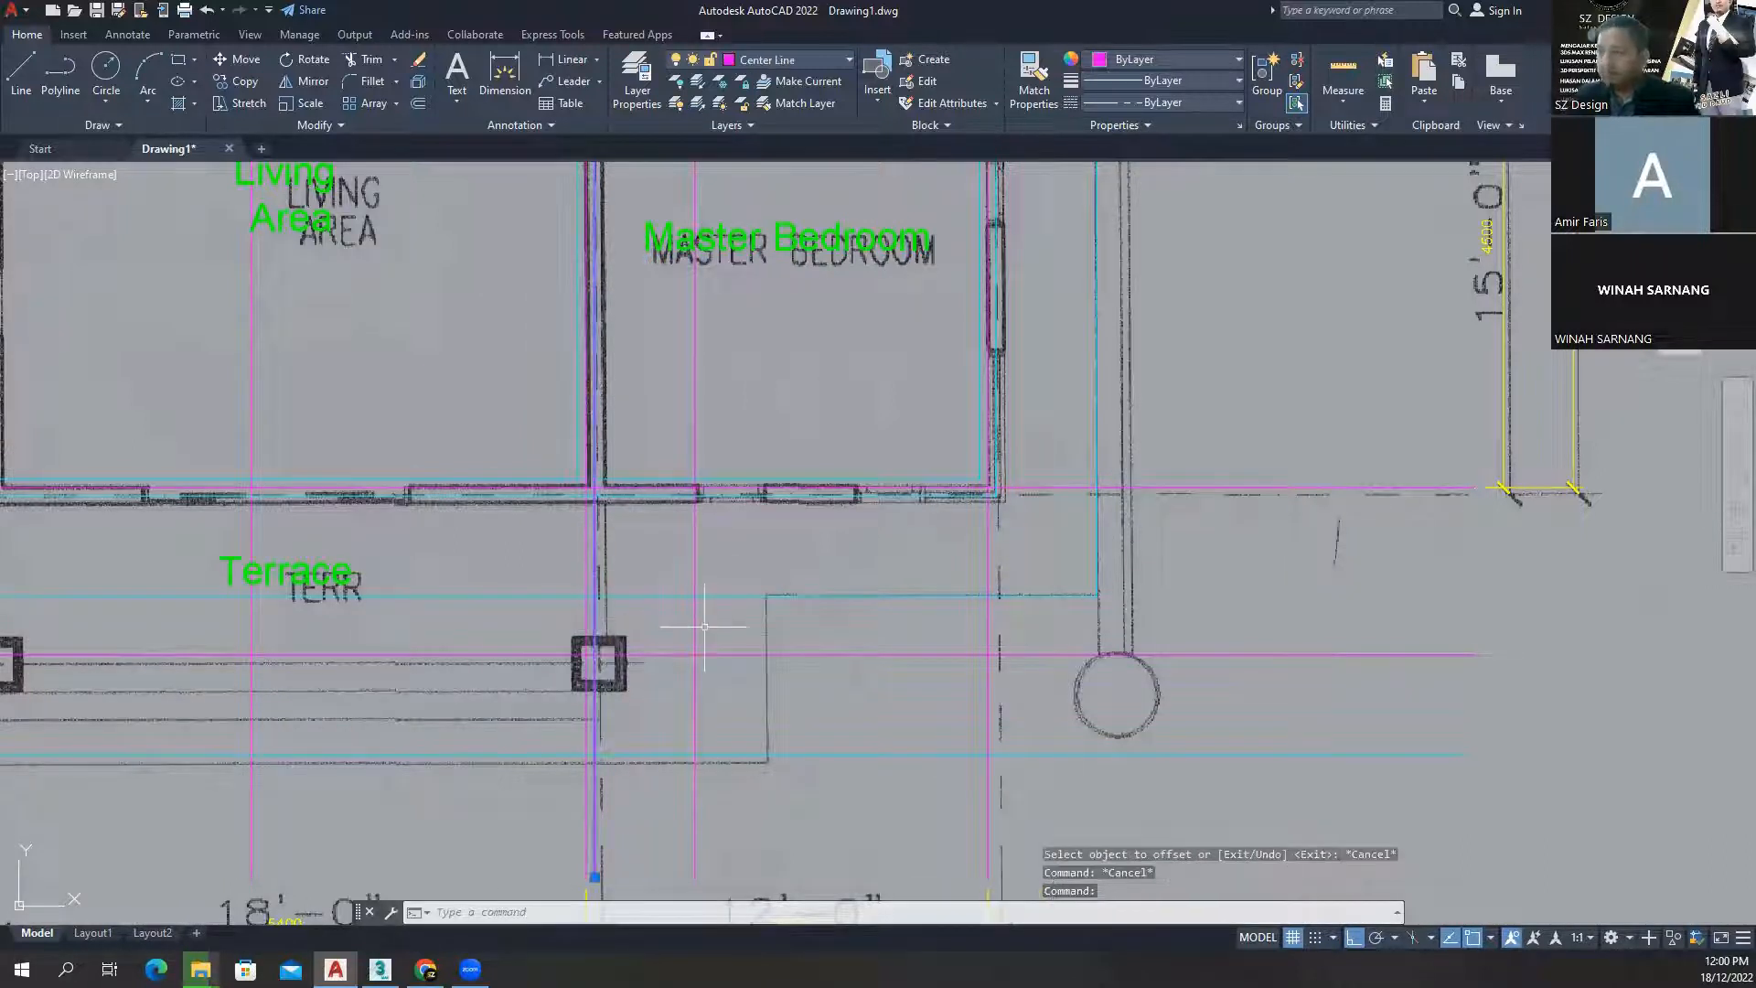
scroll(704, 669, down, 5)
scroll(735, 492, up, 1)
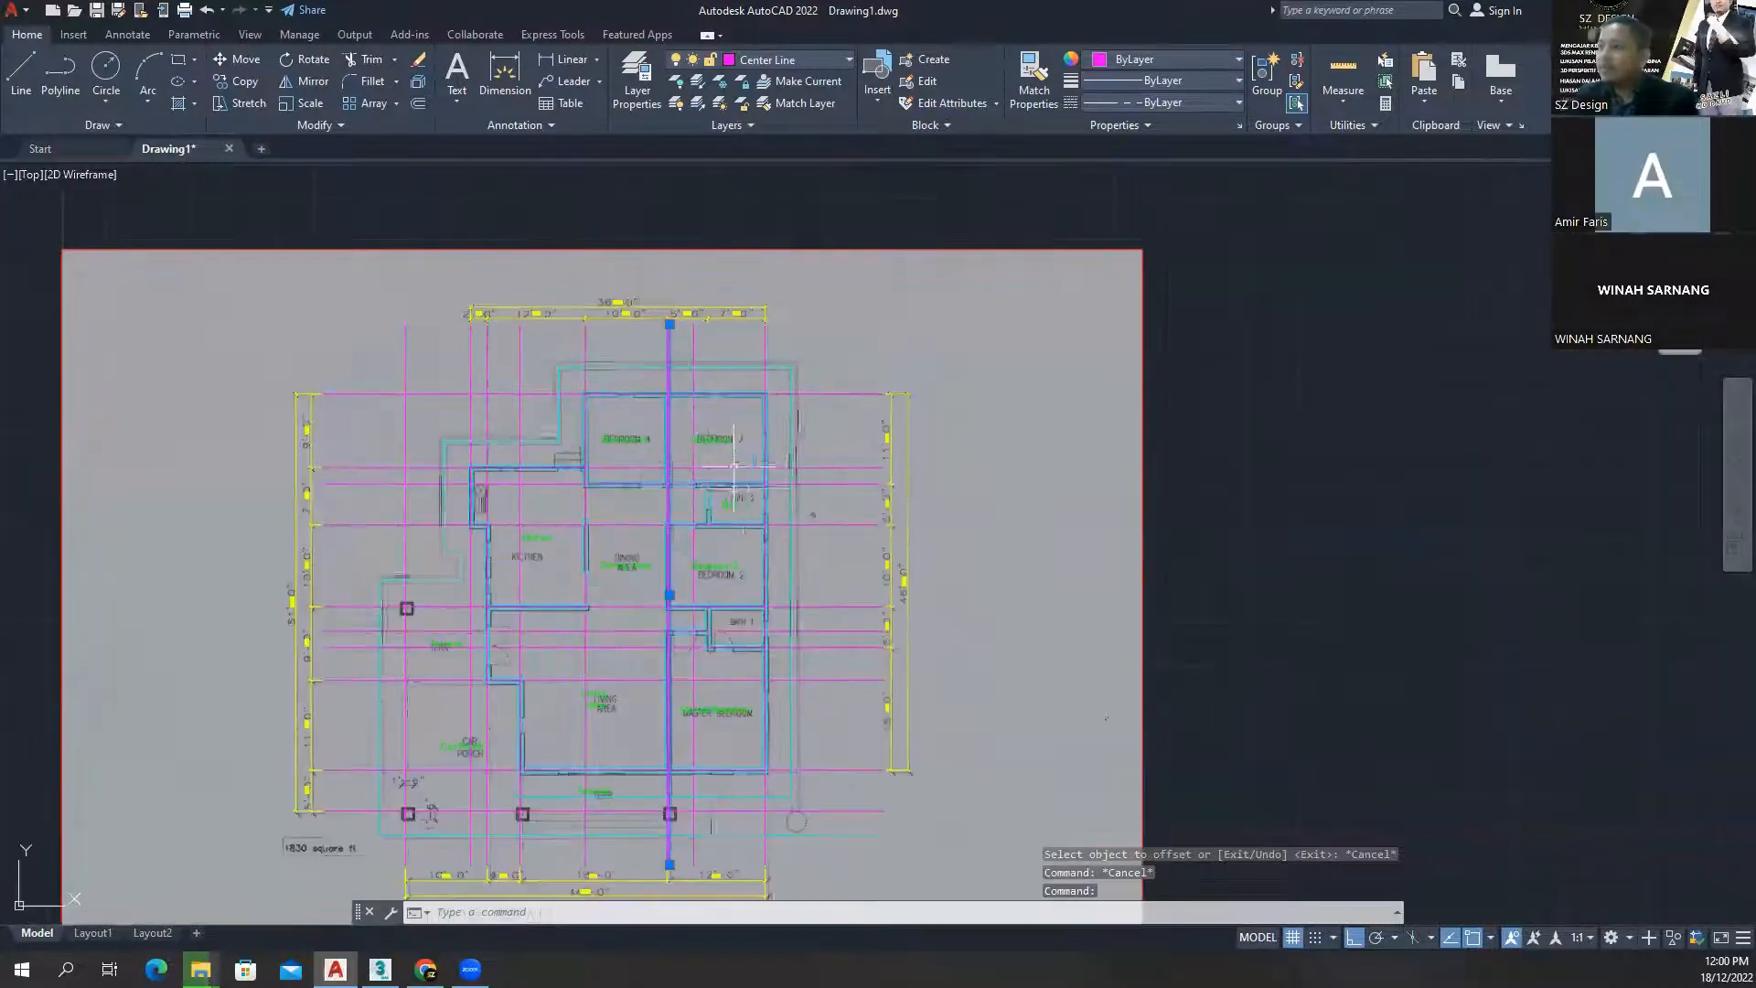
middle_drag(708, 468, 728, 329)
key(Escape)
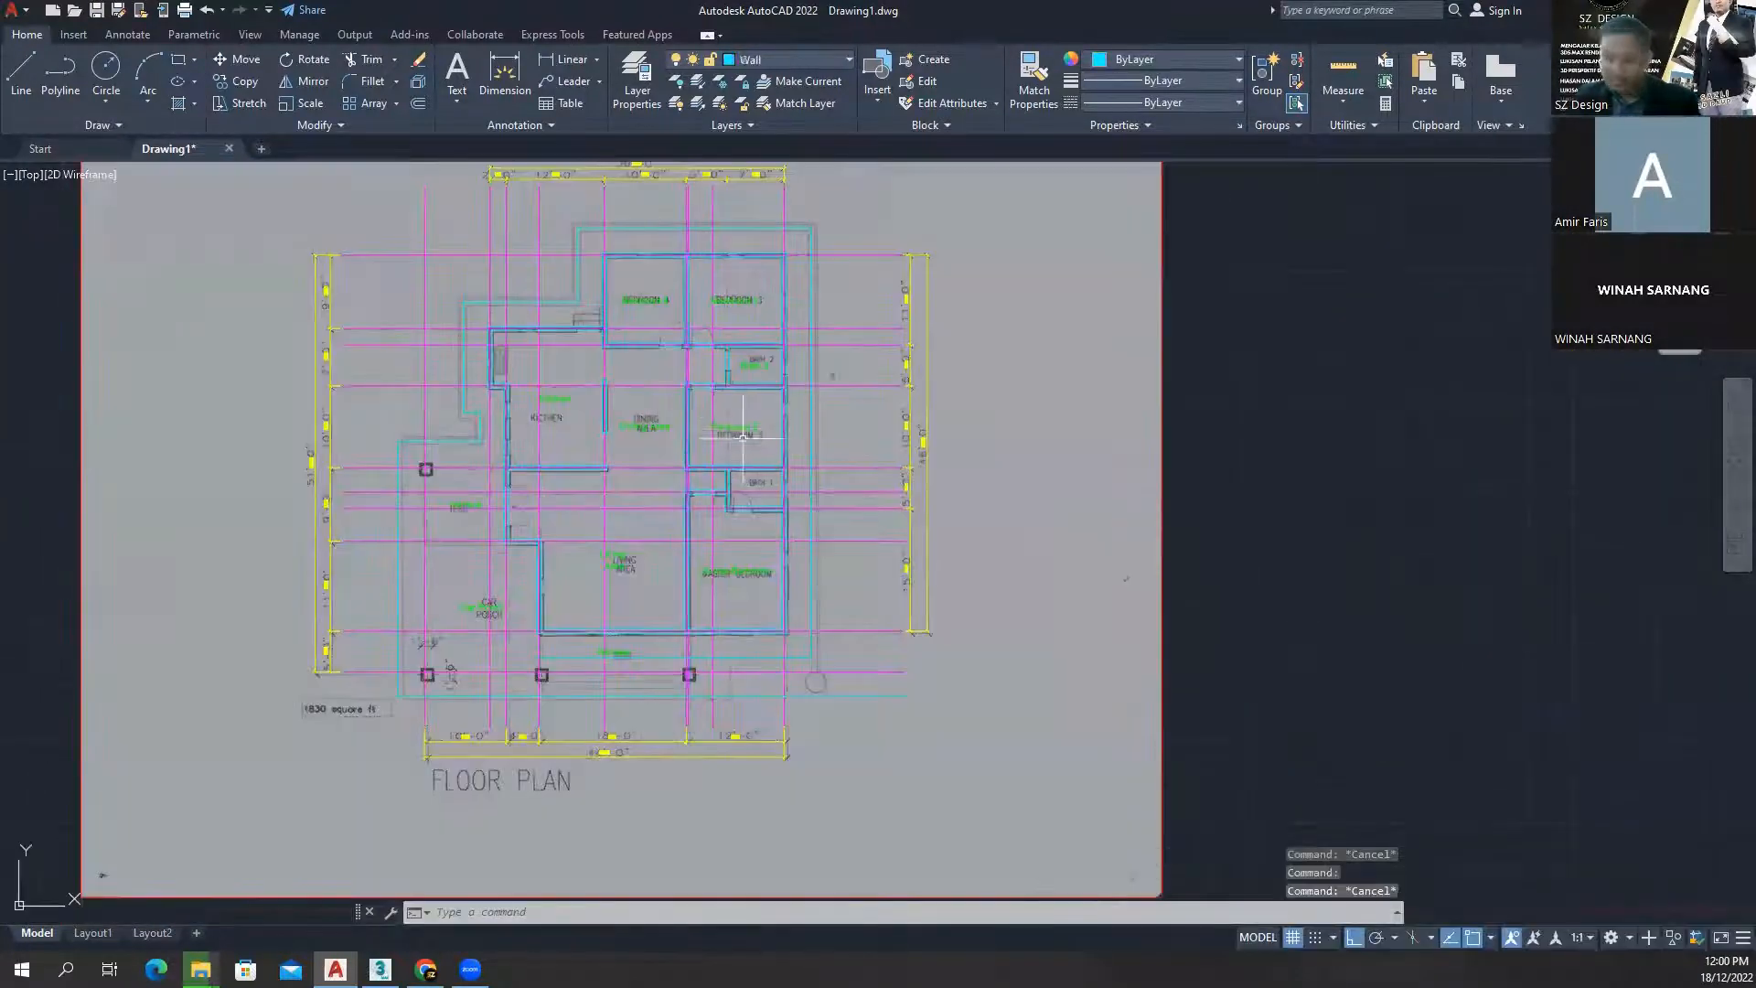
key(ctrl+z)
key(ctrl+z)
key(ctrl+z)
key(ctrl+z)
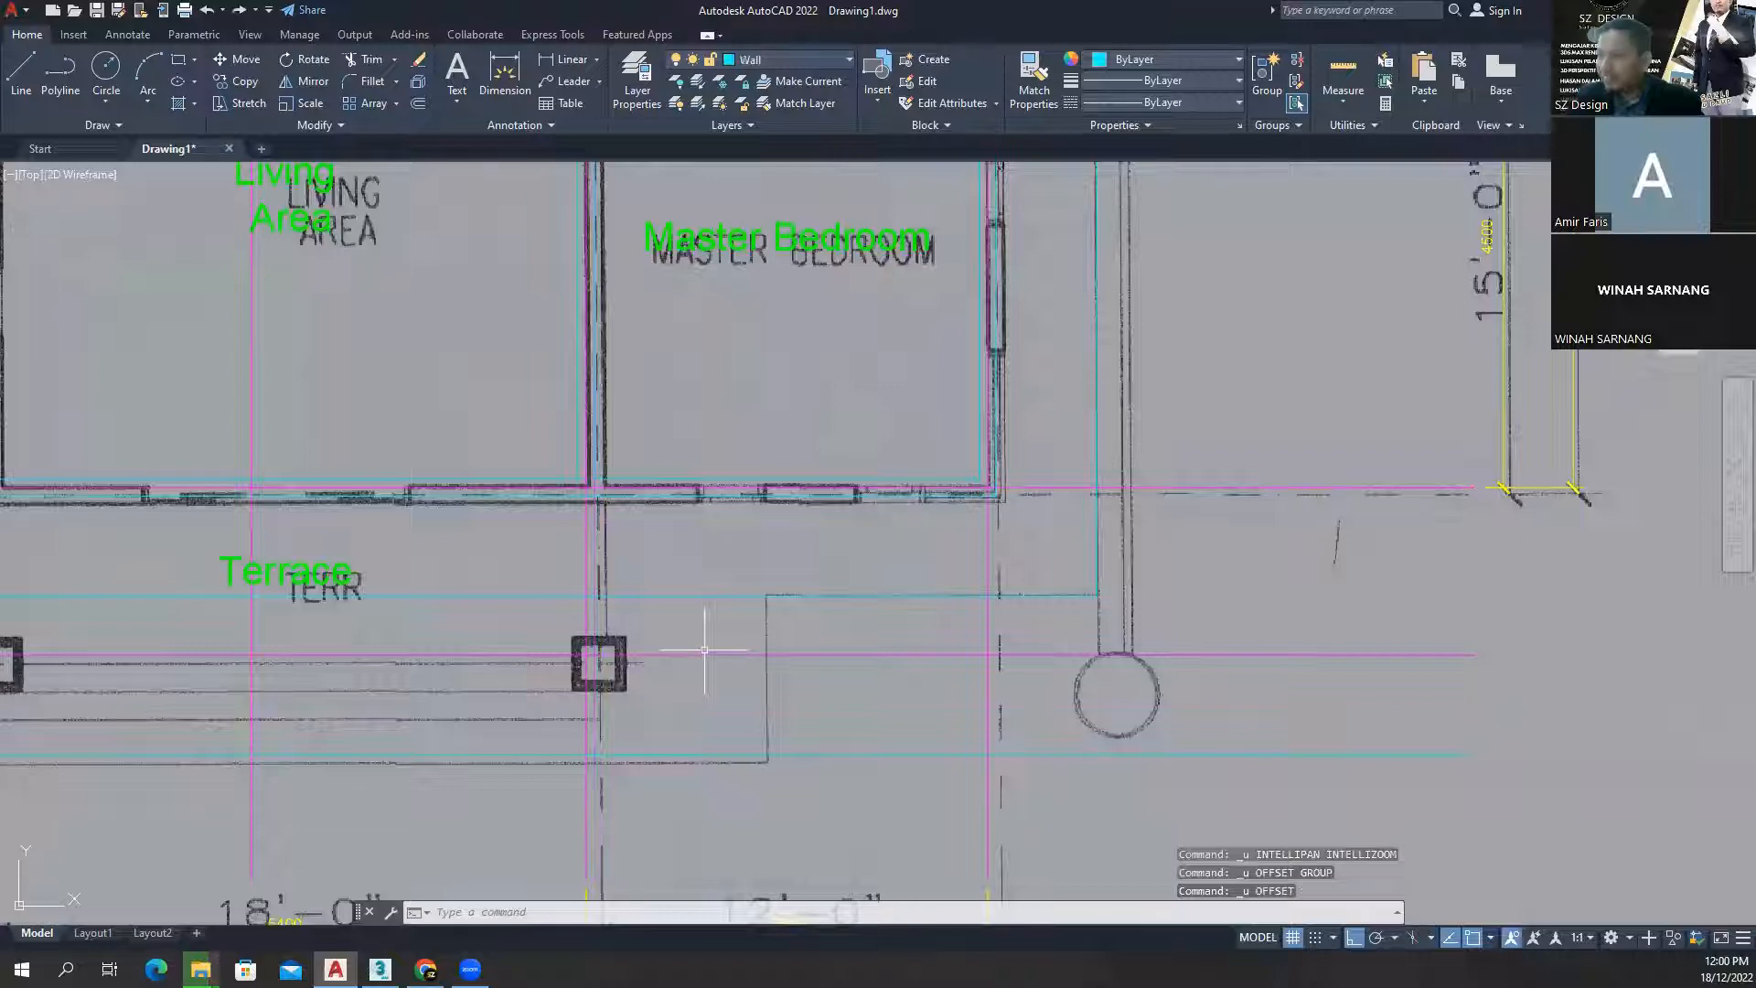
- Offset the vertical center line at the rightmost front terrace column 75 to the right, toward the master bedroom side
scroll(712, 646, down, 8)
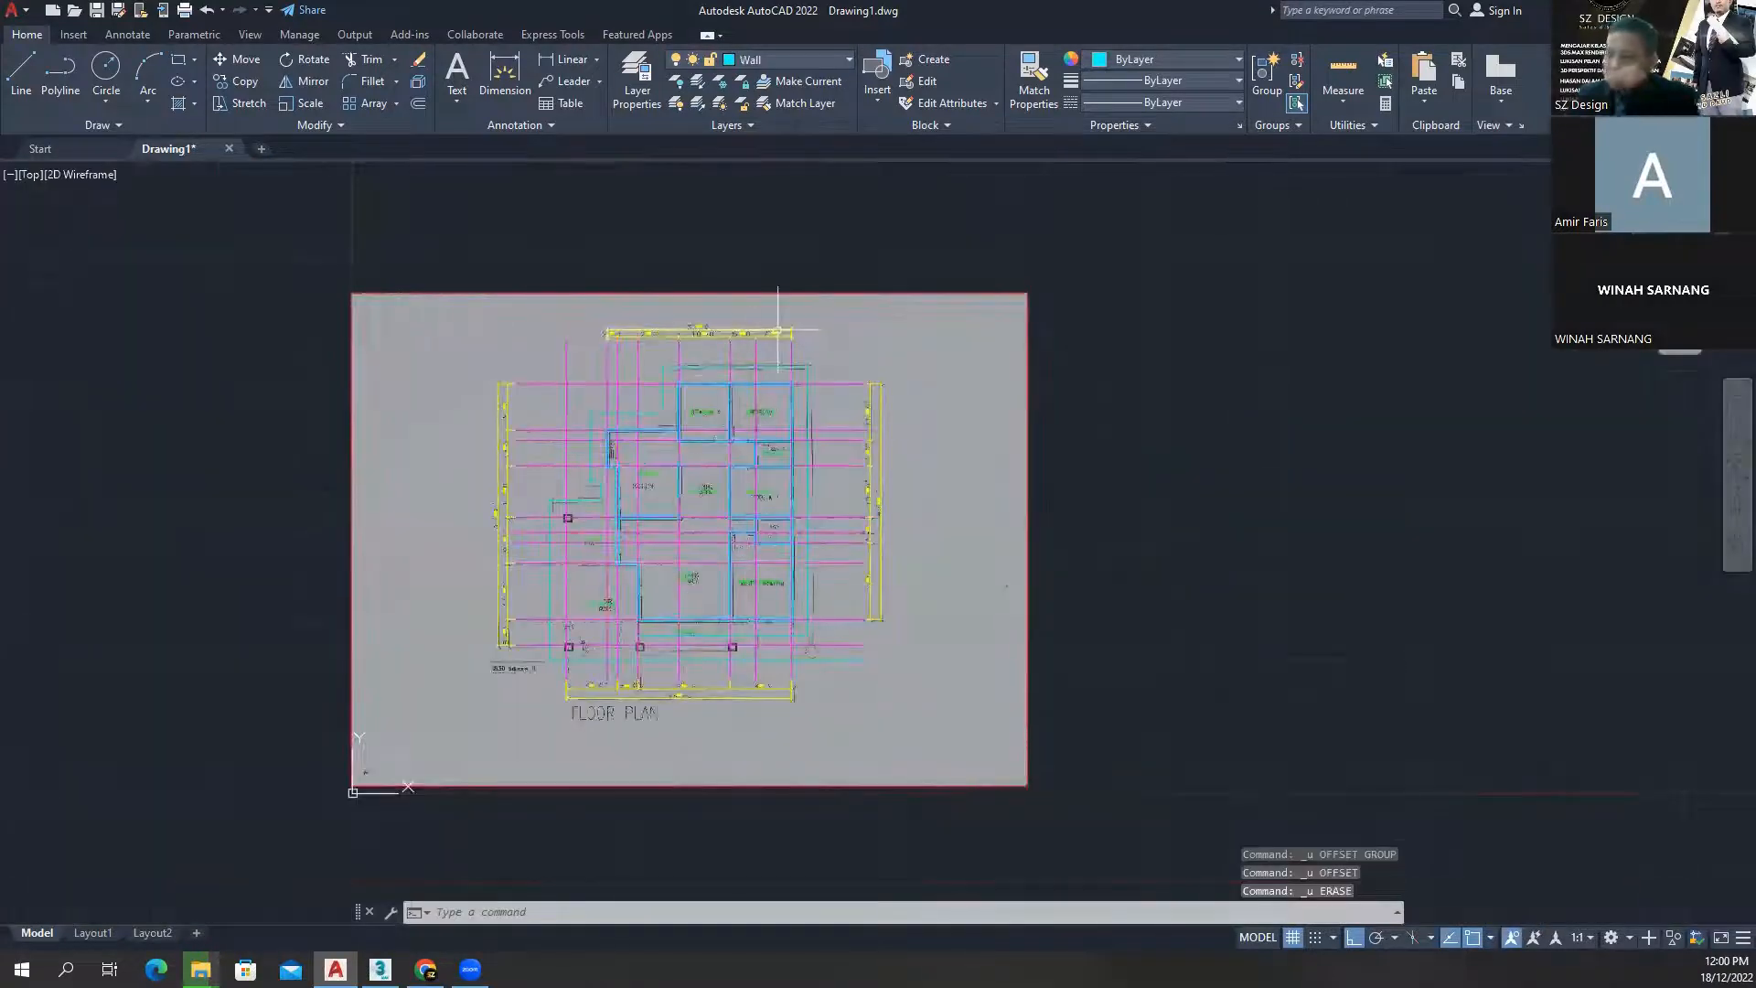
scroll(754, 558, up, 10)
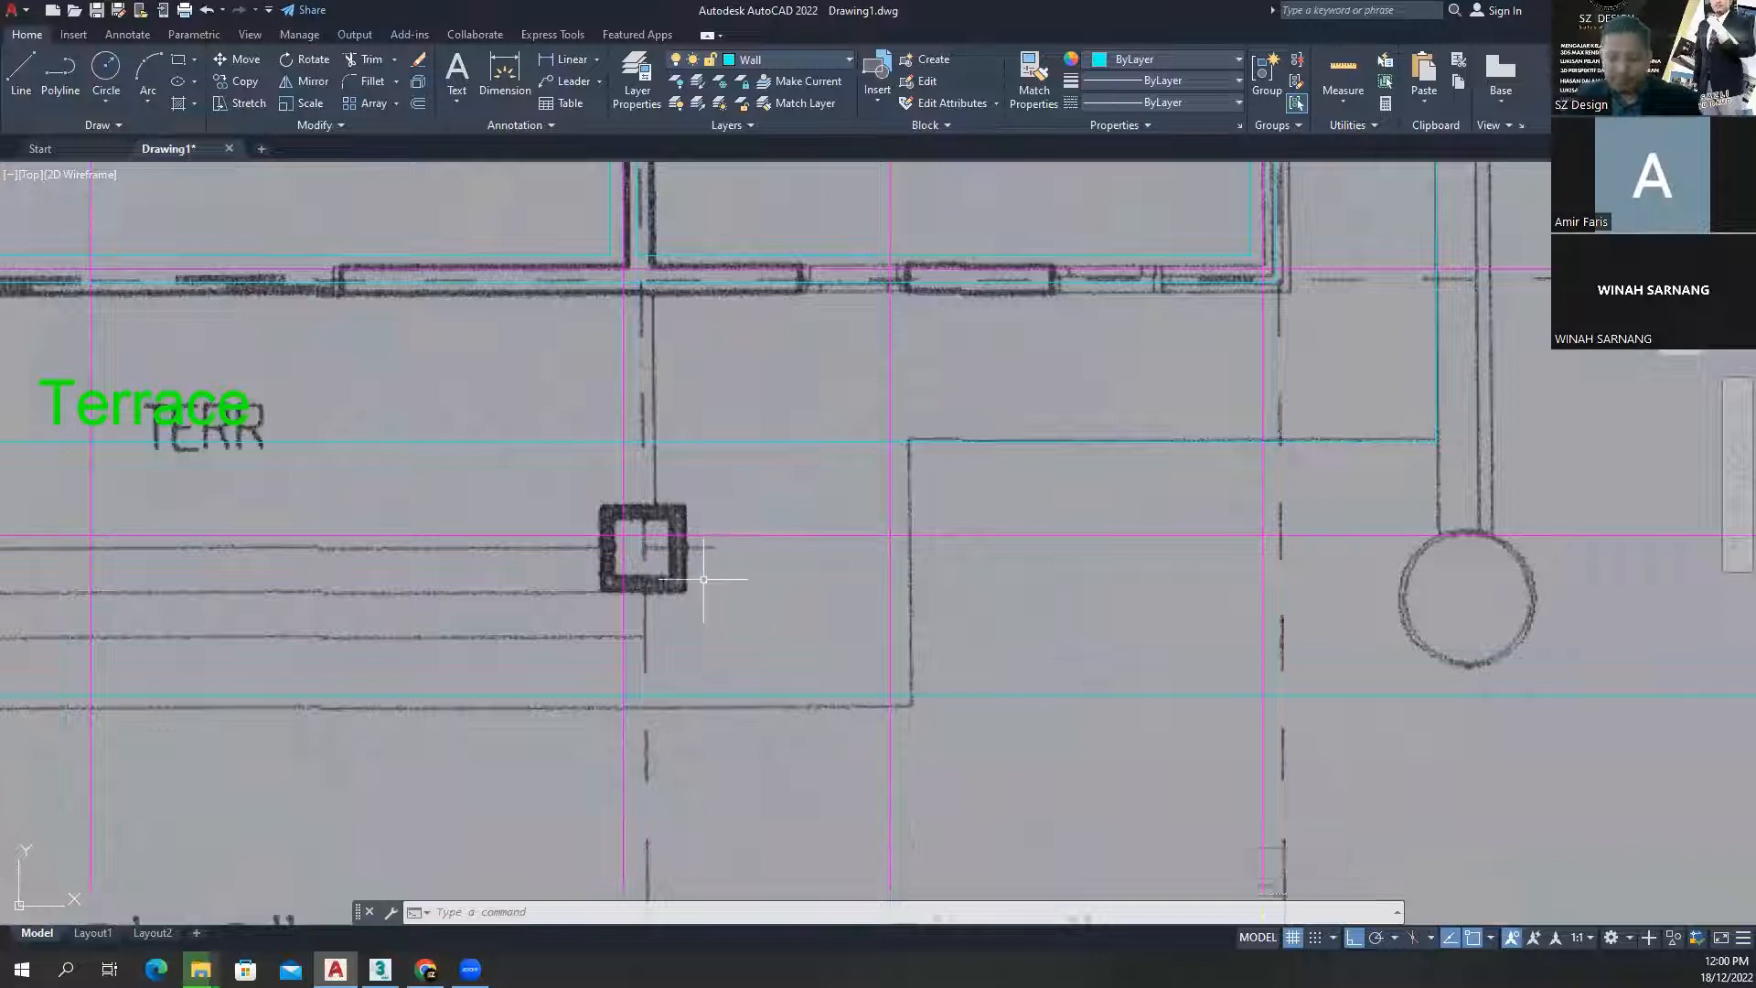
text(o)
key(Return)
text(75)
key(Return)
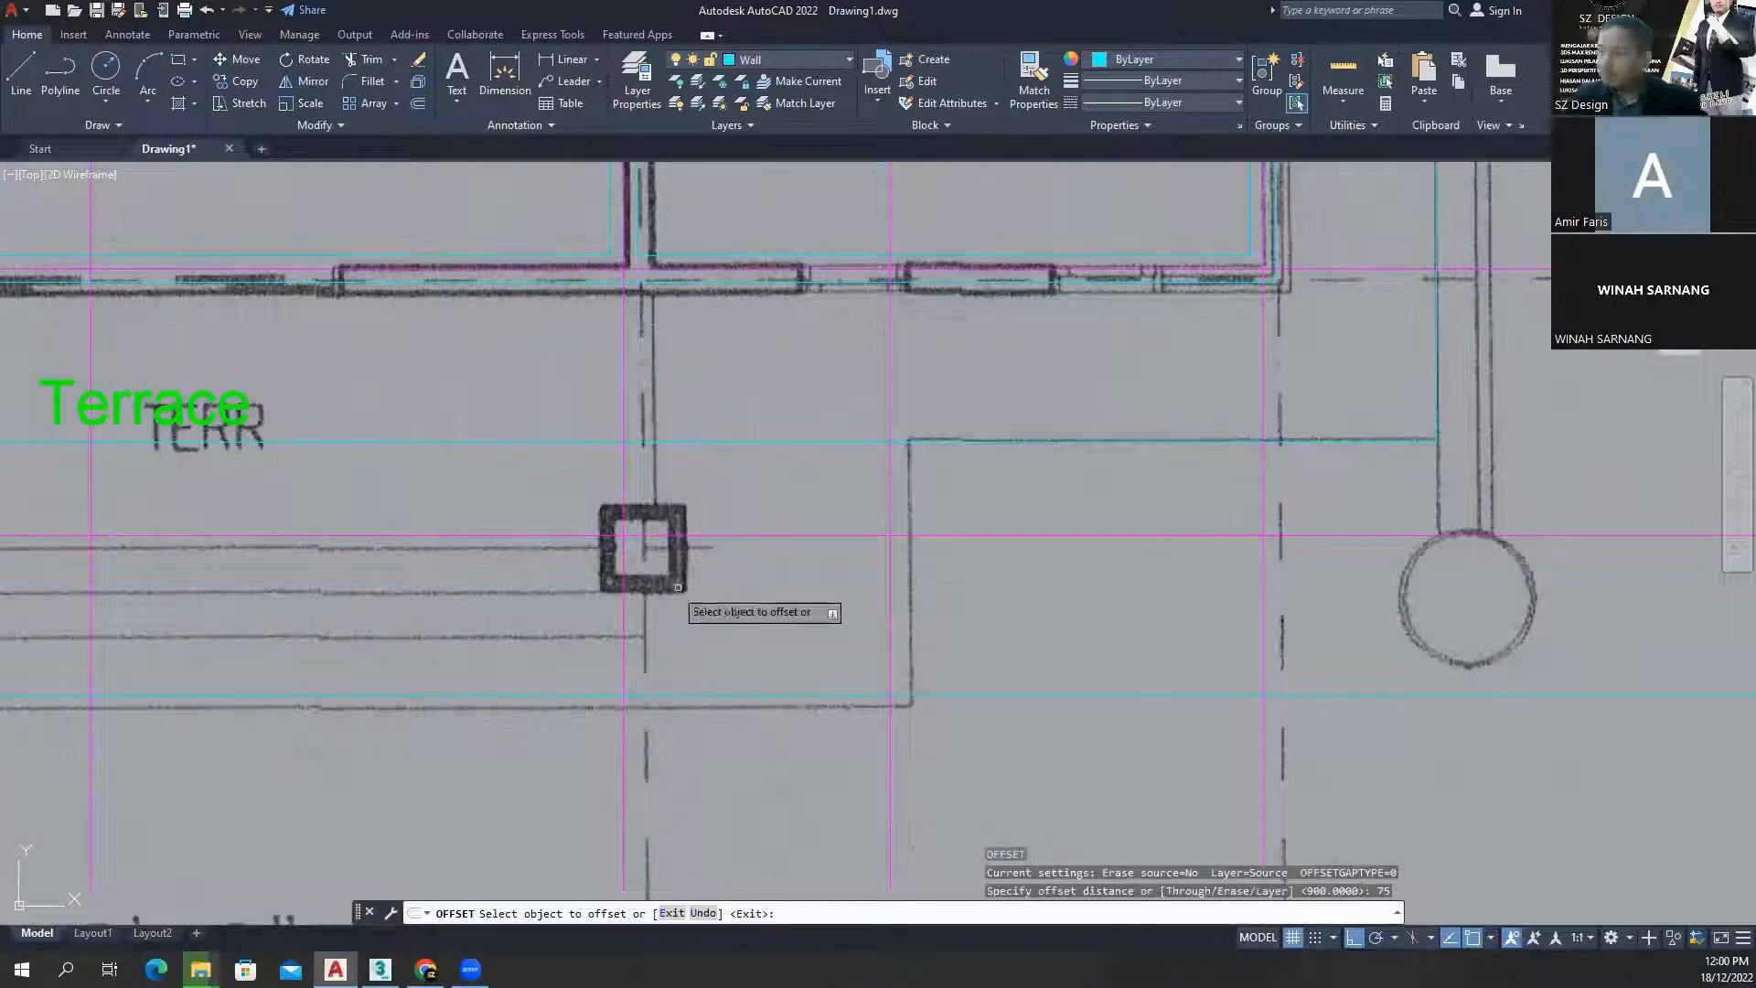
click(626, 523)
click(852, 519)
key(Escape)
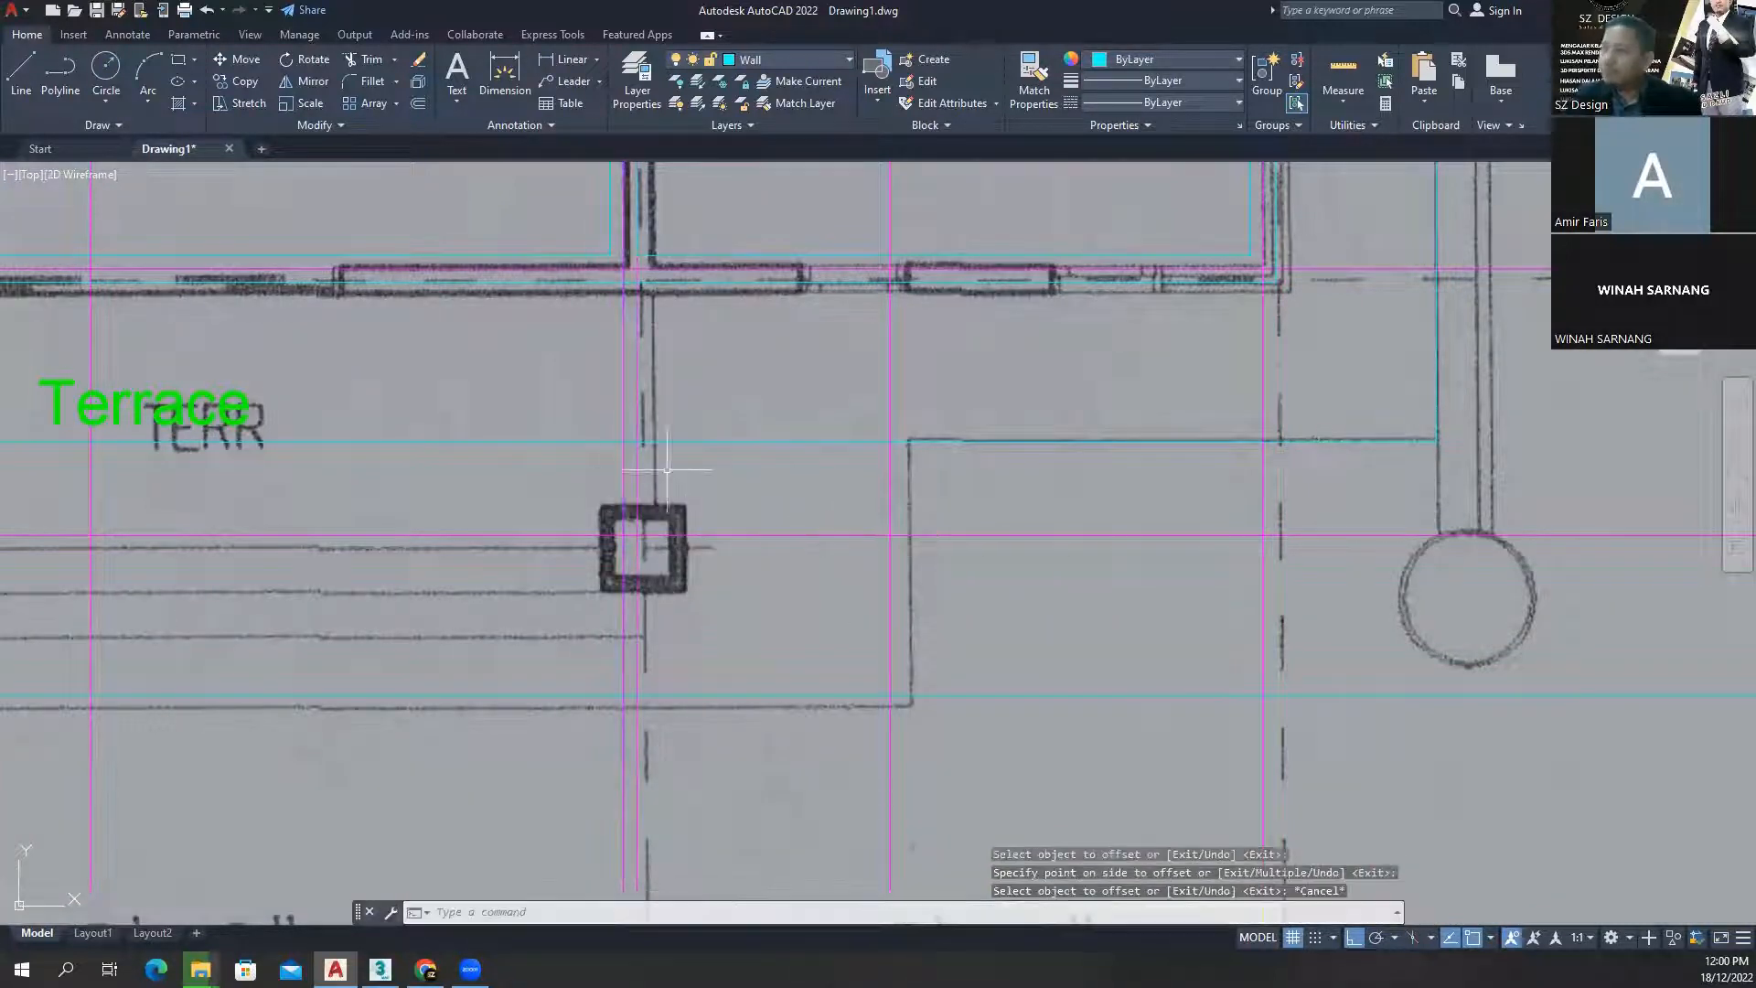
key(Escape)
- Offset the 75 helper line at the rightmost front column 900 to the right and delete the helper line
click(421, 106)
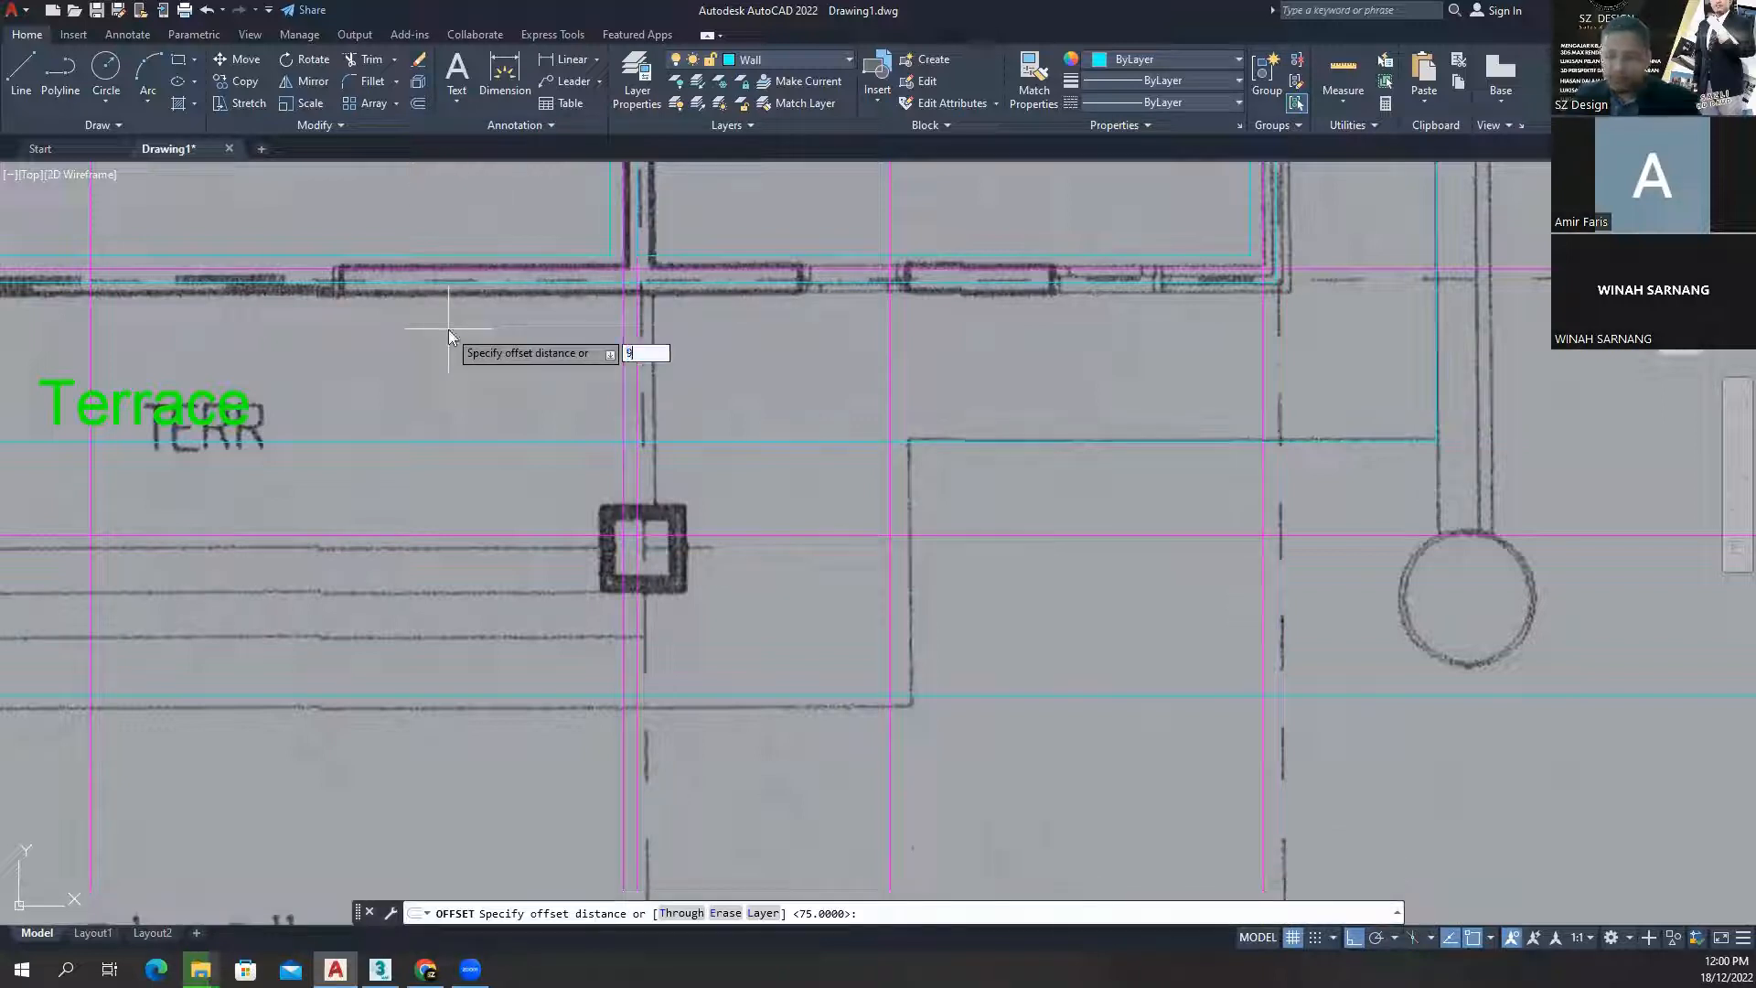
text(900)
key(Return)
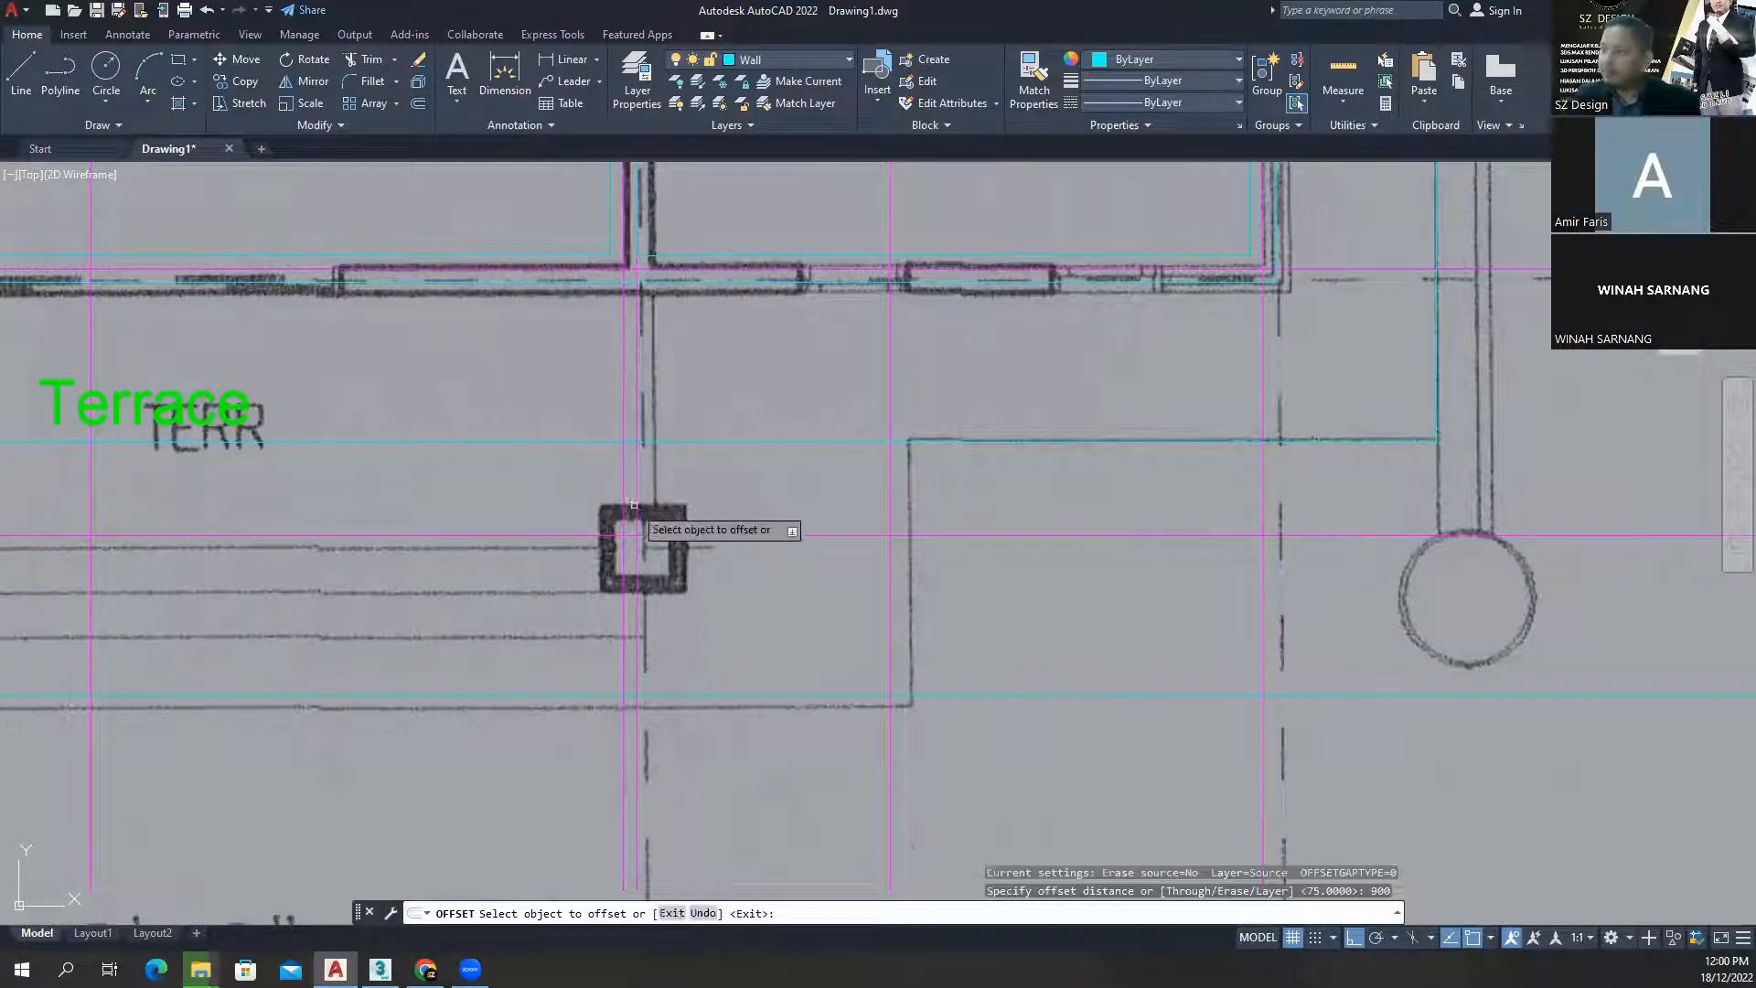
click(635, 505)
click(914, 548)
key(Escape)
key(Escape)
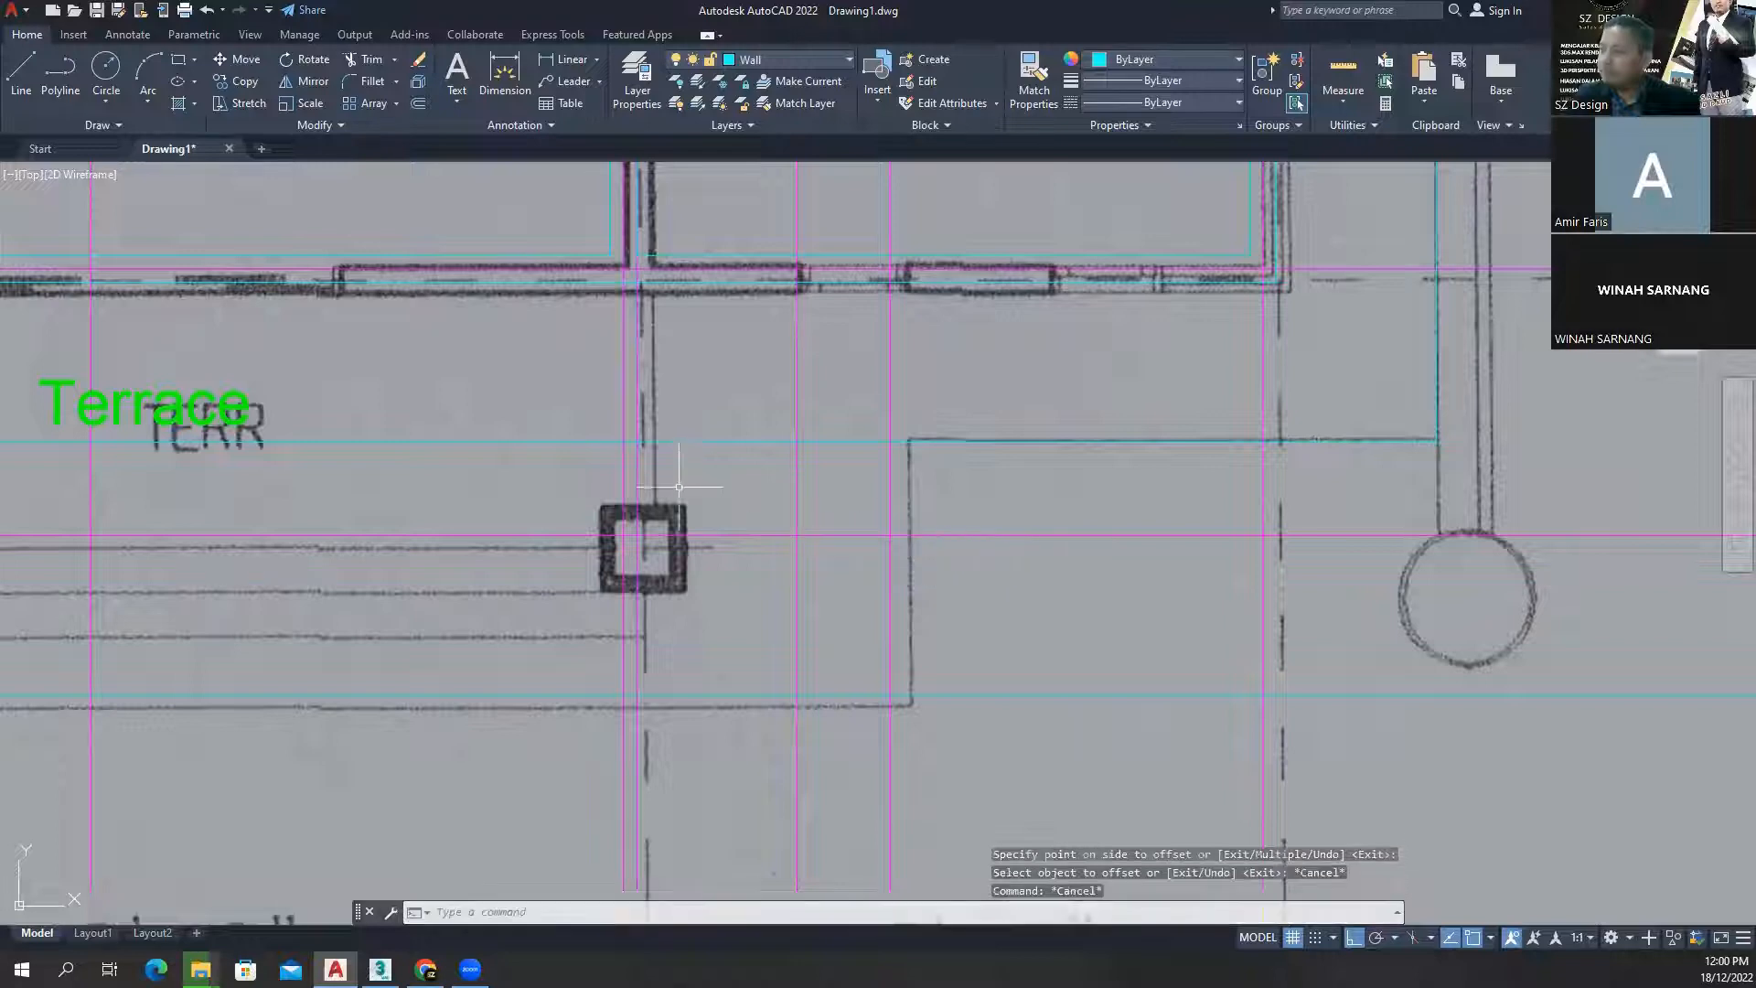
click(639, 469)
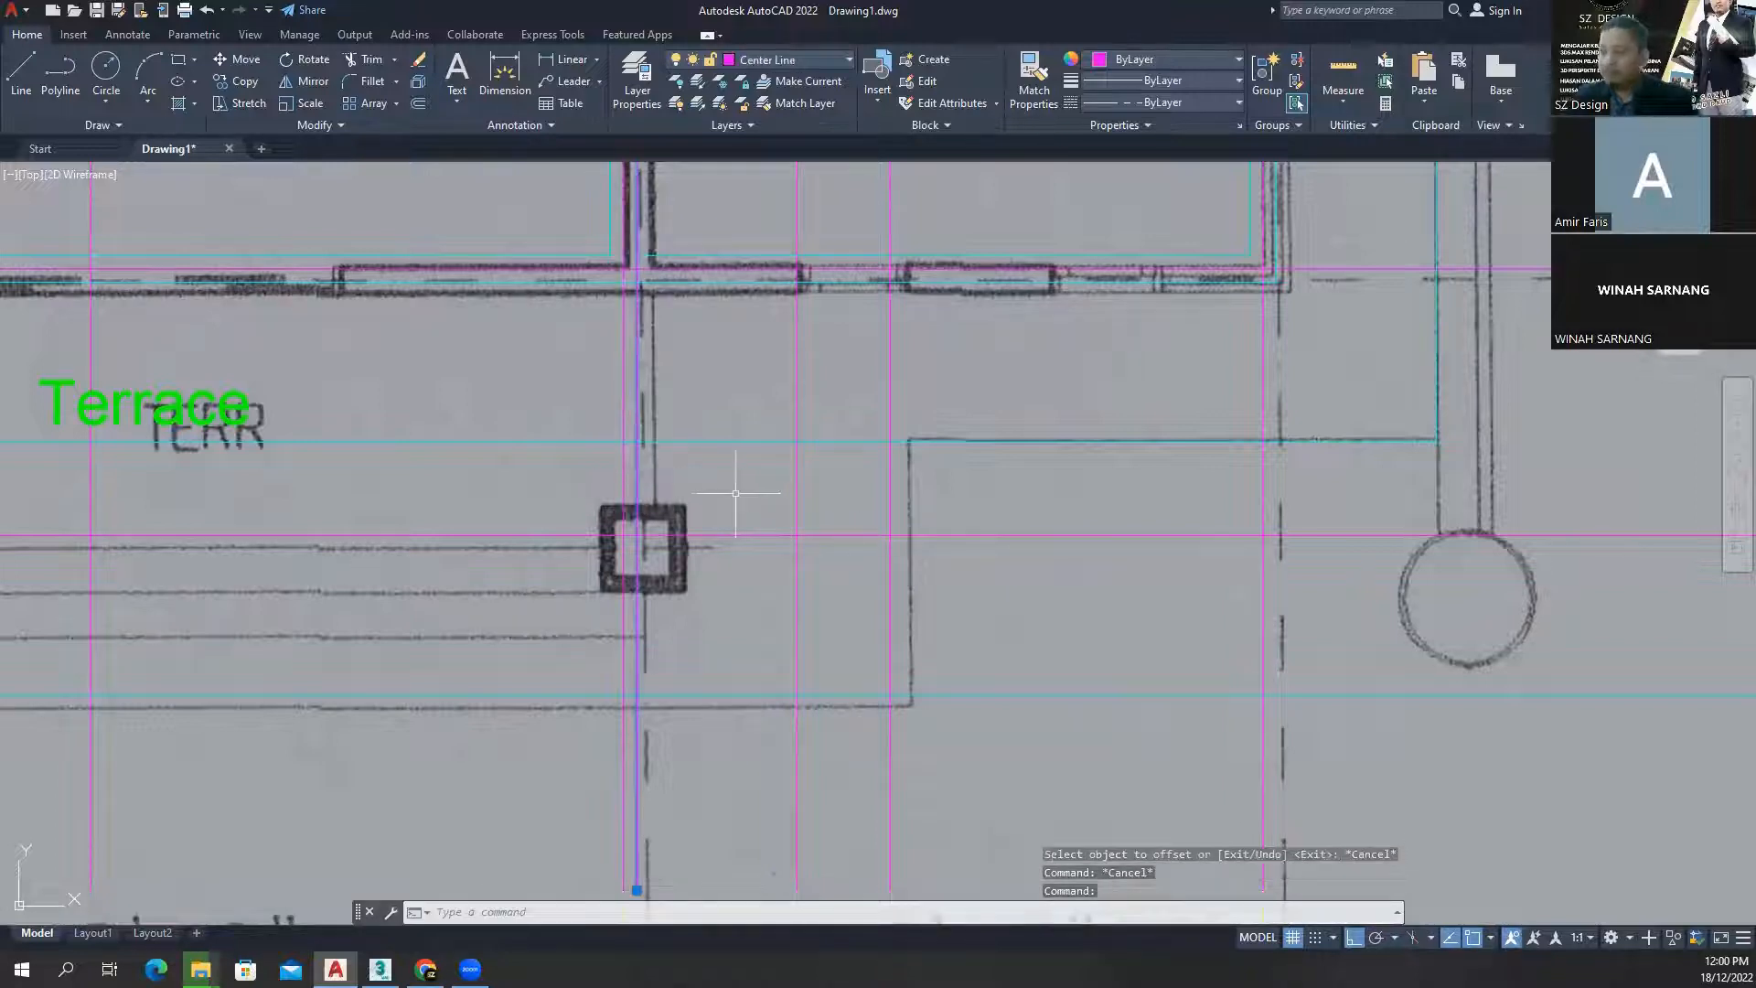
key(Delete)
- Match the properties of the horizontal outline below the front columns onto the vertical line 900 right of the rightmost column
middle_drag(732, 502, 790, 548)
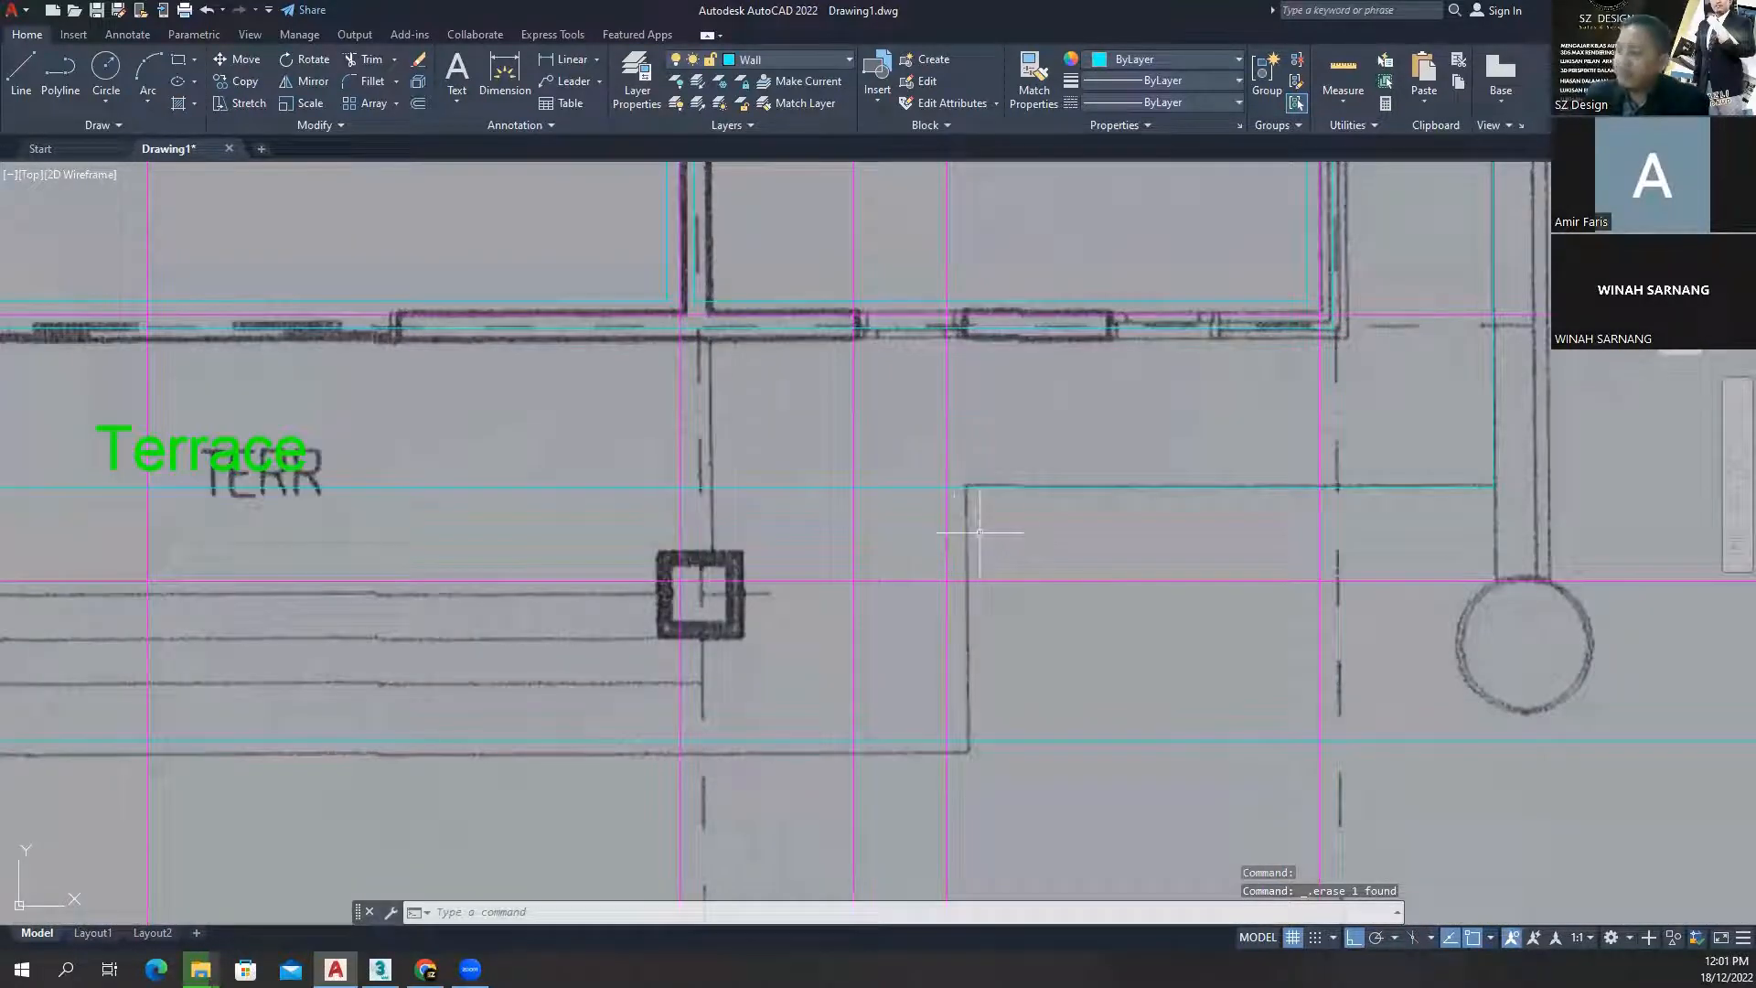
text(ma)
key(Return)
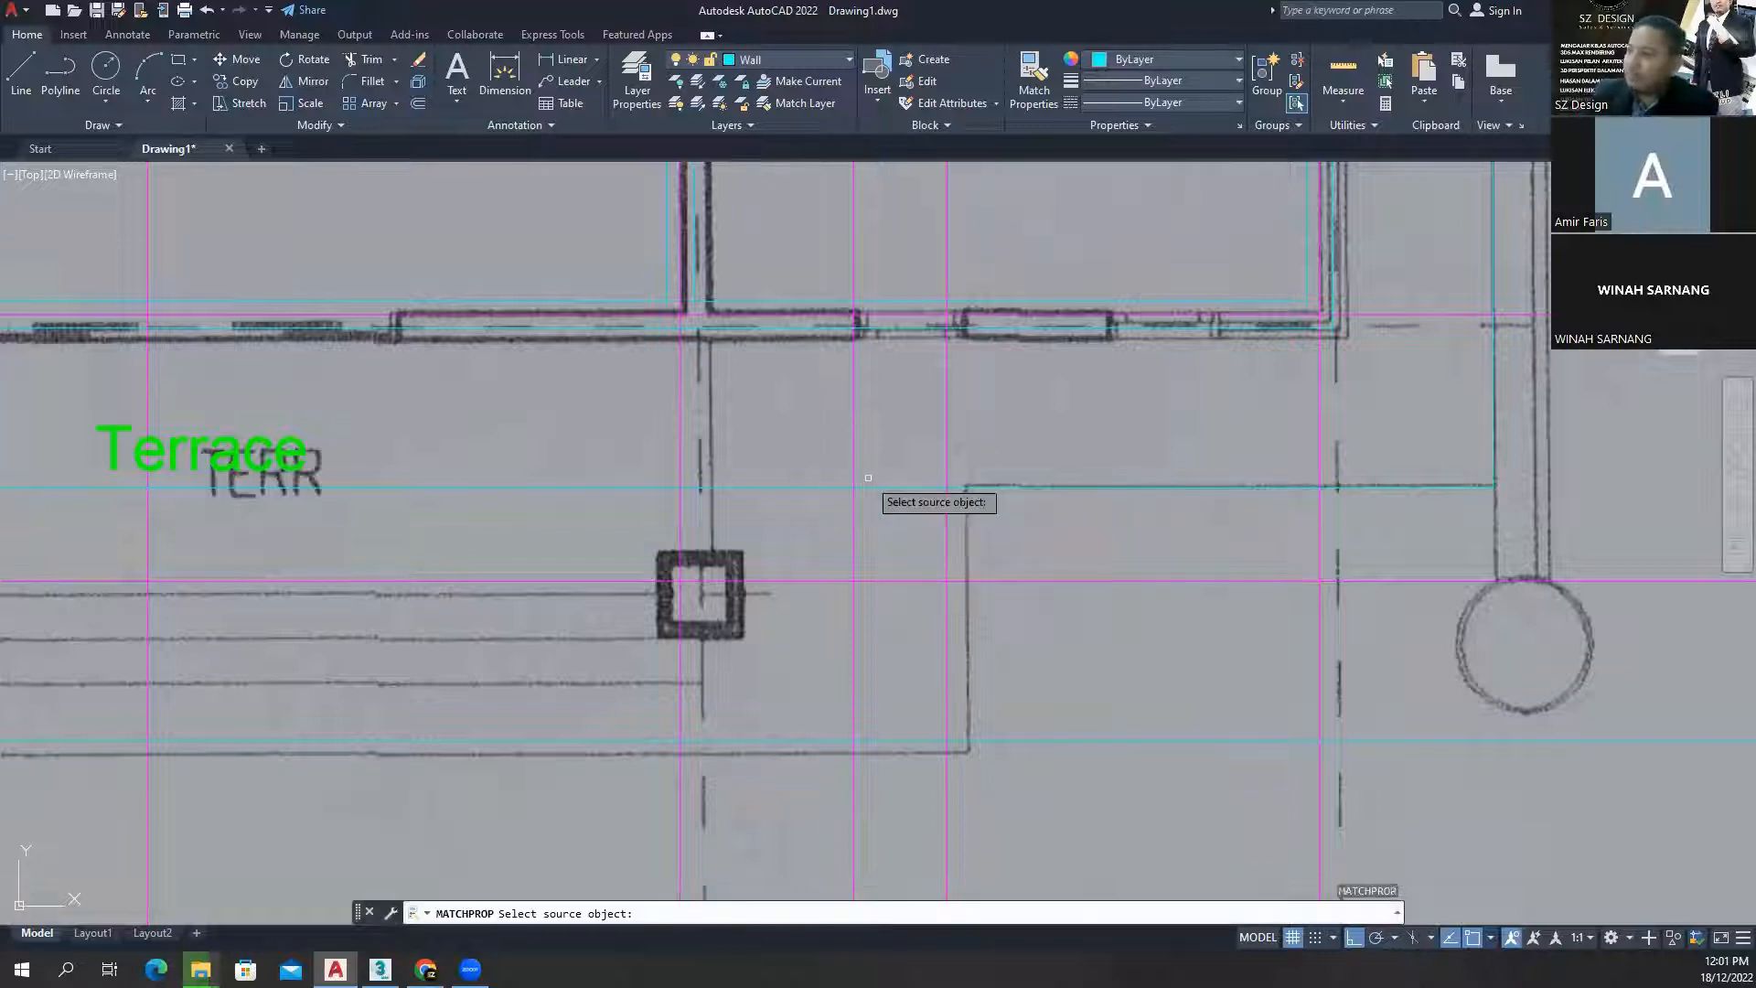
click(881, 740)
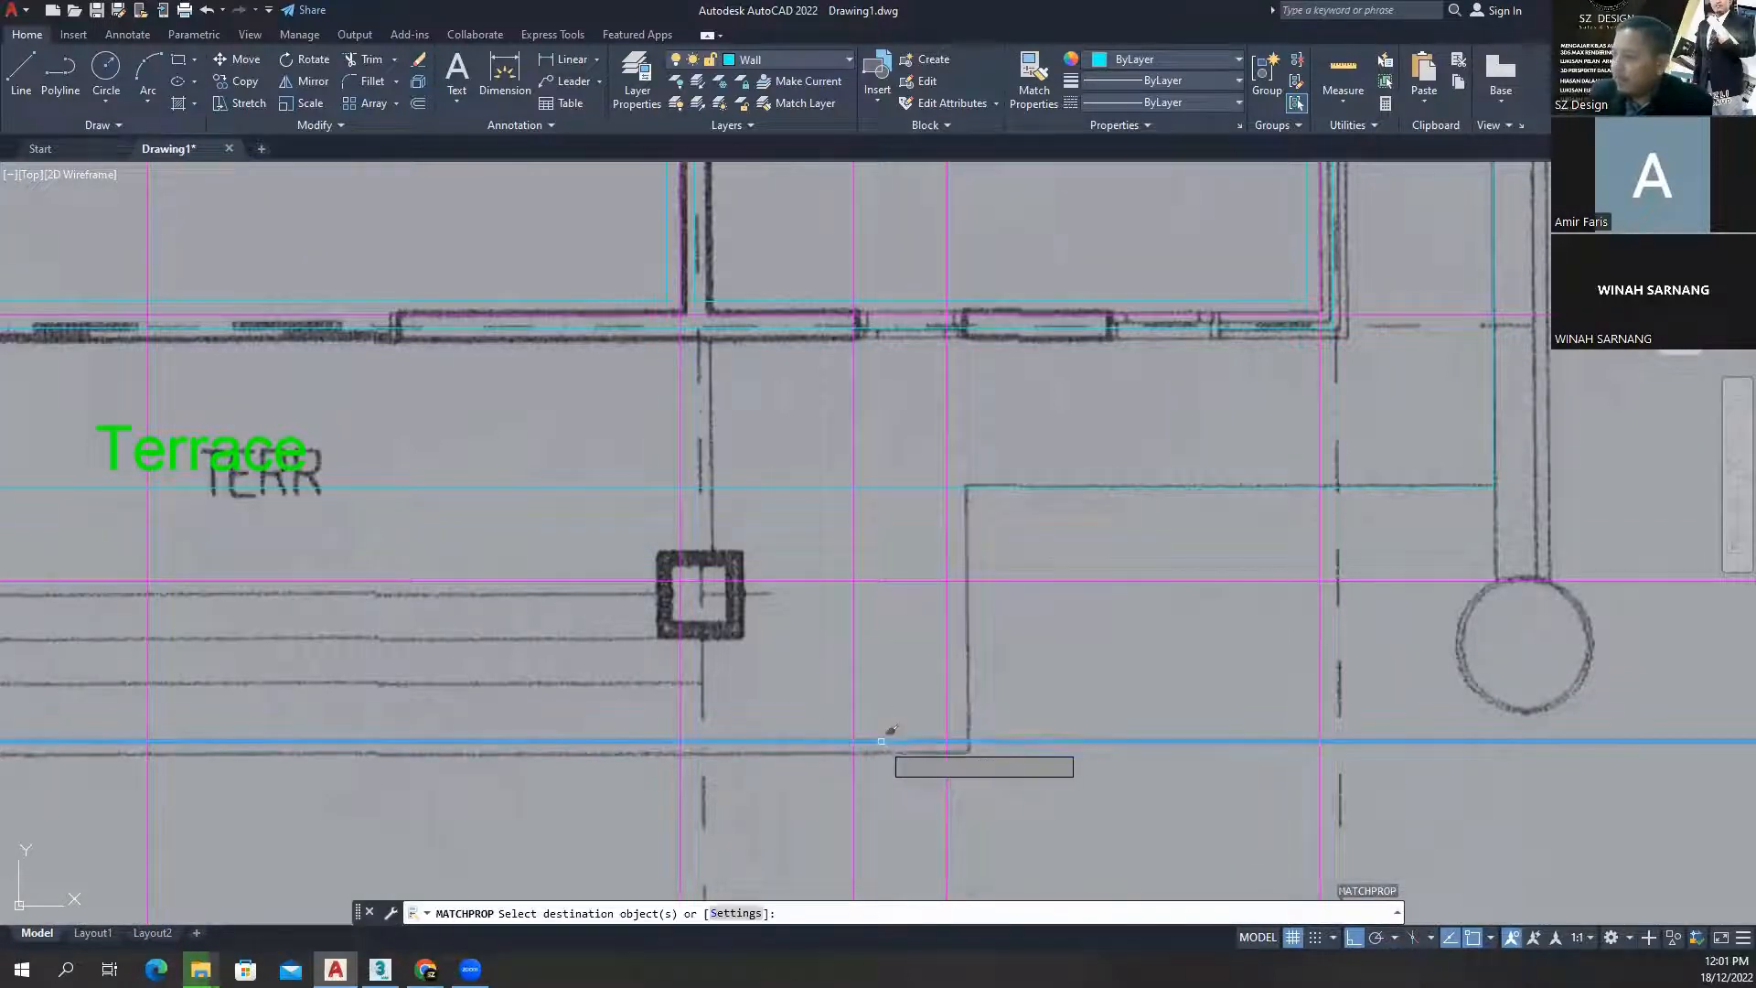
click(853, 728)
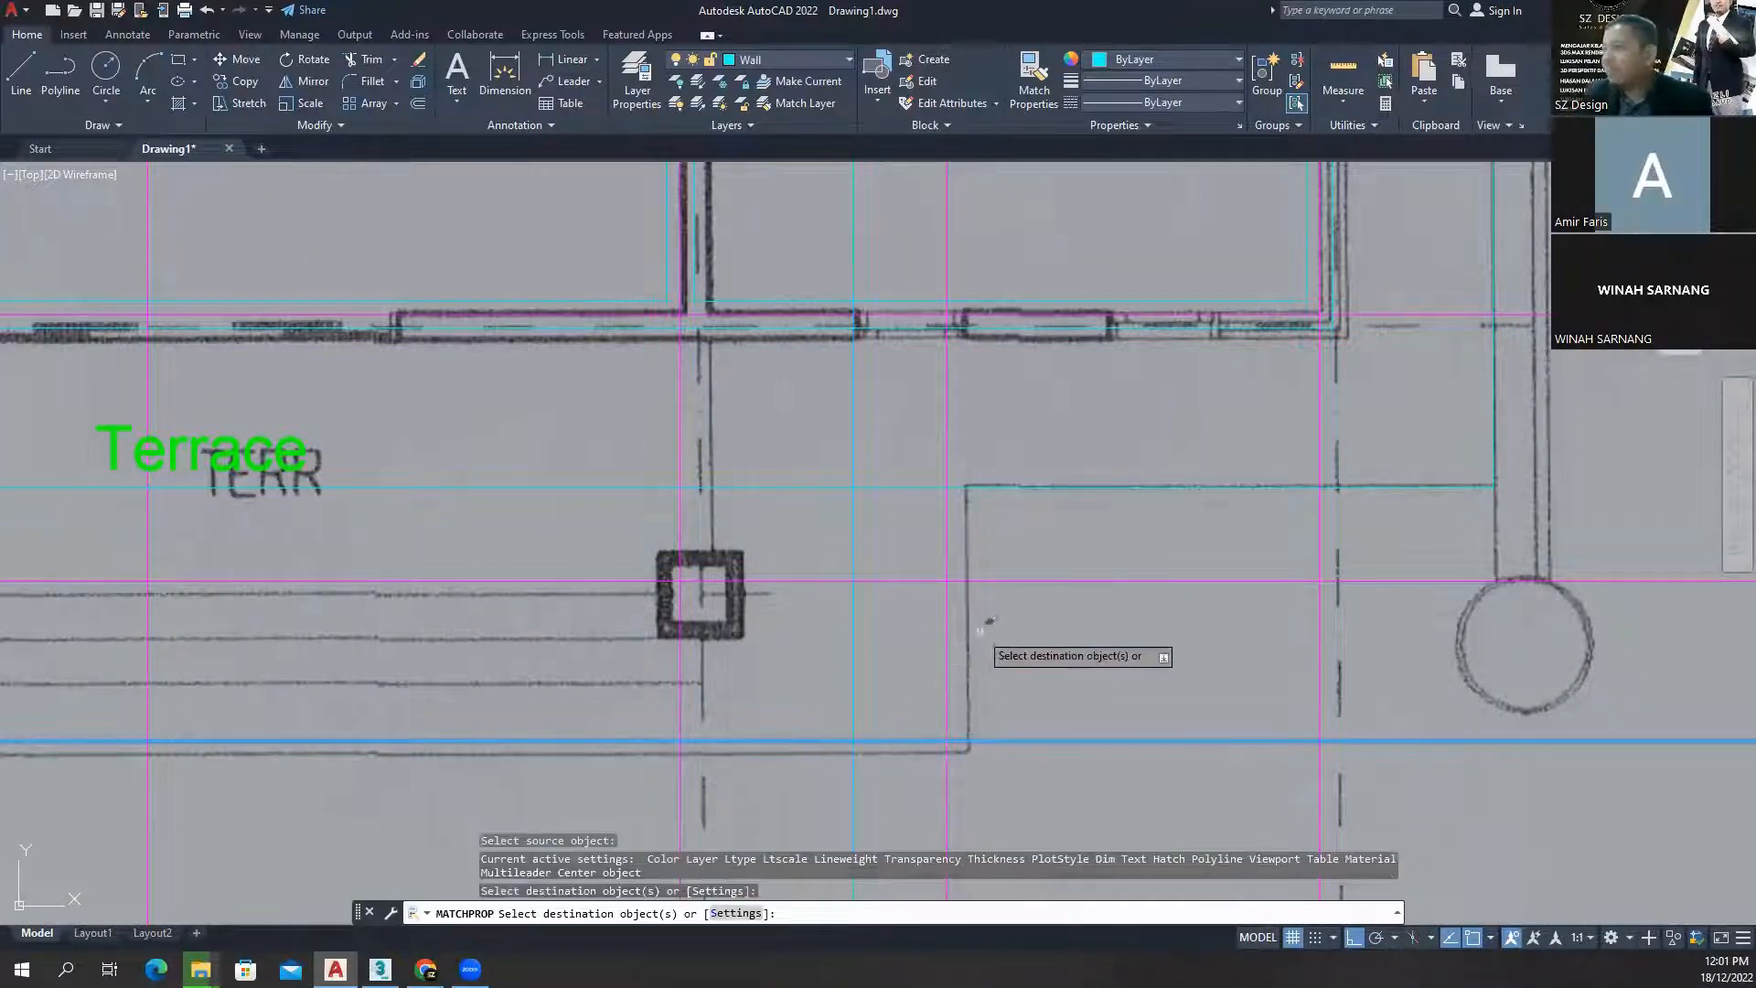
key(Escape)
key(Escape)
- Move the vertical outline beside the rightmost front column 600 to the right
click(869, 631)
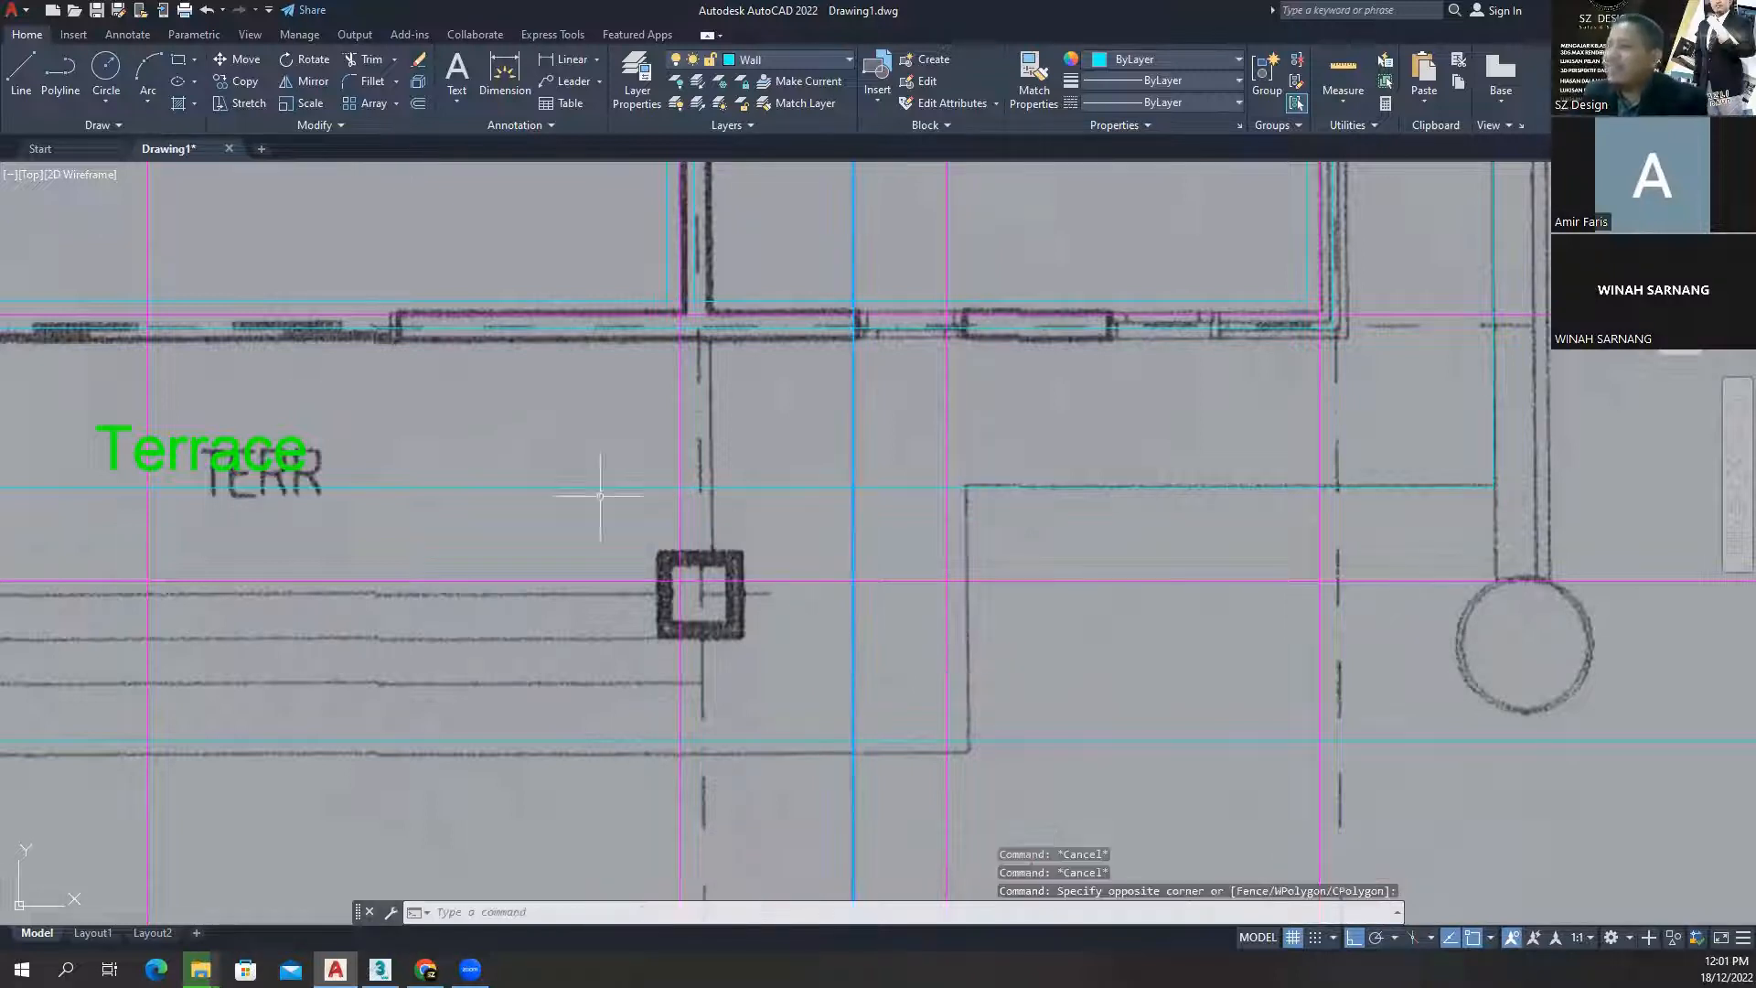
click(239, 61)
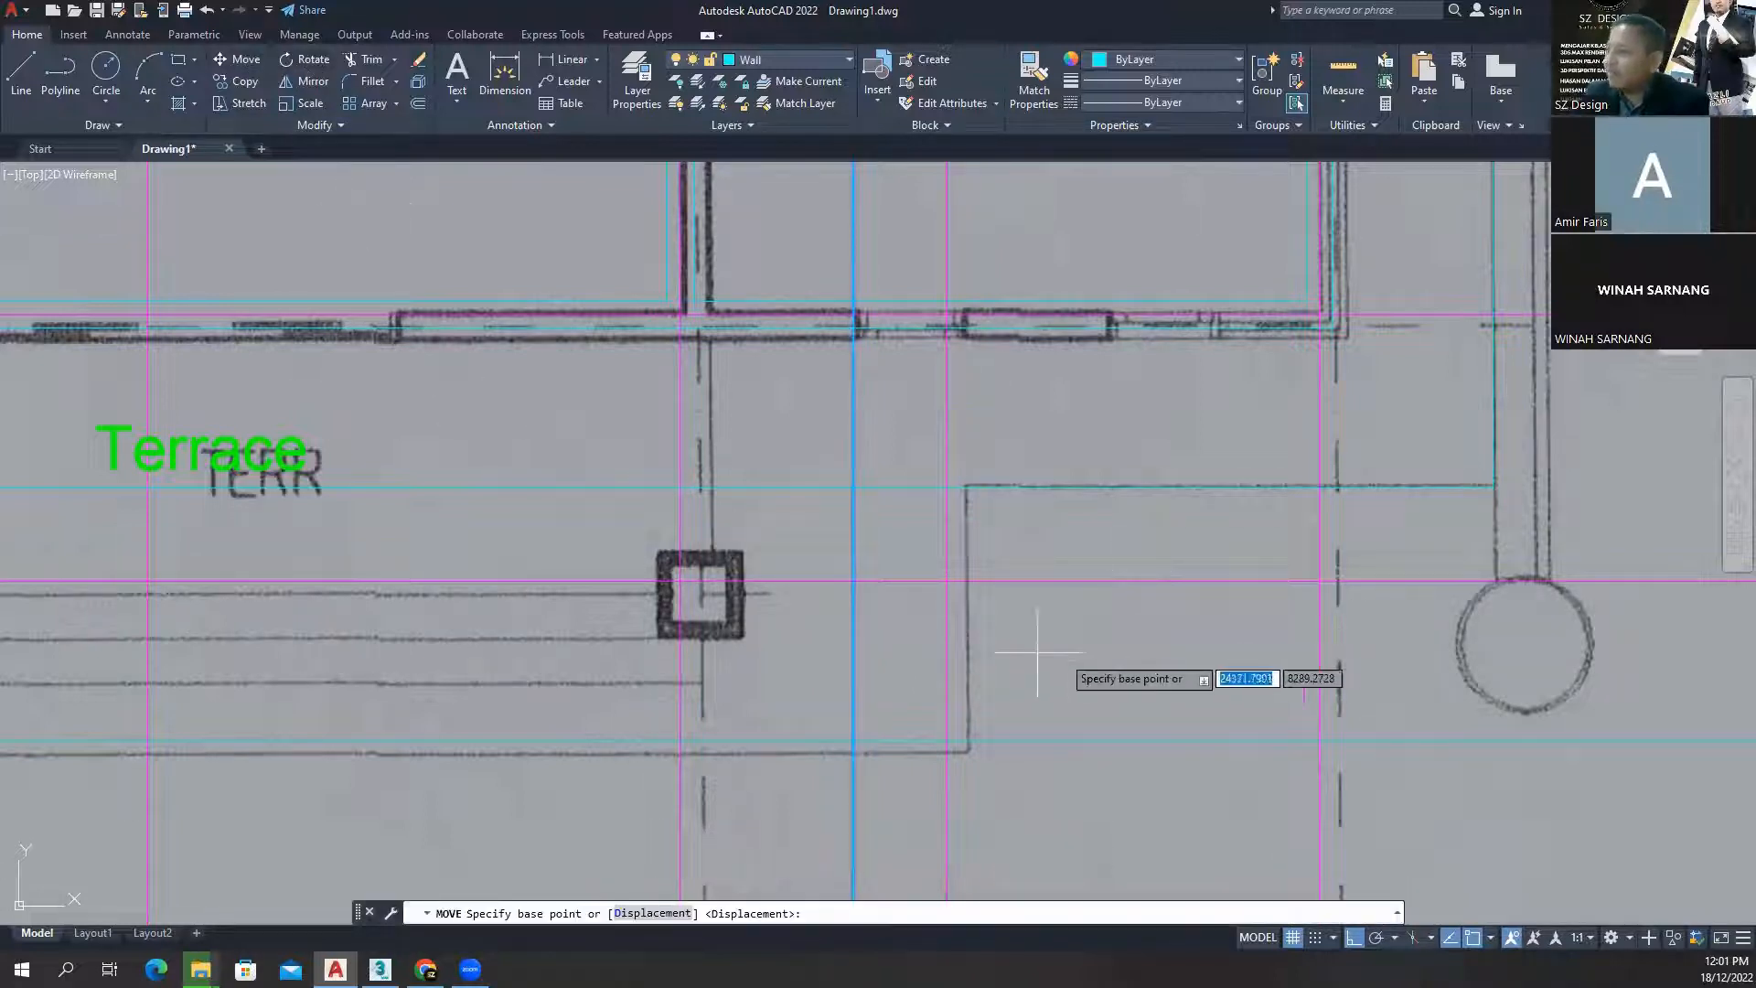
click(1047, 643)
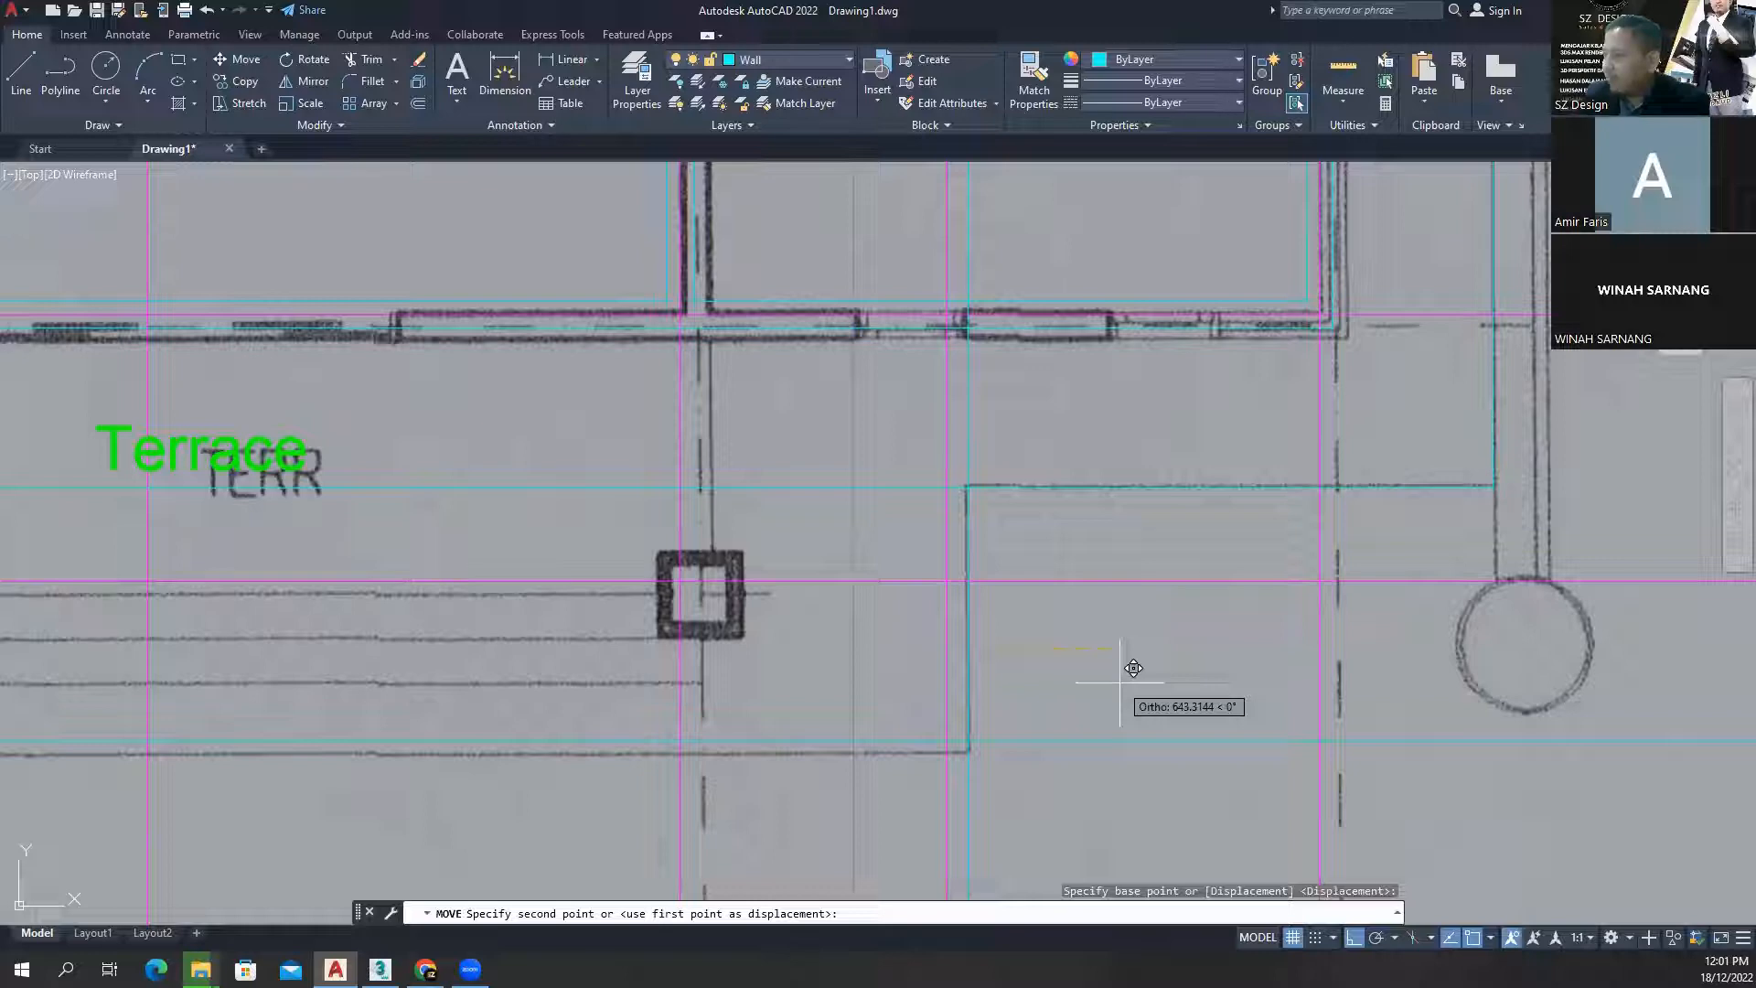
text(600)
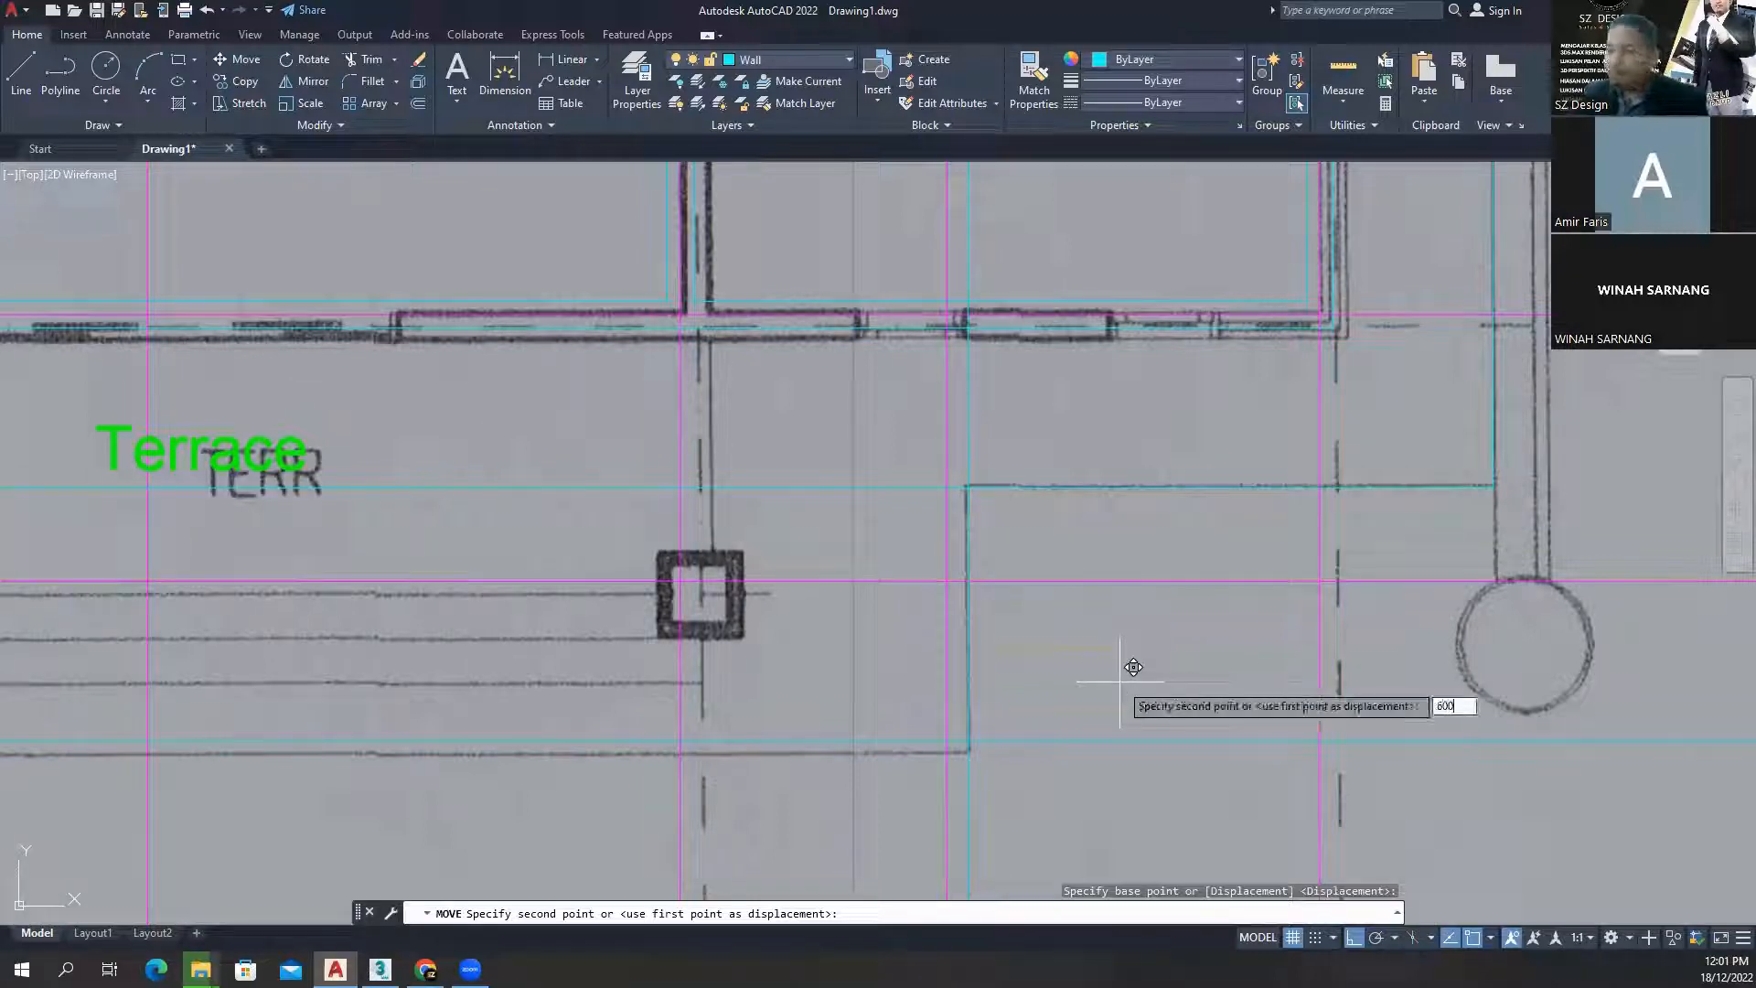
key(Return)
key(Escape)
key(Escape)
key(Escape)
- Fillet the horizontal outline below the master bedroom with the moved vertical outline to form the upper corner
scroll(823, 558, down, 4)
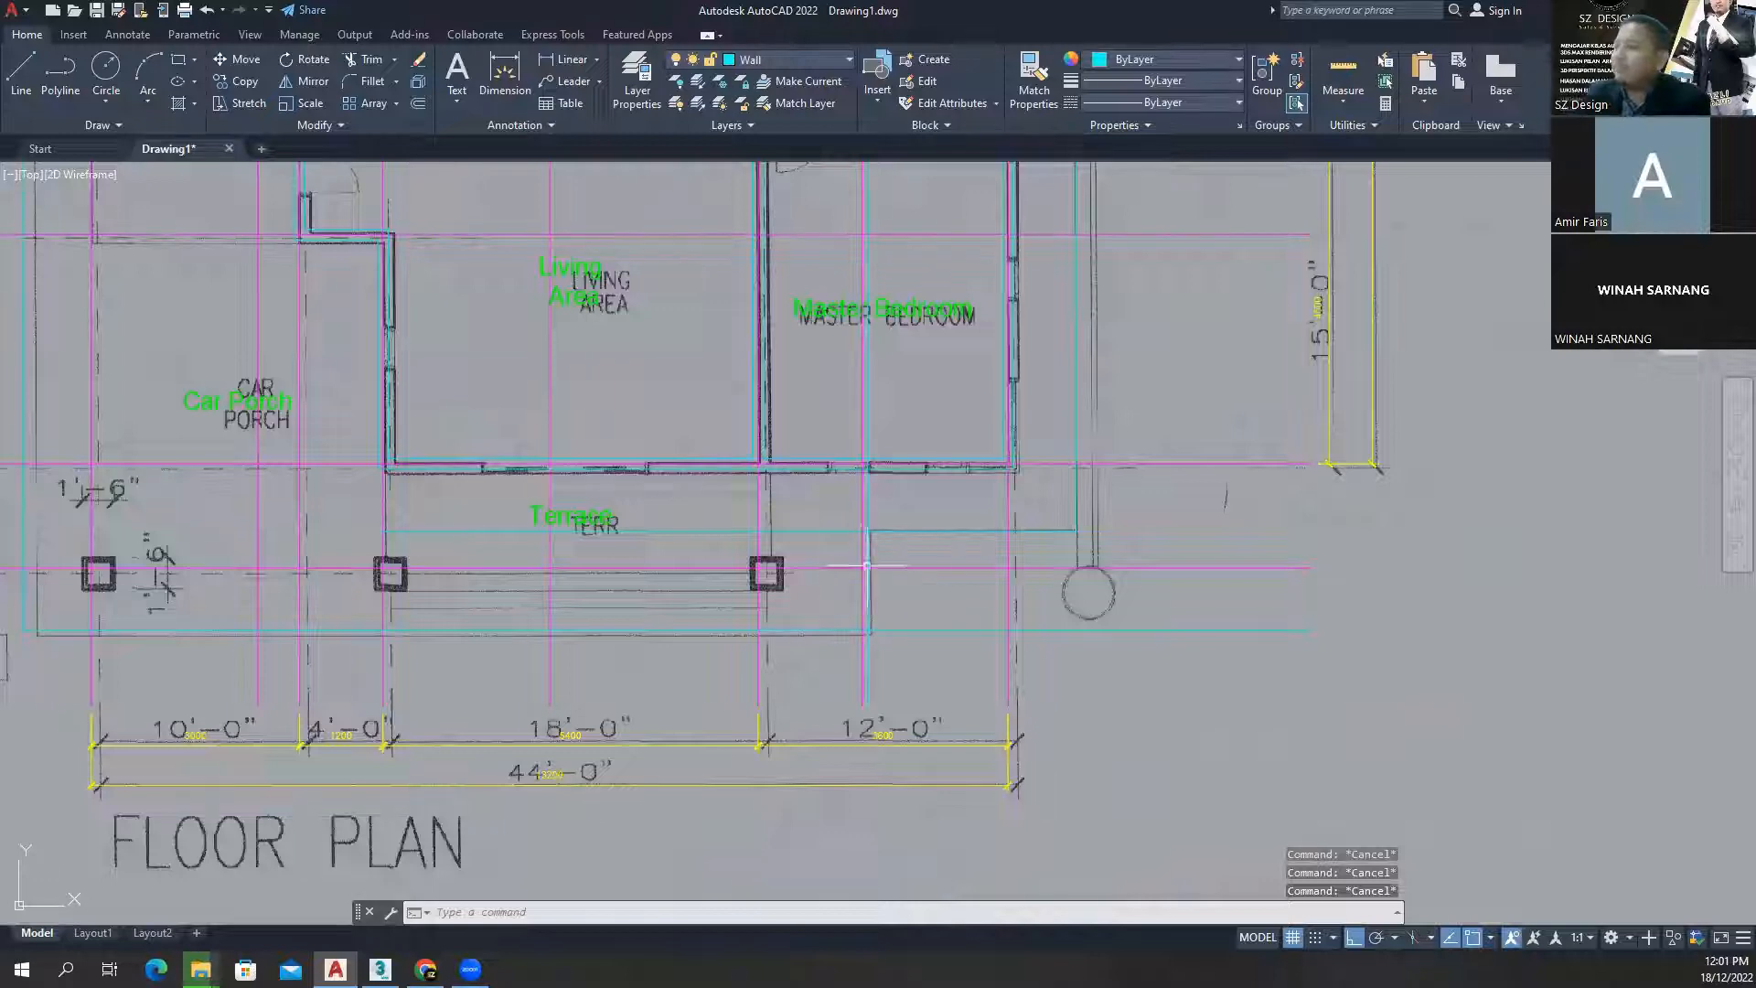
scroll(952, 551, up, 2)
middle_drag(920, 500, 929, 505)
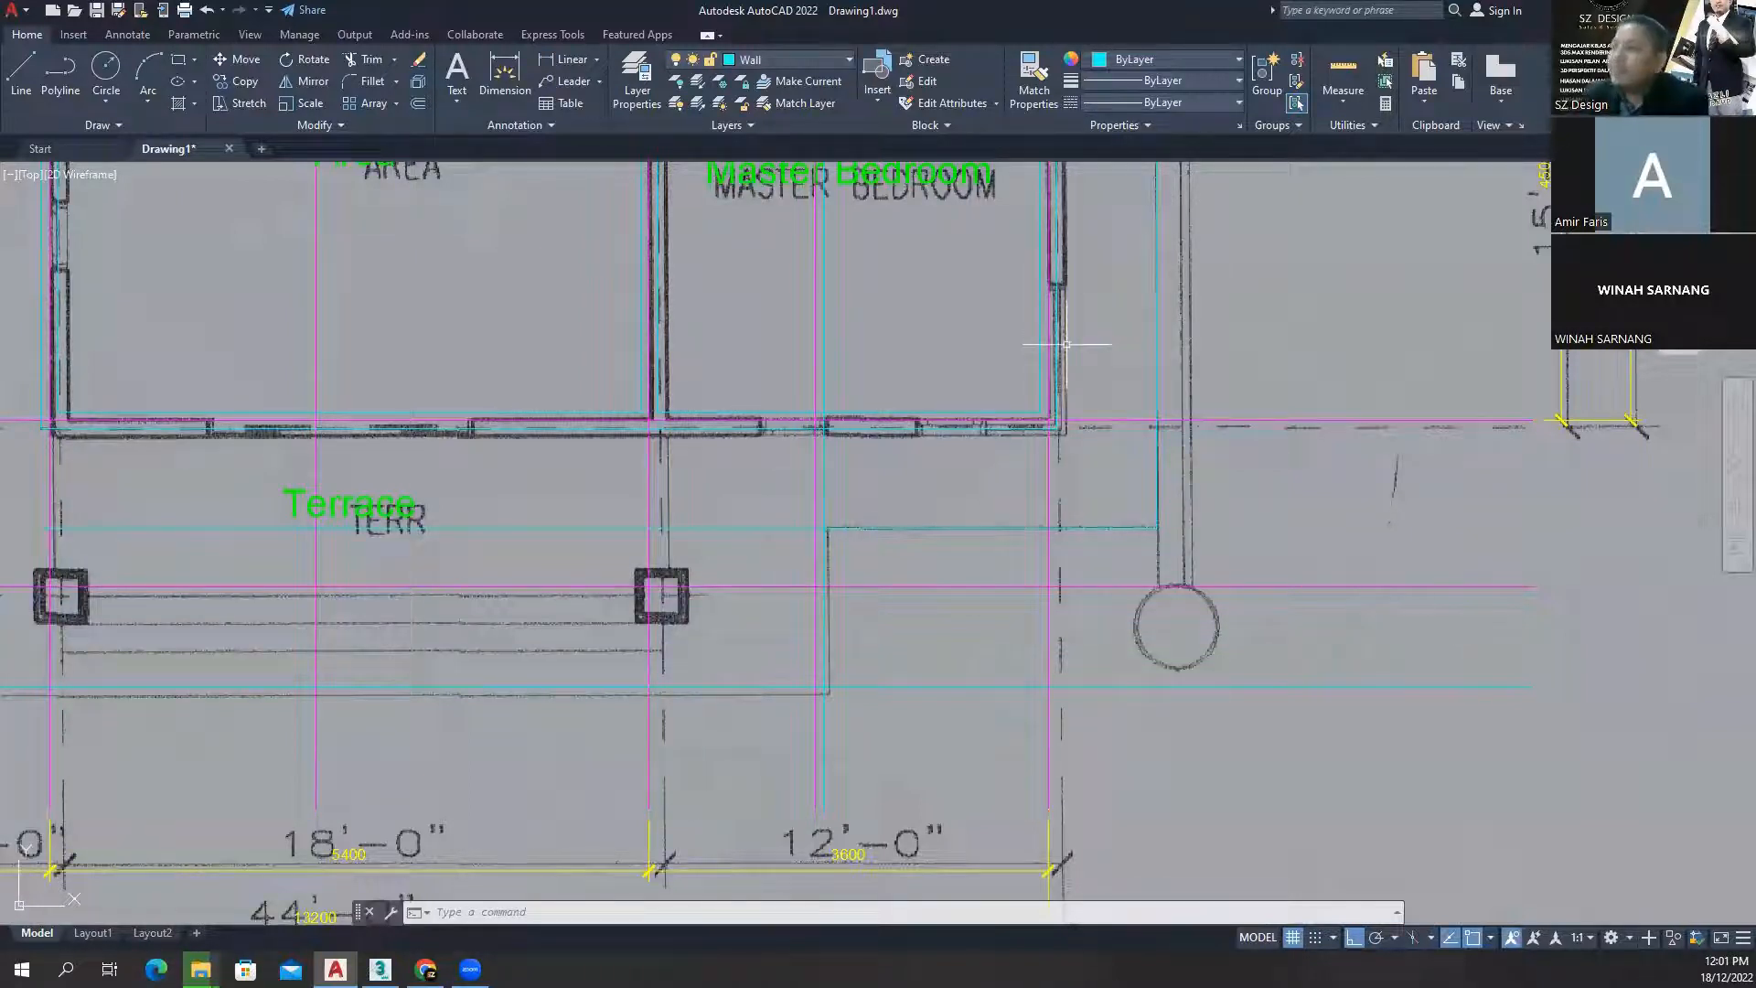
click(372, 80)
scroll(910, 571, up, 2)
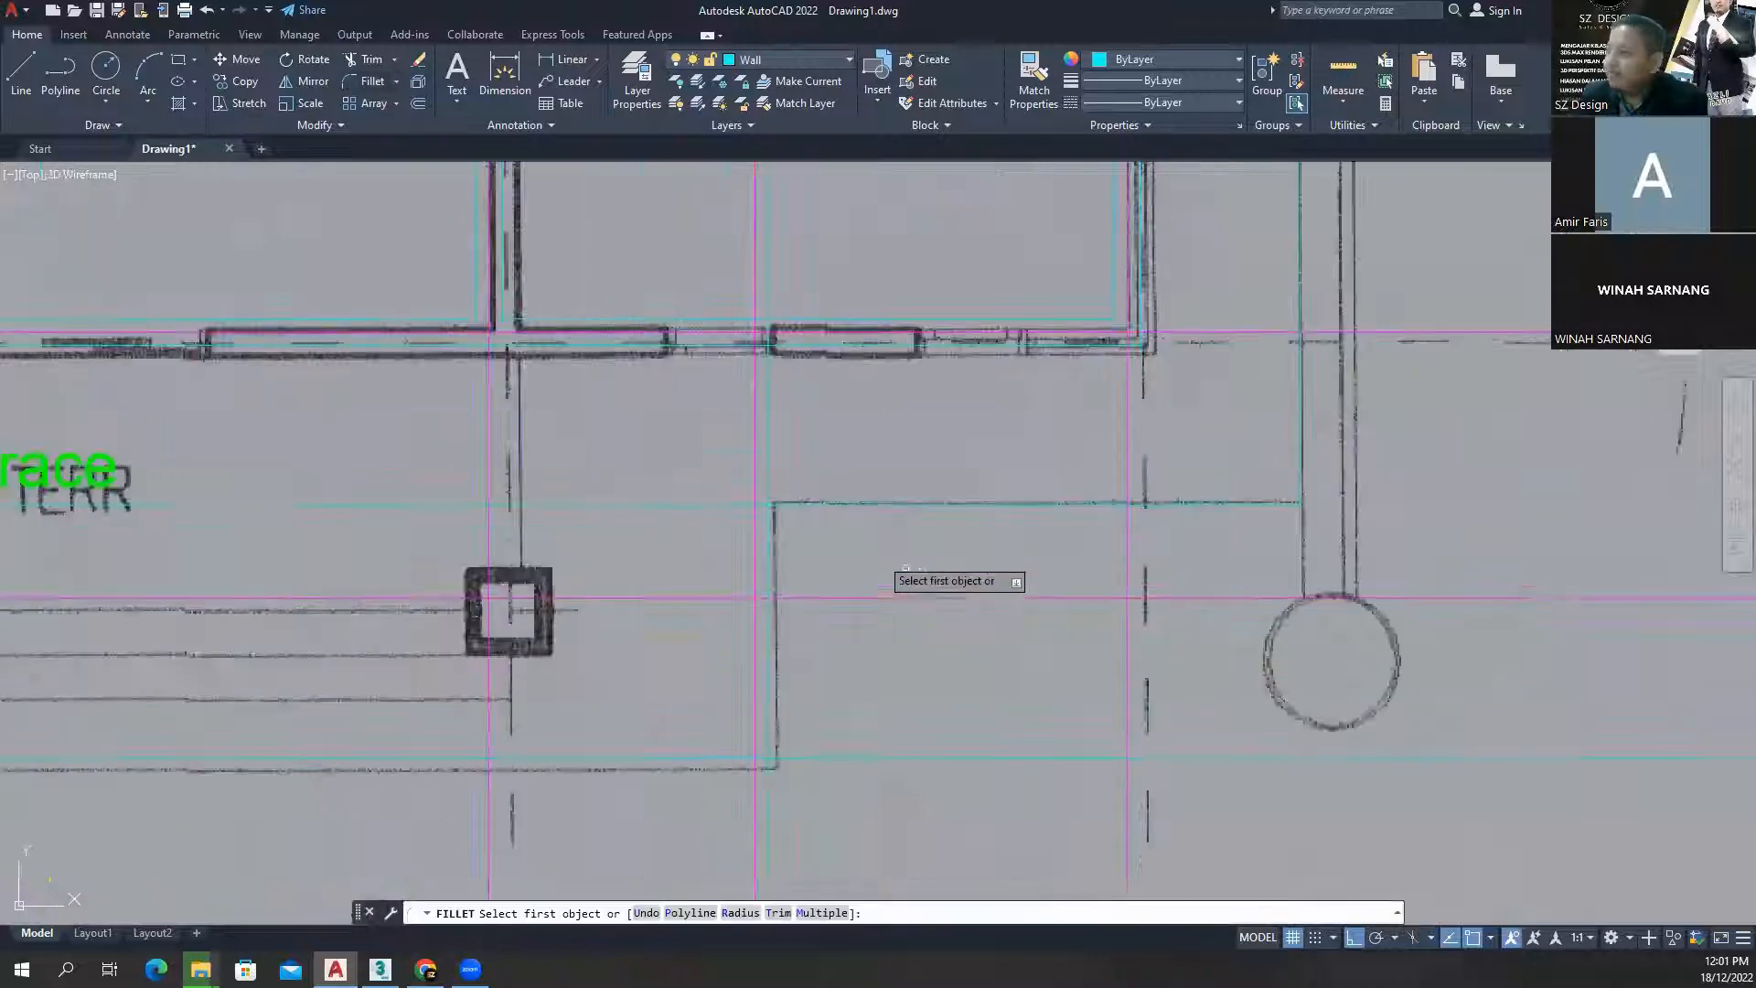
click(804, 504)
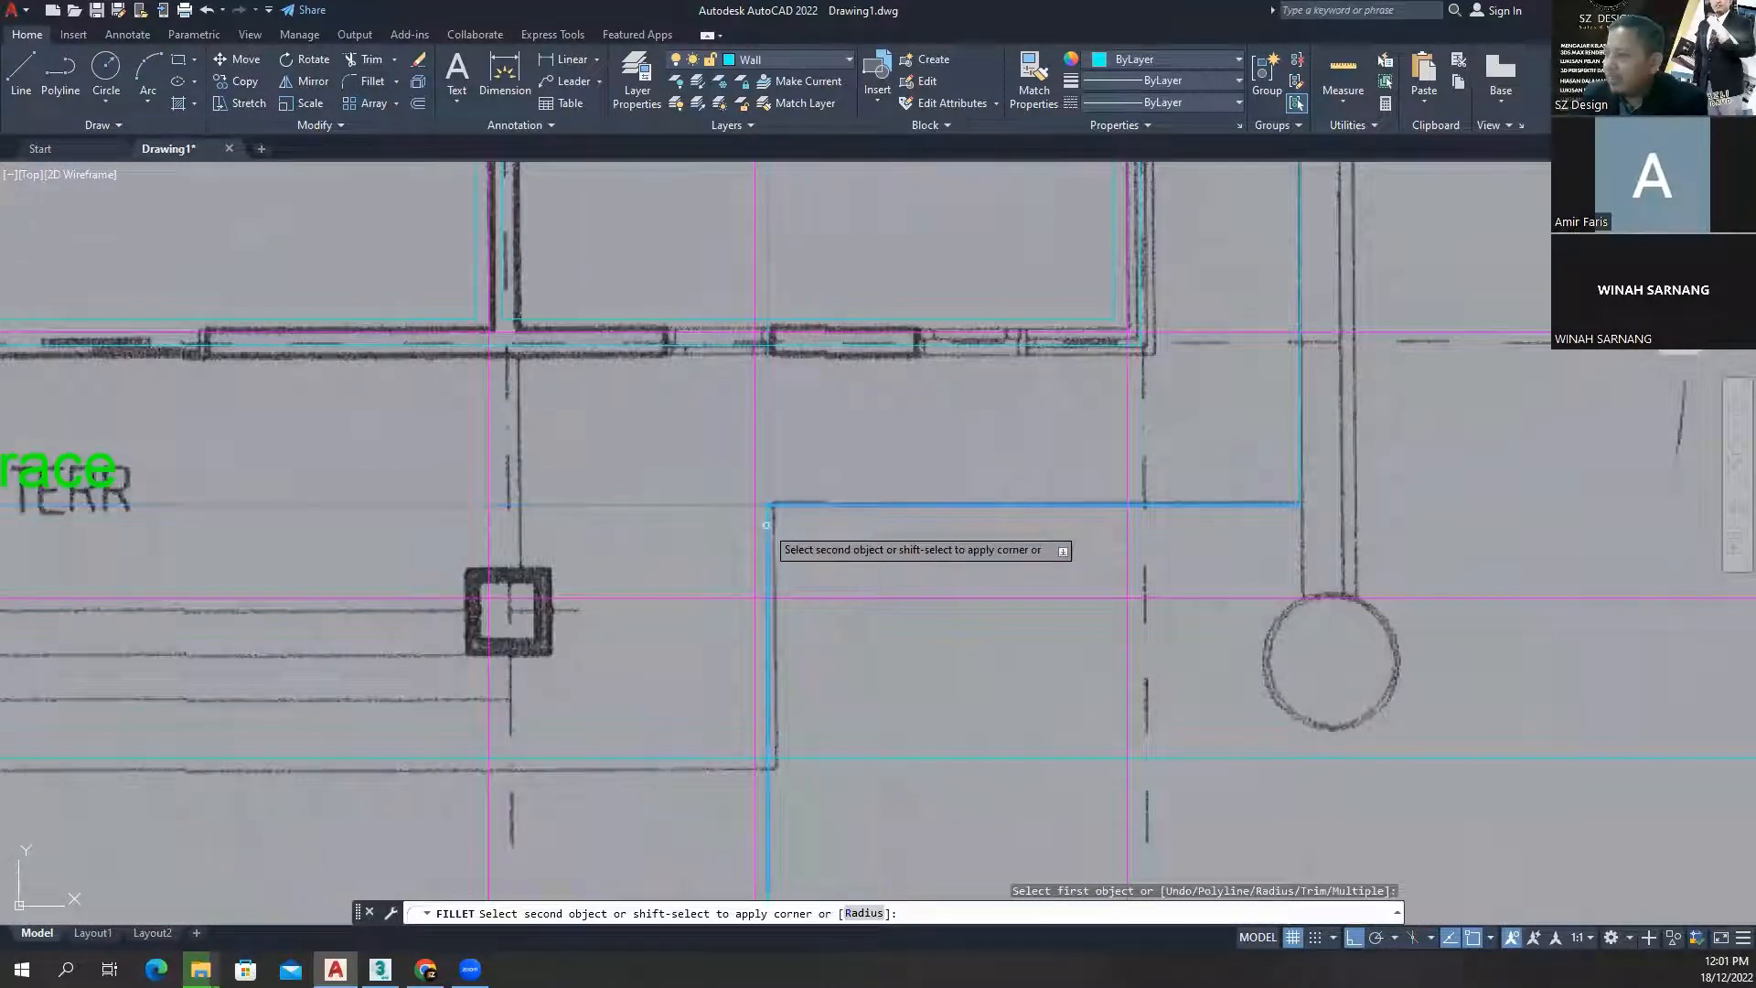
click(767, 524)
- Fillet the lower end of the vertical outline with the horizontal outline below the front columns
click(373, 81)
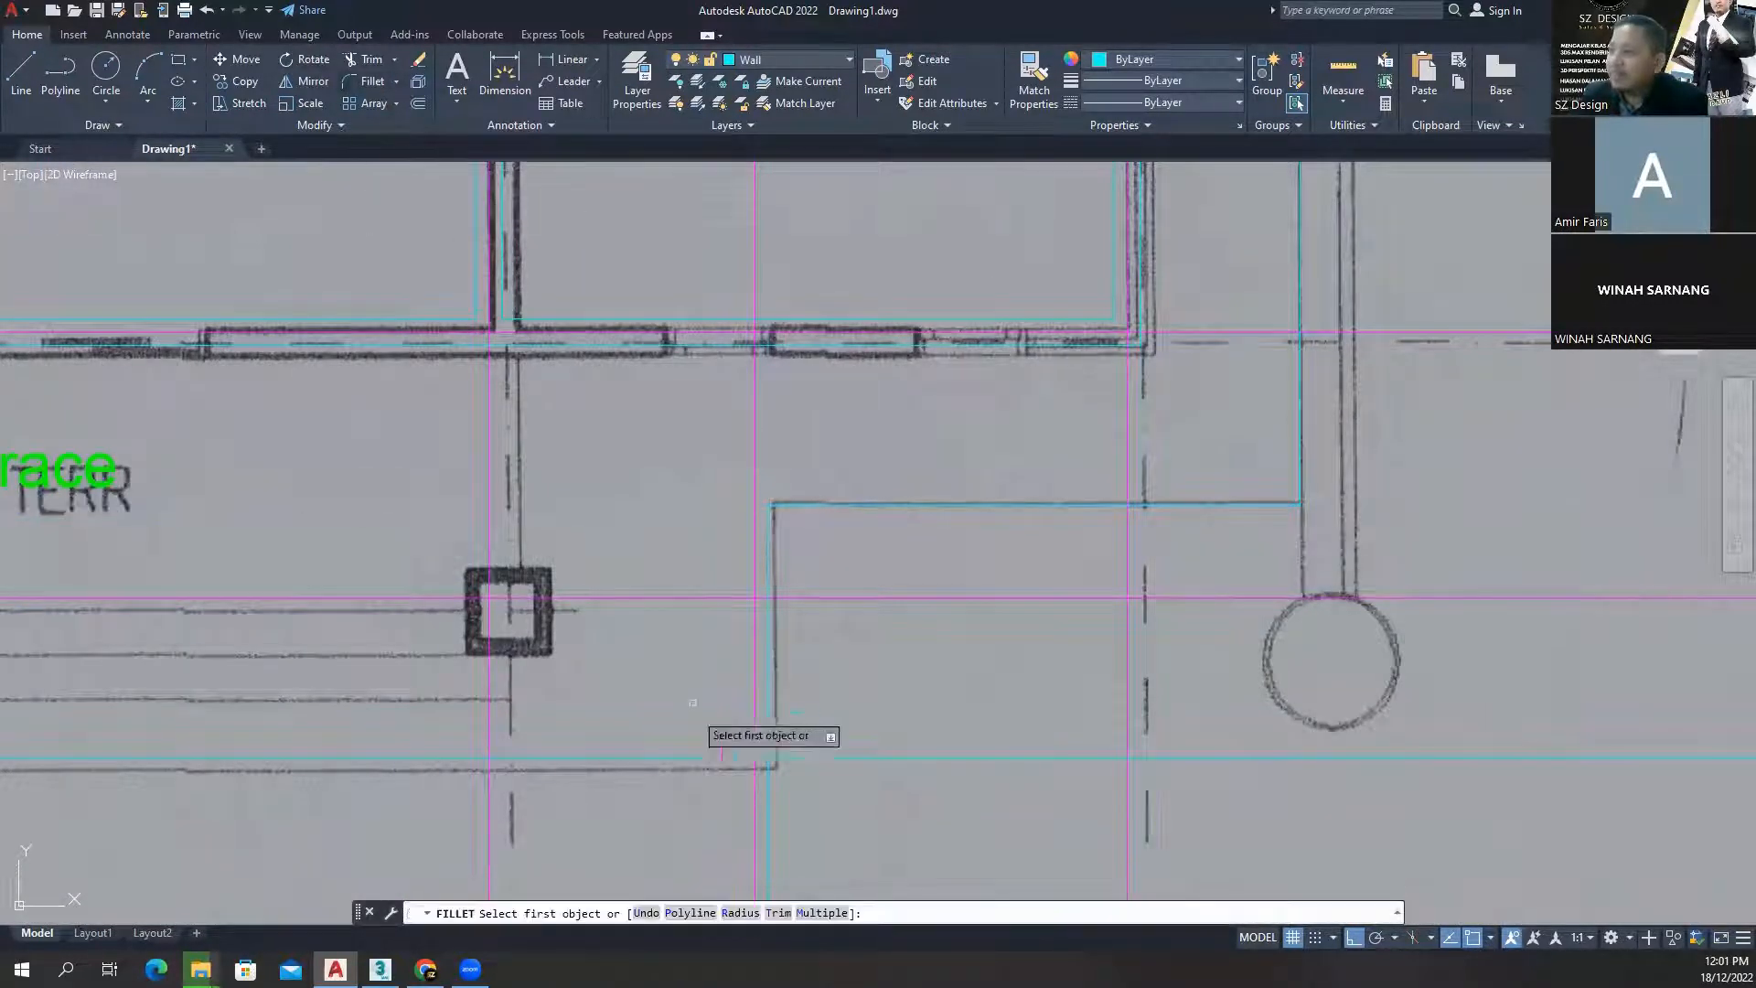
click(771, 697)
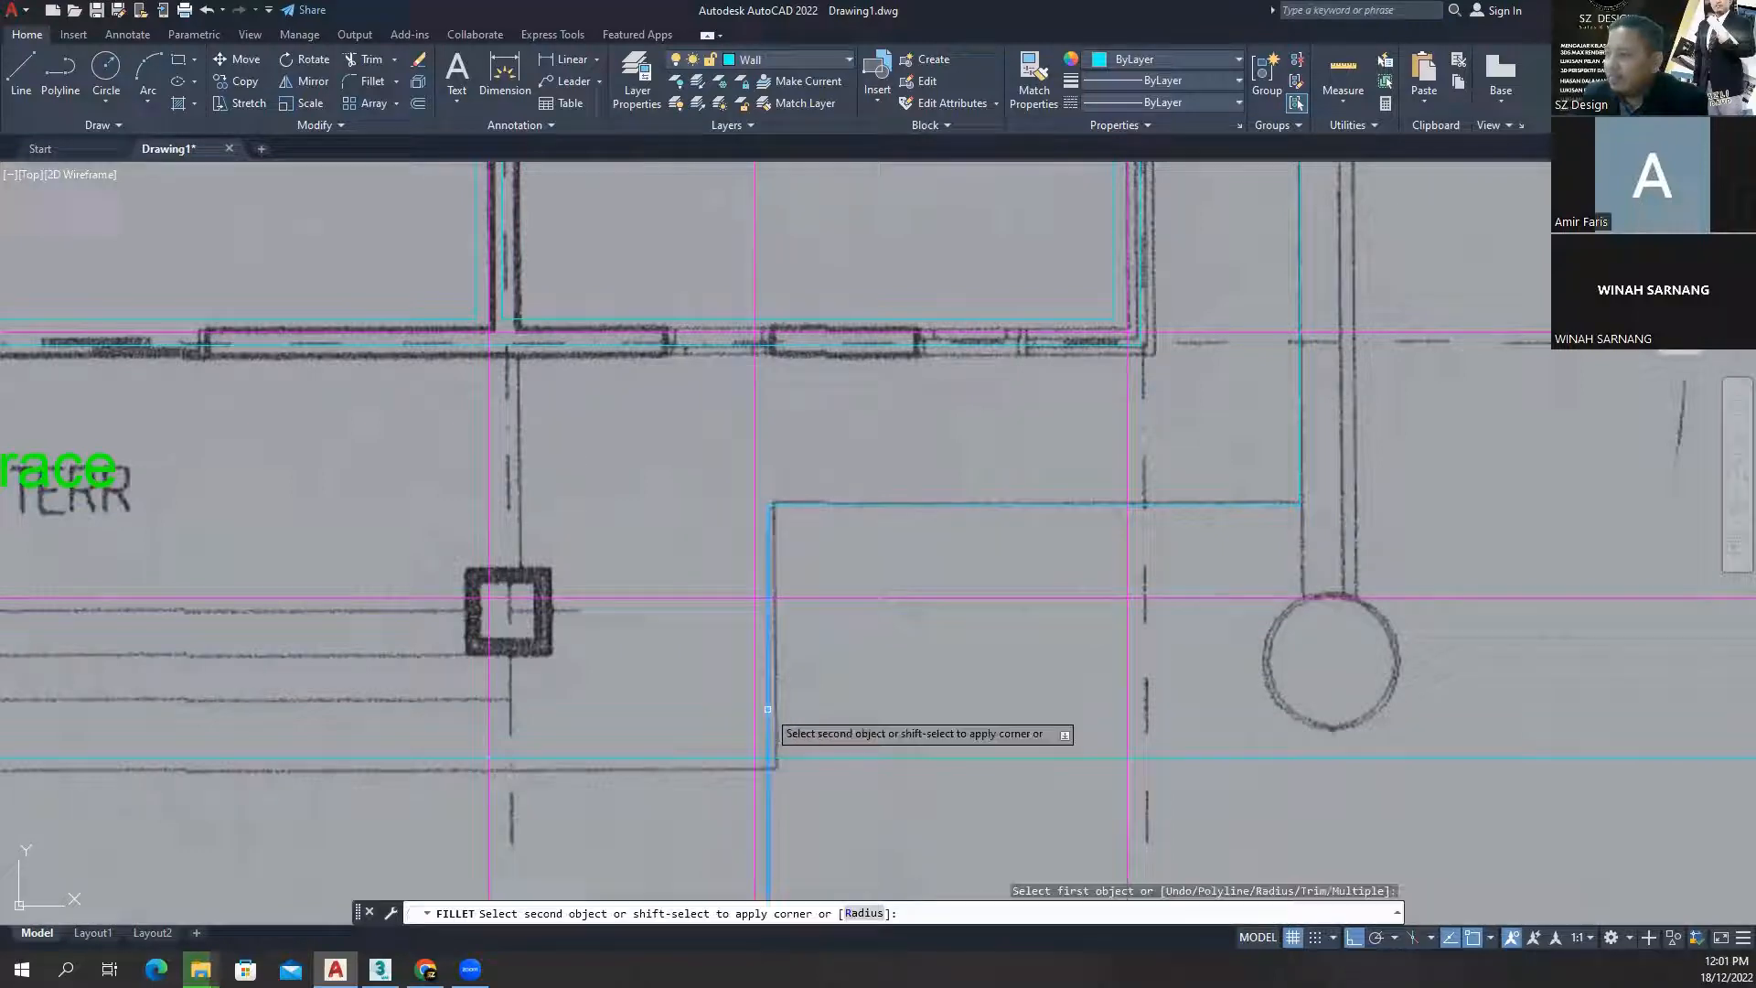
click(731, 754)
scroll(943, 596, down, 6)
scroll(942, 596, up, 3)
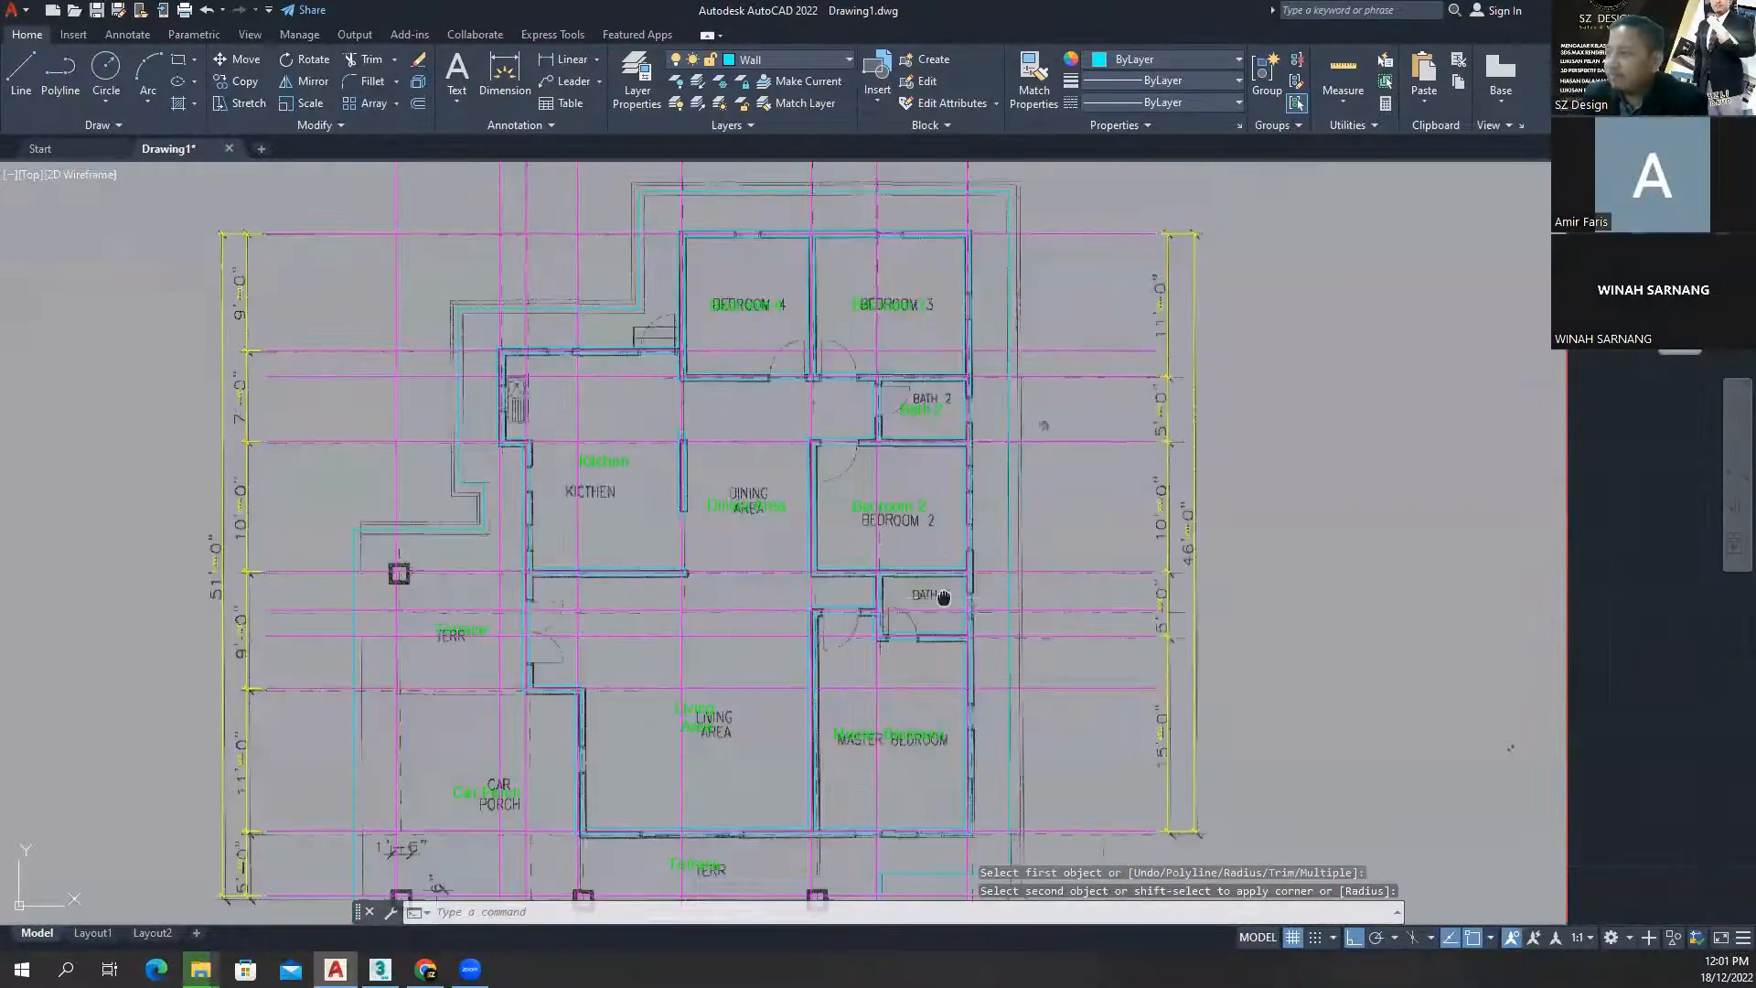
scroll(943, 597, down, 3)
scroll(833, 763, up, 3)
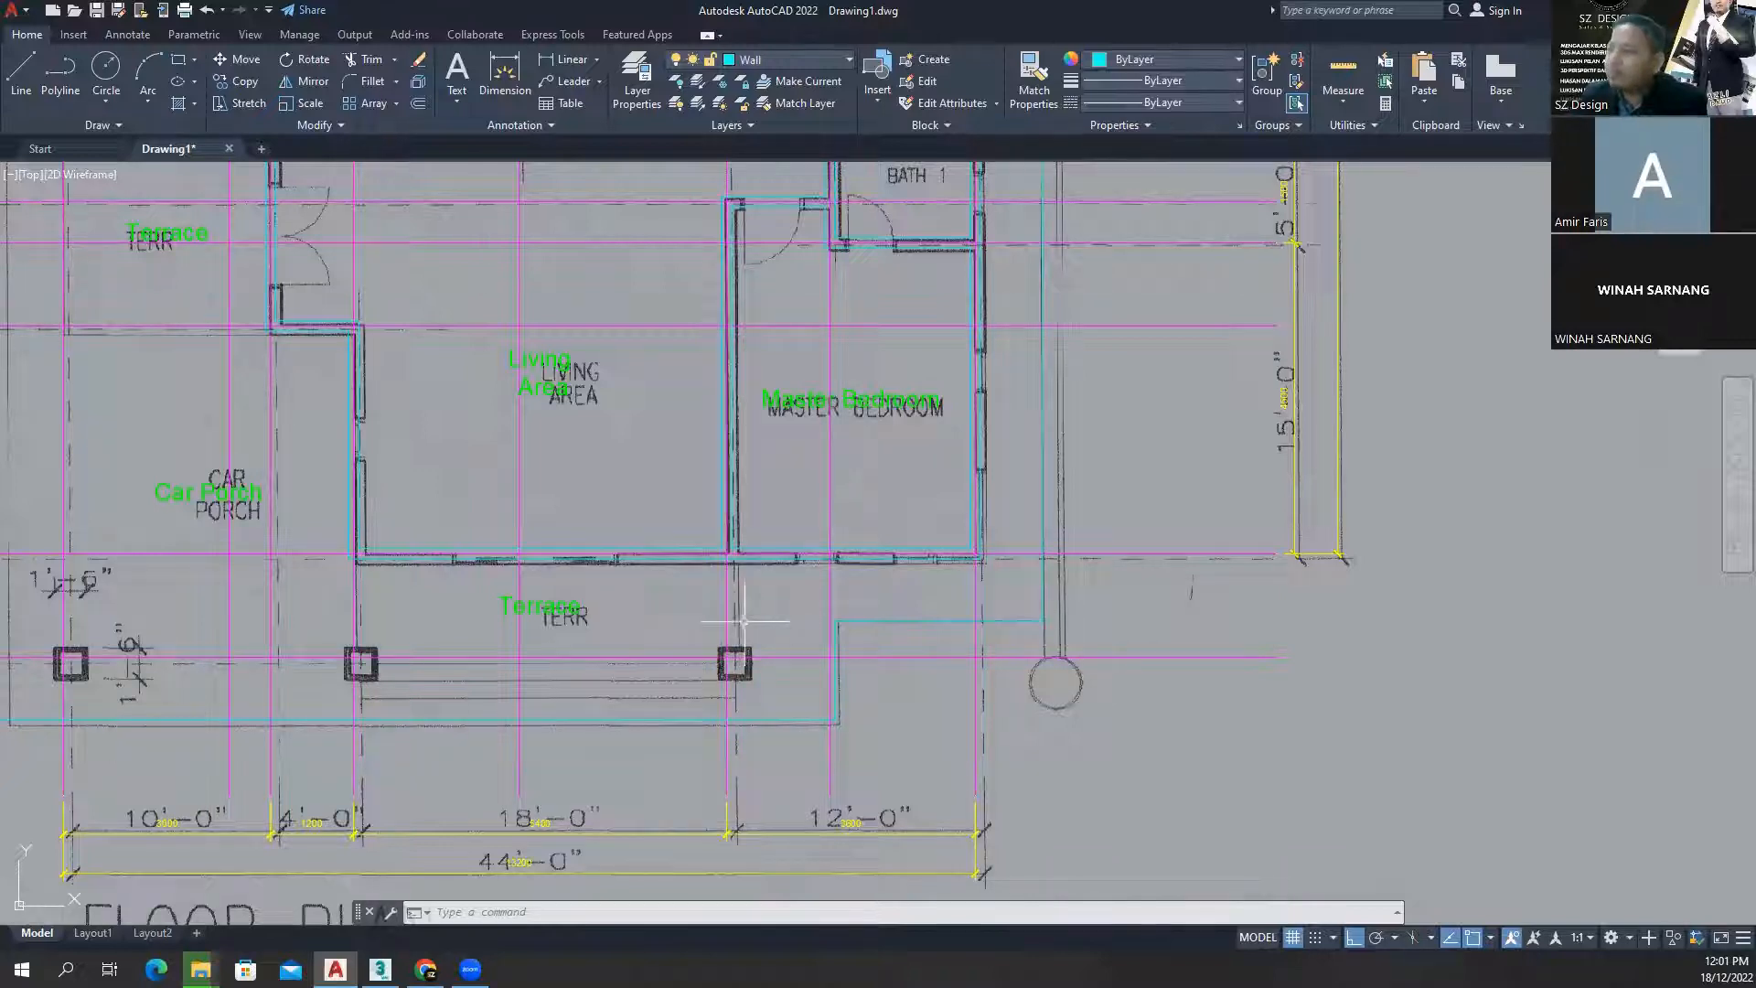
- Delete the short vertical outline segment between the two filleted corners beside the front terrace
scroll(857, 648, up, 4)
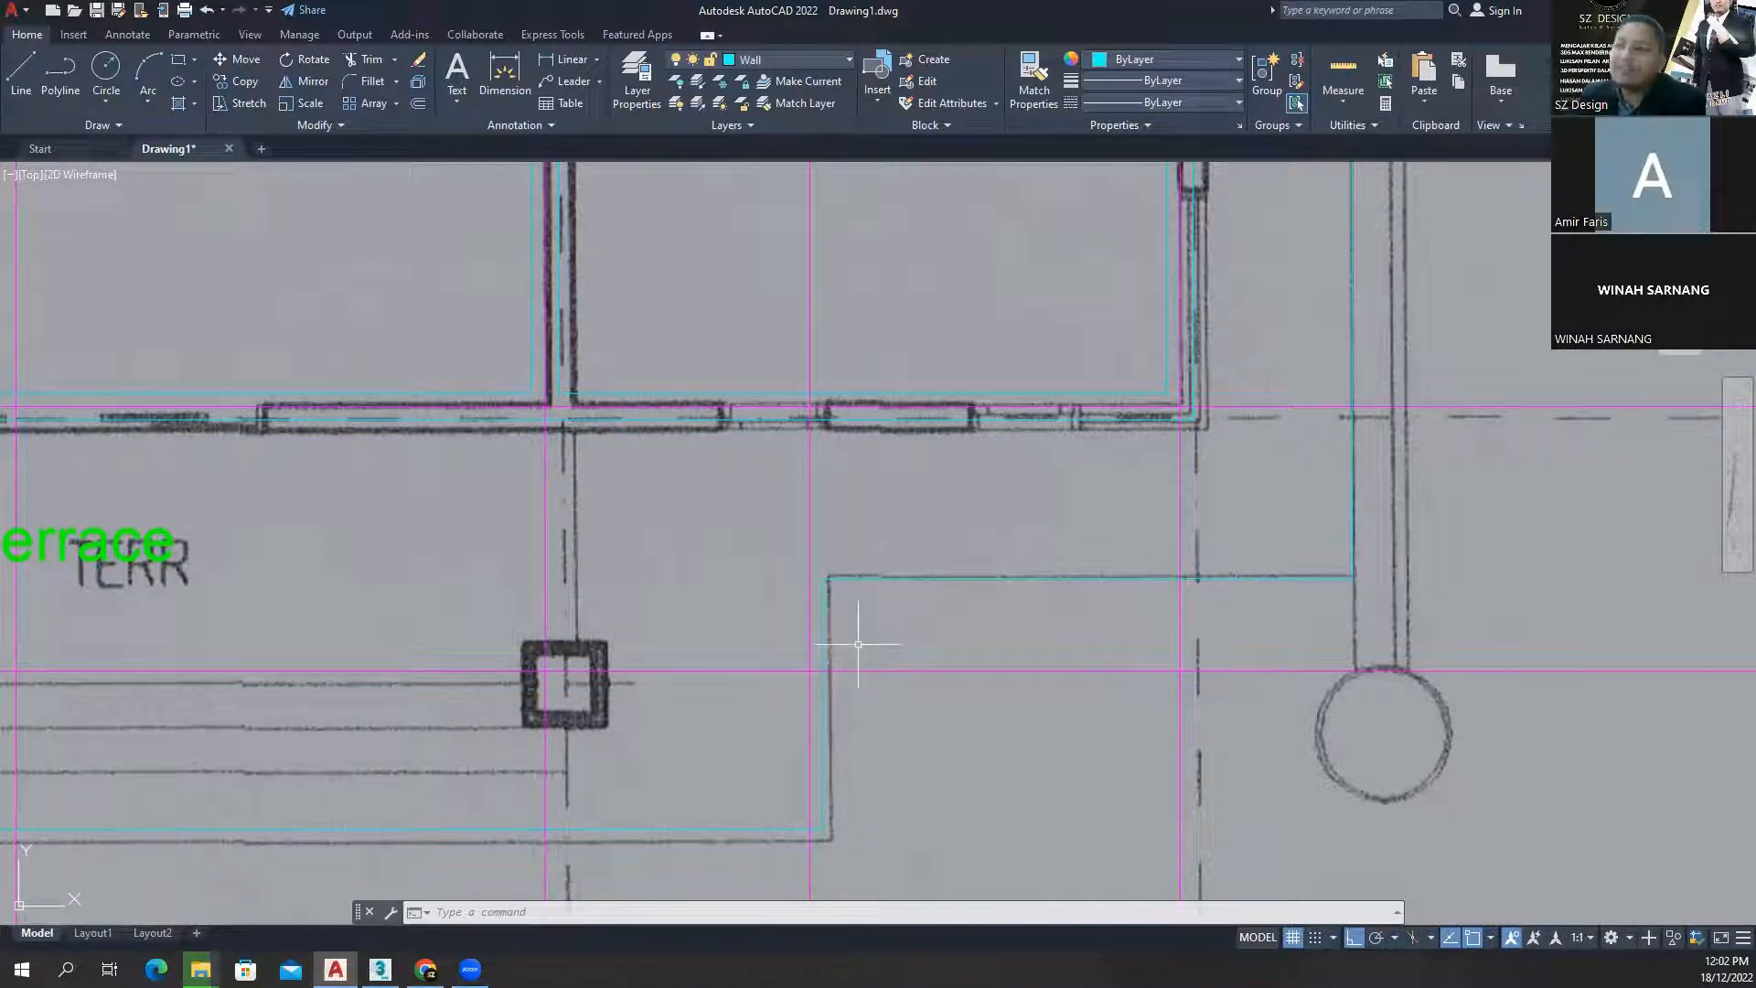
click(841, 611)
click(817, 595)
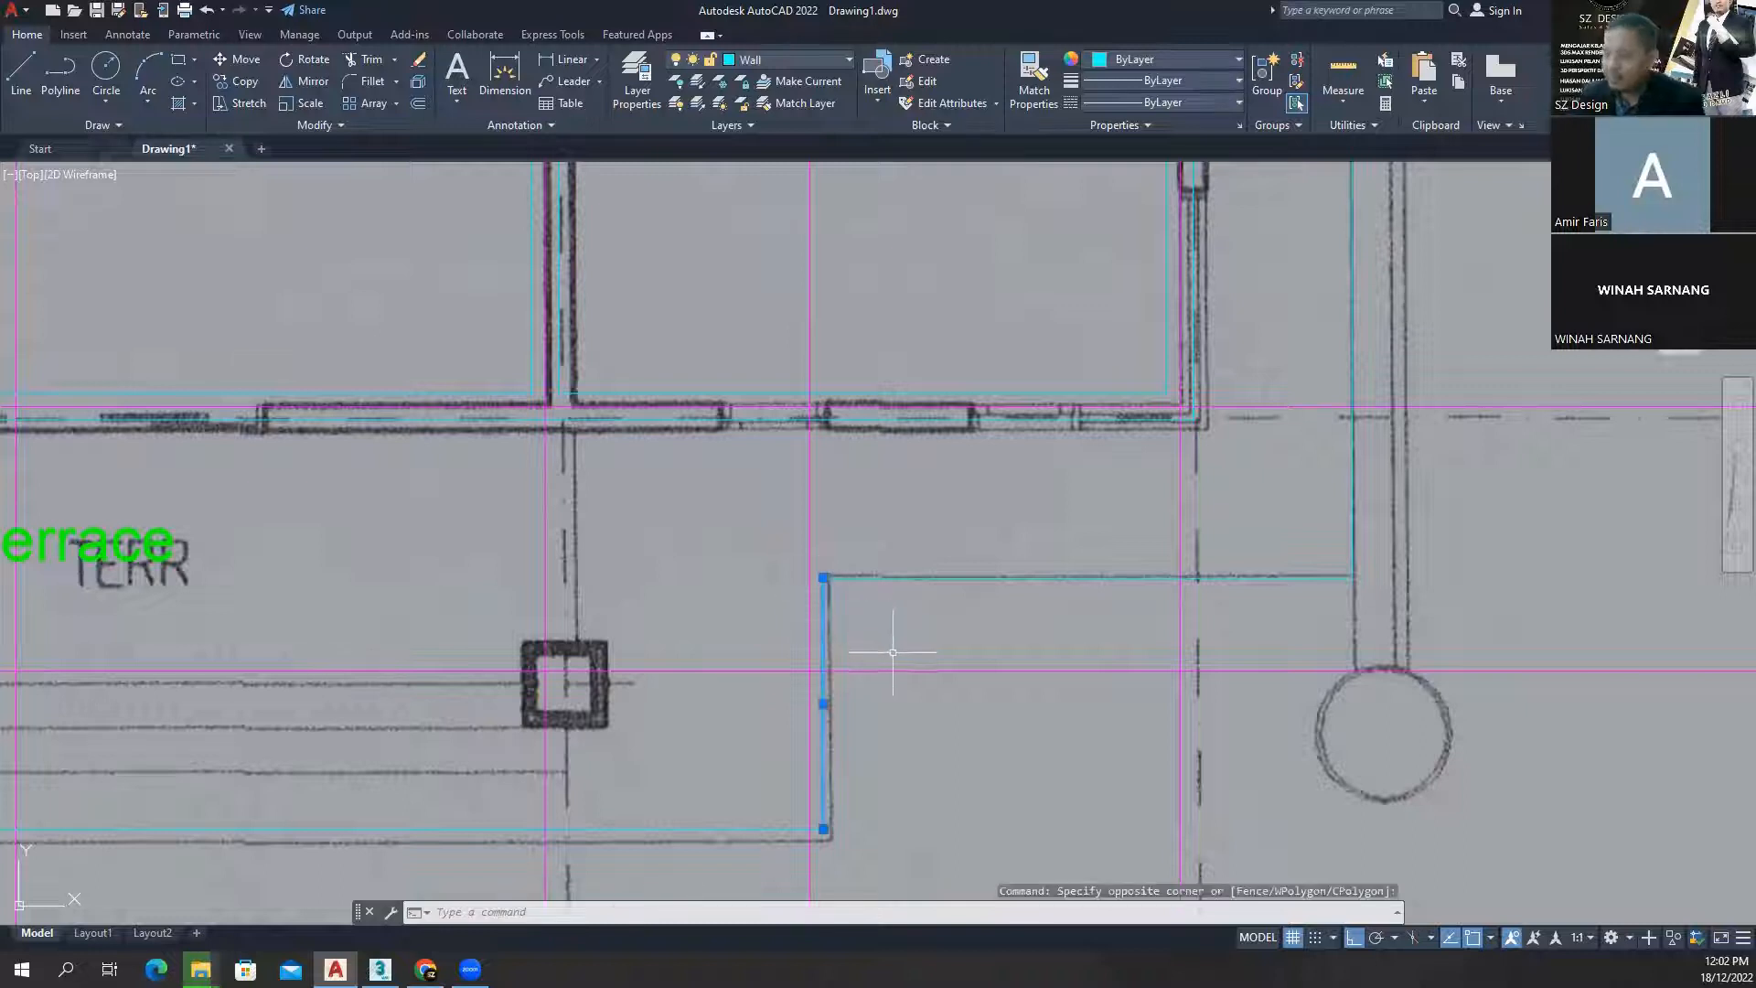
- Offset the vertical center line through the rightmost front terrace column 75 toward the master bedroom side
click(418, 103)
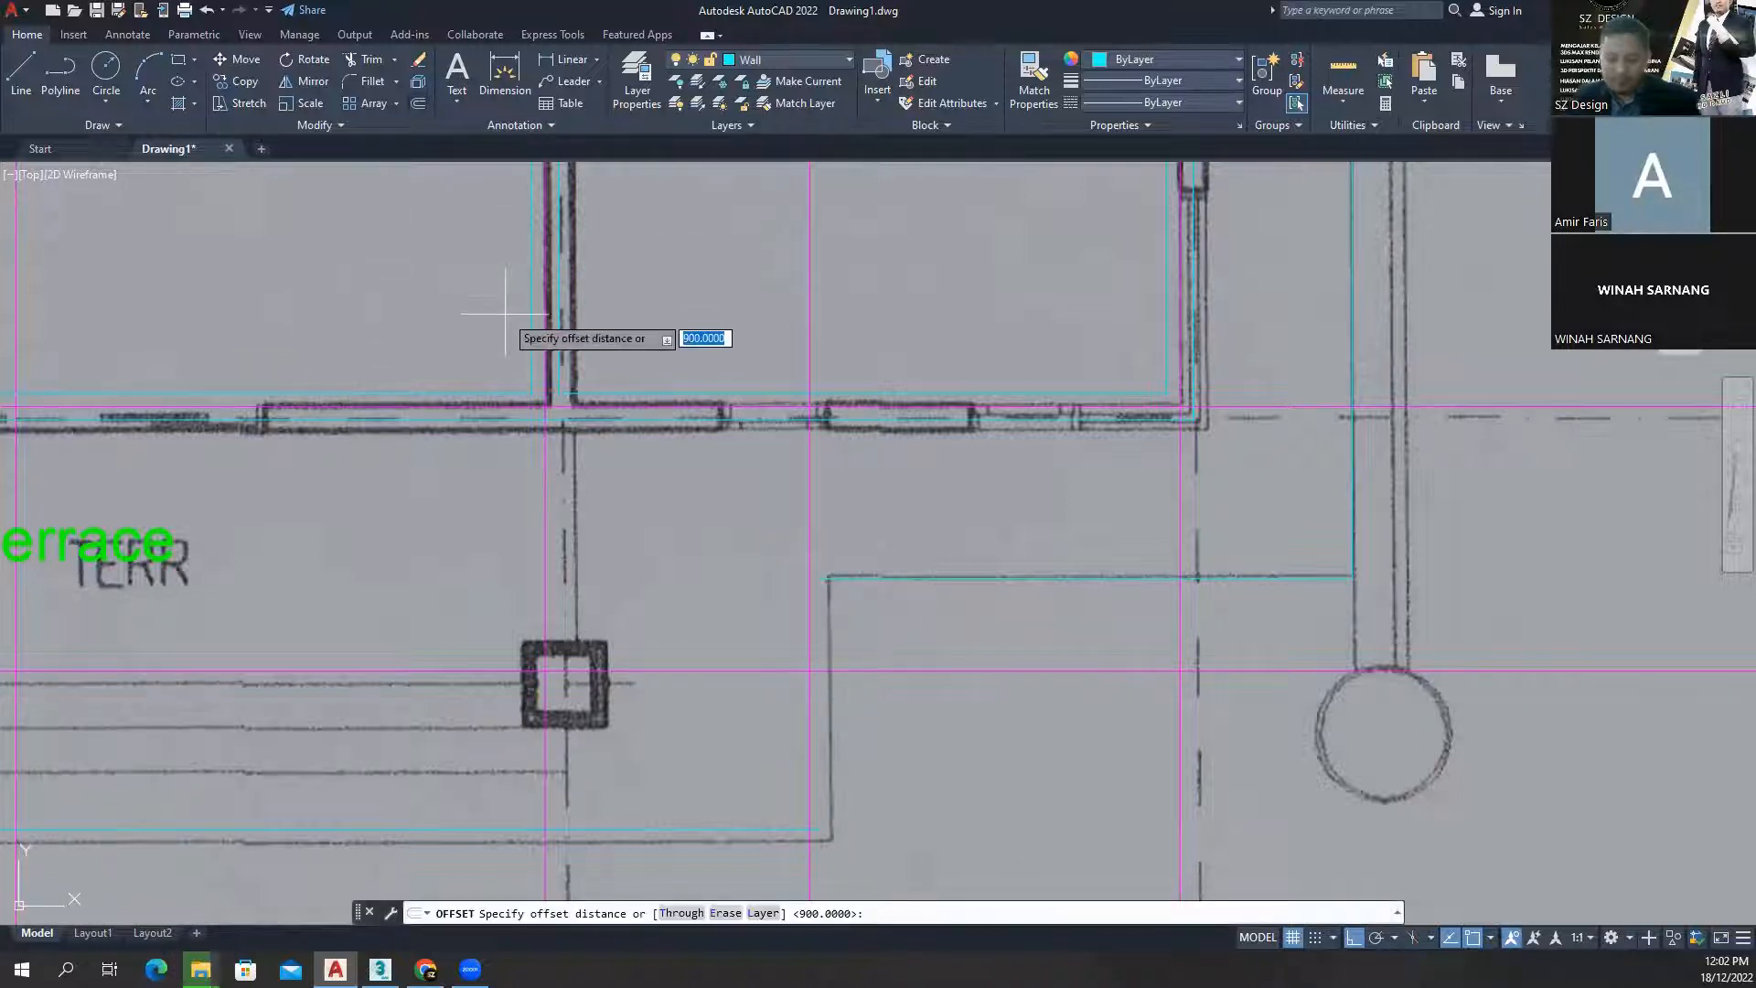
text(75)
key(Return)
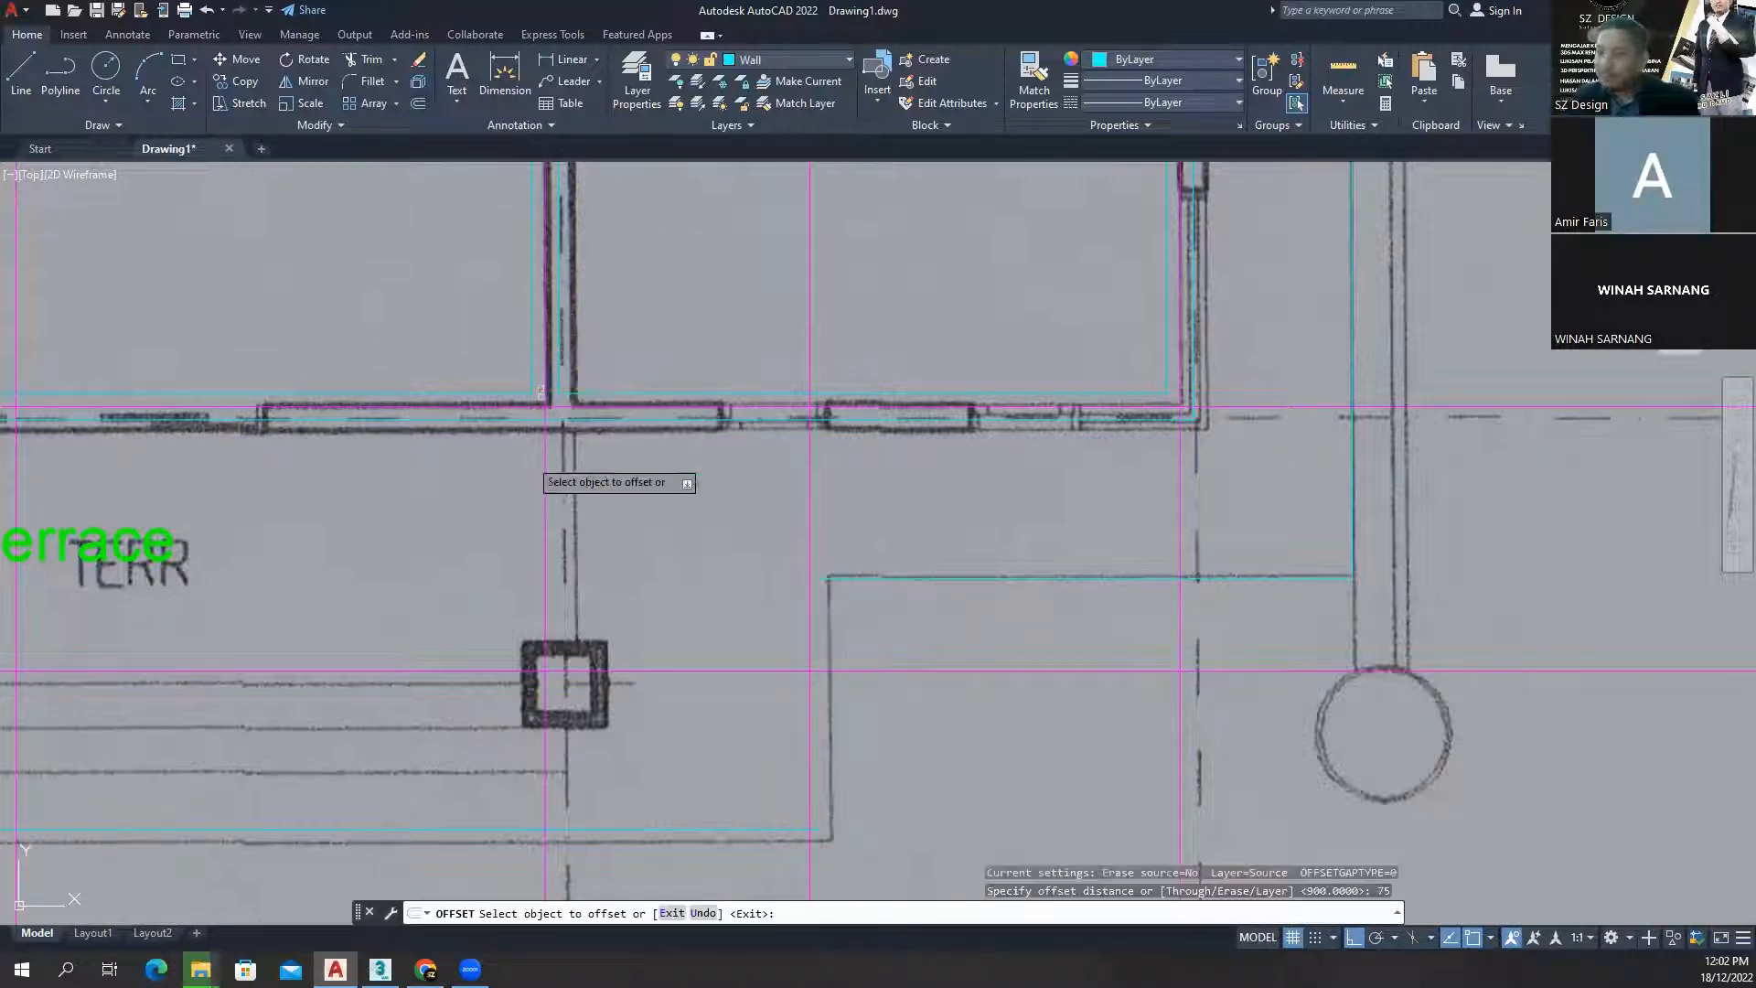
click(545, 524)
click(677, 572)
key(Escape)
key(Escape)
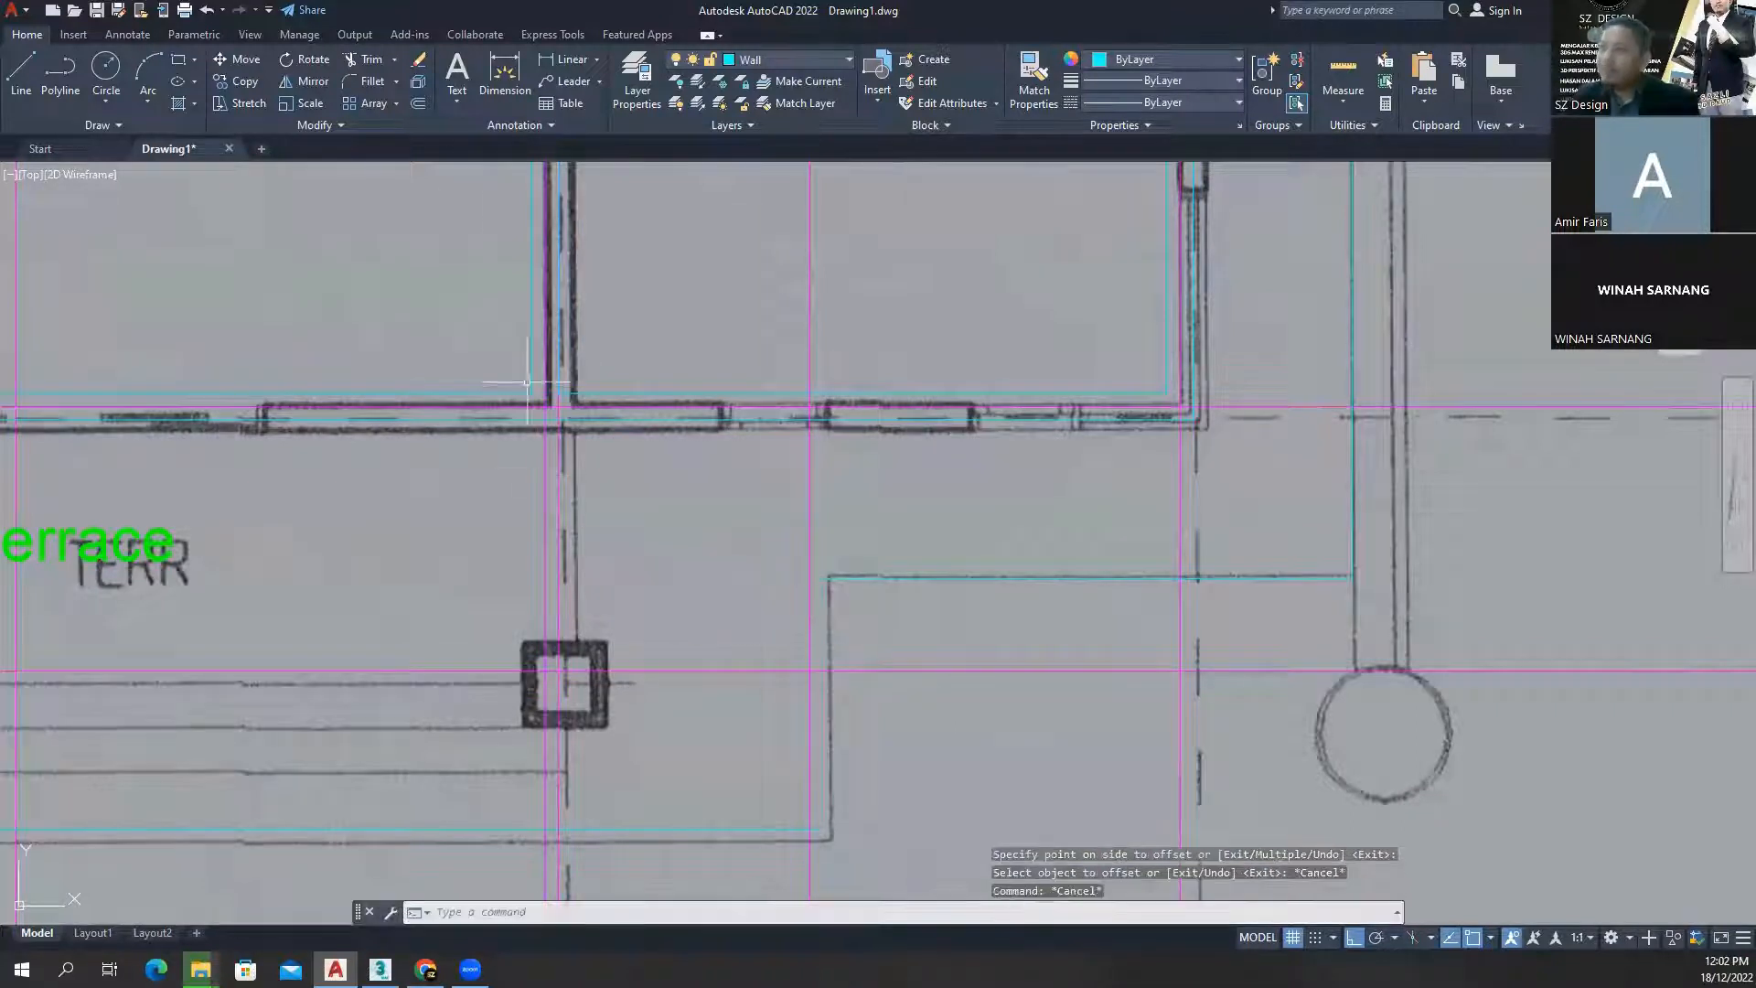
- Offset the 75 helper line at the rightmost front column 900 to the right
click(419, 102)
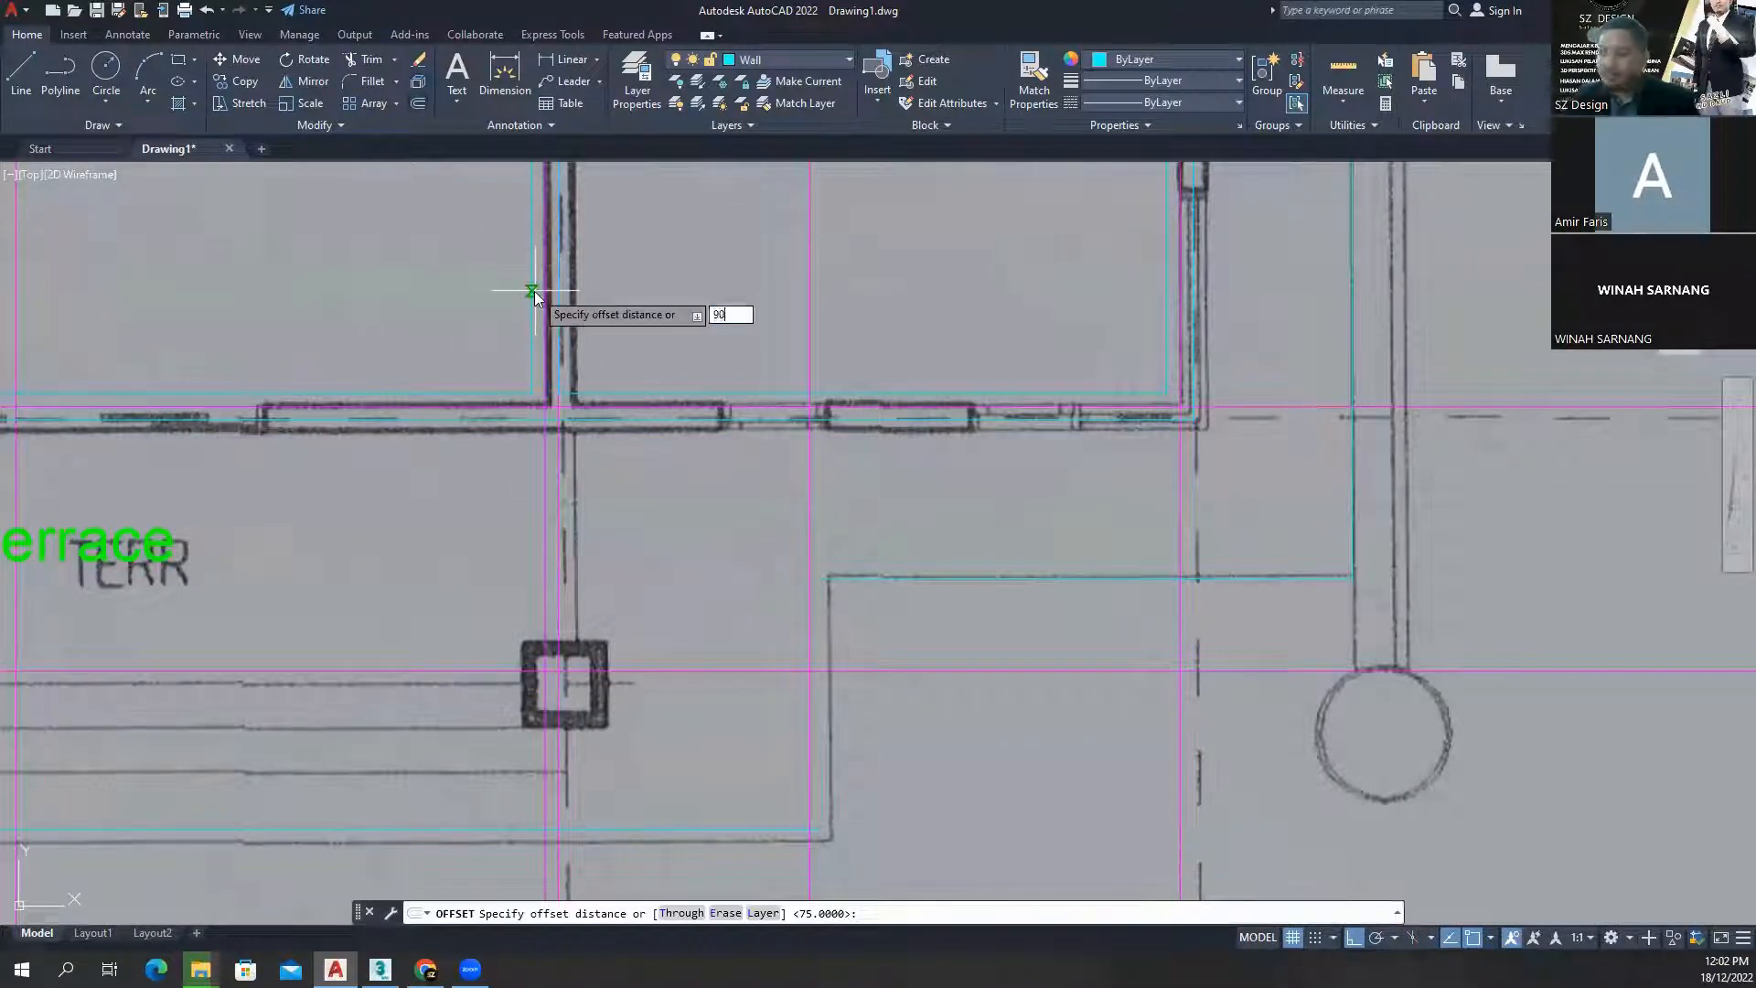
key(Return)
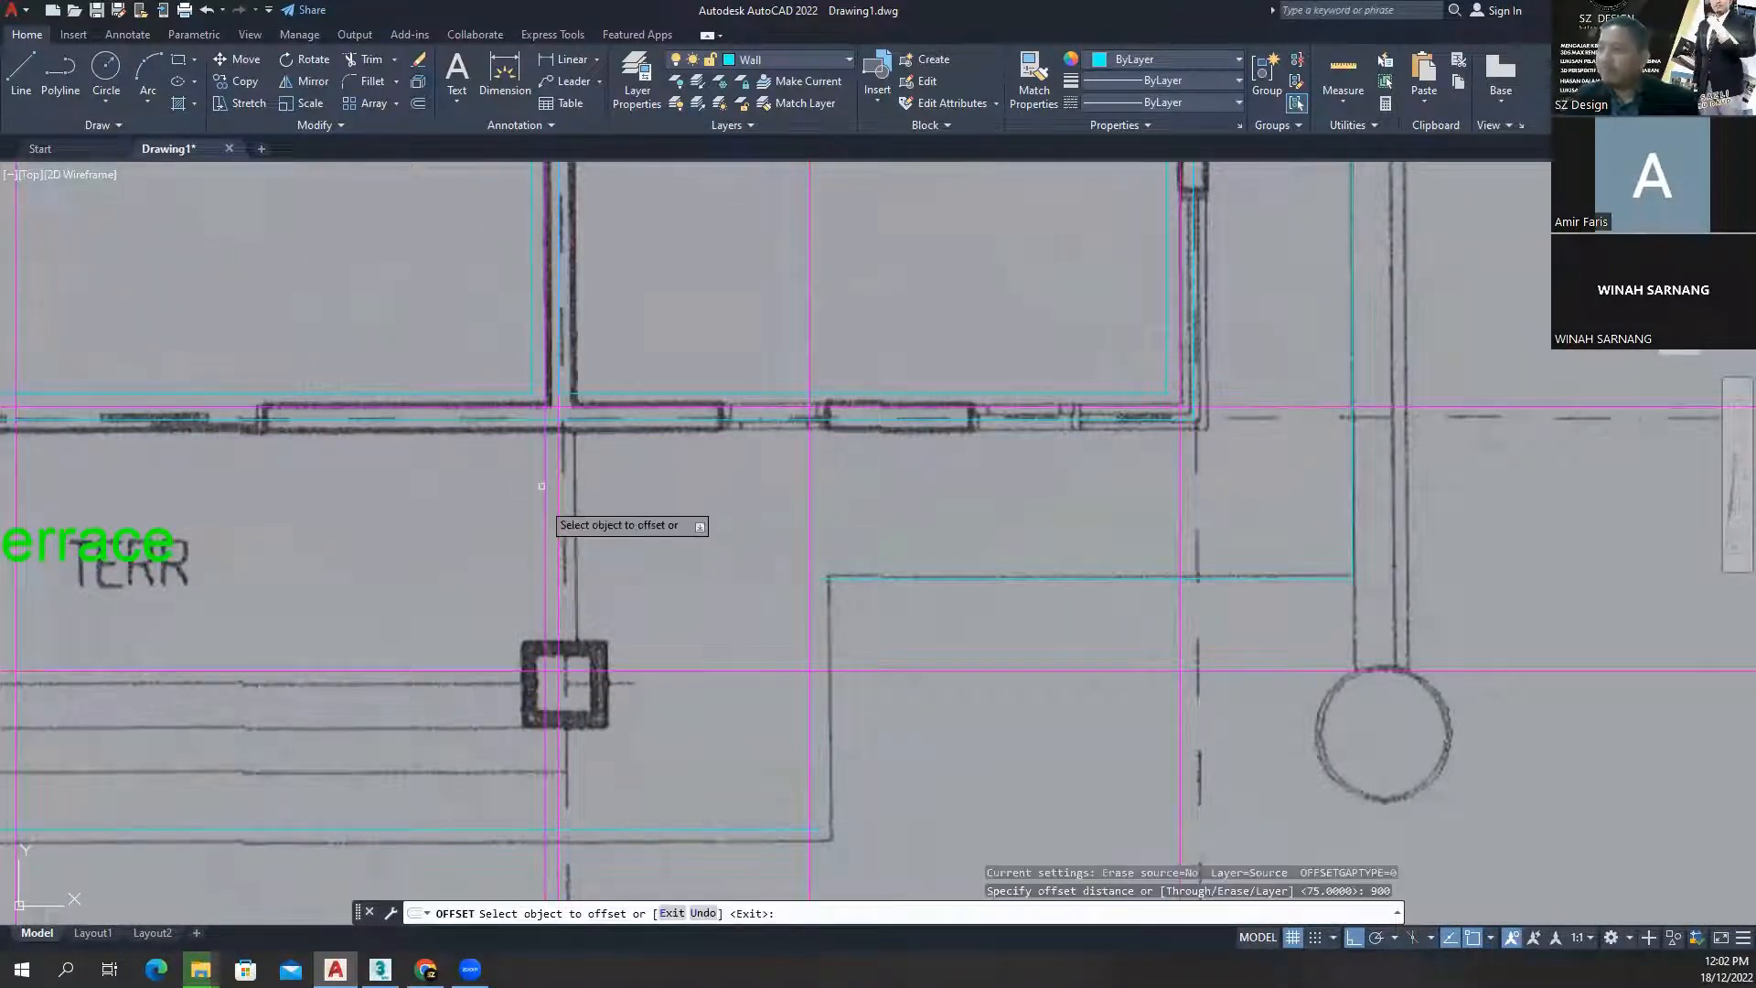
click(560, 528)
click(852, 627)
key(Escape)
key(Escape)
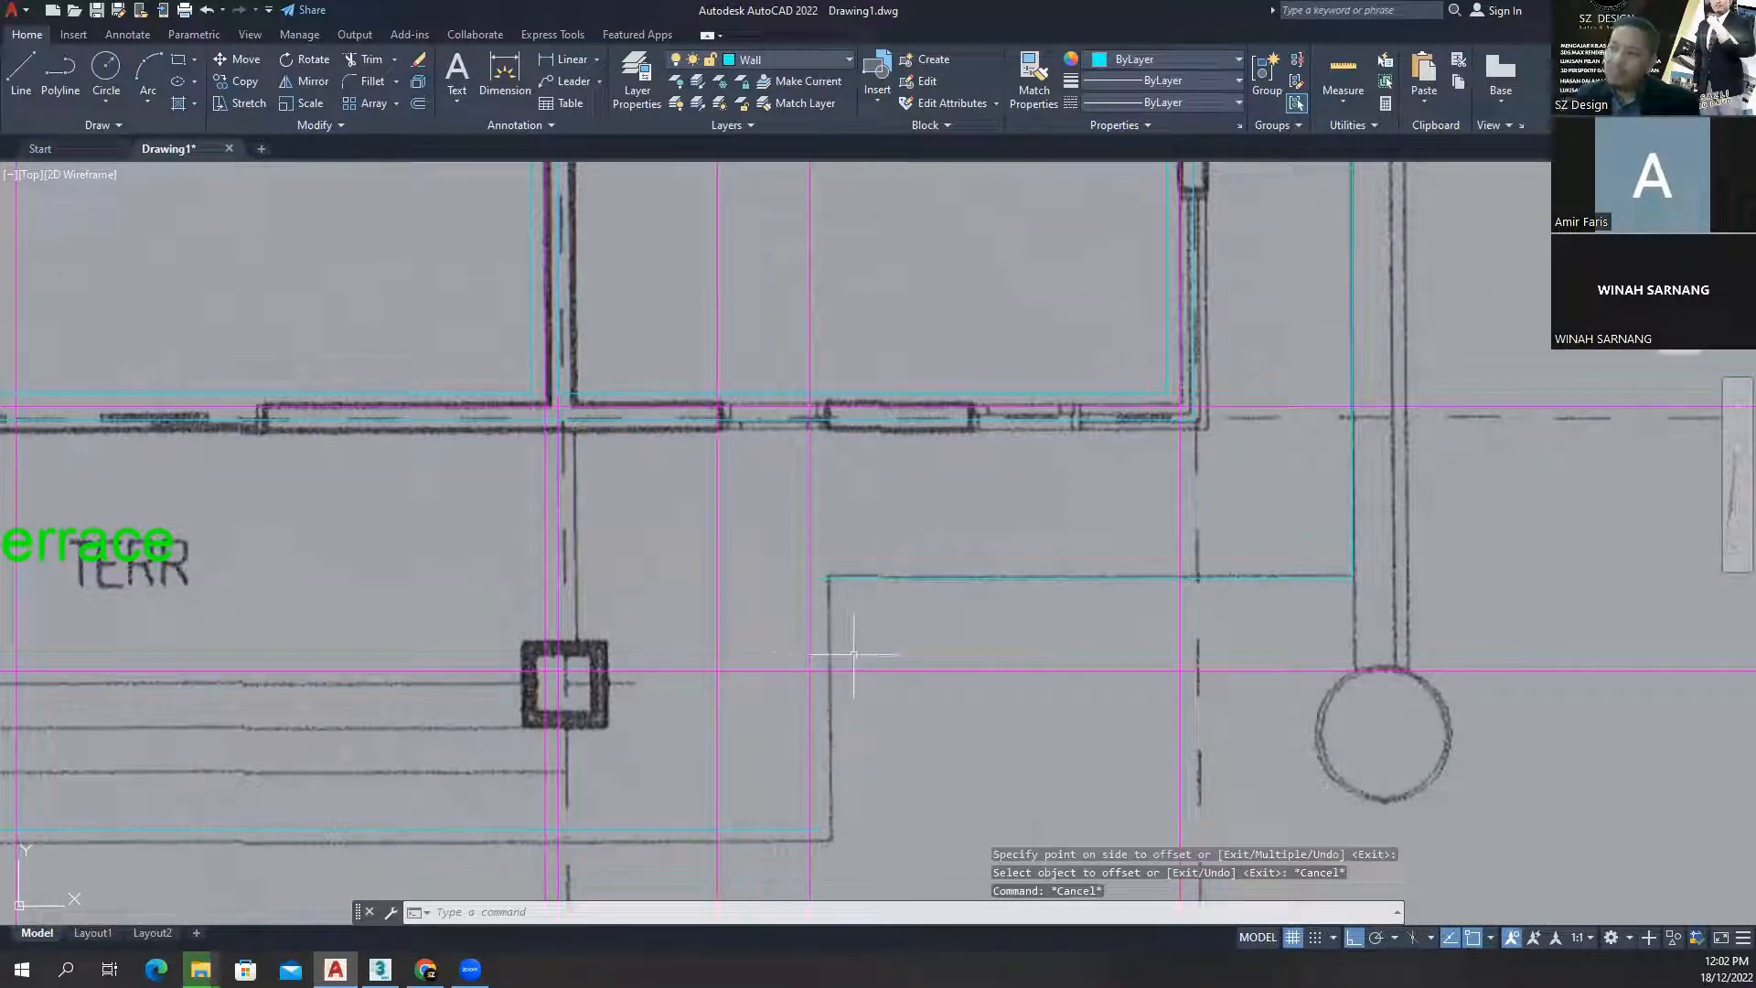
- Move the new 900 offset line a further 600 to the right and delete the 75 helper line at the column
click(757, 627)
click(690, 588)
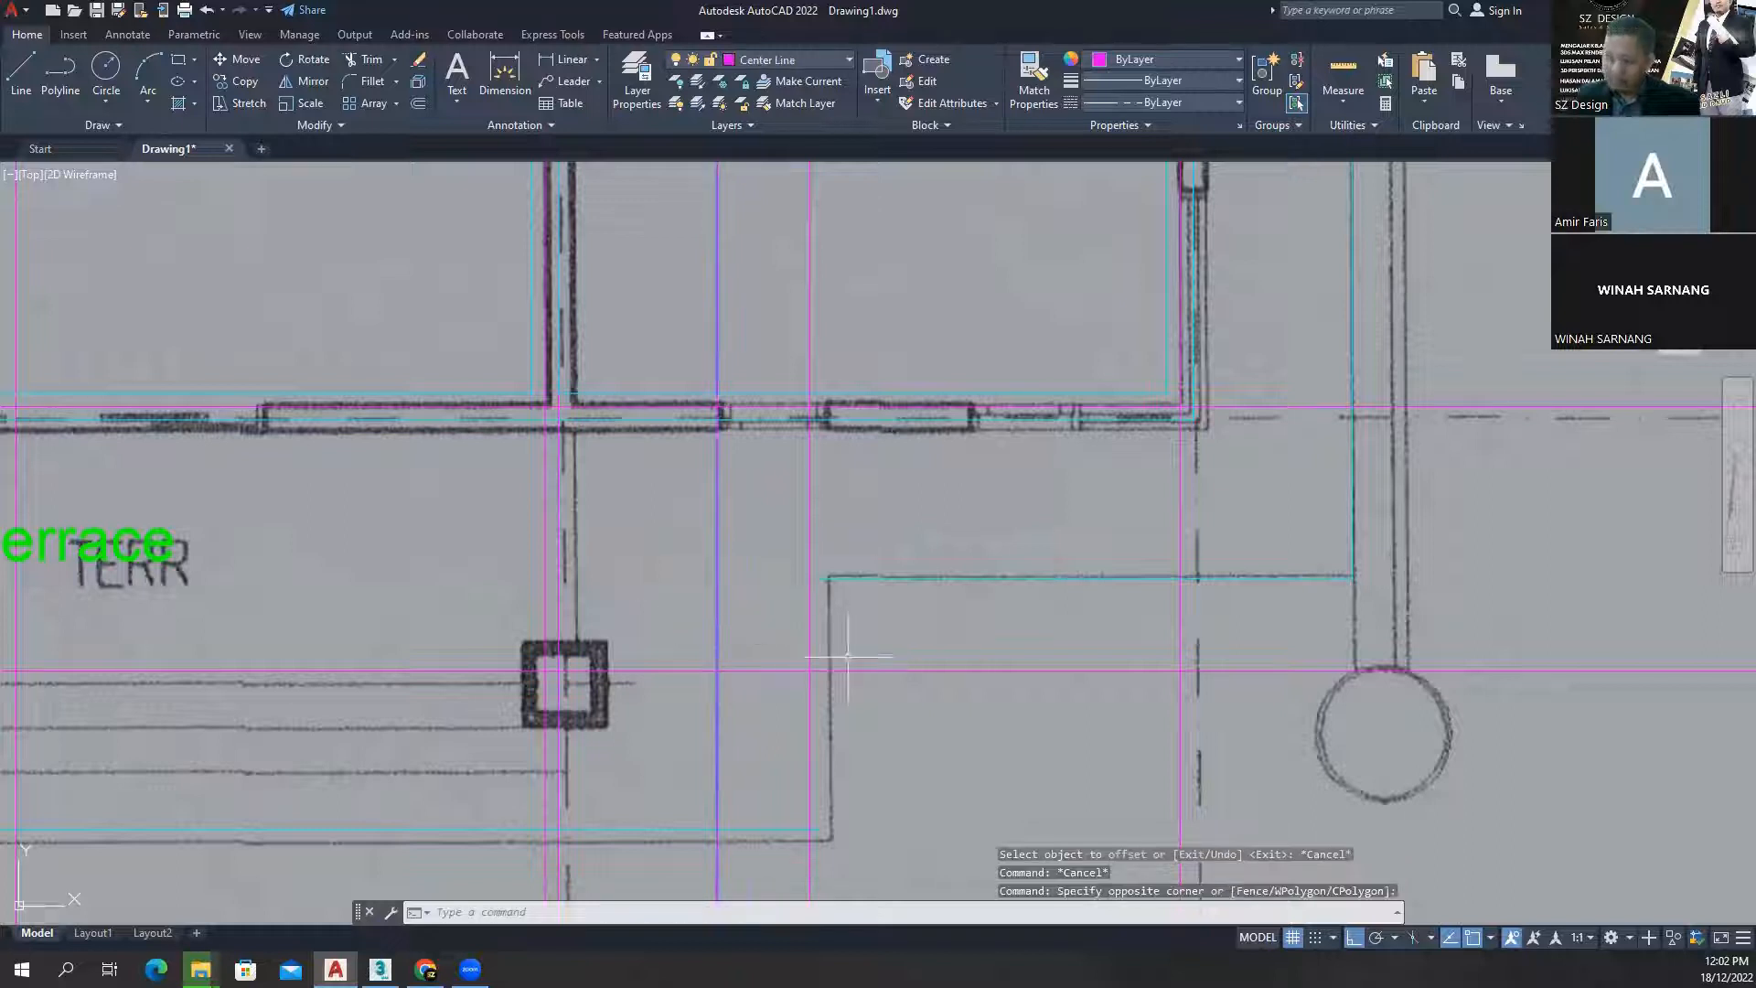
key(Return)
click(875, 618)
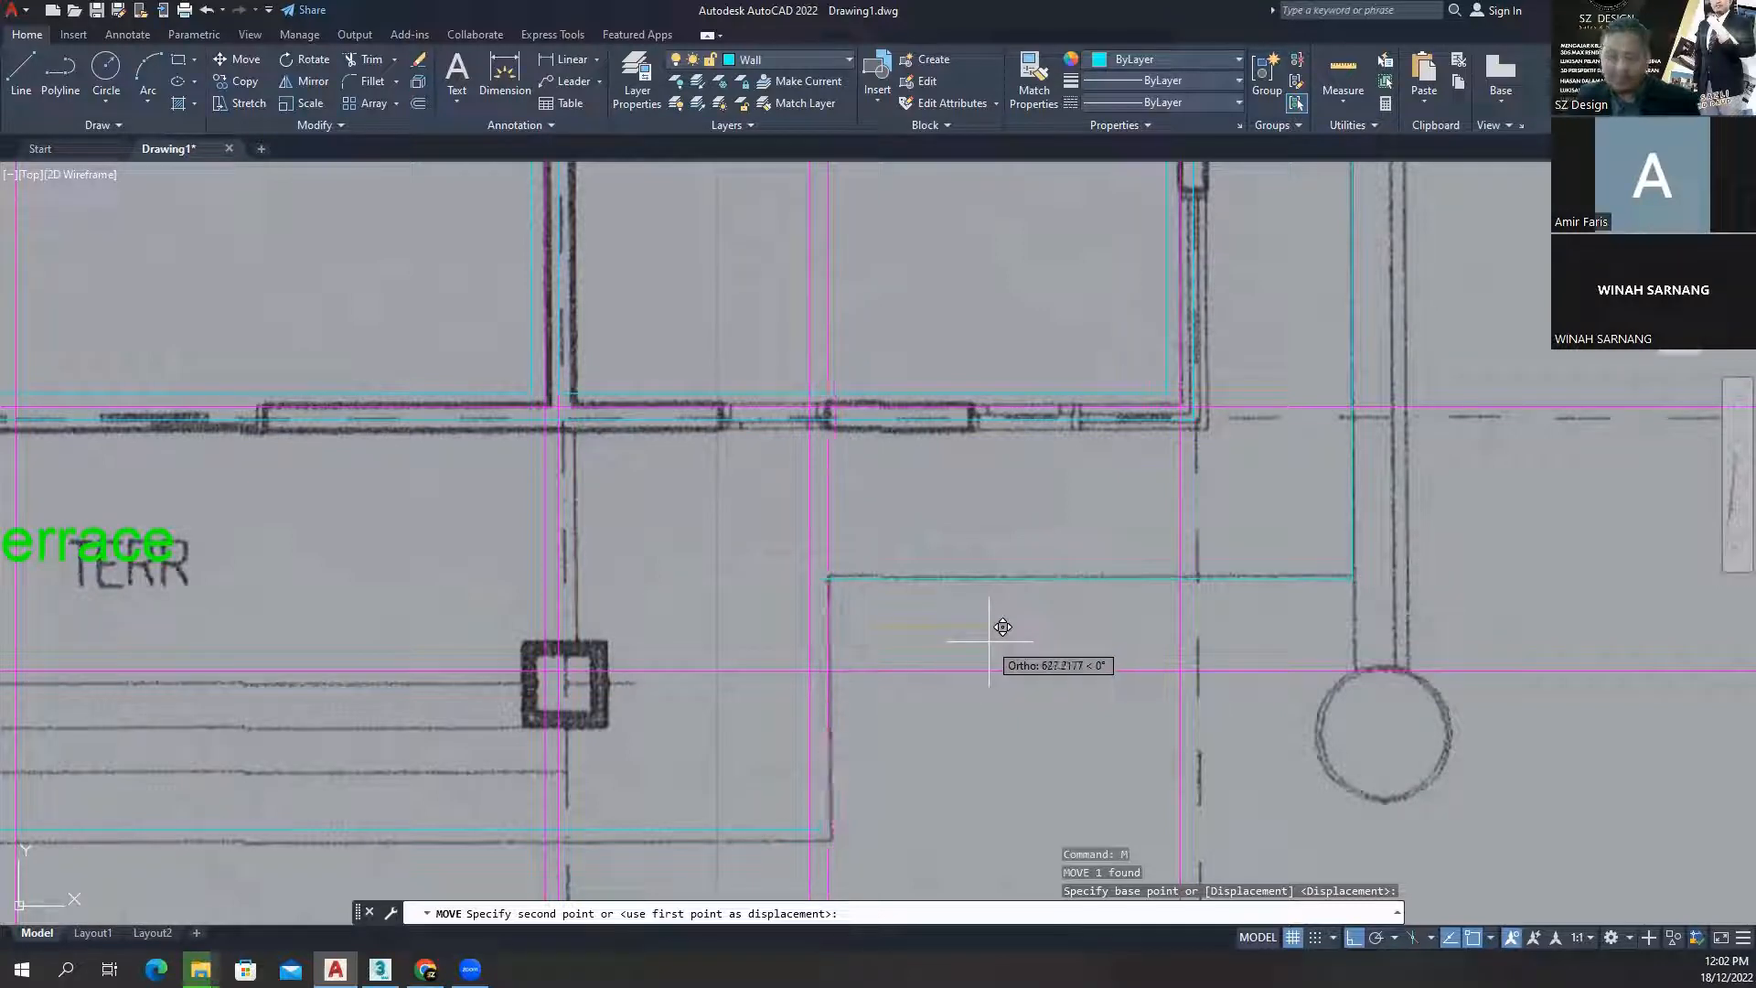
text(600)
key(Return)
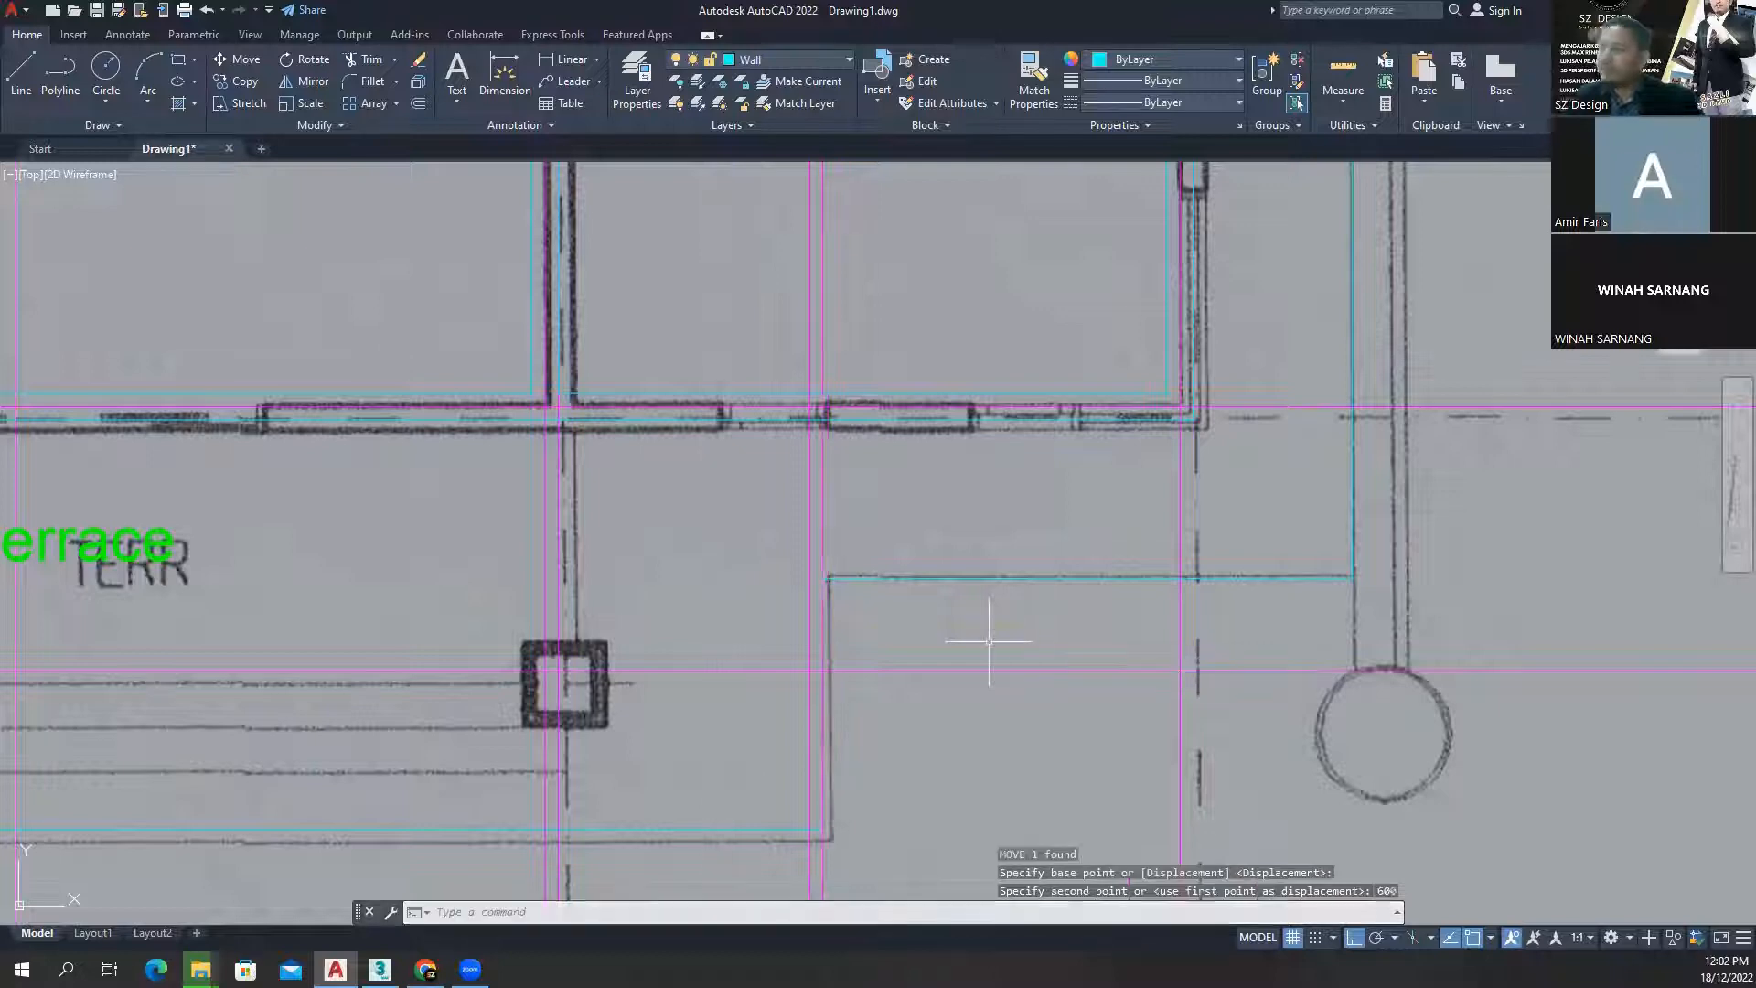
key(Escape)
key(Escape)
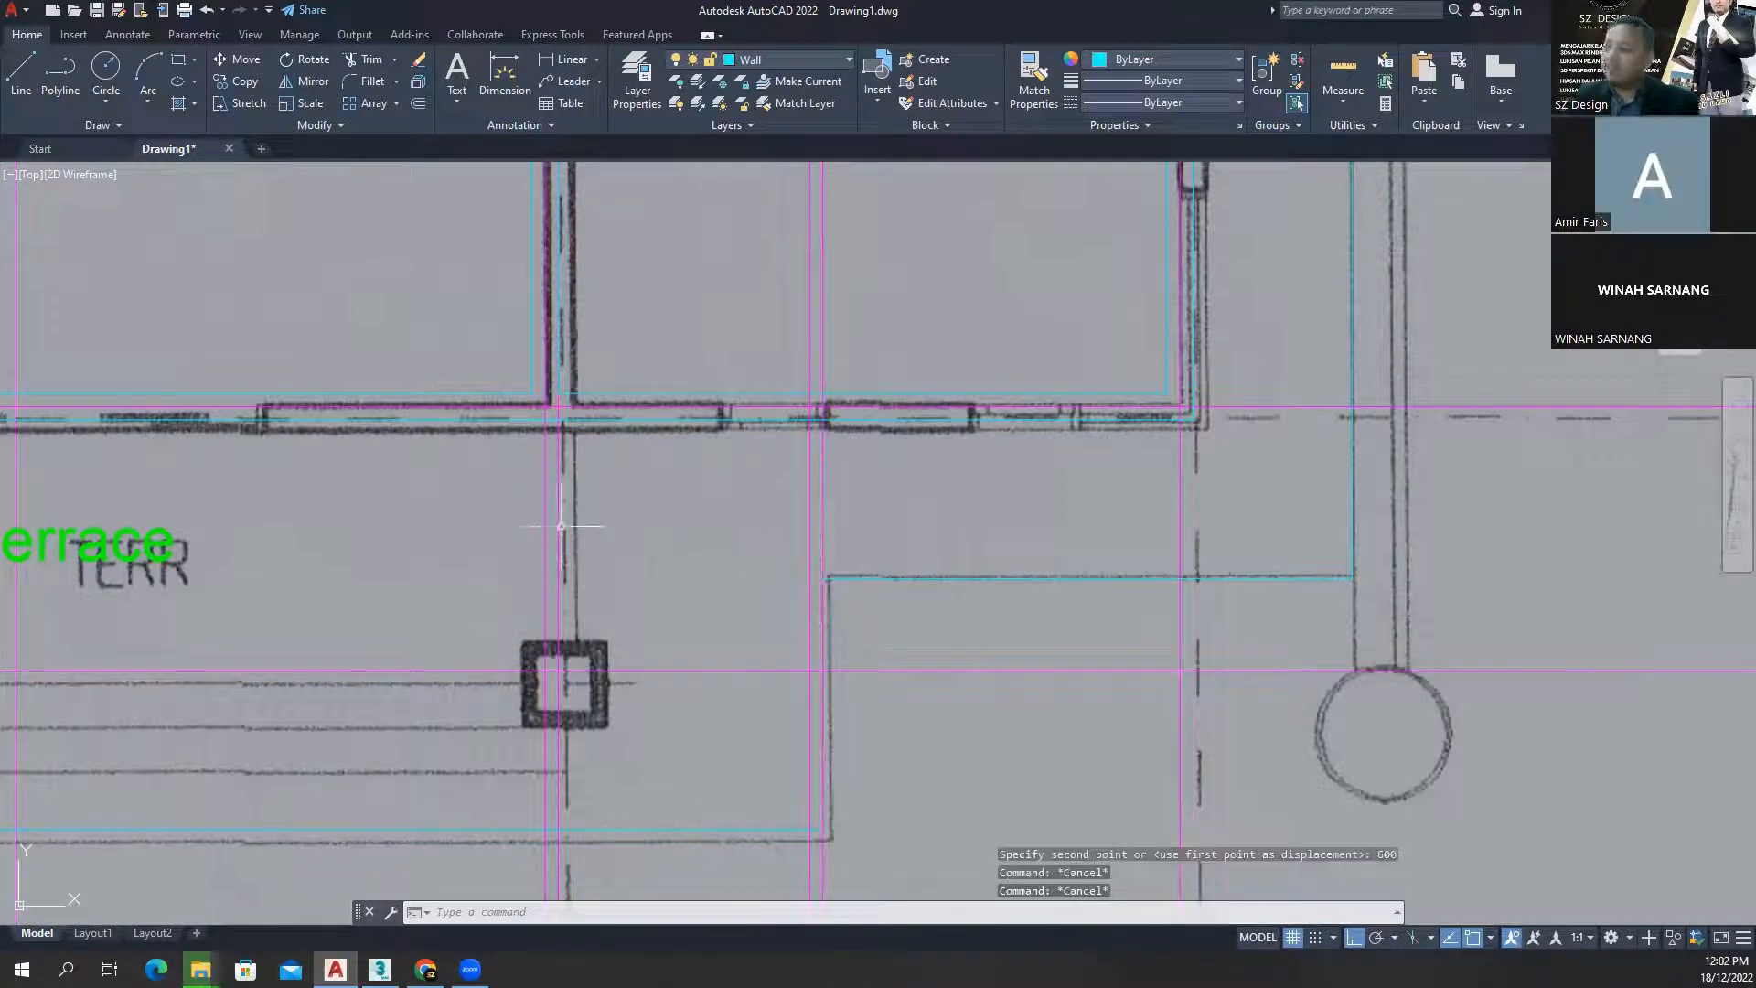
click(559, 526)
key(Delete)
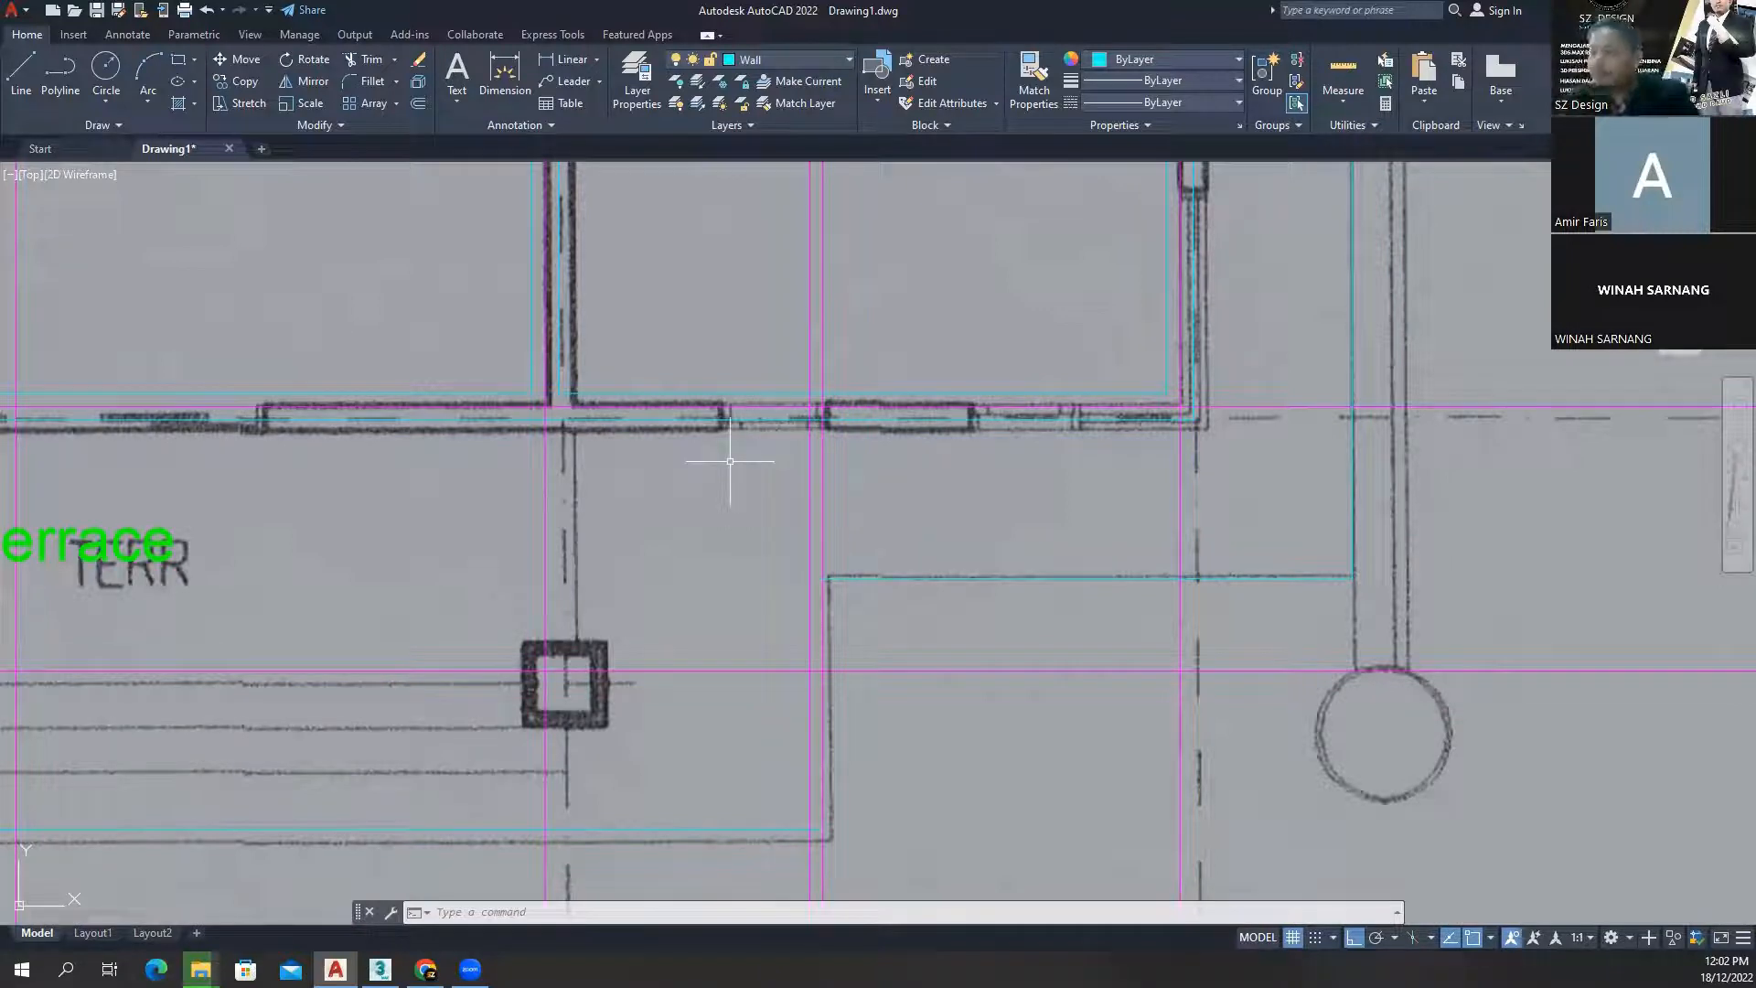
- Match the properties of the horizontal outline below the master bedroom onto the moved vertical line
scroll(825, 639, down, 2)
mouse_move(825, 639)
middle_down()
mouse_move(801, 456)
mouse_move(729, 505)
middle_up()
scroll(801, 456, up, 2)
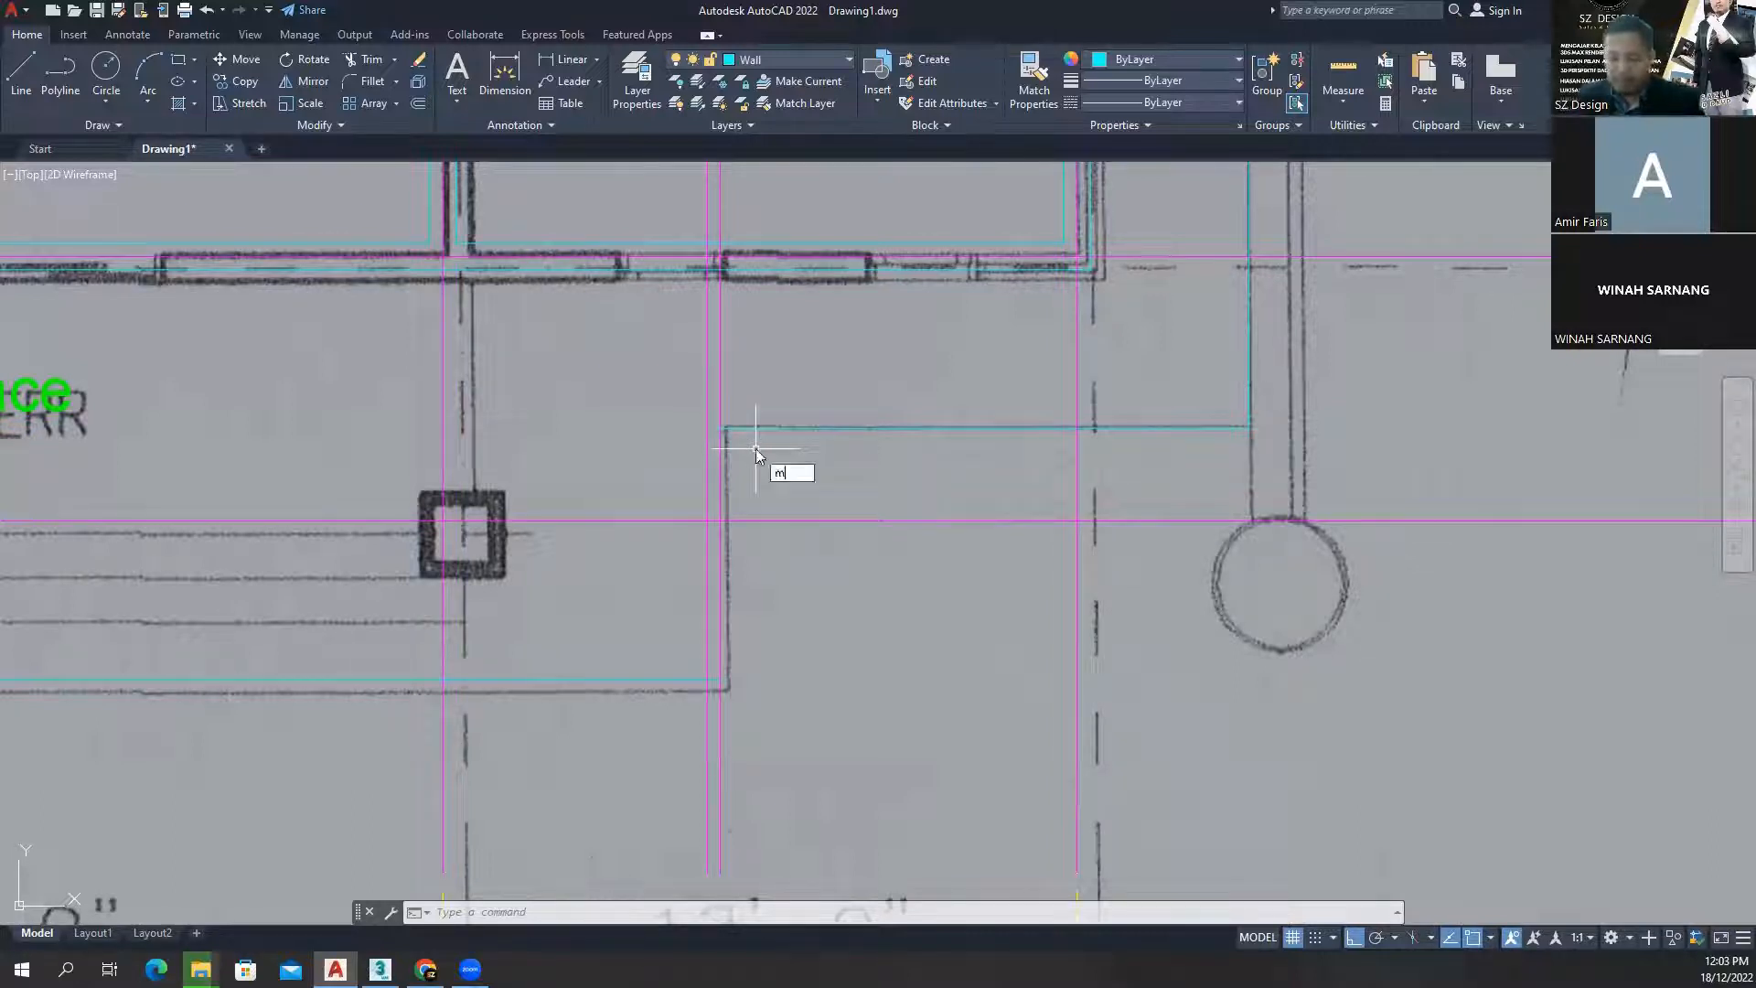
text(a)
key(Return)
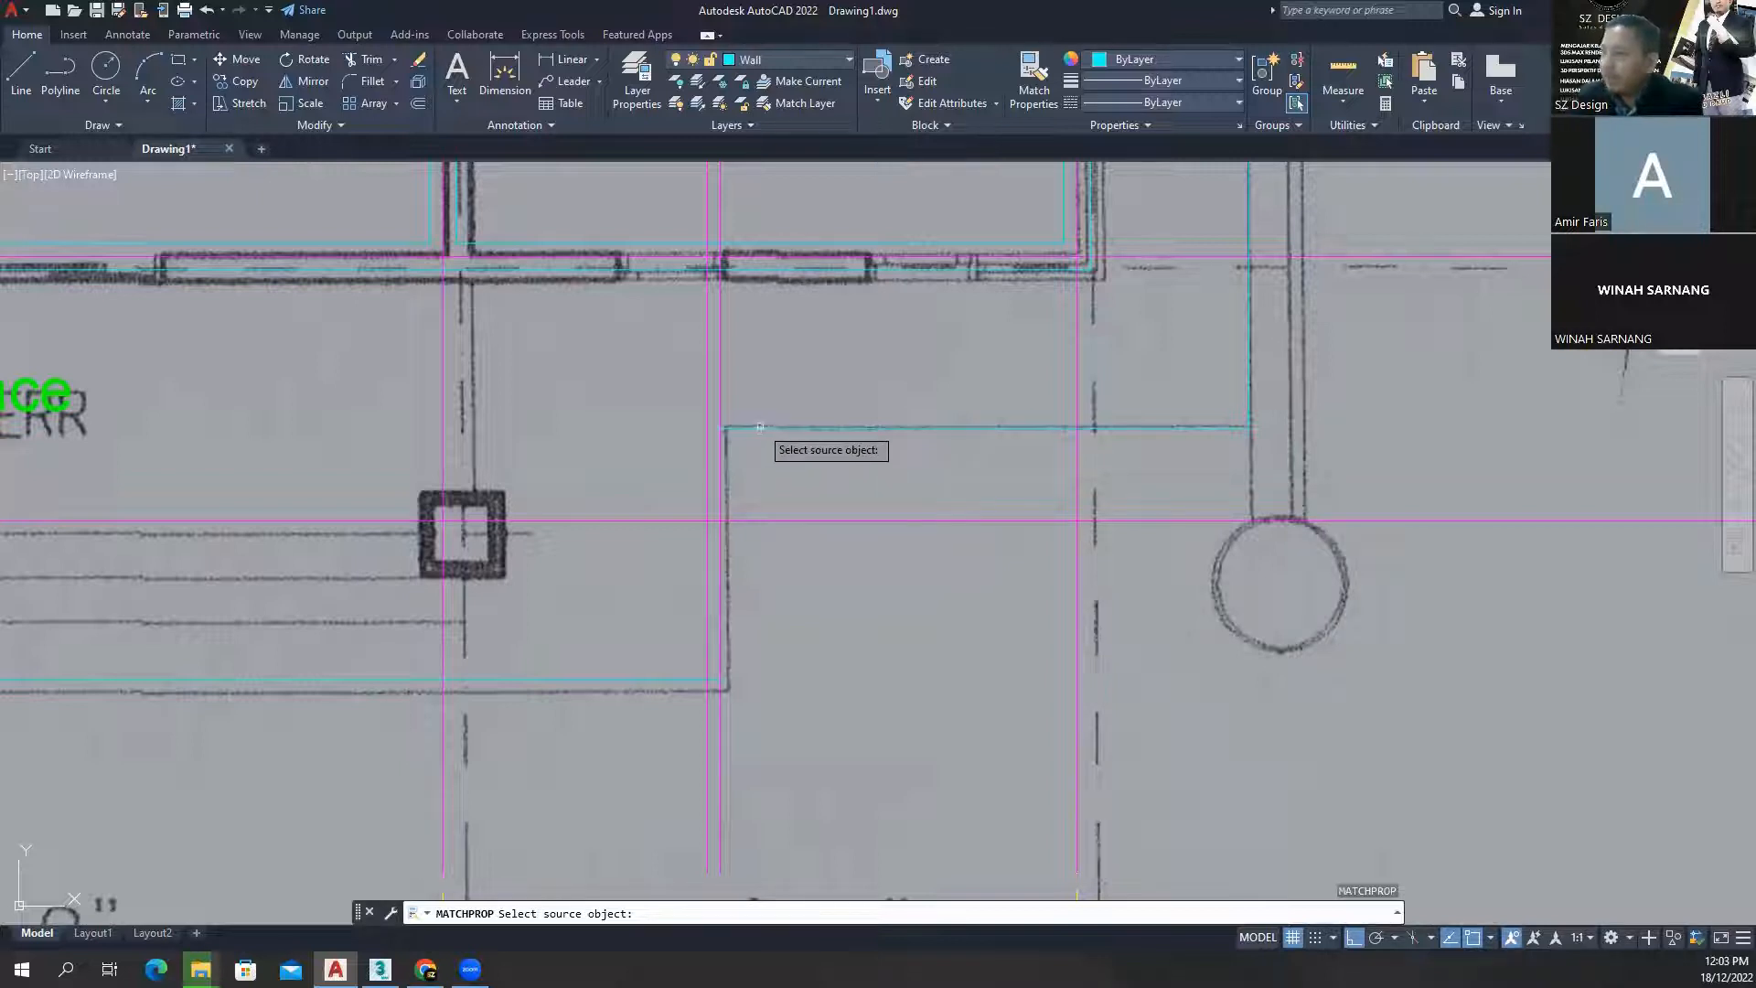
click(760, 428)
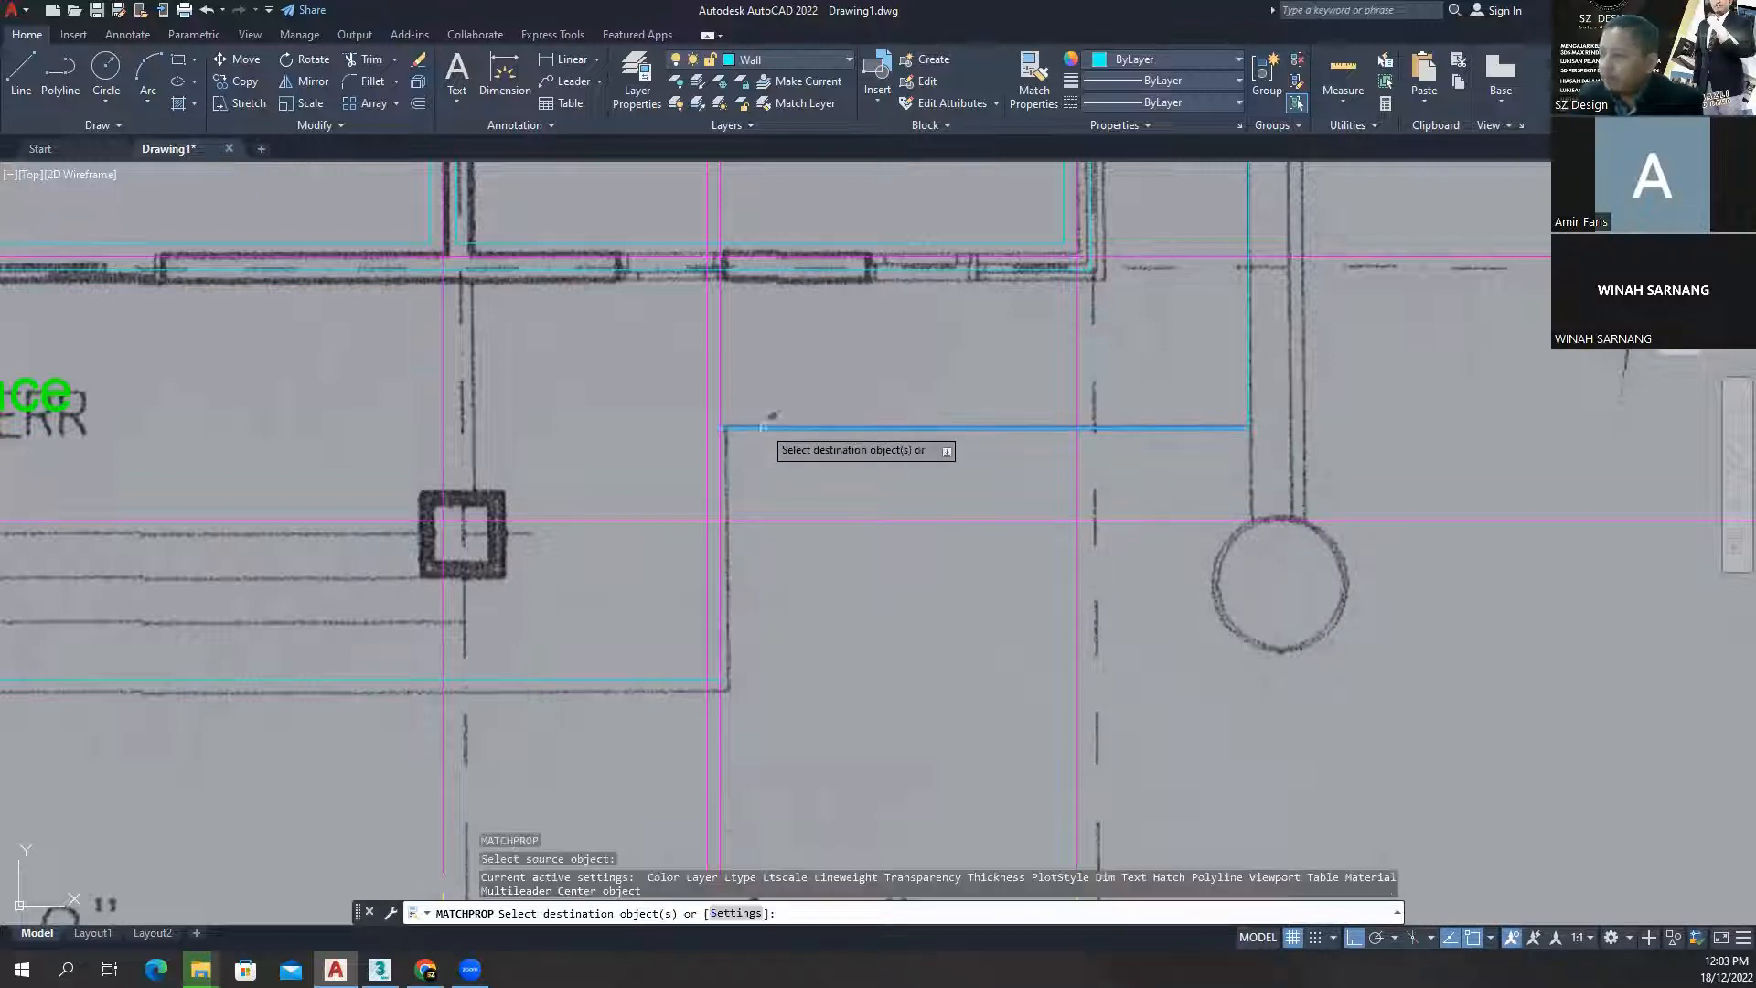
click(721, 460)
key(Escape)
key(Escape)
key(Escape)
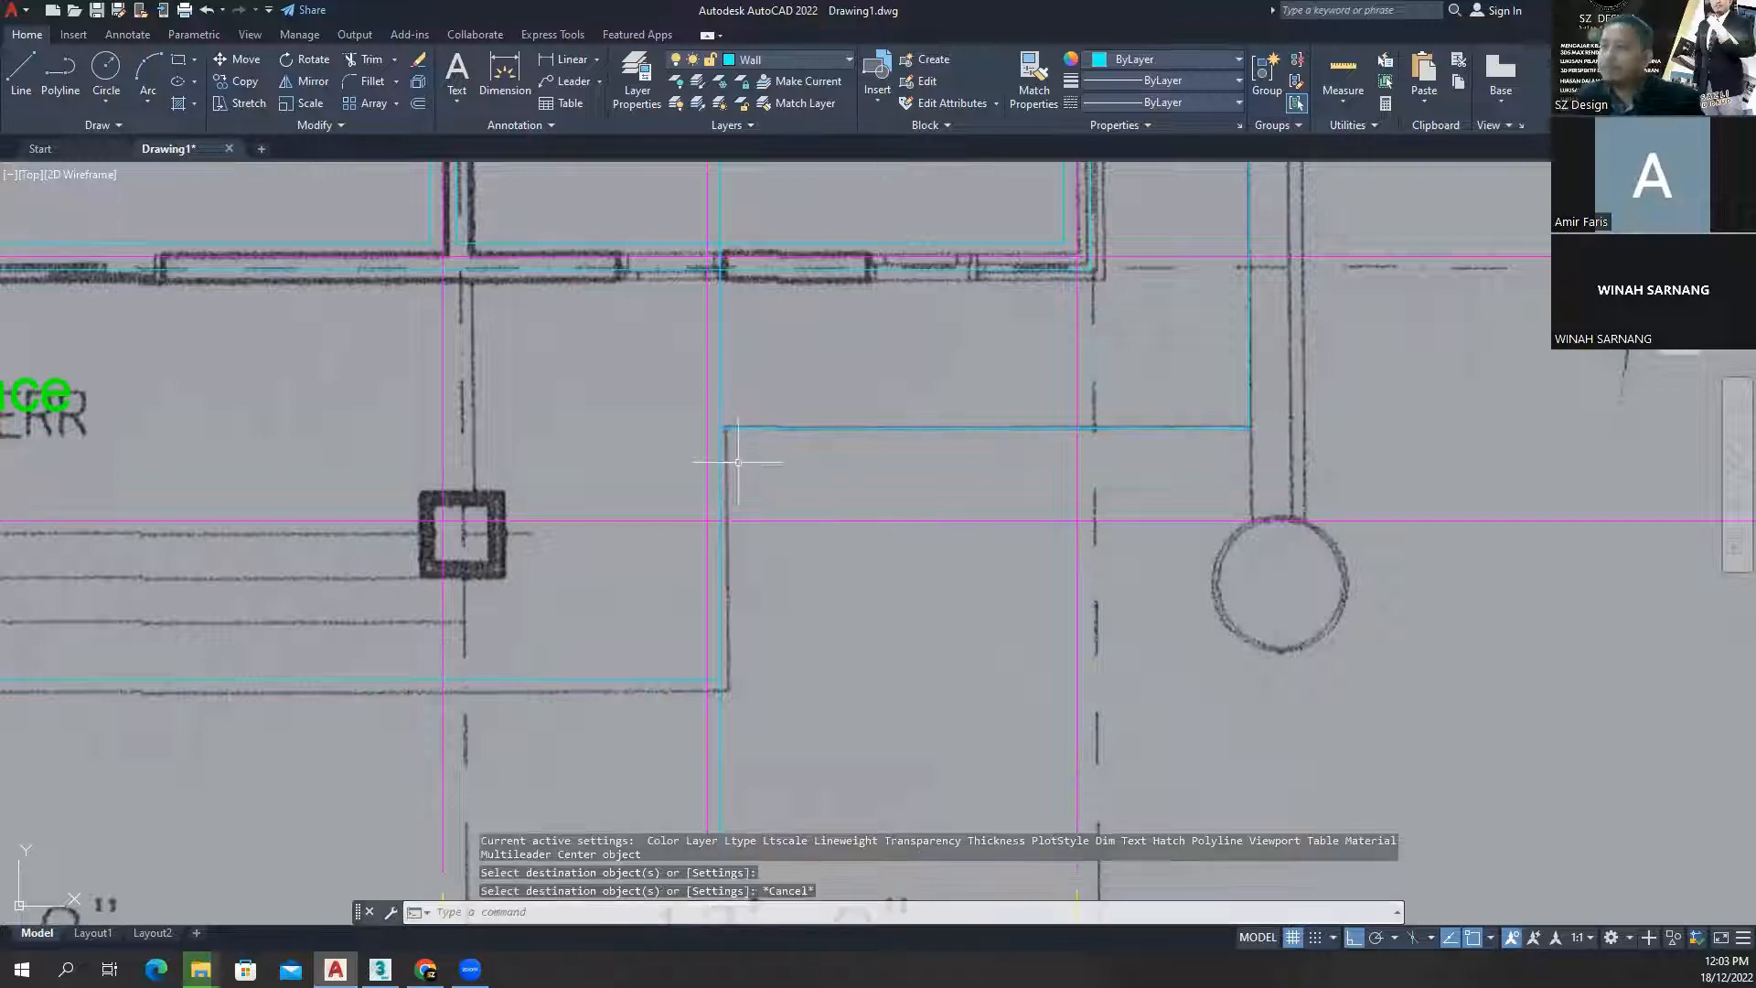
scroll(879, 502, down, 2)
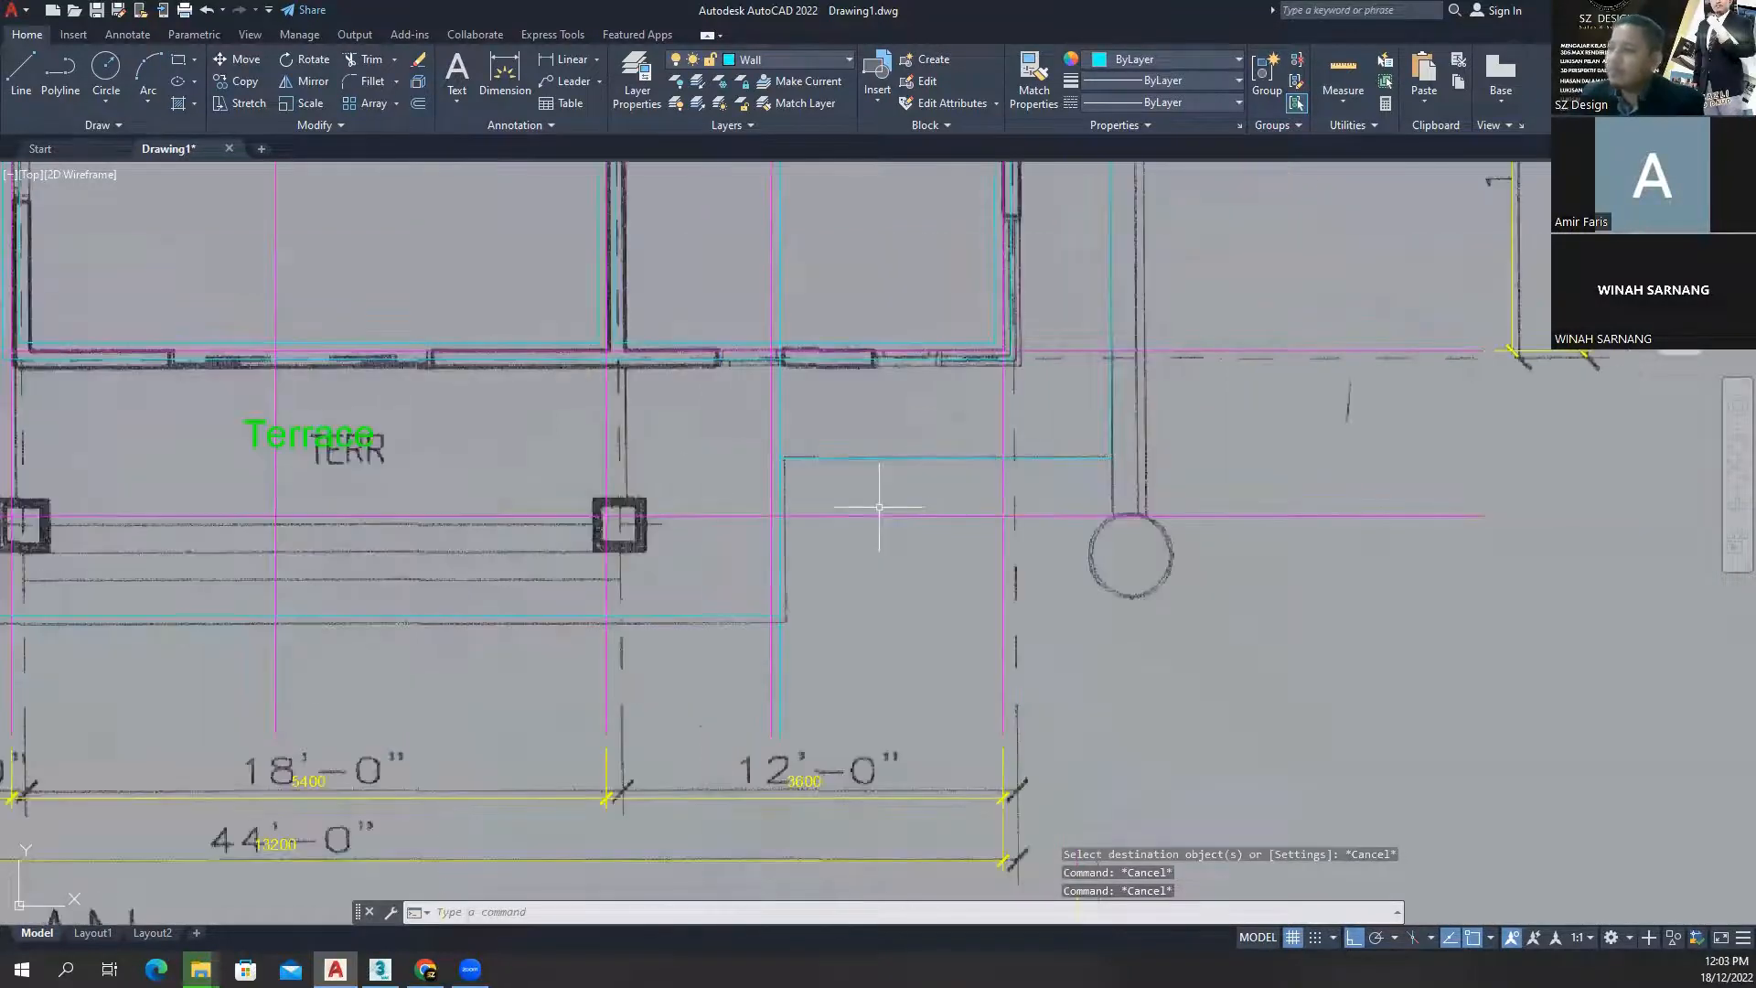
middle_drag(881, 505, 834, 477)
scroll(831, 518, up, 2)
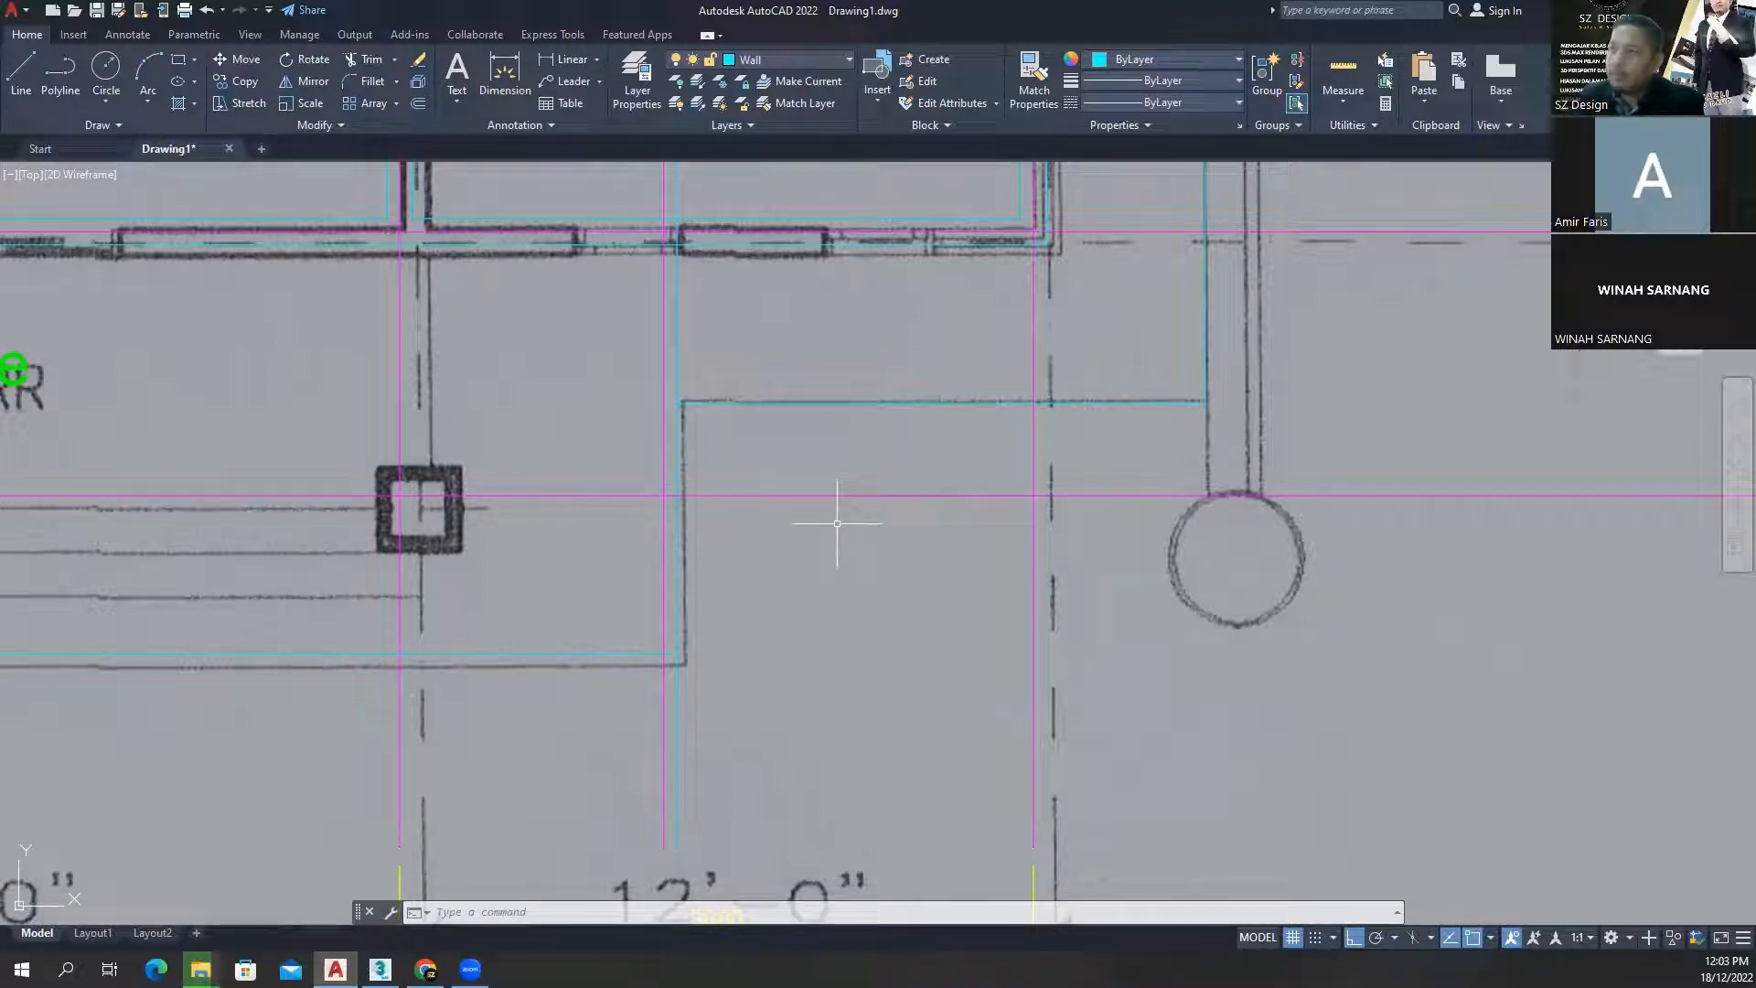
text(ma)
key(Return)
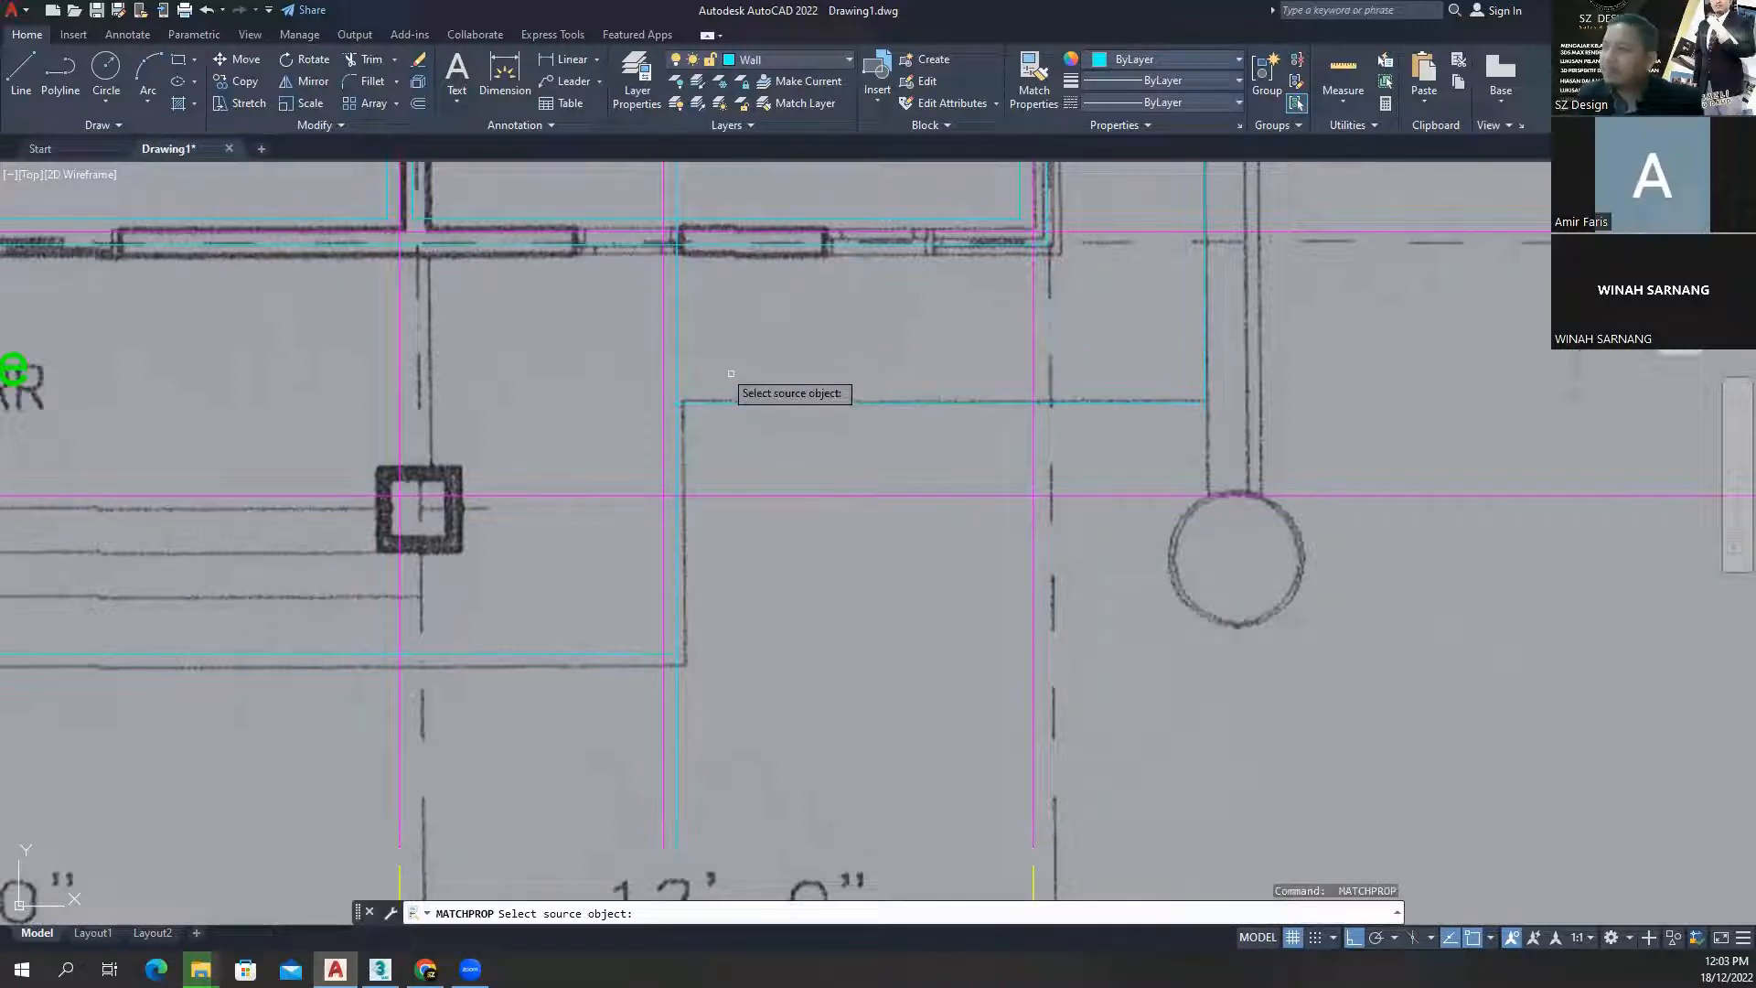
click(678, 349)
key(Escape)
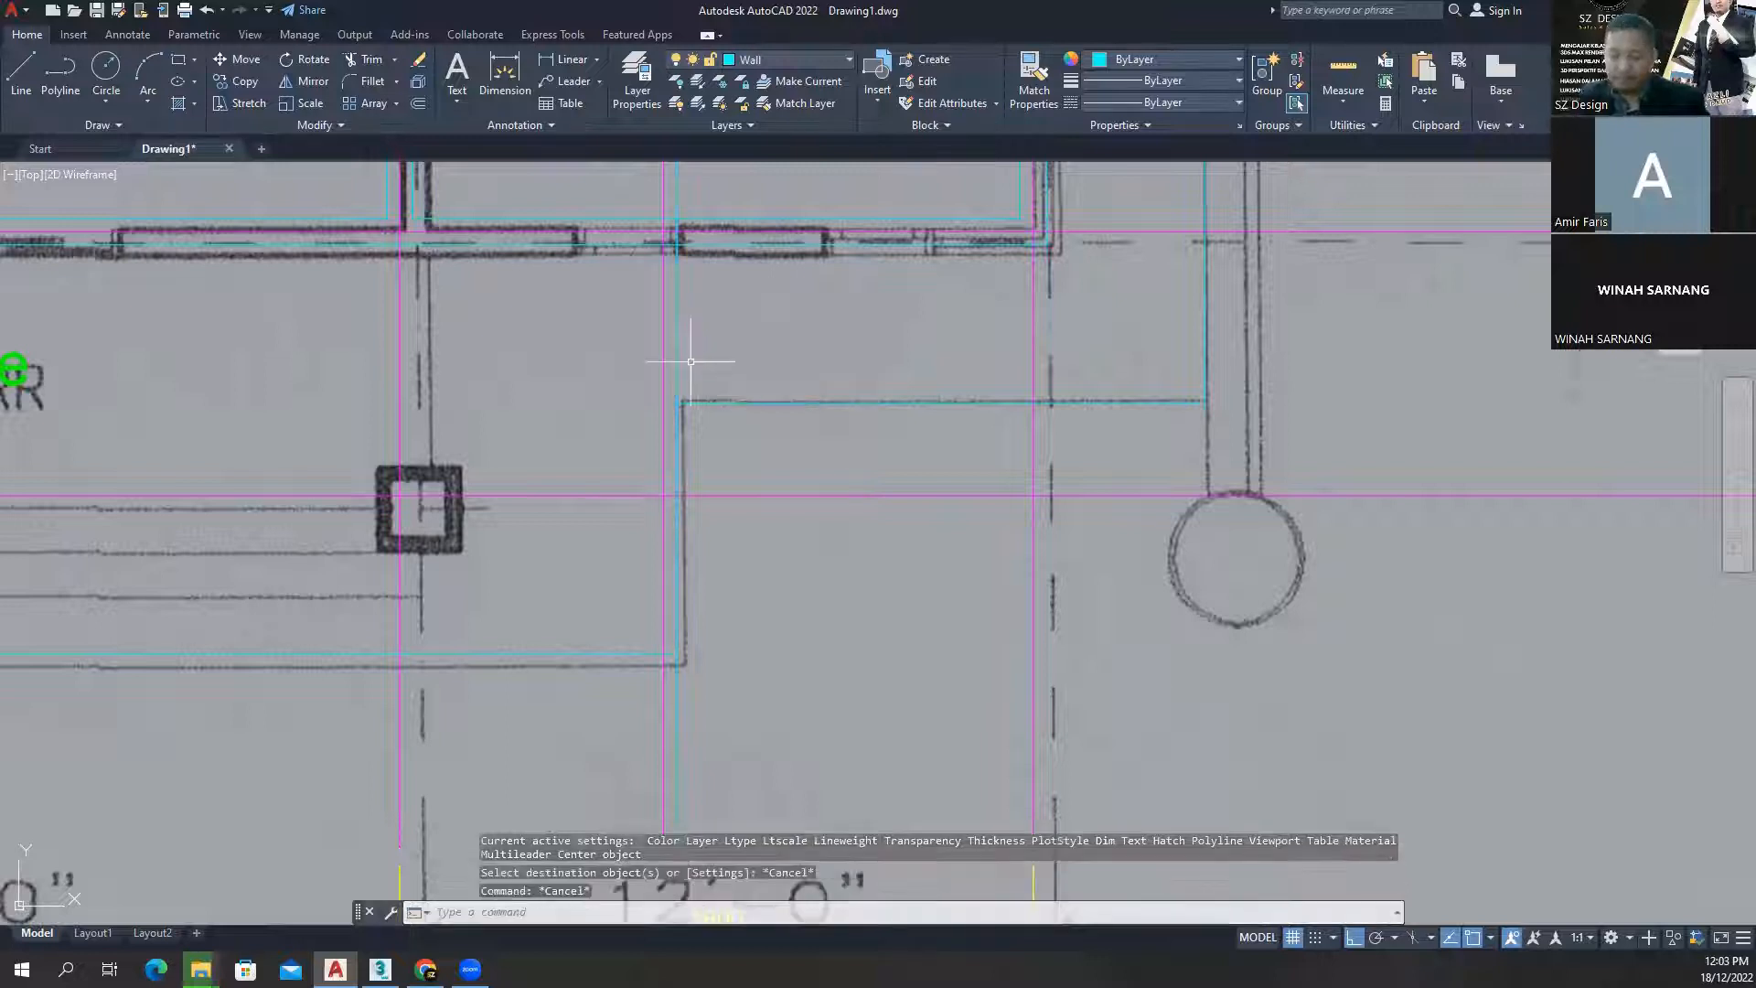
- Trim the vertical outline between the front wall and the upper corner, and its excess below the lower corner
text(tr)
key(Return)
click(677, 361)
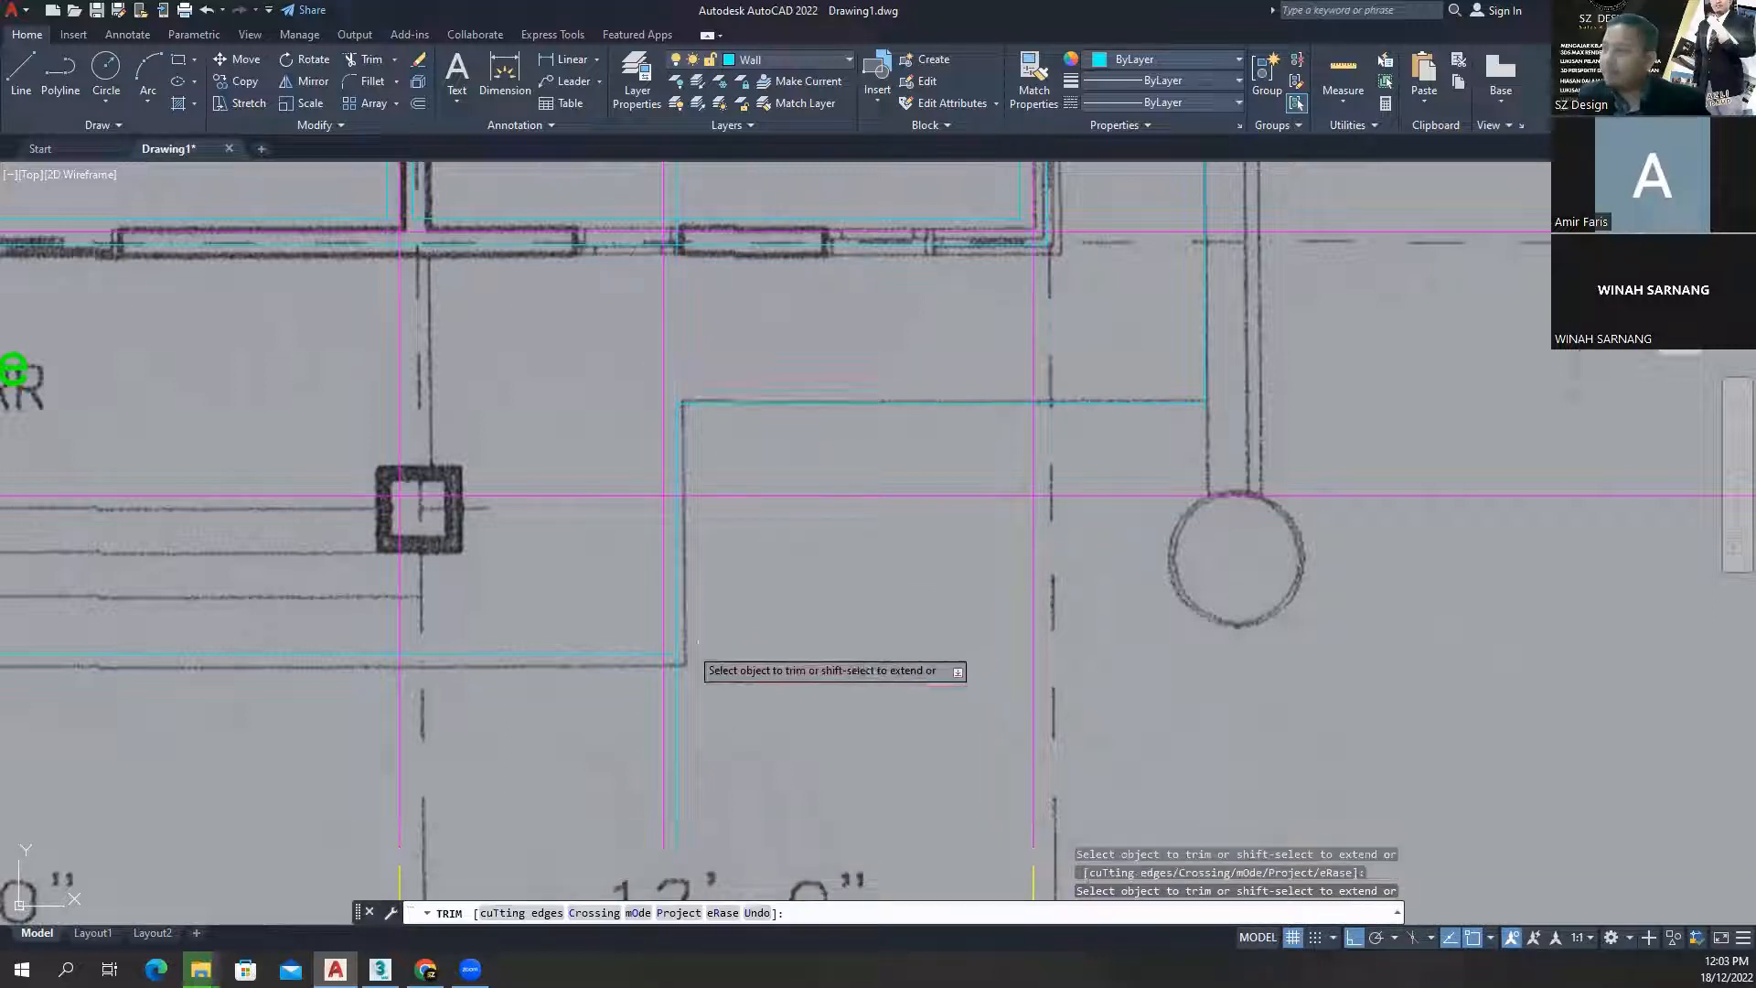
click(678, 673)
key(Escape)
middle_drag(682, 257, 709, 485)
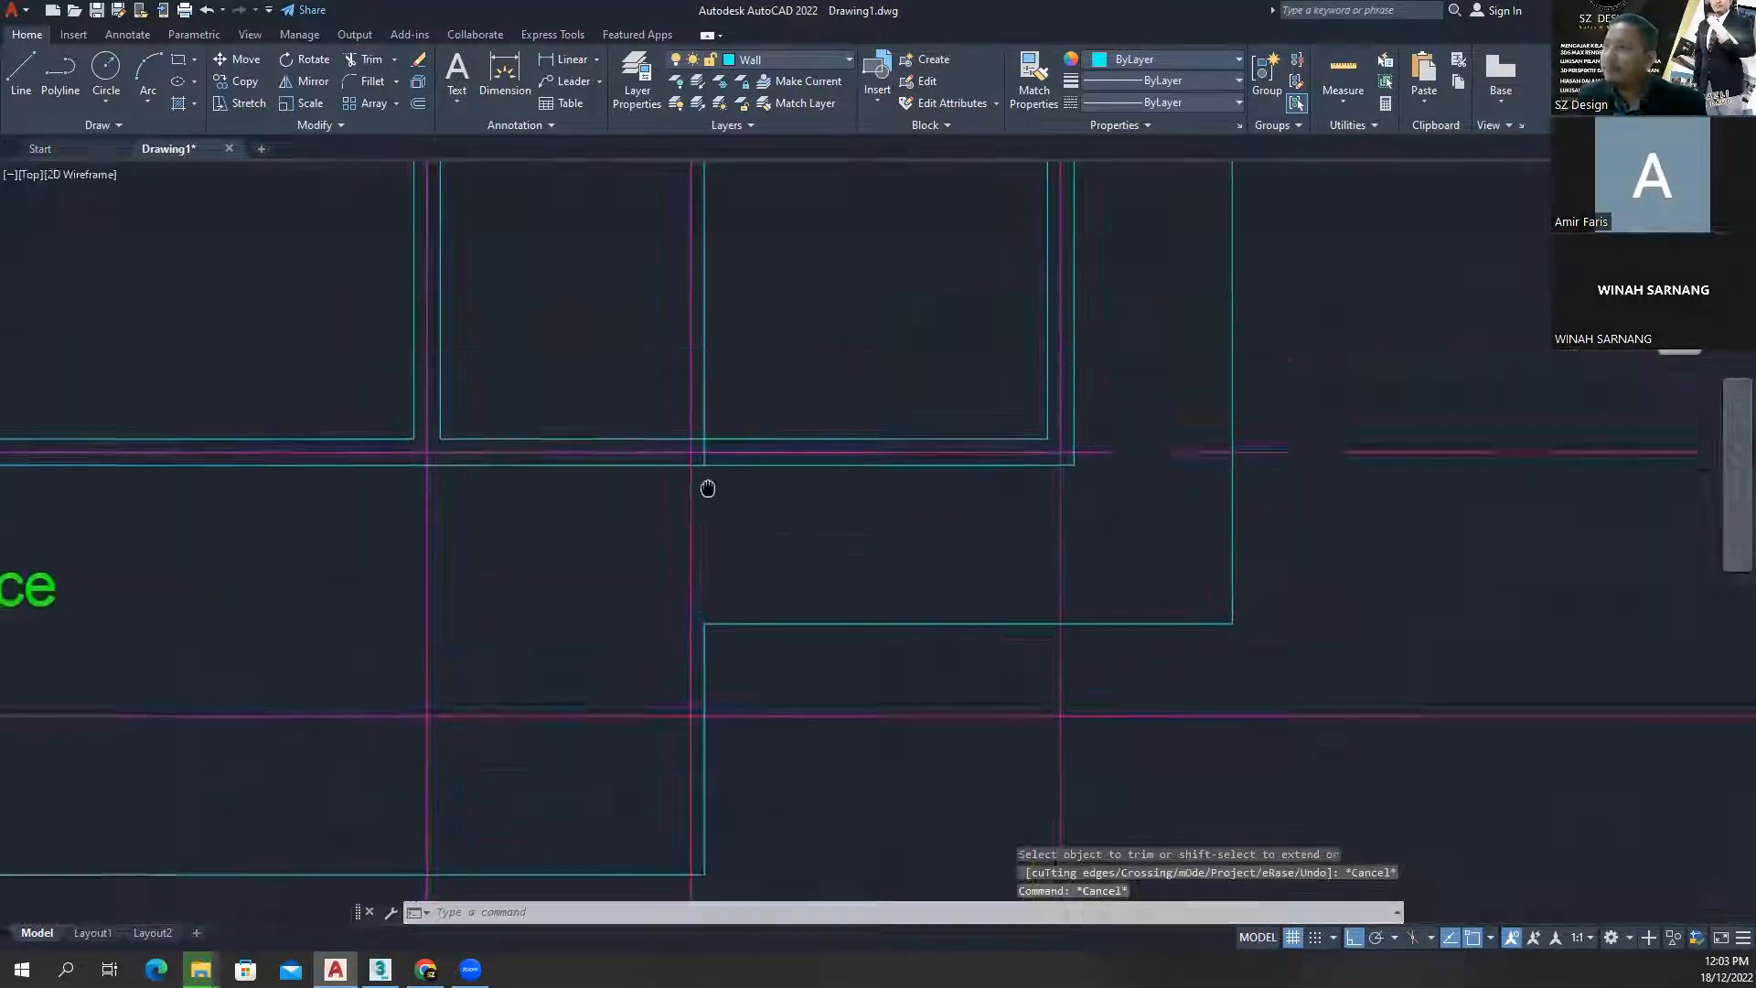
- Delete the leftover vertical outline piece running through the master bedroom down to the front wall
click(702, 413)
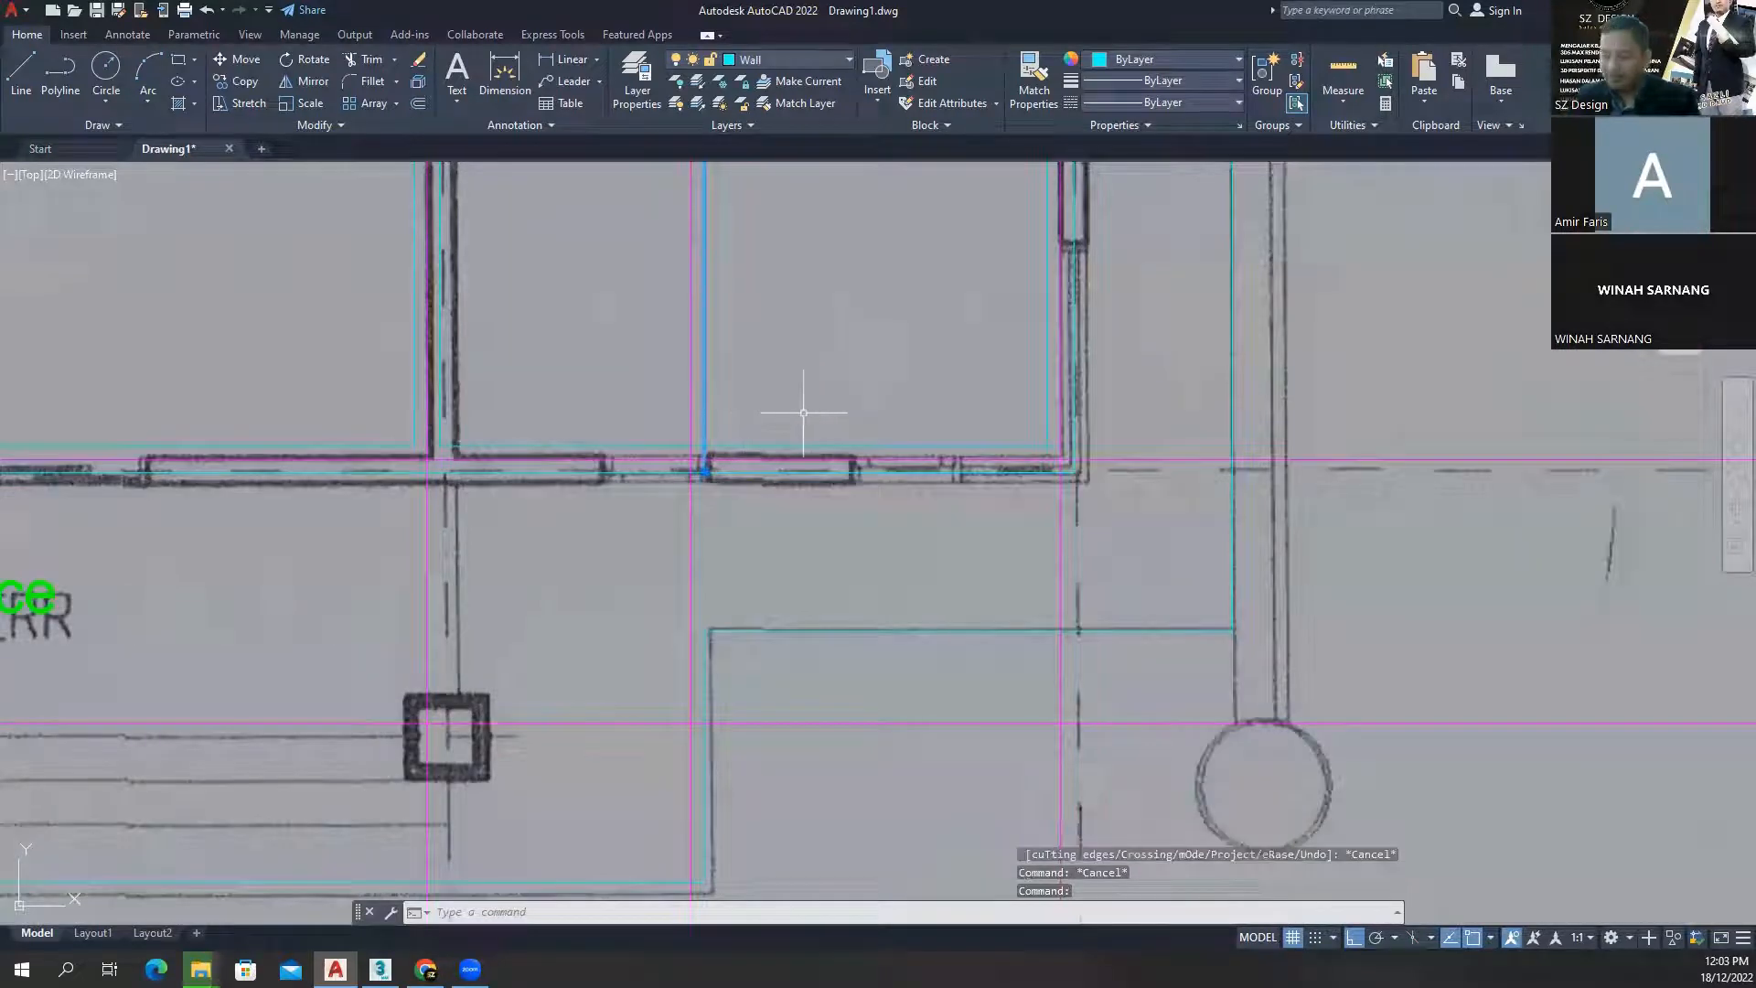
key(Delete)
scroll(675, 532, down, 8)
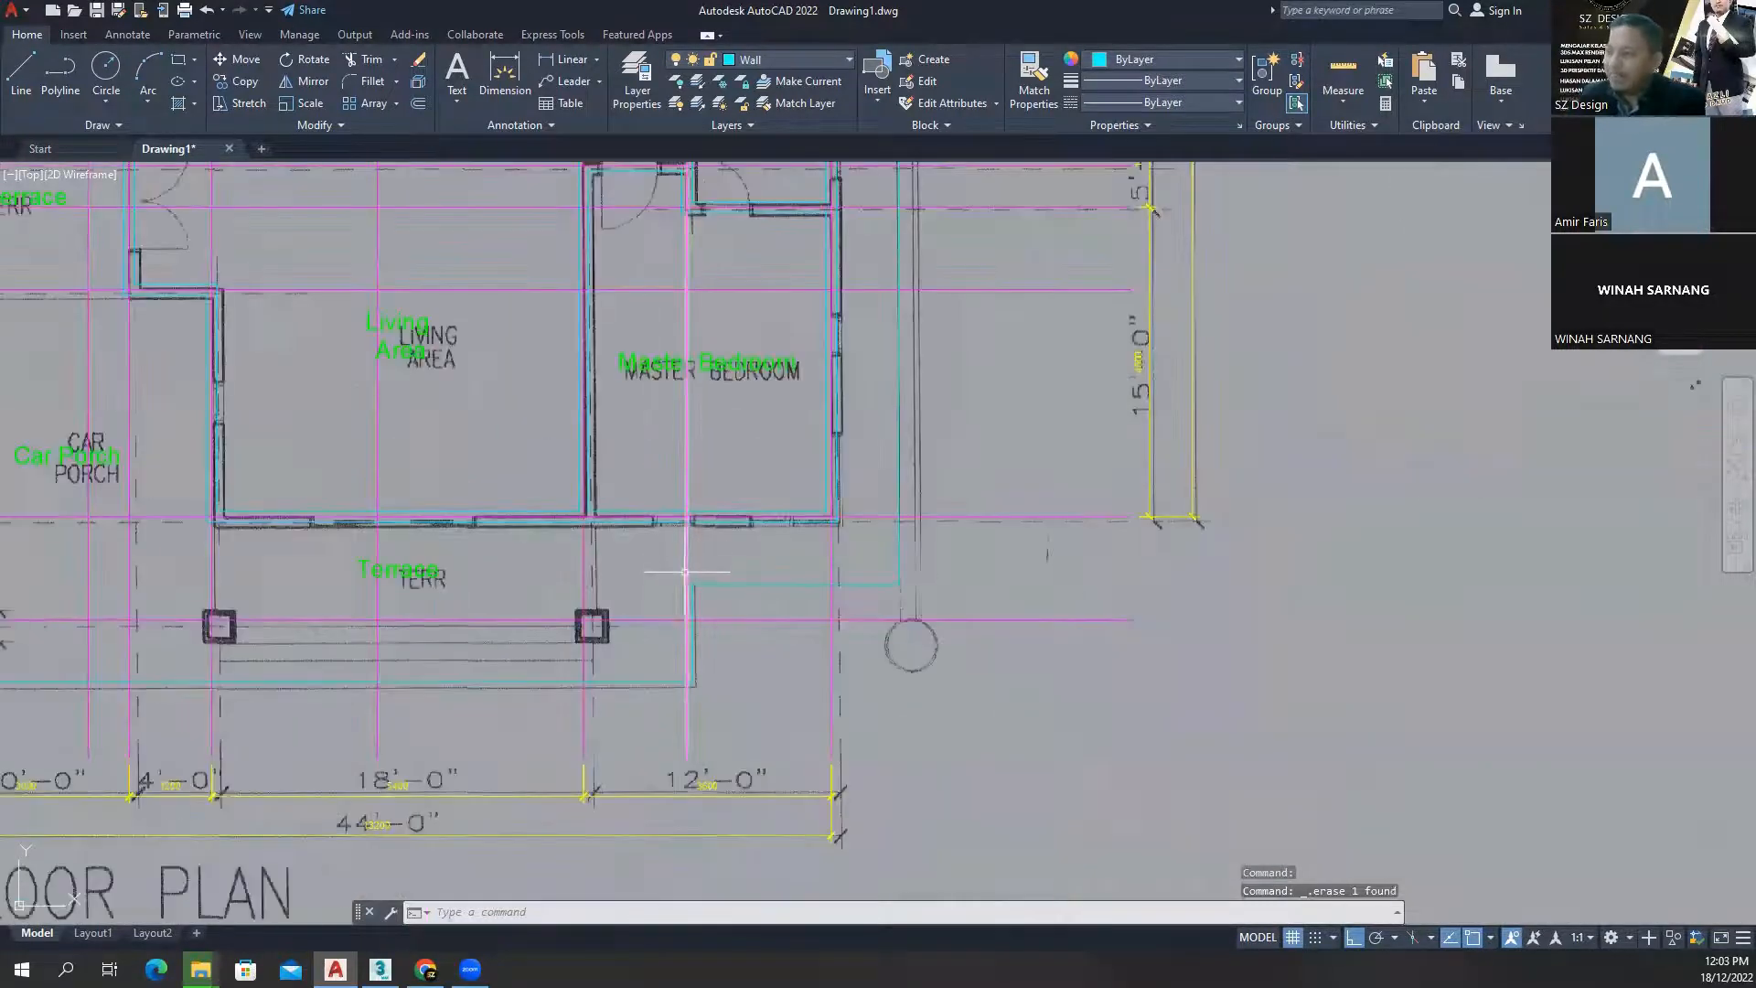
scroll(789, 562, down, 3)
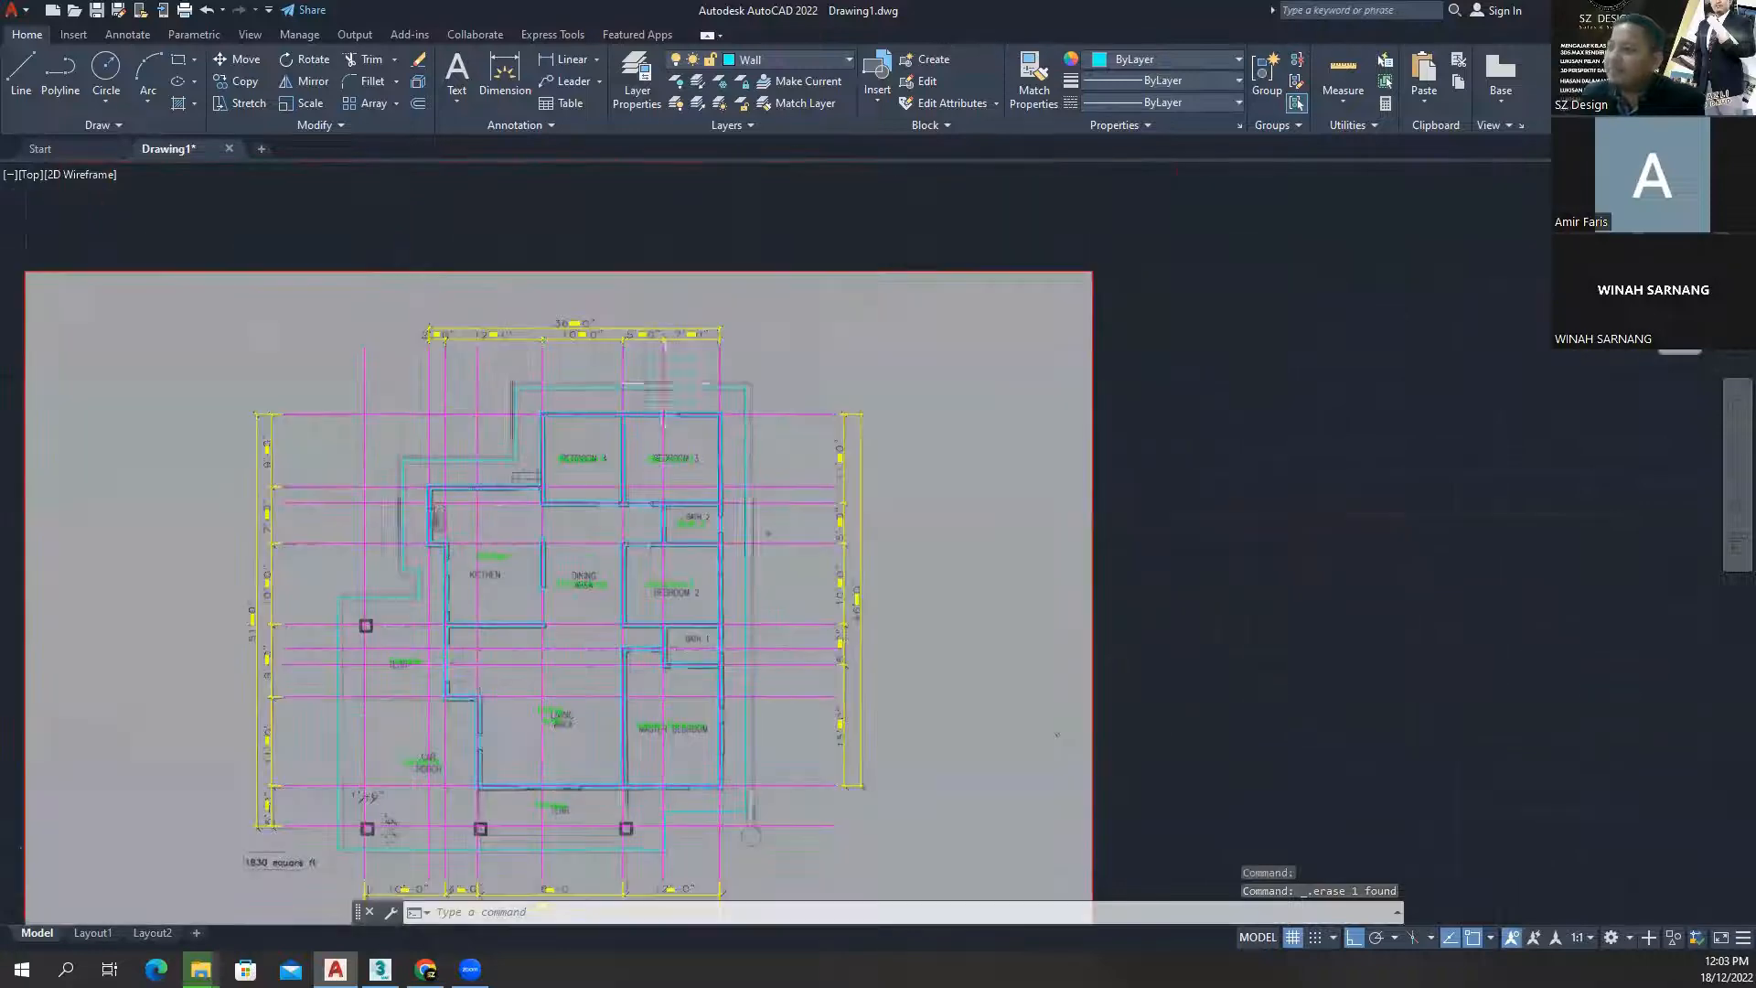
scroll(681, 823, up, 6)
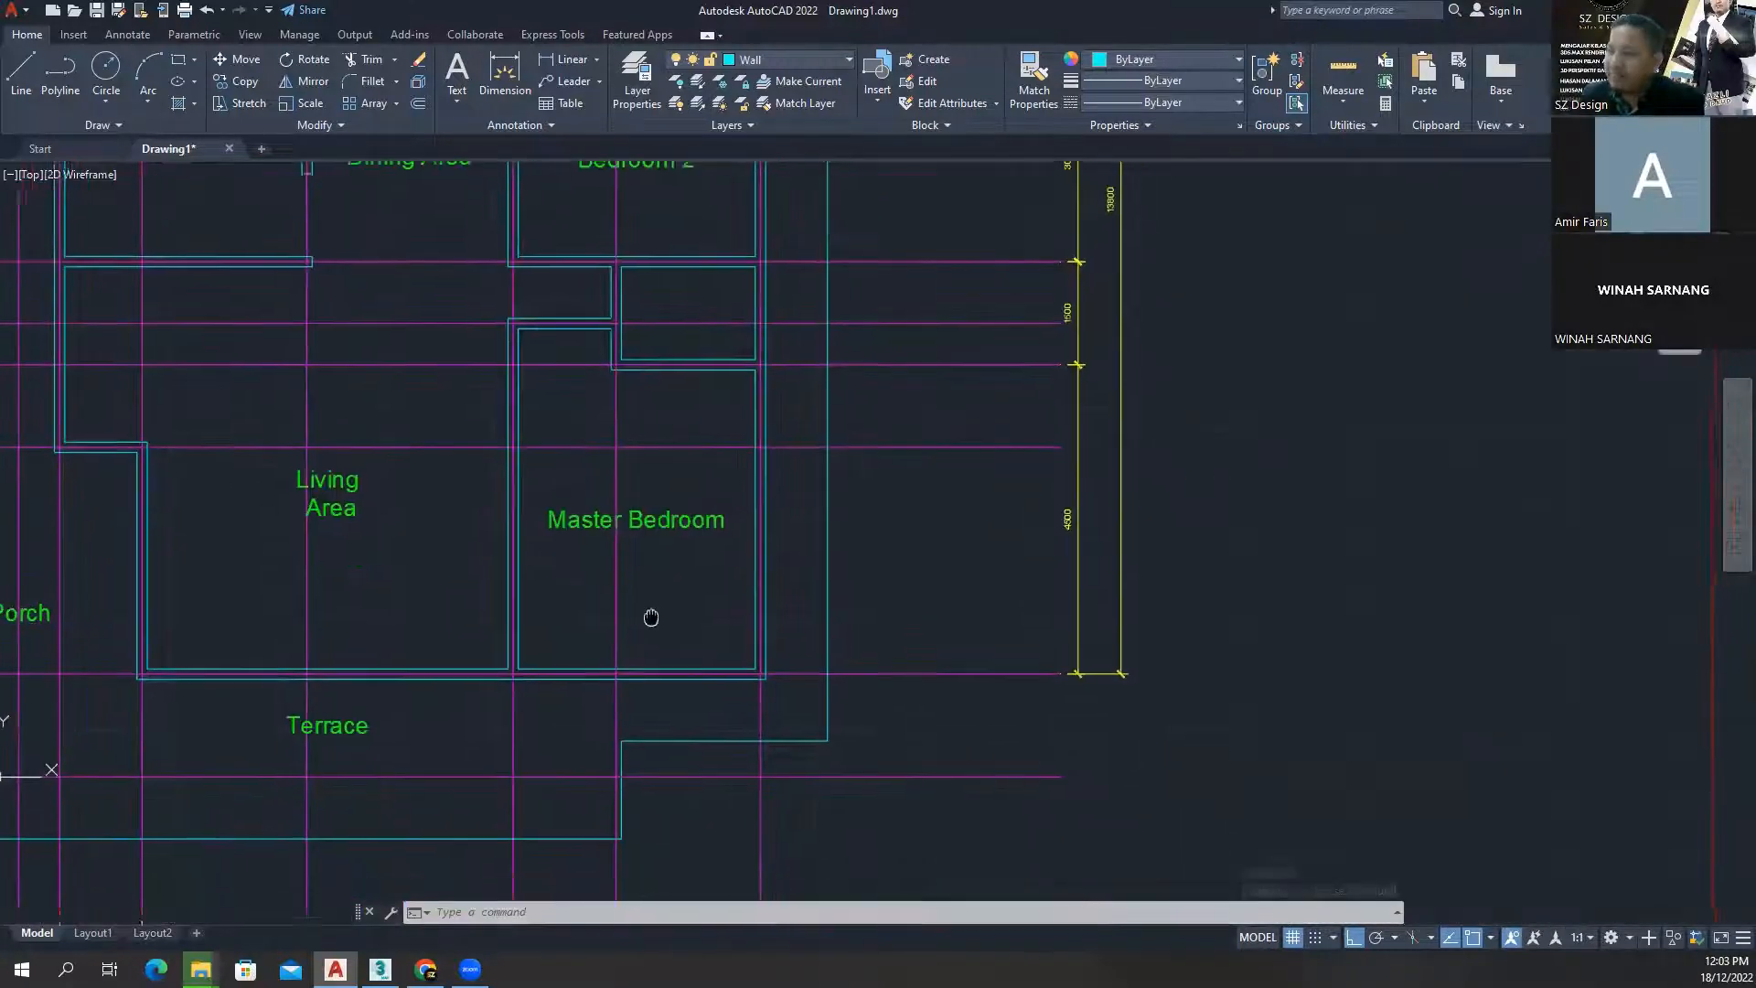
scroll(737, 628, down, 6)
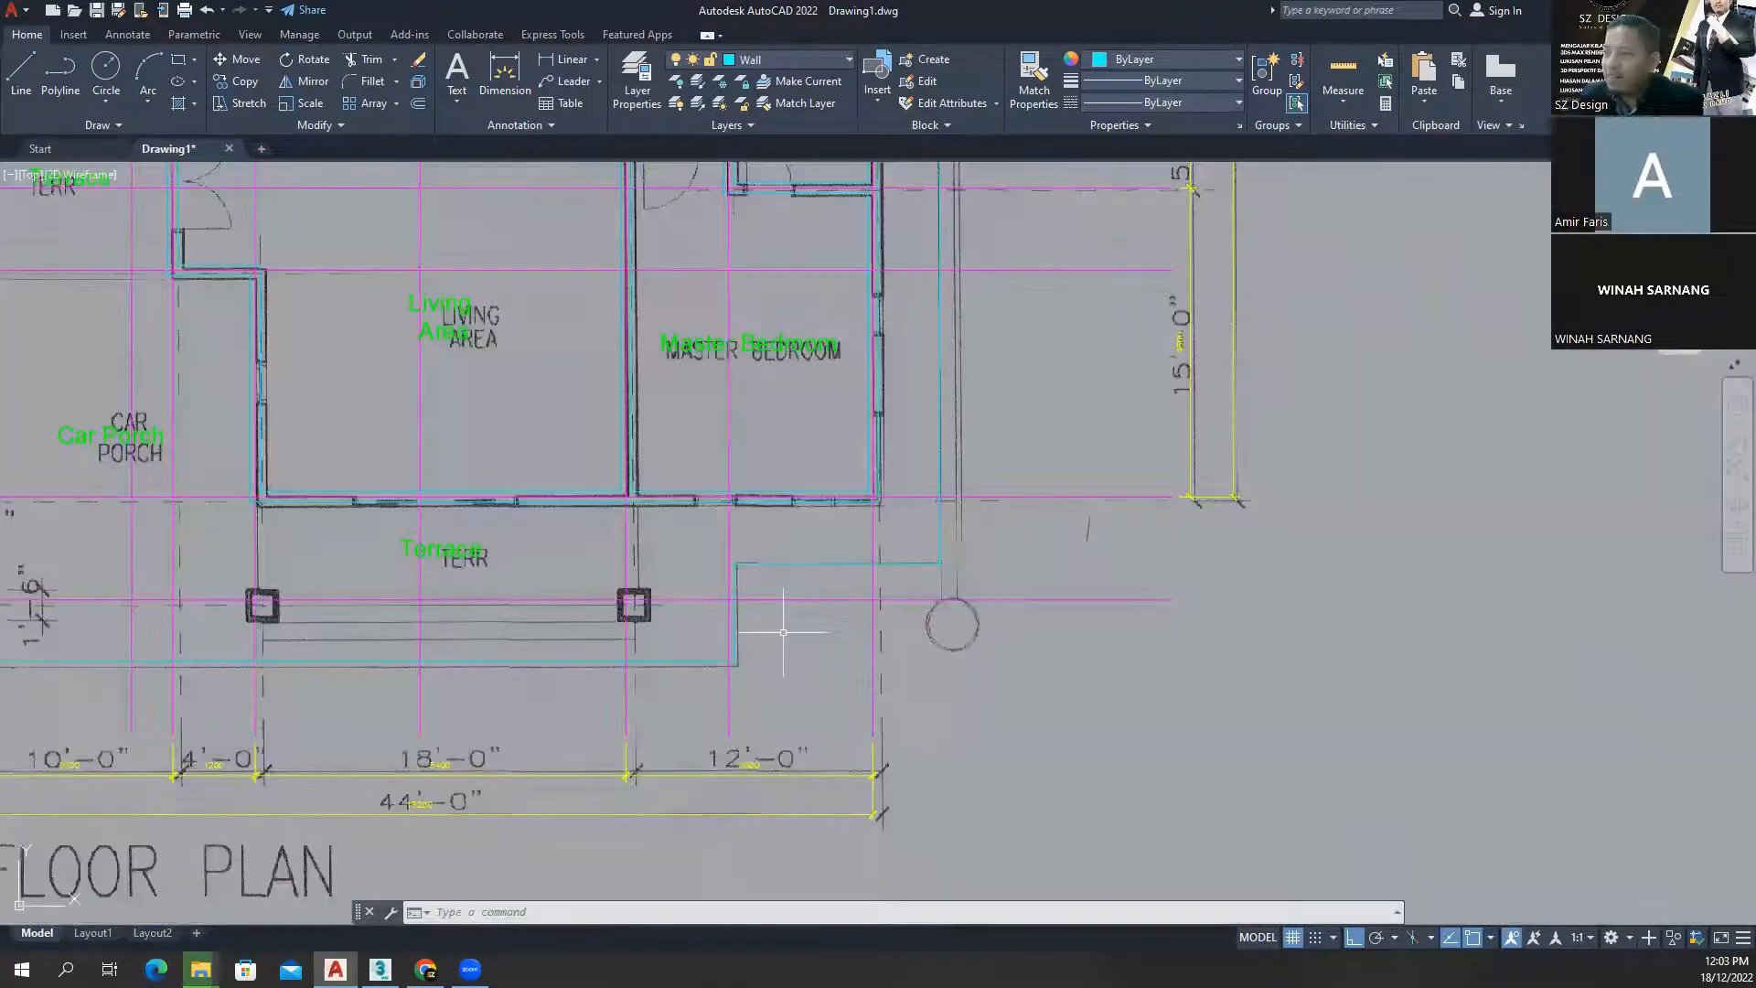
- Join the outline segments running from the right side around the back to the side terrace's upper edge into one polyline
middle_drag(784, 627, 774, 756)
scroll(774, 755, down, 3)
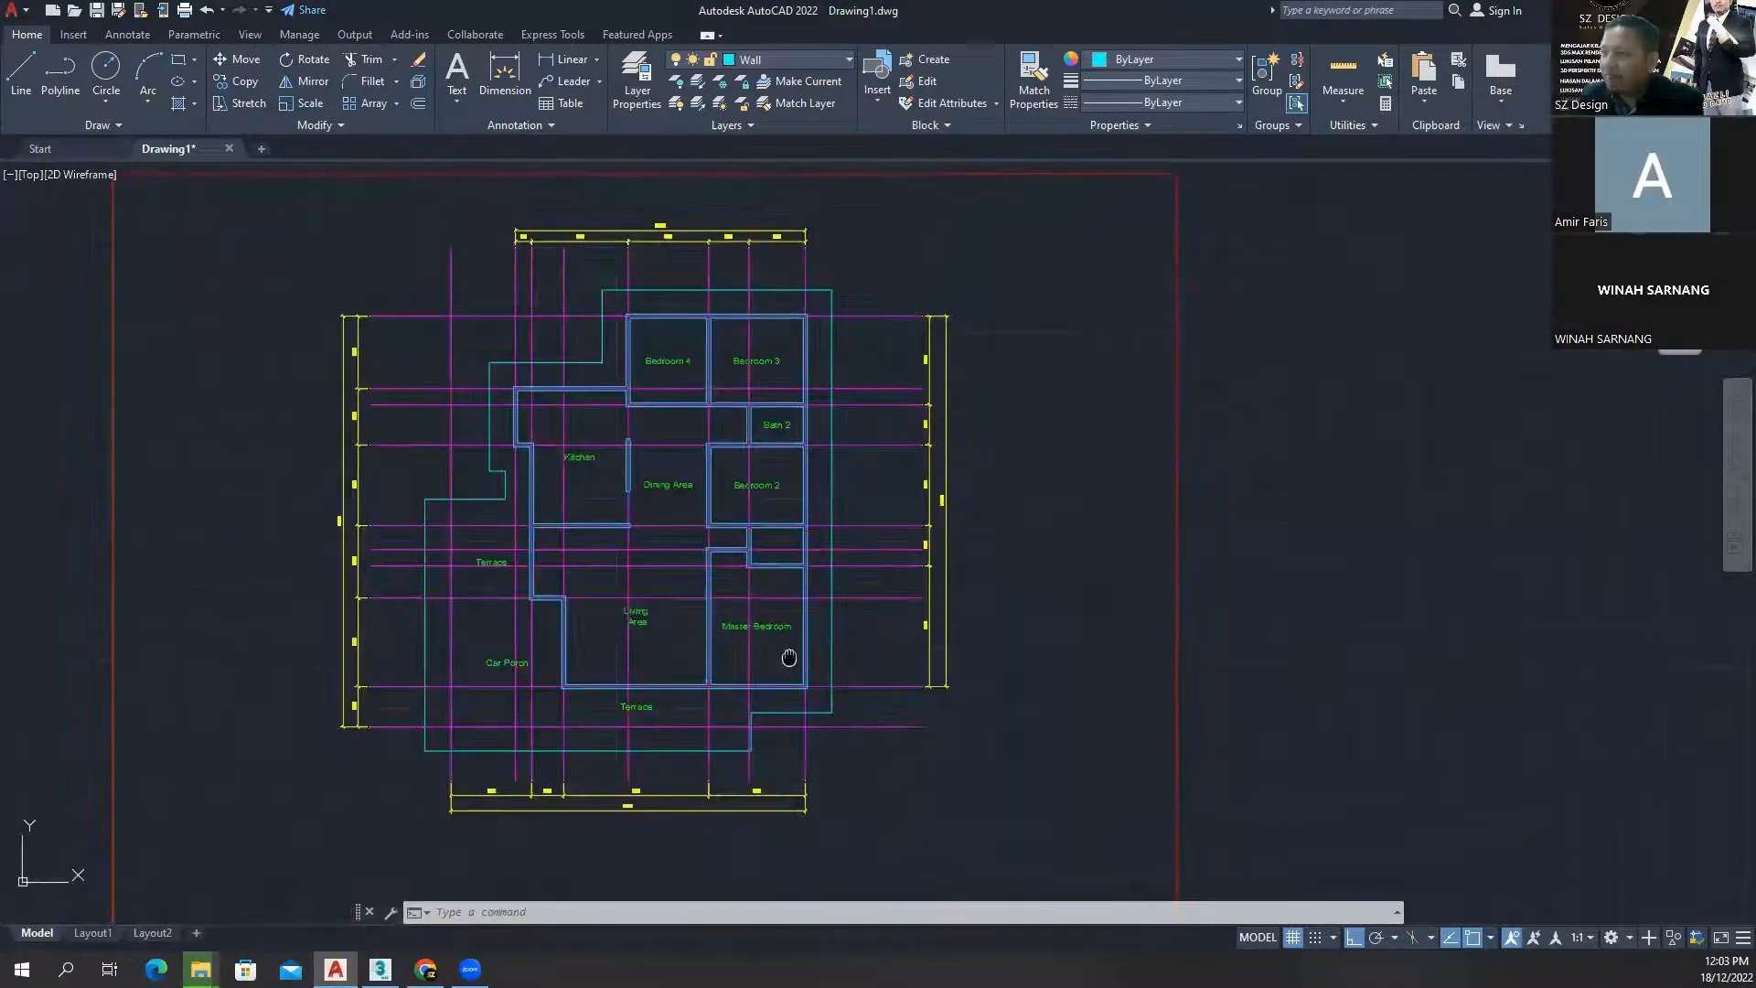
middle_drag(789, 657, 808, 656)
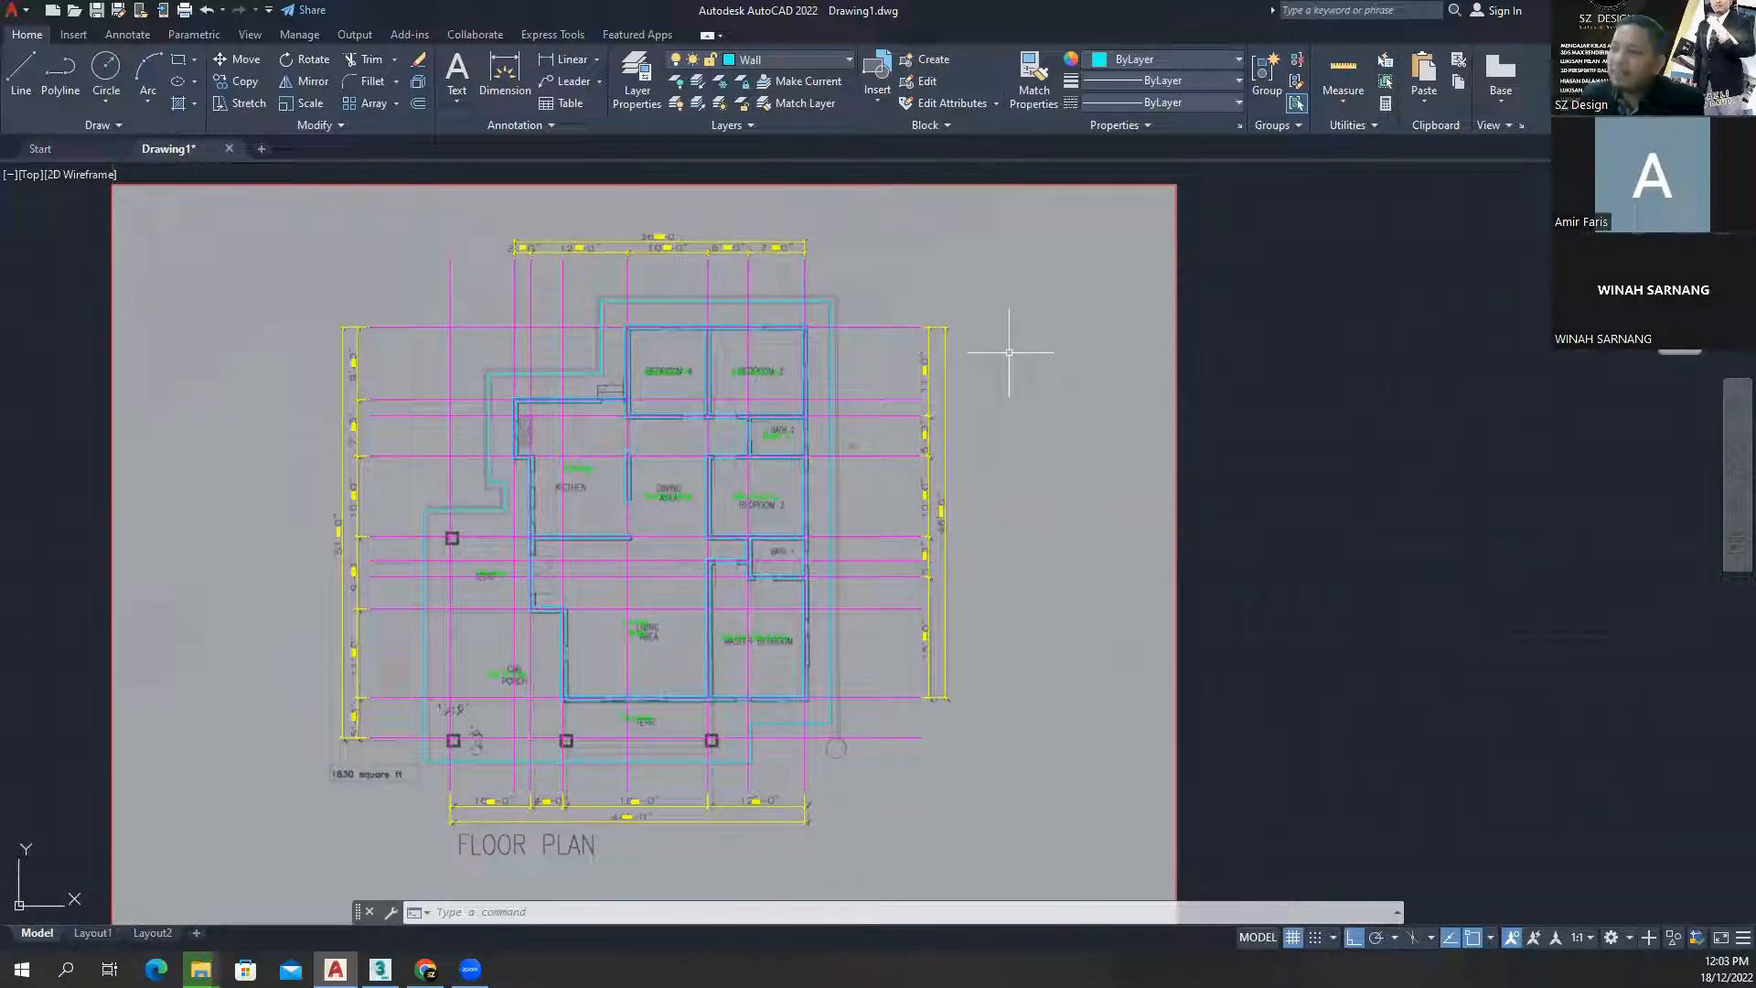
click(840, 310)
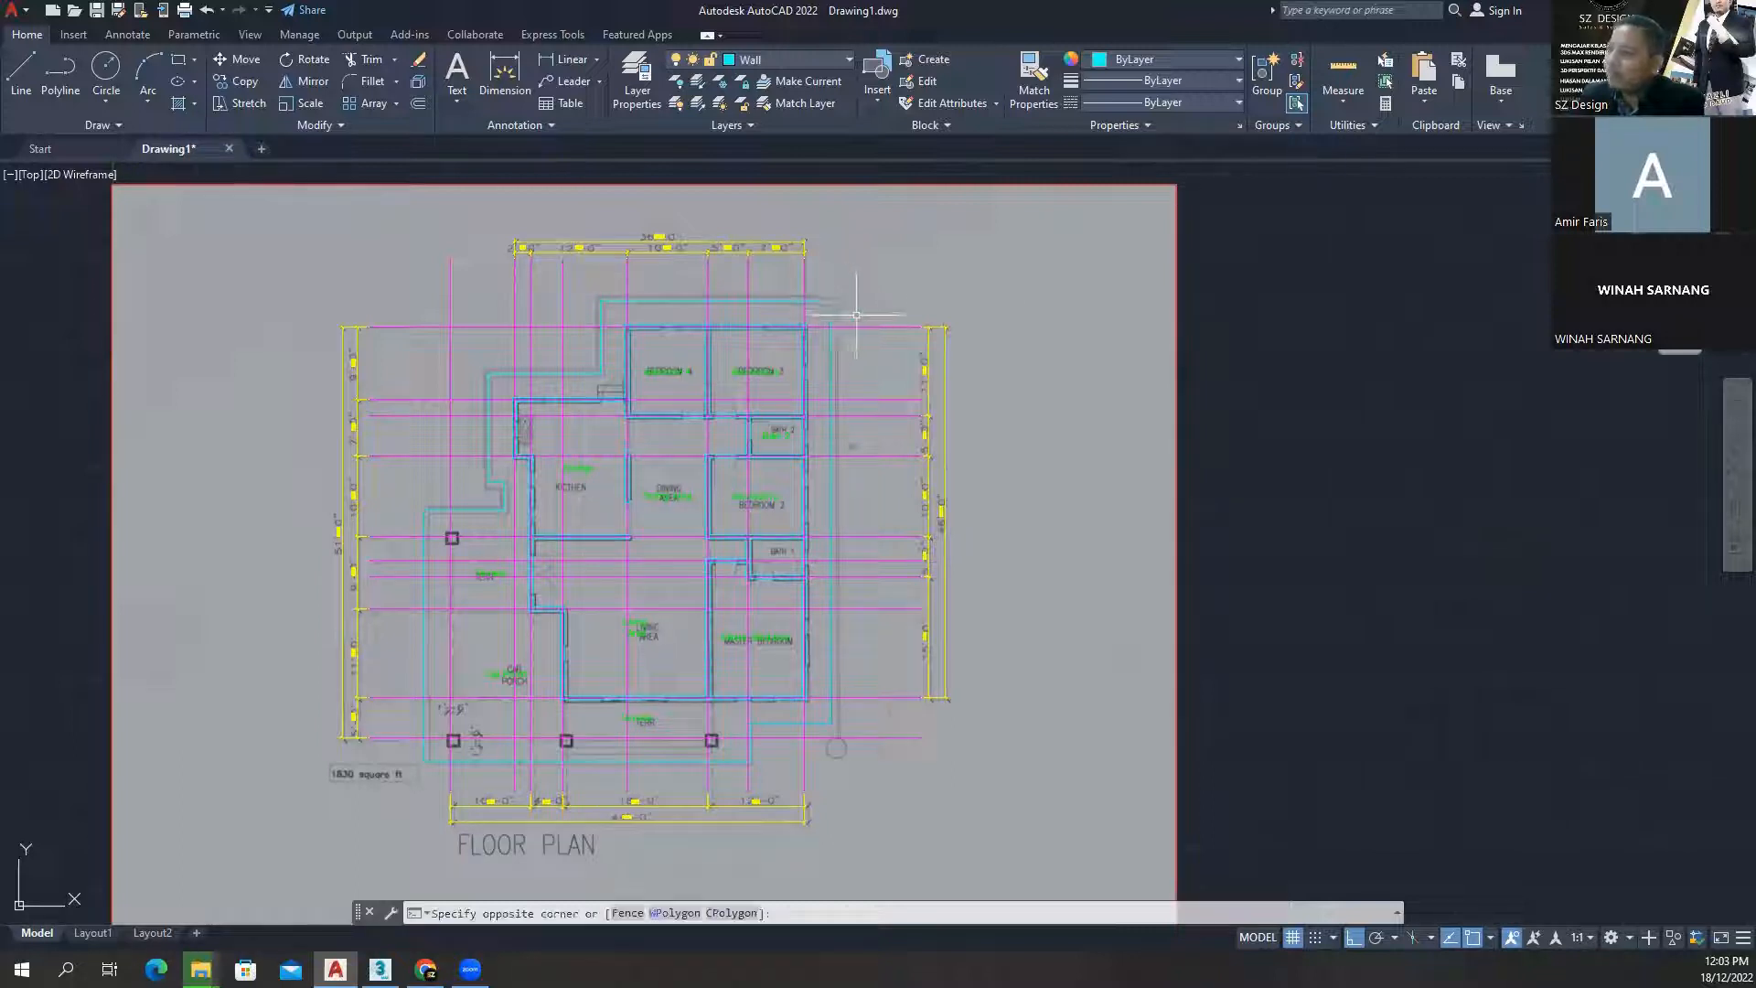
click(823, 286)
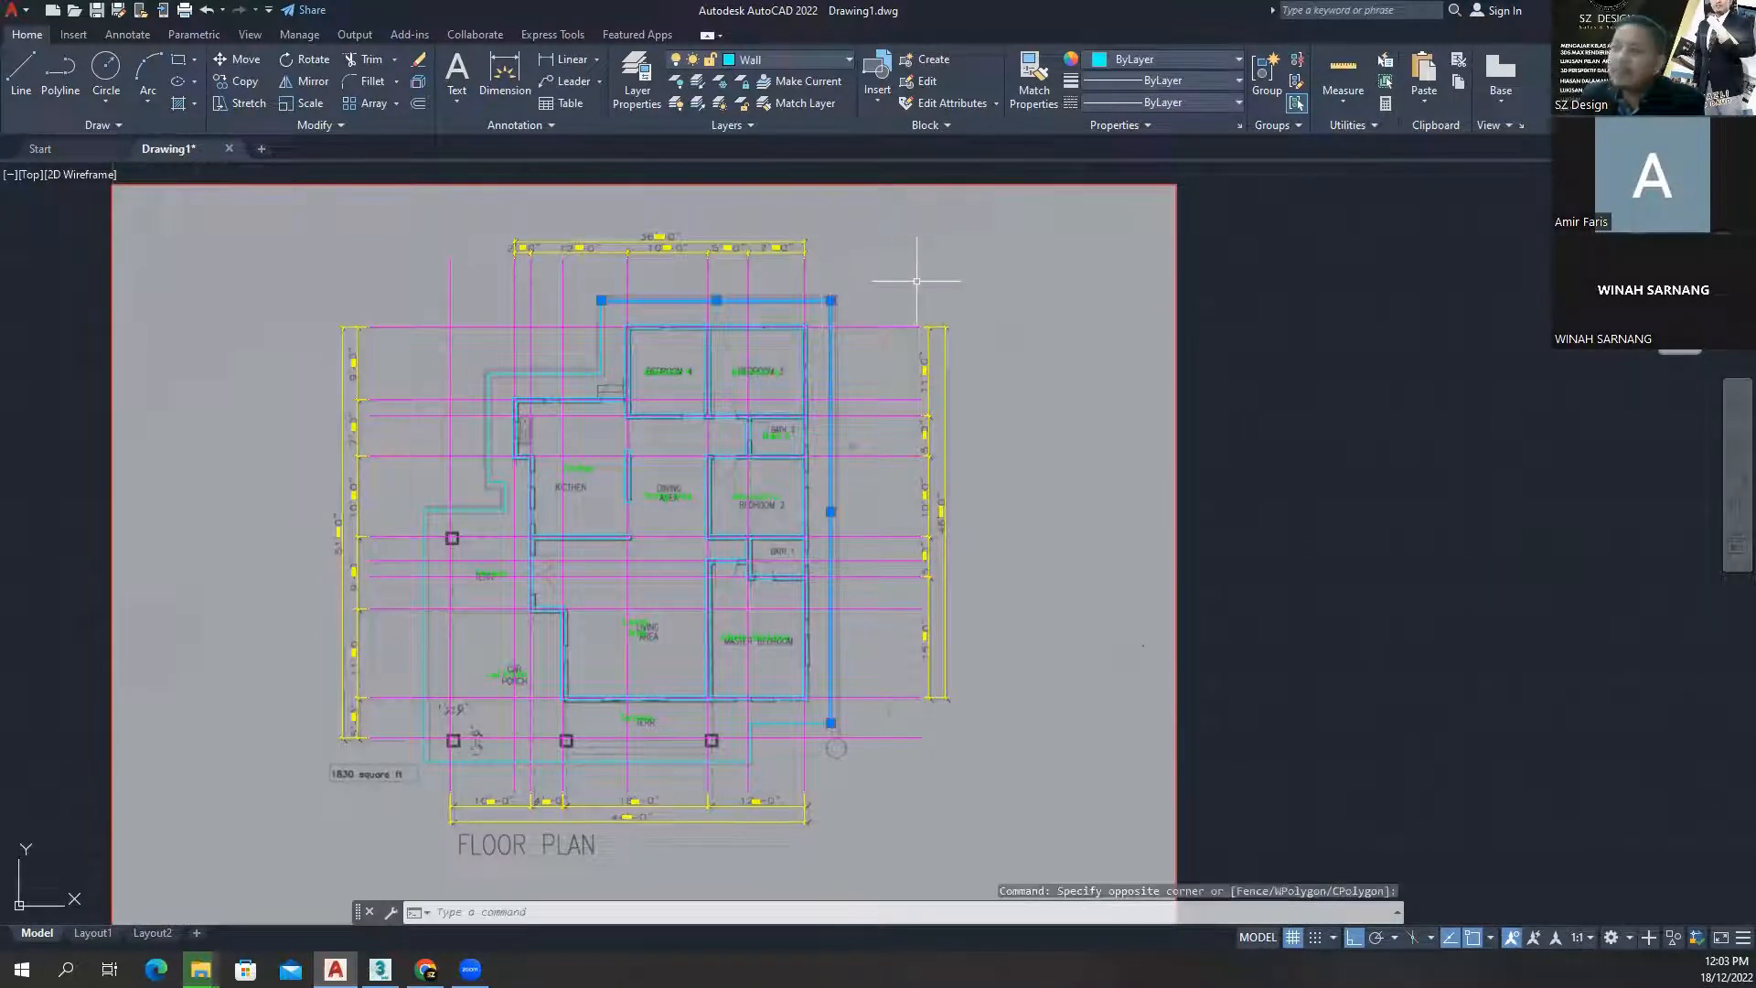
click(601, 318)
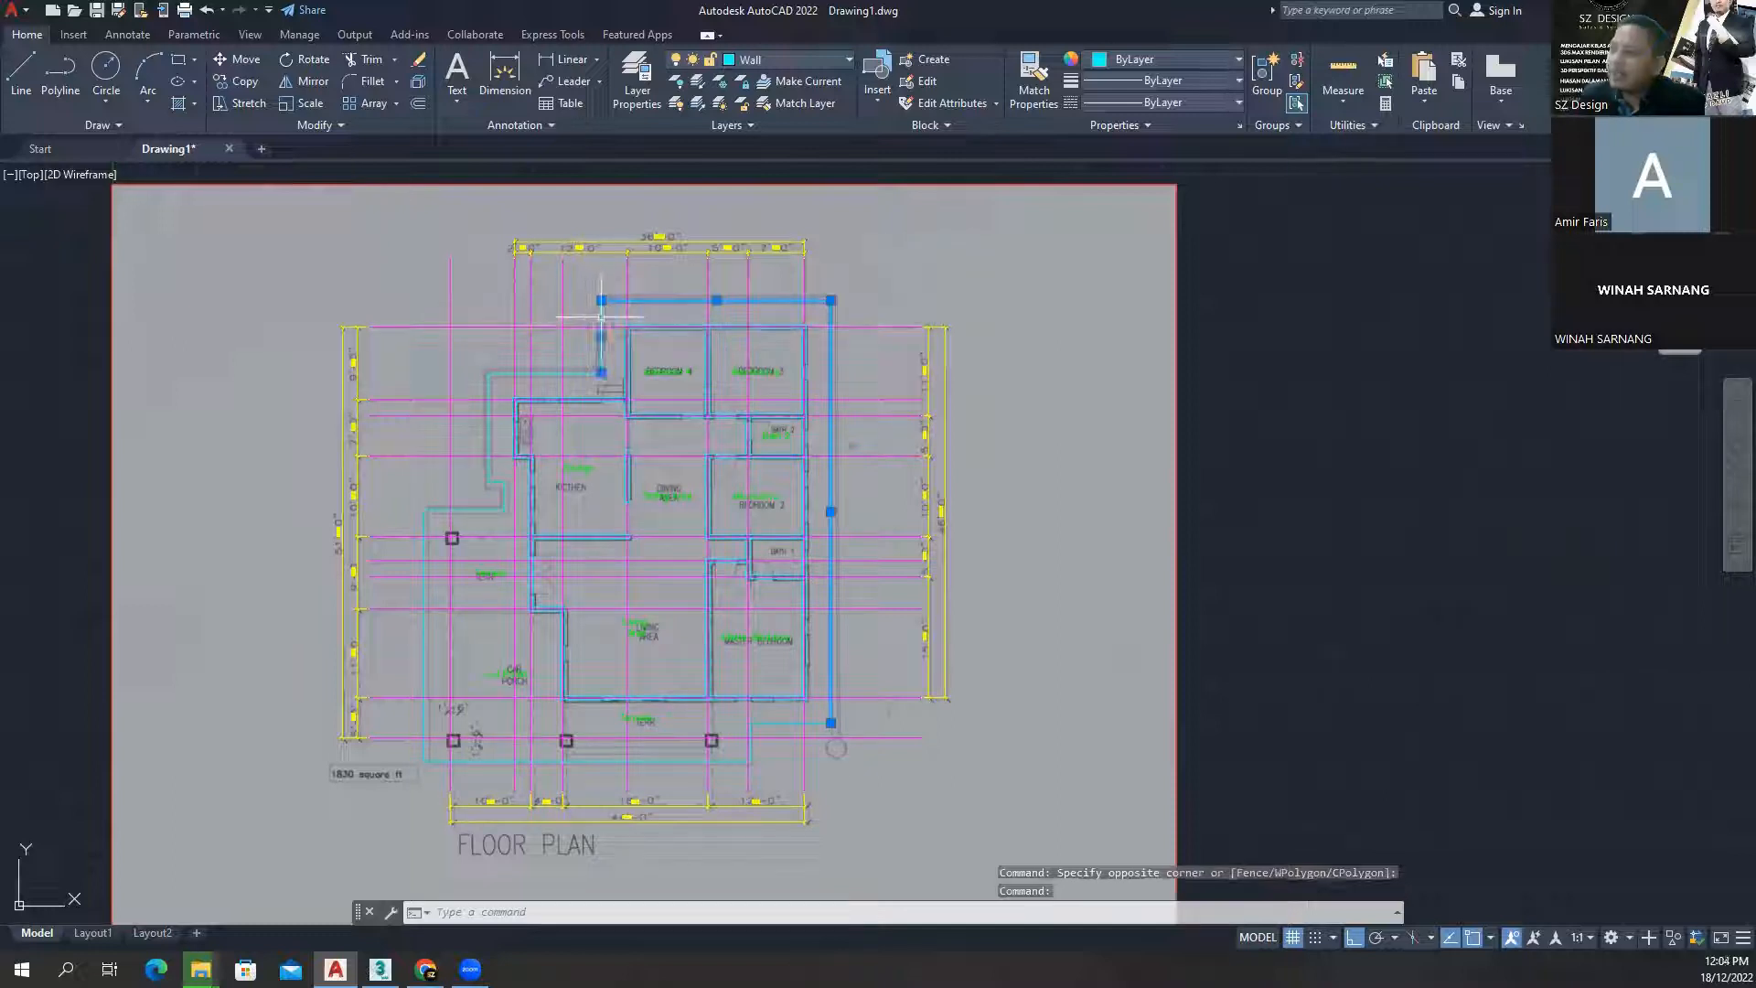
click(579, 371)
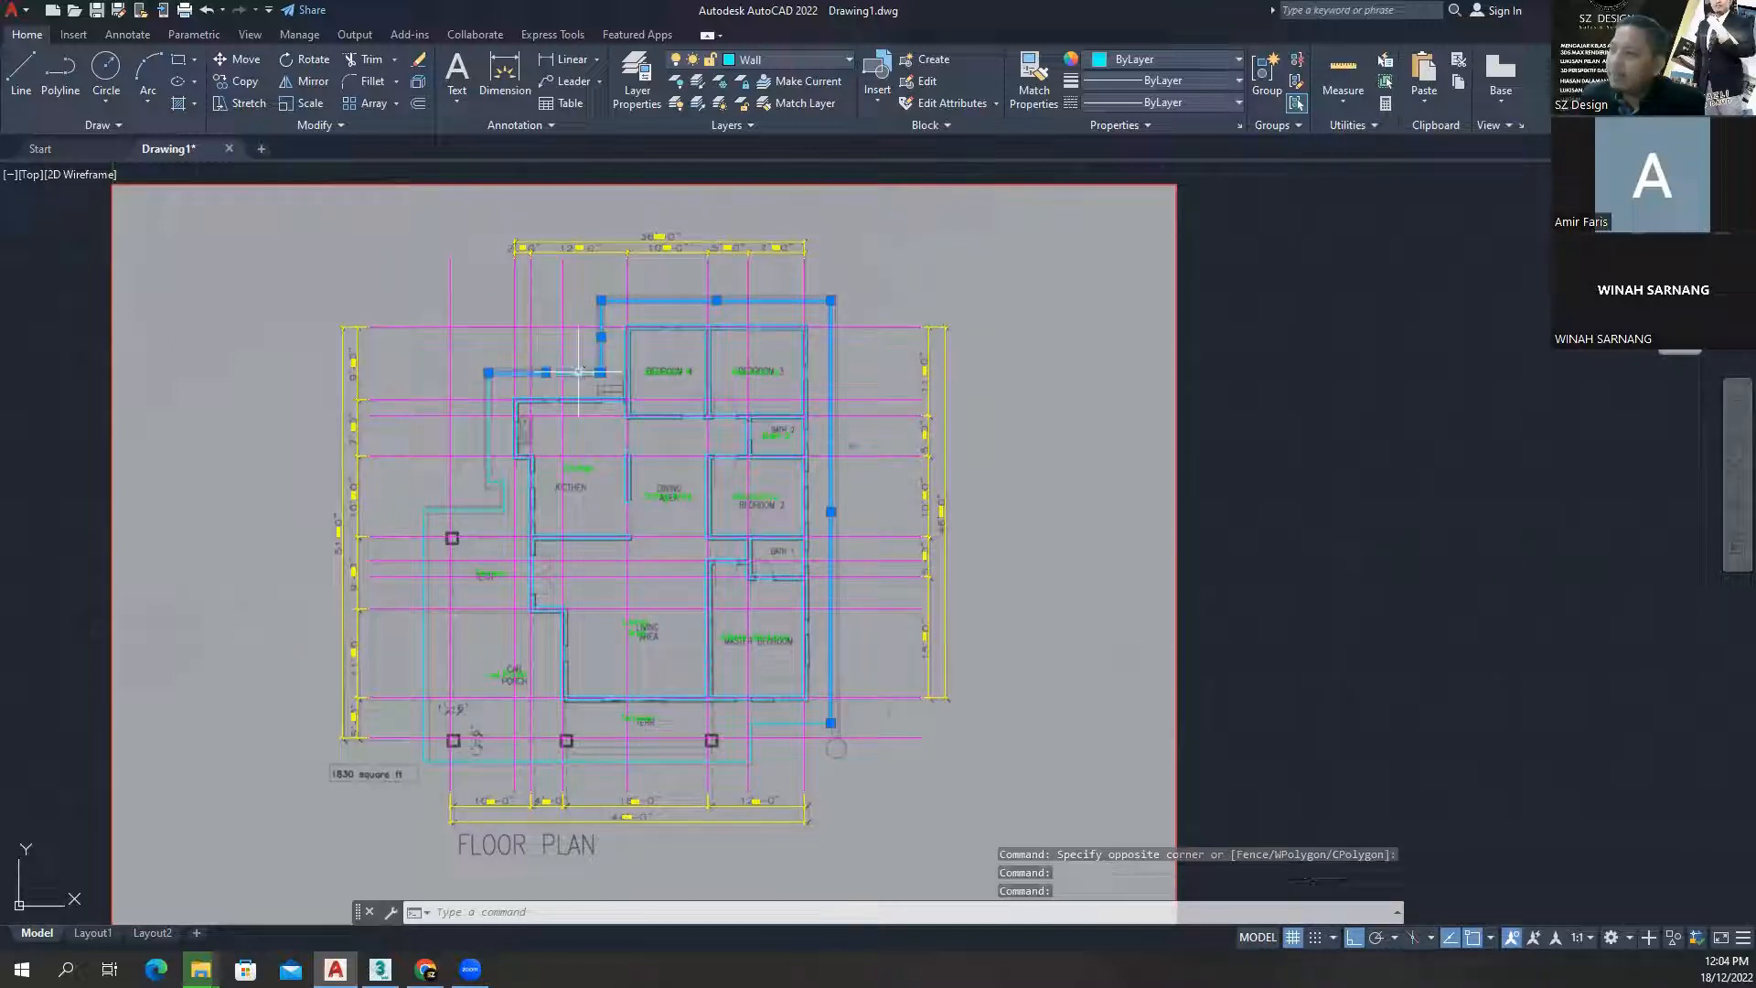
click(488, 430)
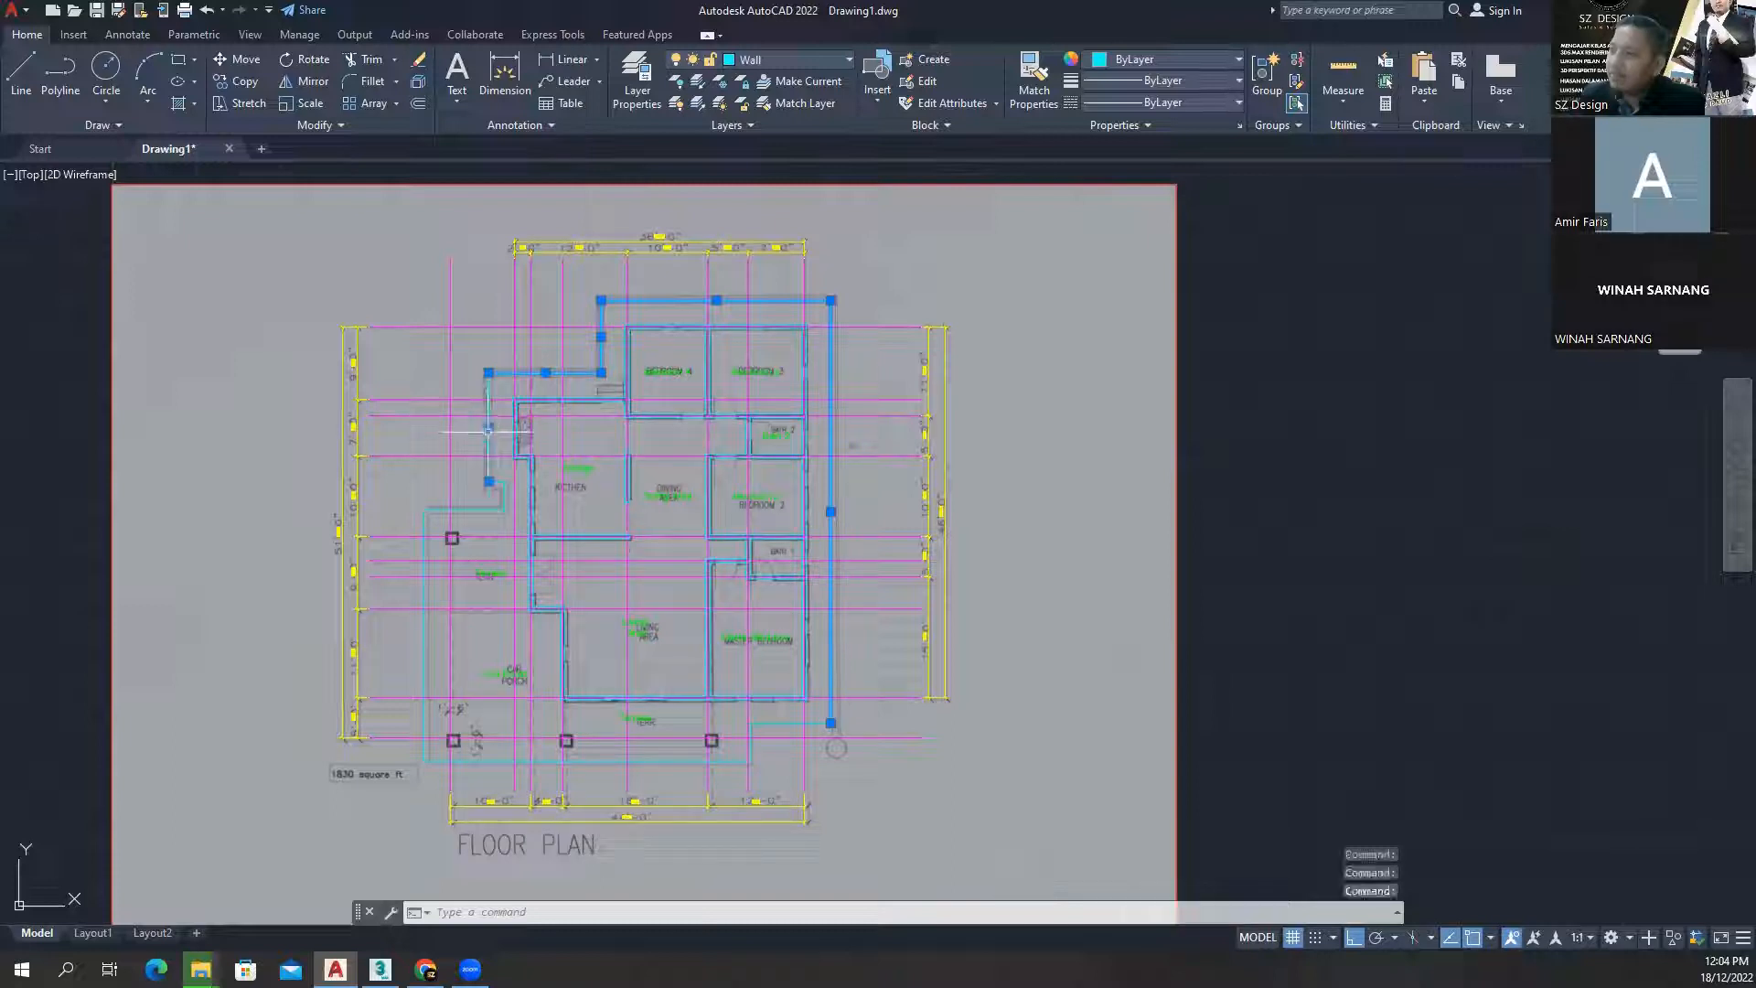
click(492, 510)
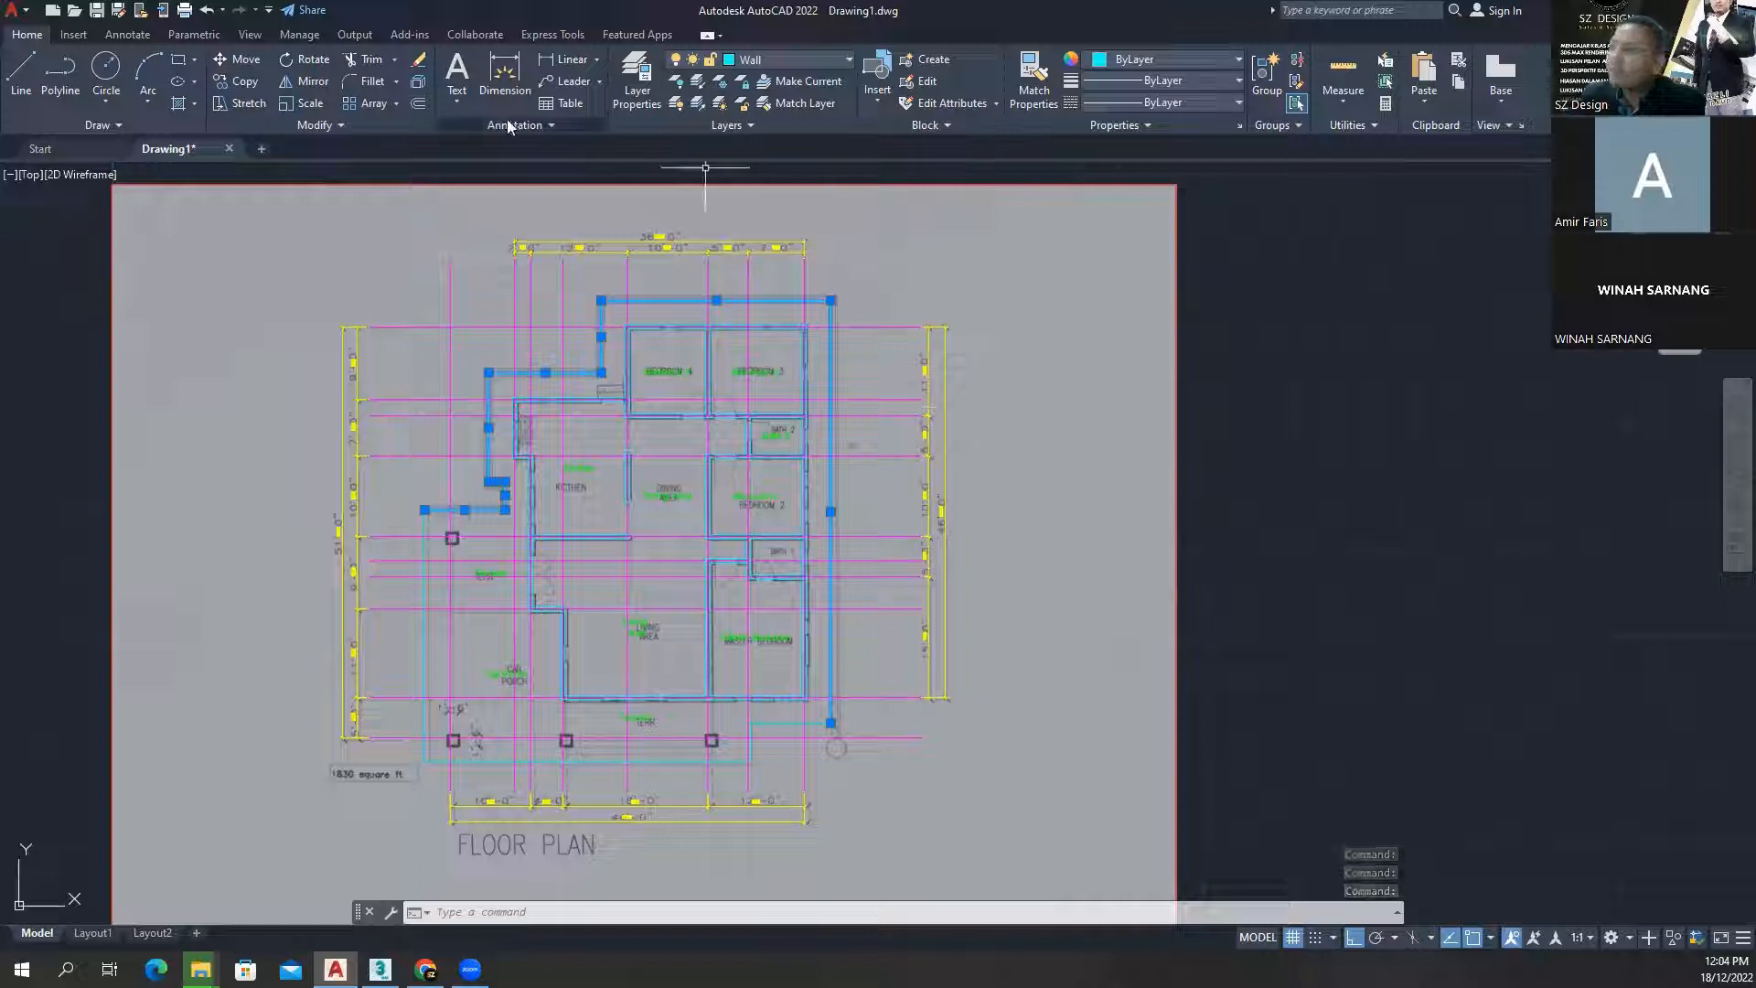
click(335, 128)
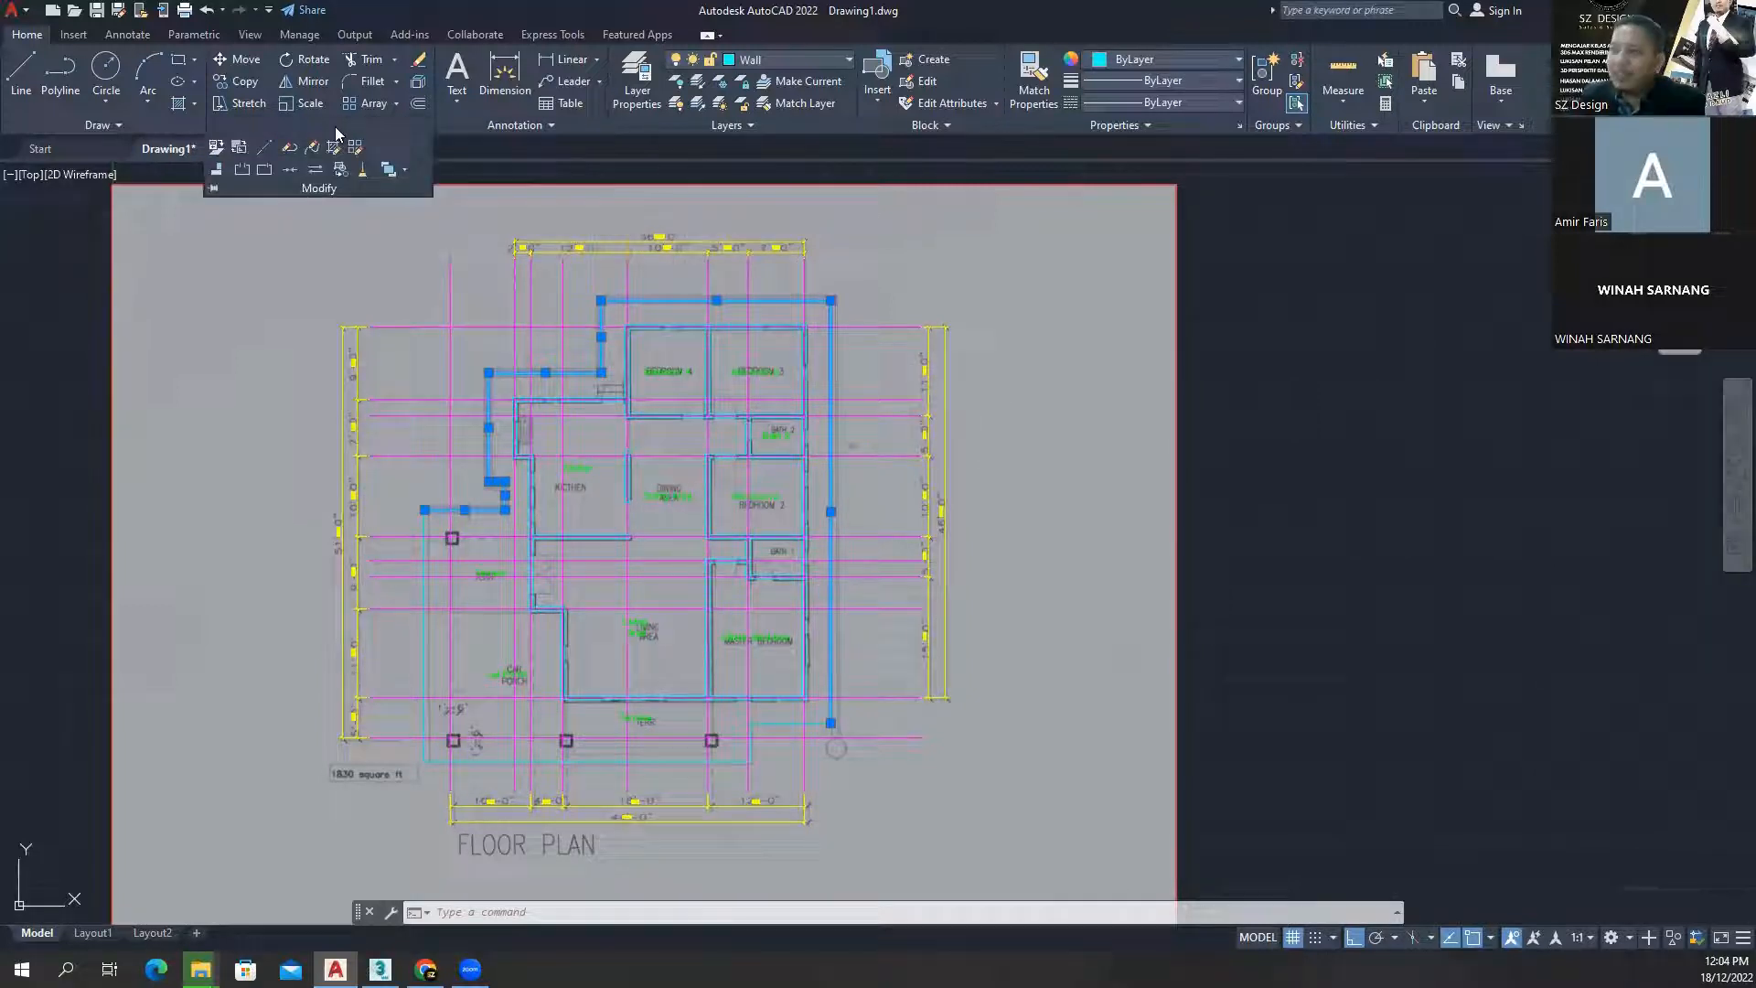
click(285, 174)
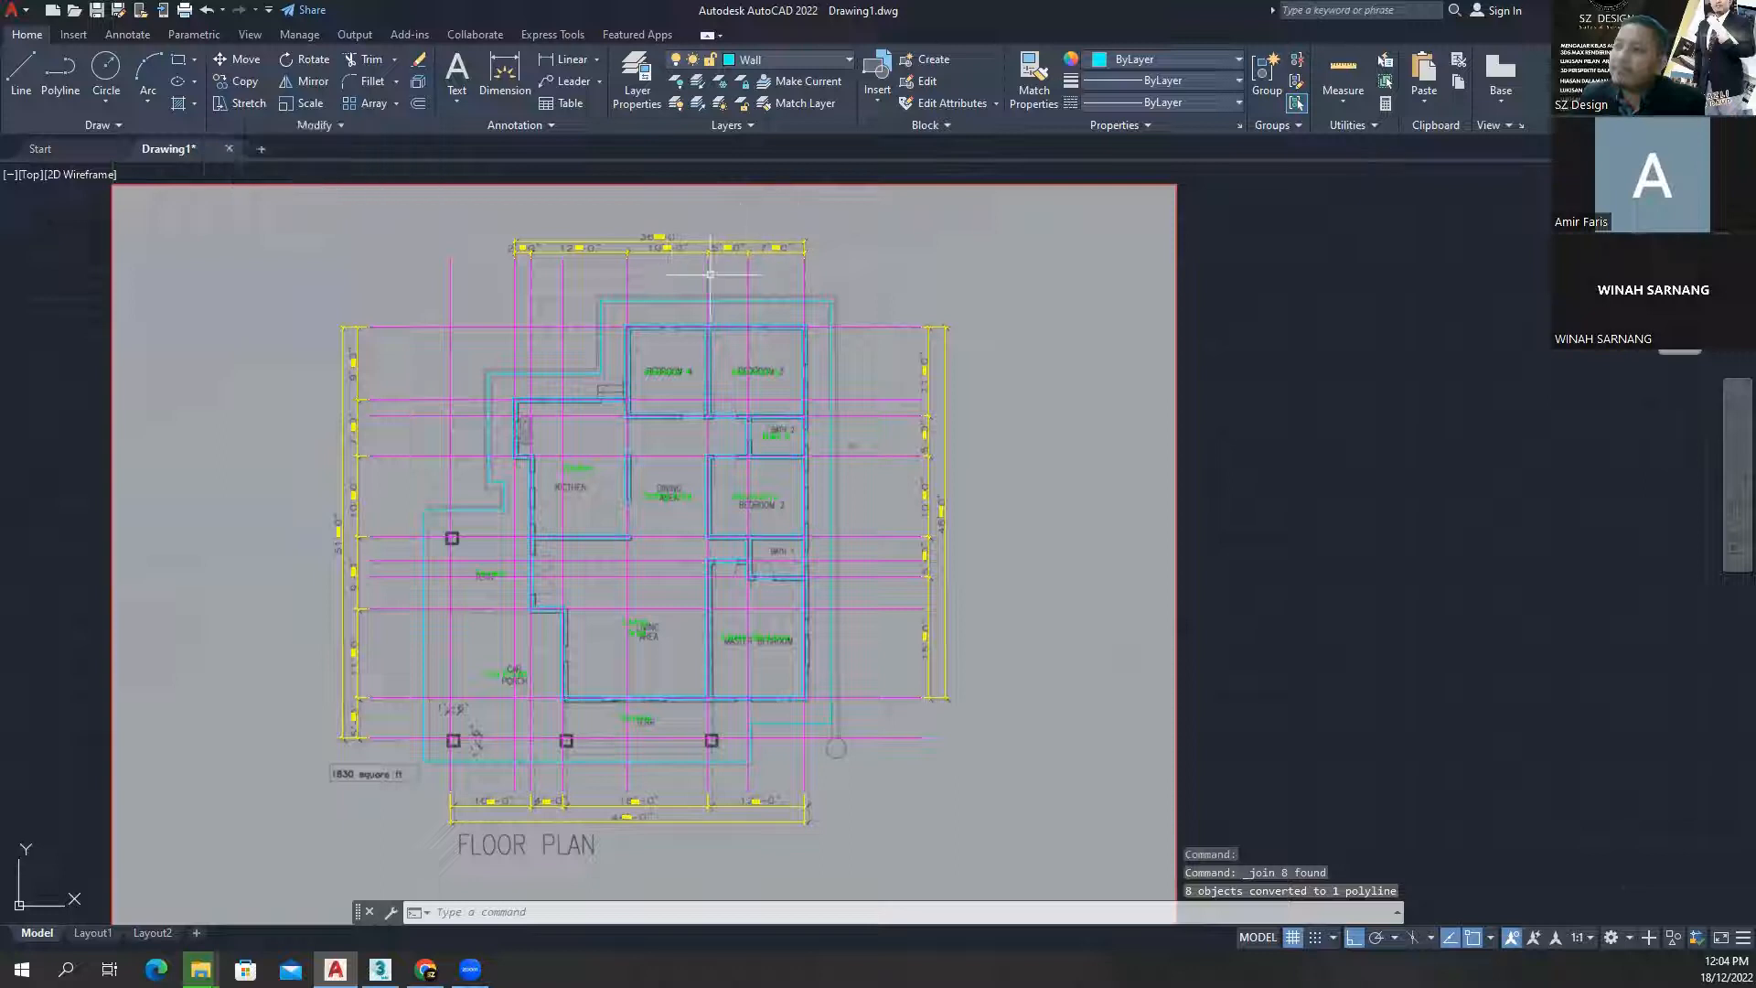
- Offset the joined outline polyline 250 outward
click(419, 103)
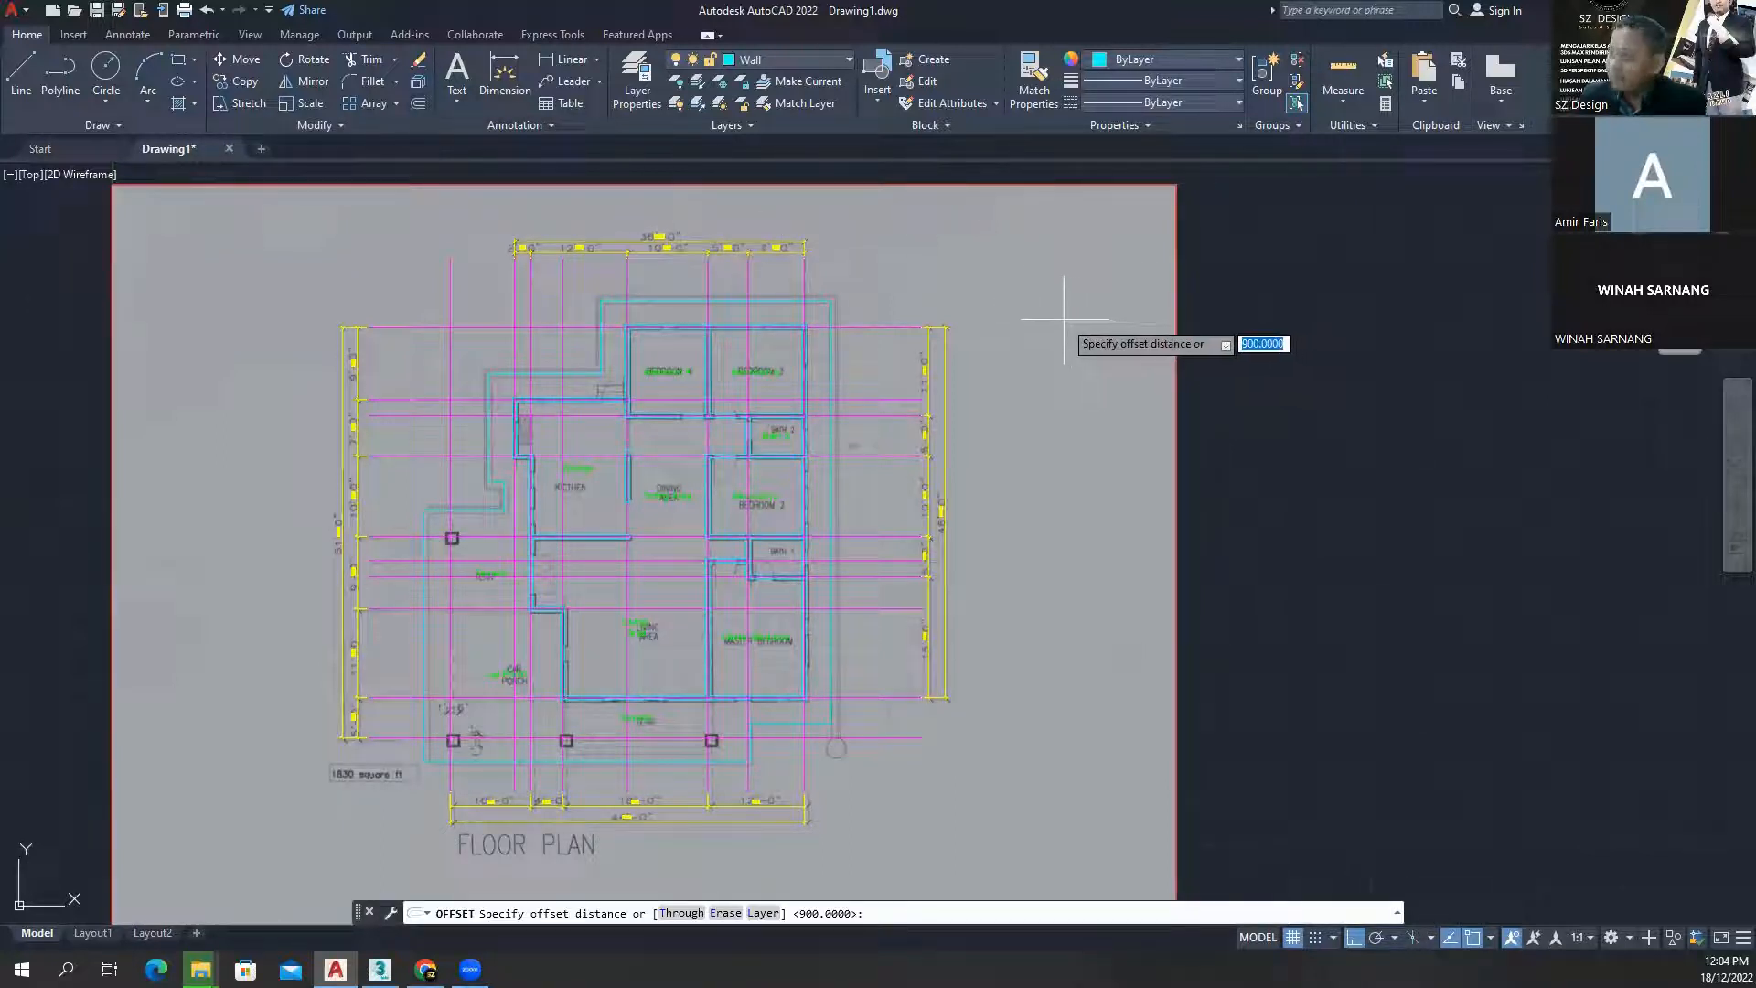
text(250)
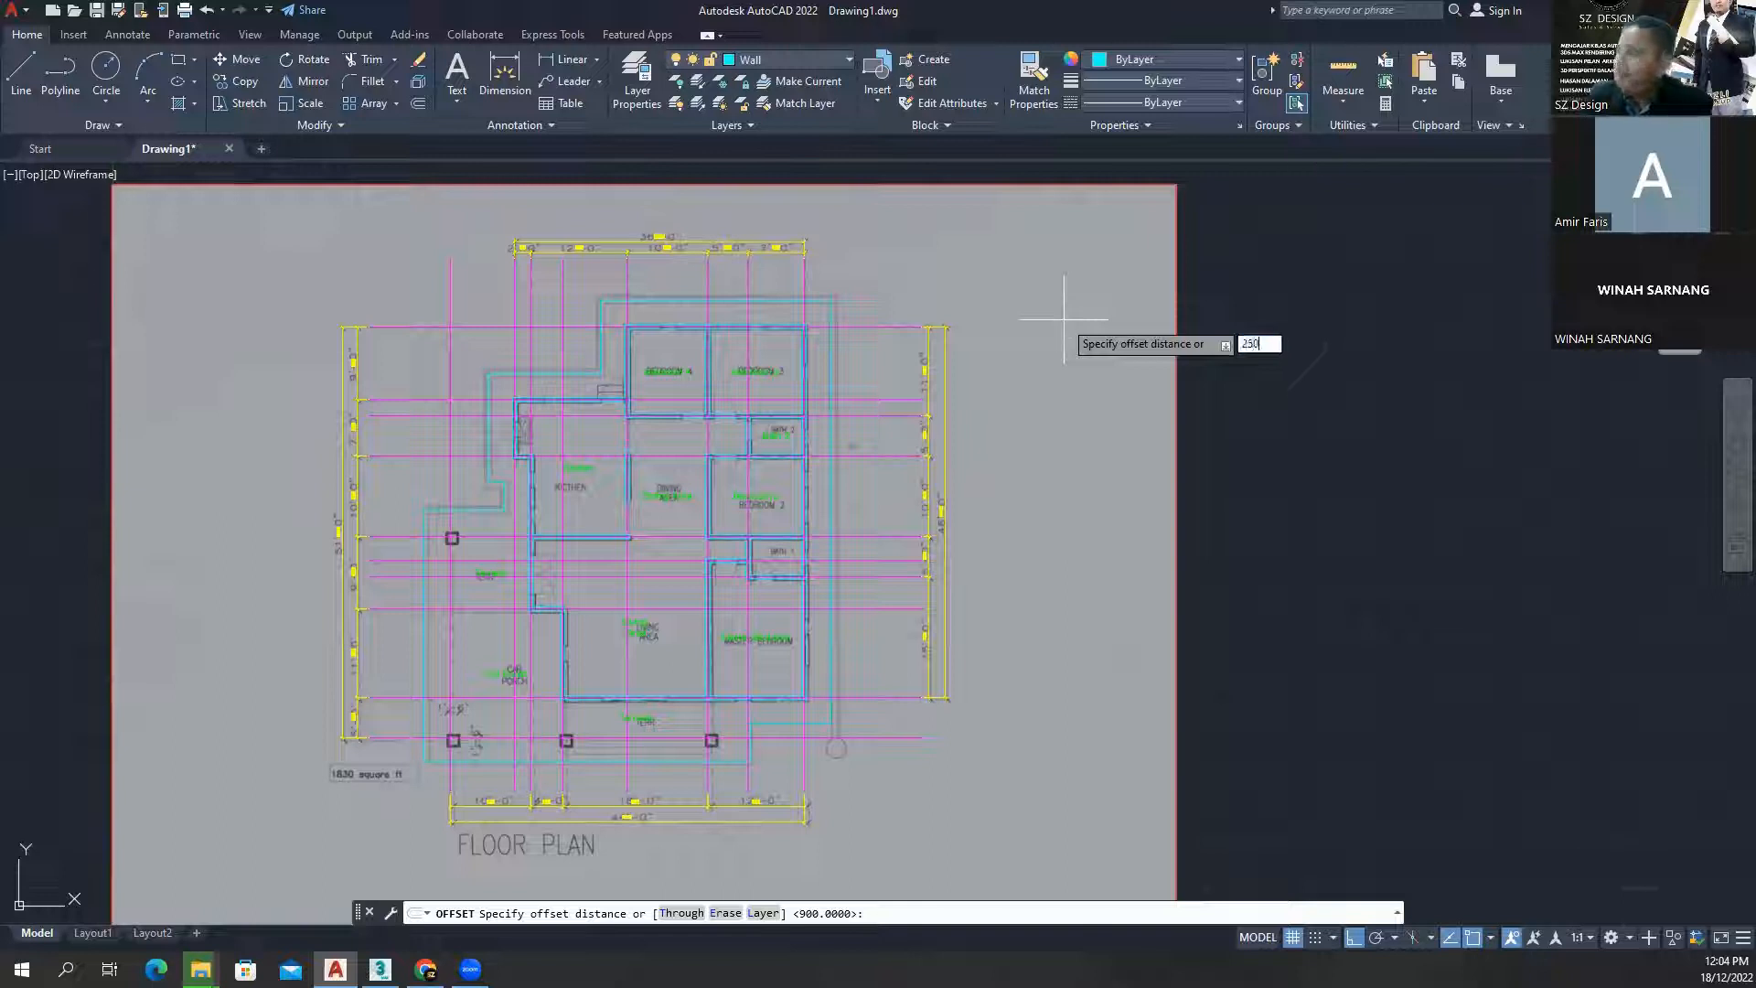
key(Return)
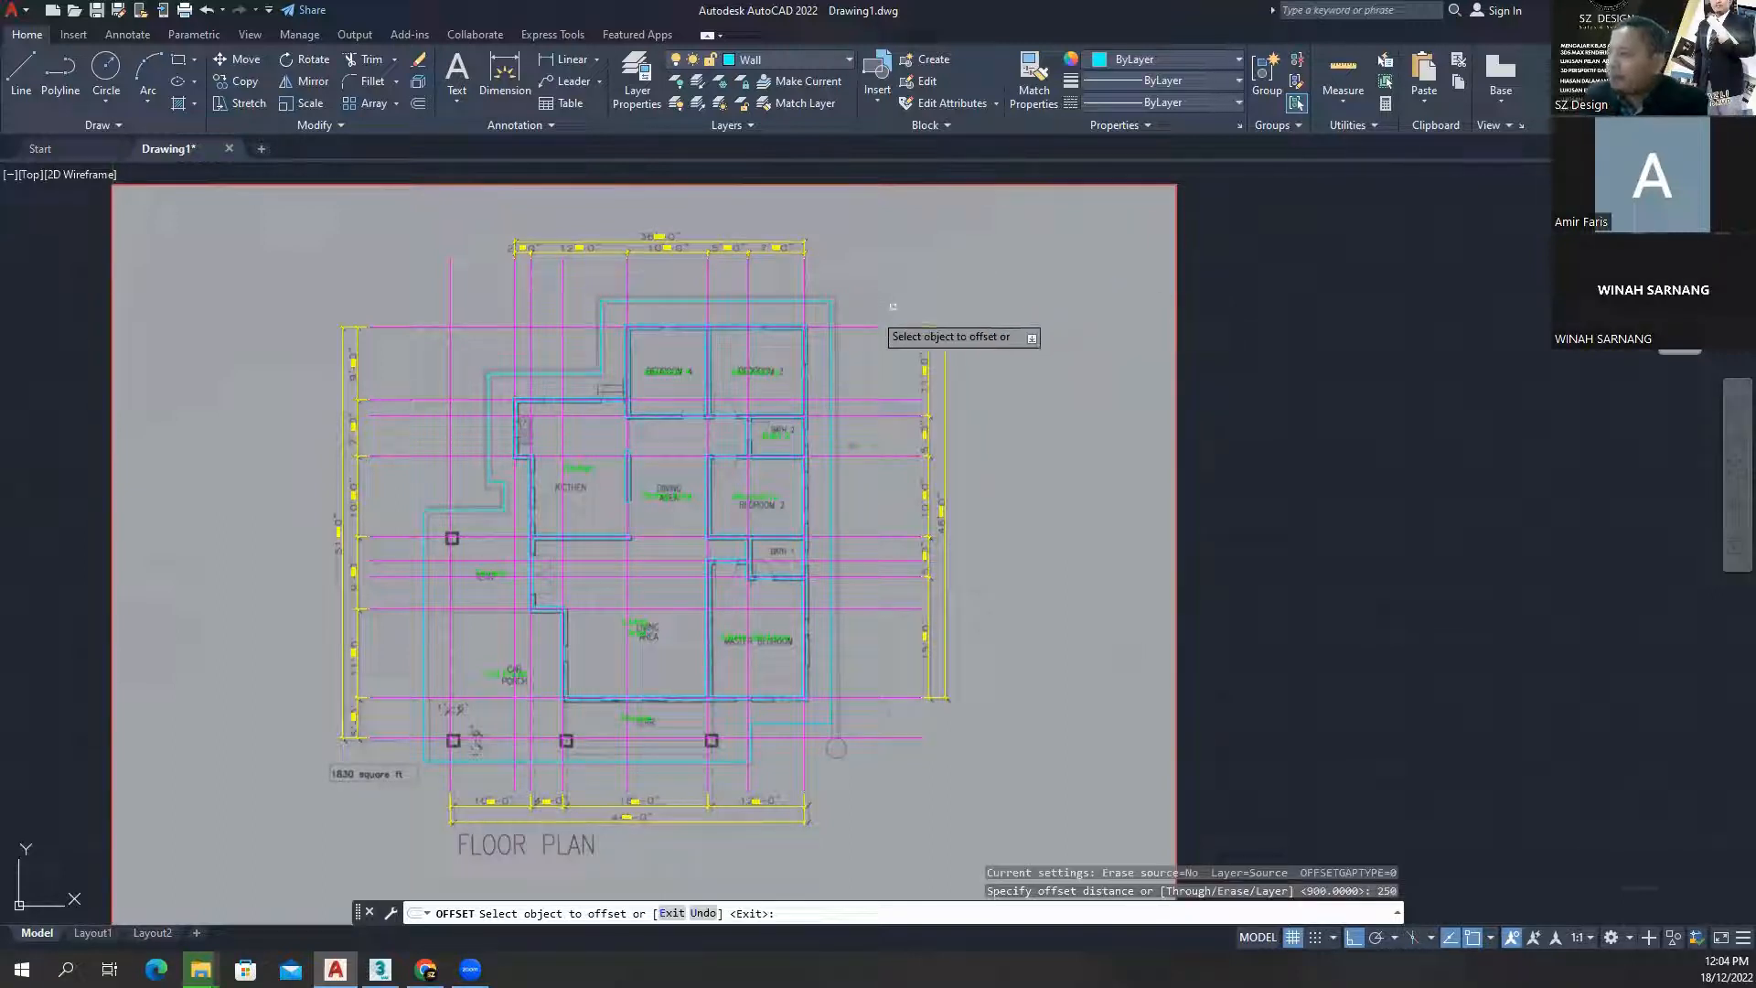
click(830, 312)
click(895, 293)
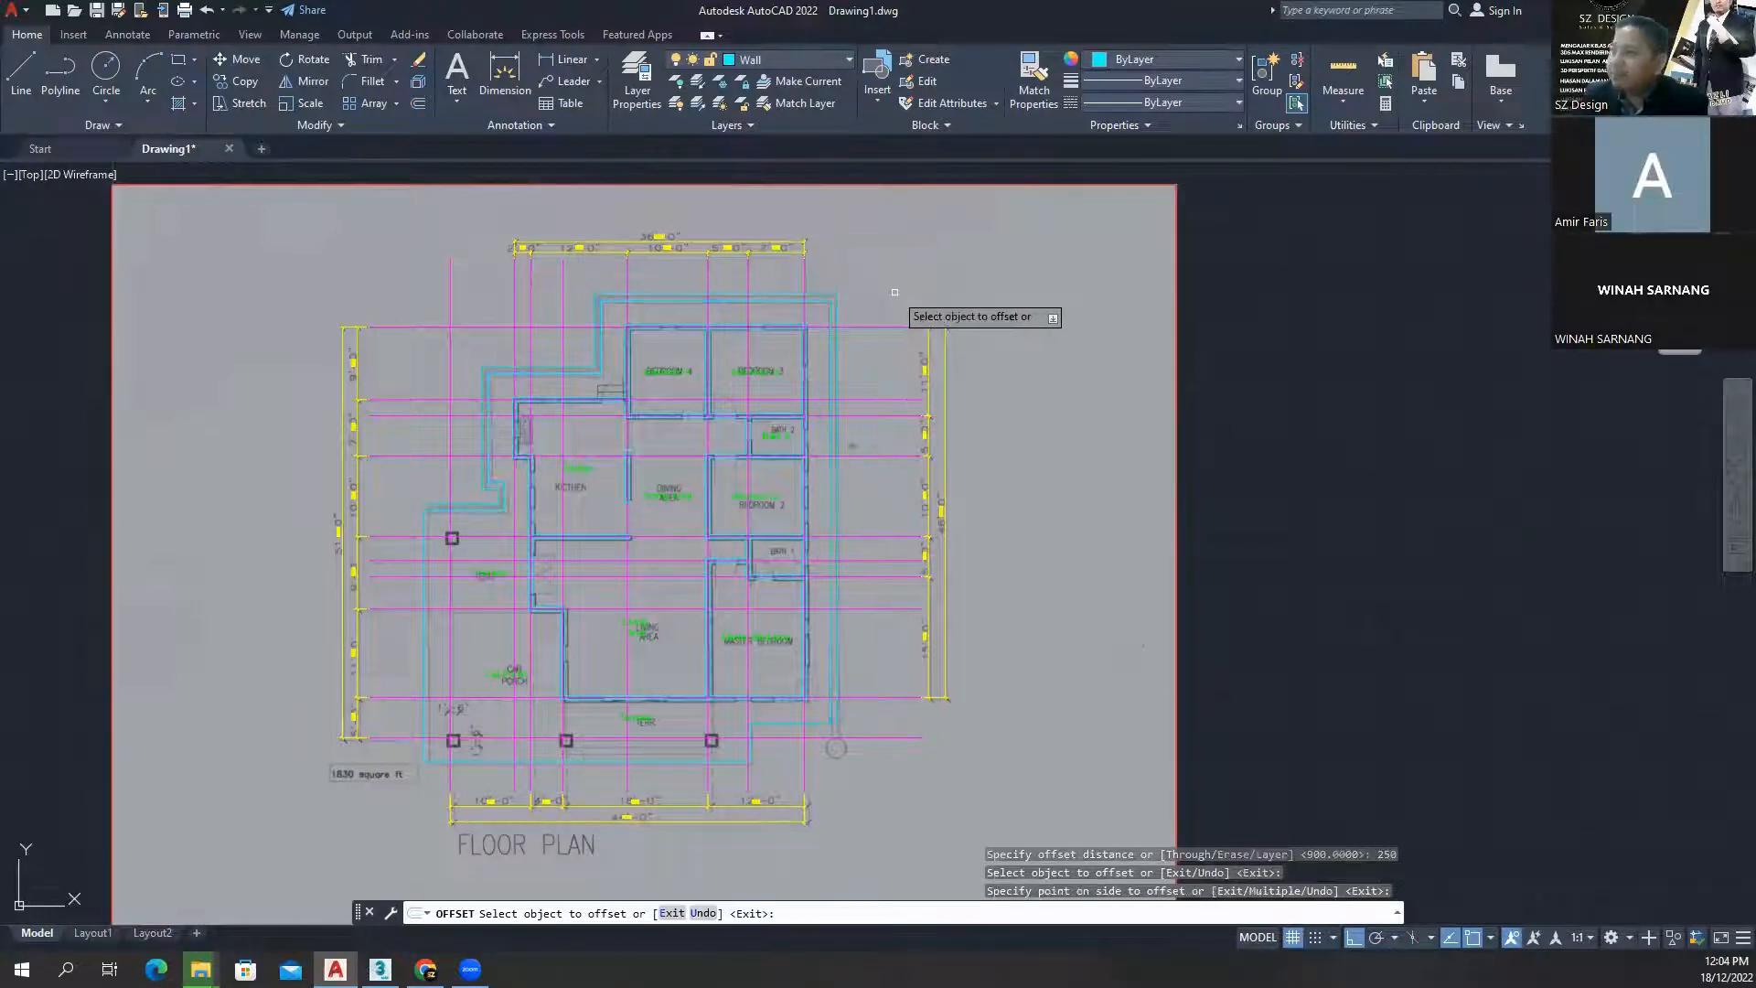
- Offset the new outer polyline a further 100 outward and end the Offset command
click(419, 105)
text(100)
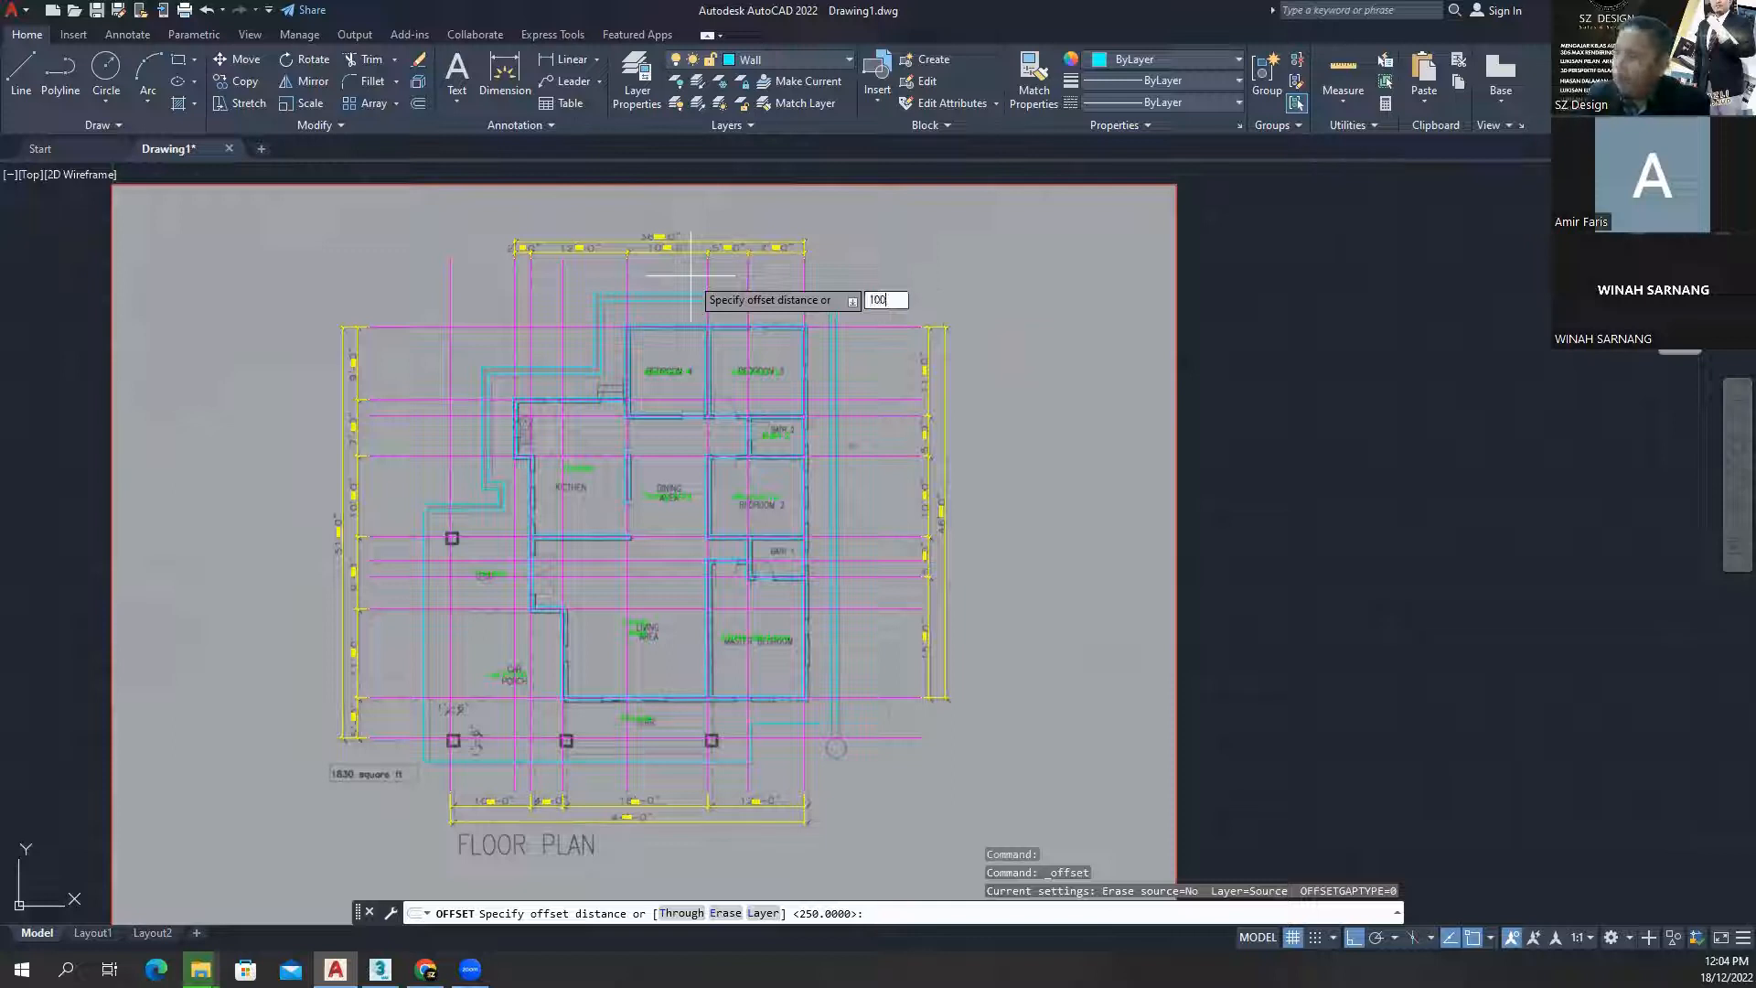
key(Return)
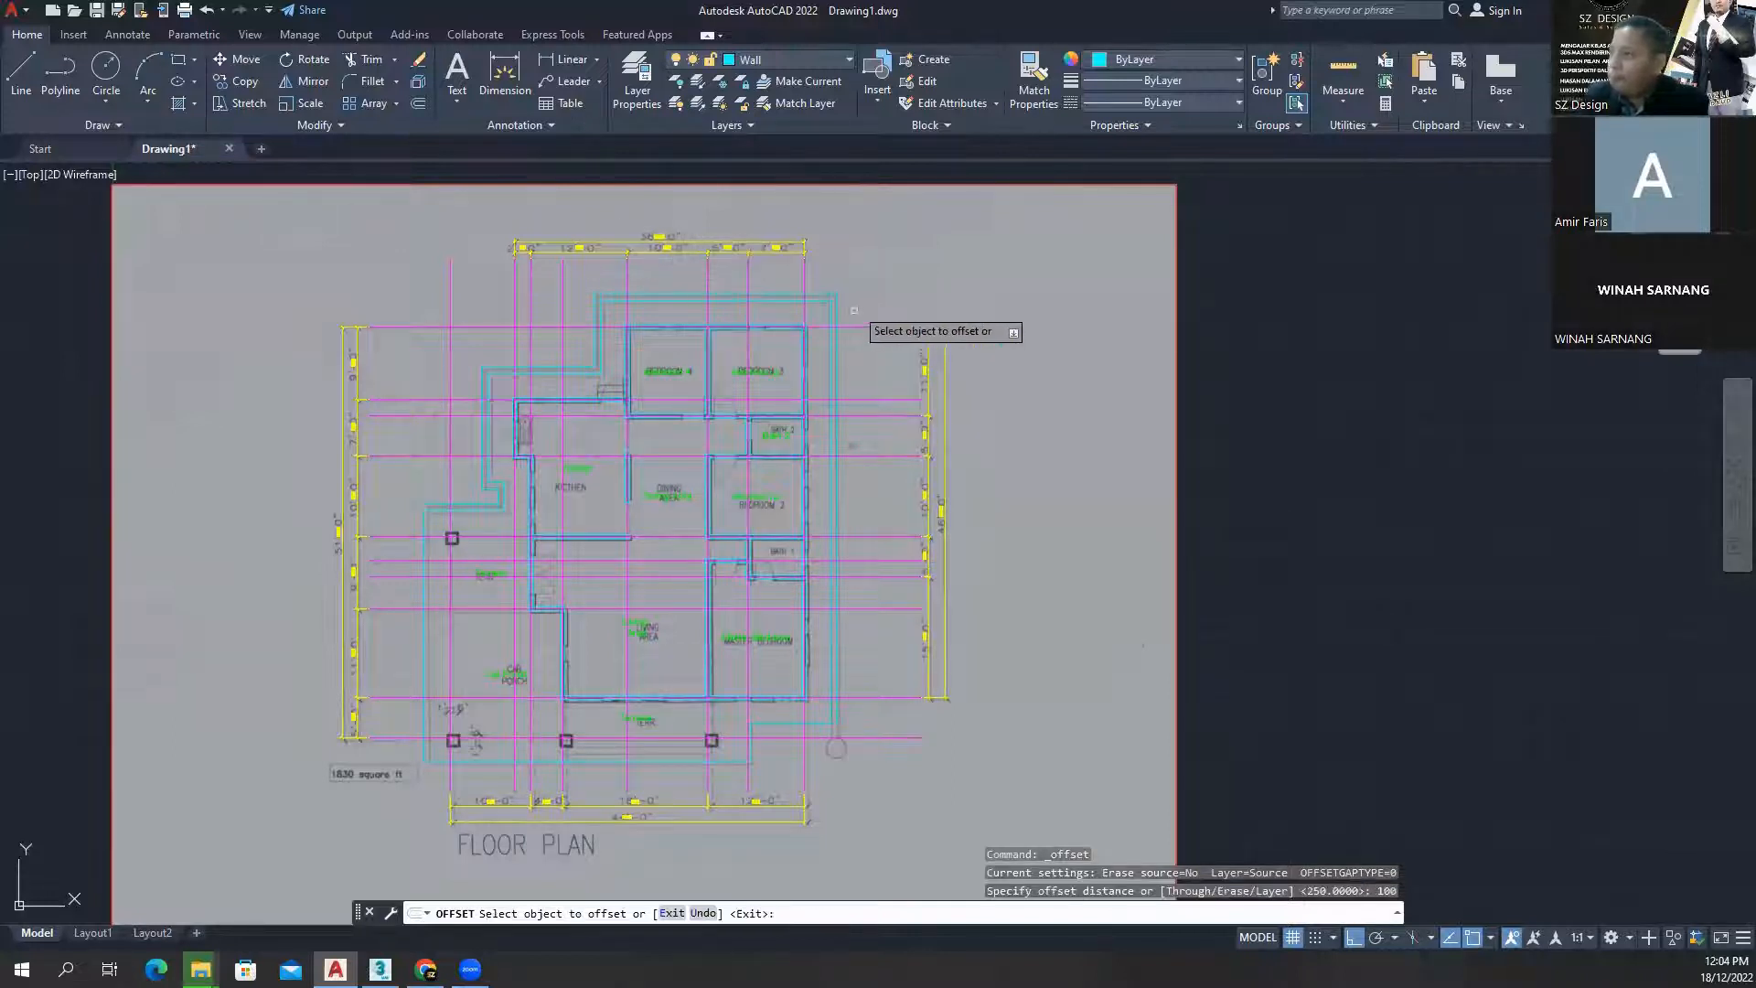
click(833, 305)
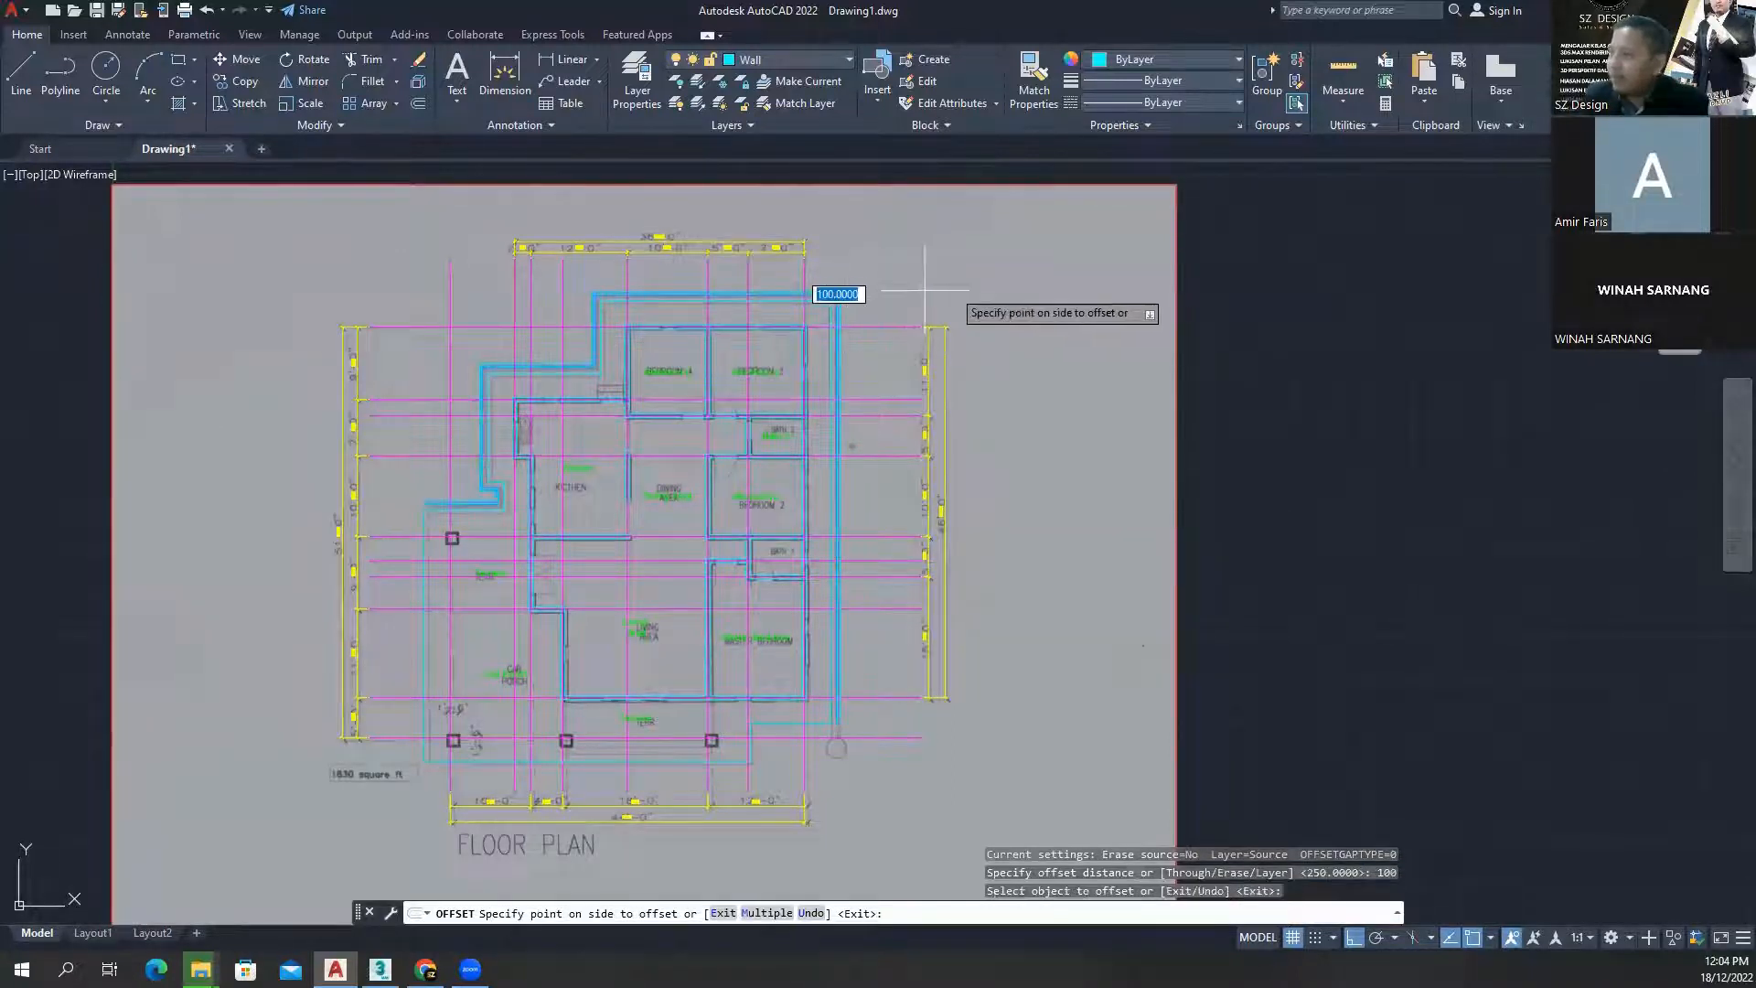
click(998, 289)
right_click(998, 289)
click(1059, 305)
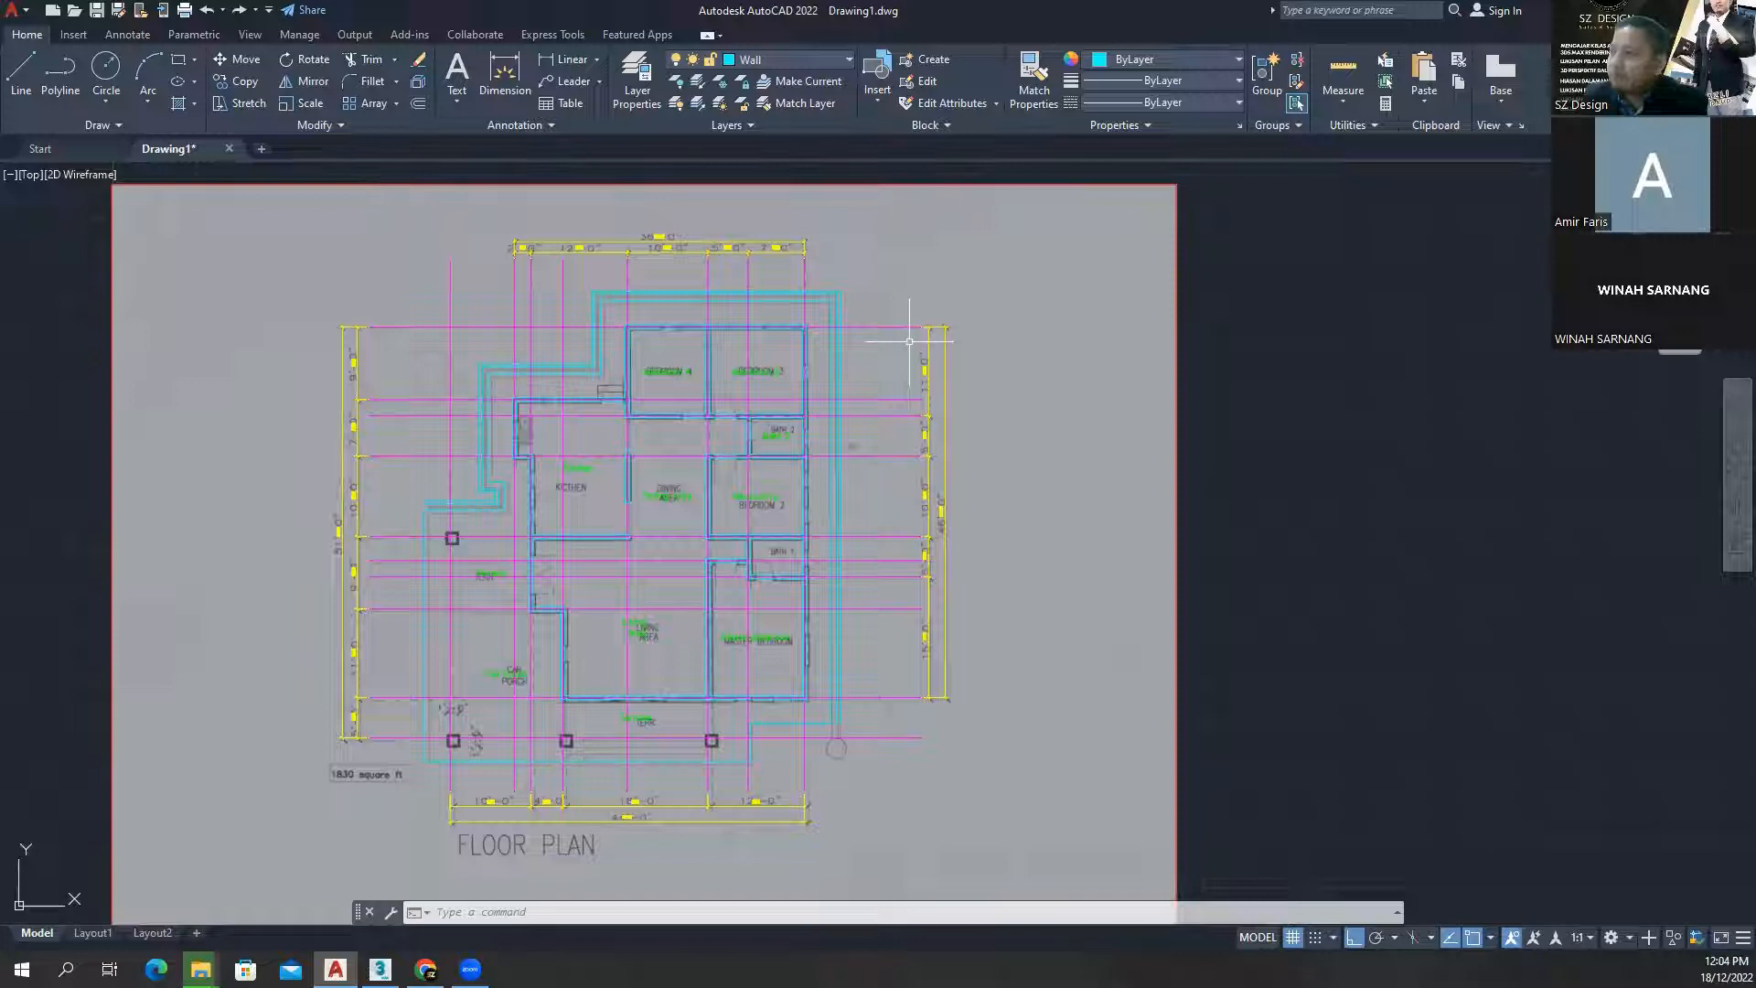
- Draw a circle of radius 400 over the round symbol at the lower end of the right-hand perimeter lines
scroll(823, 742, up, 6)
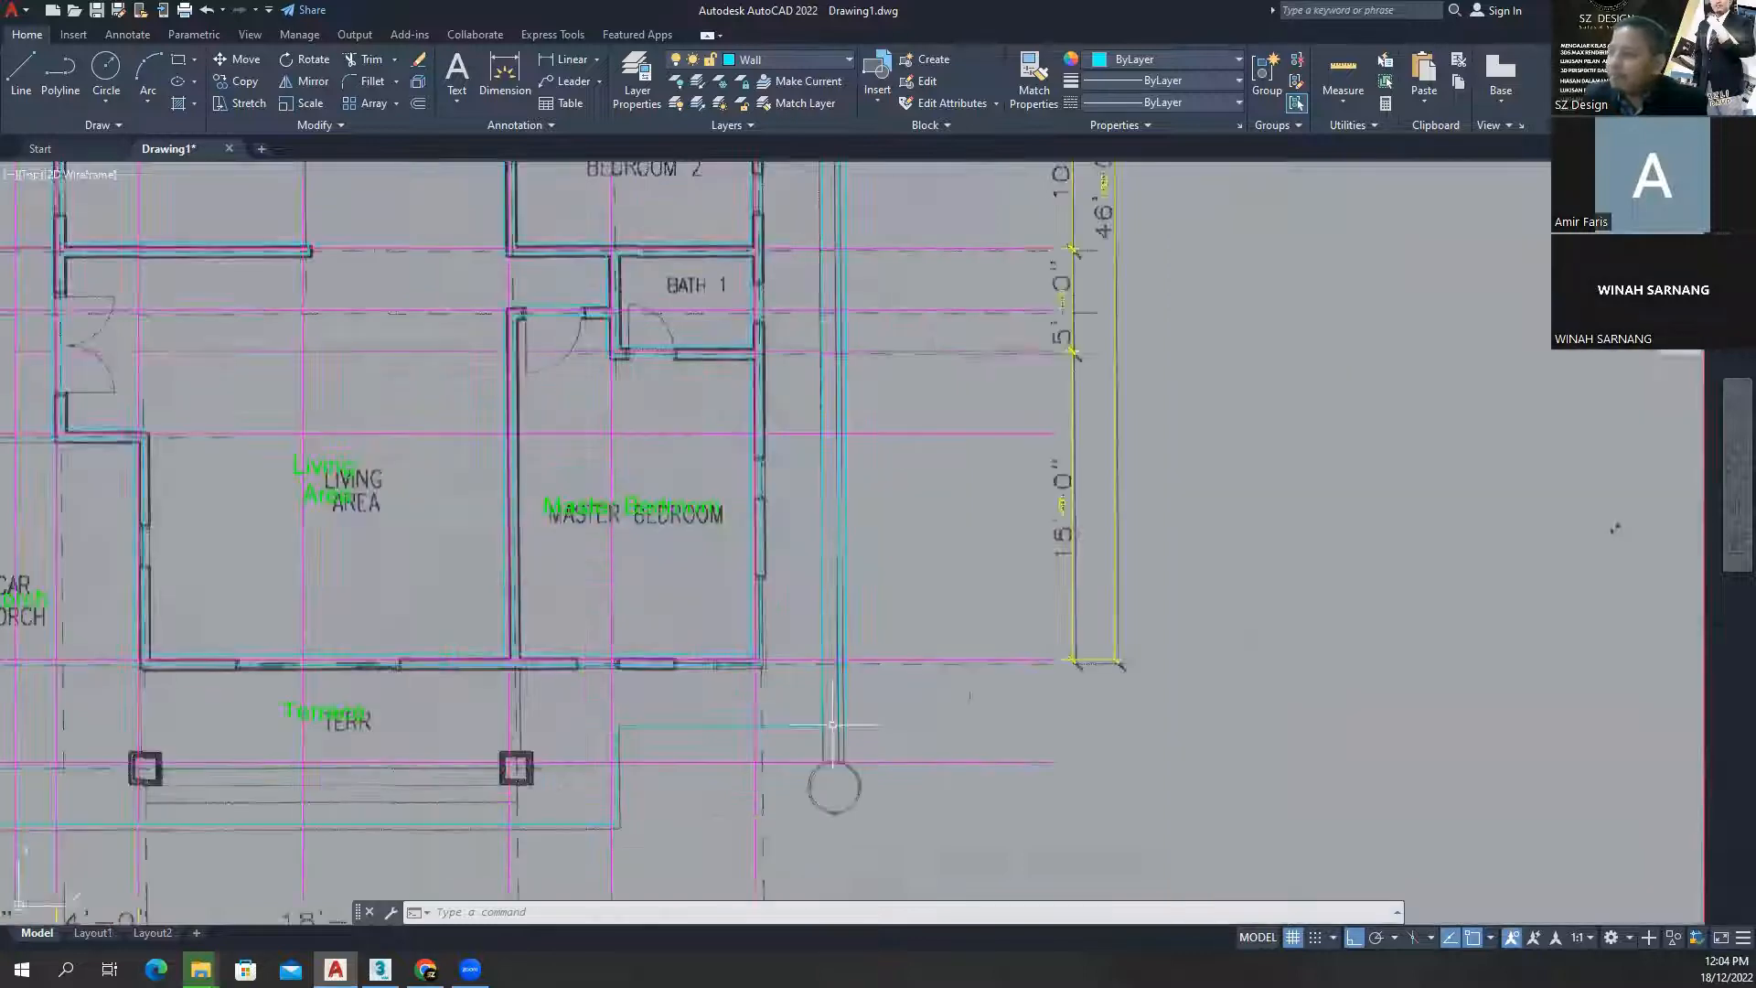
scroll(914, 514, up, 2)
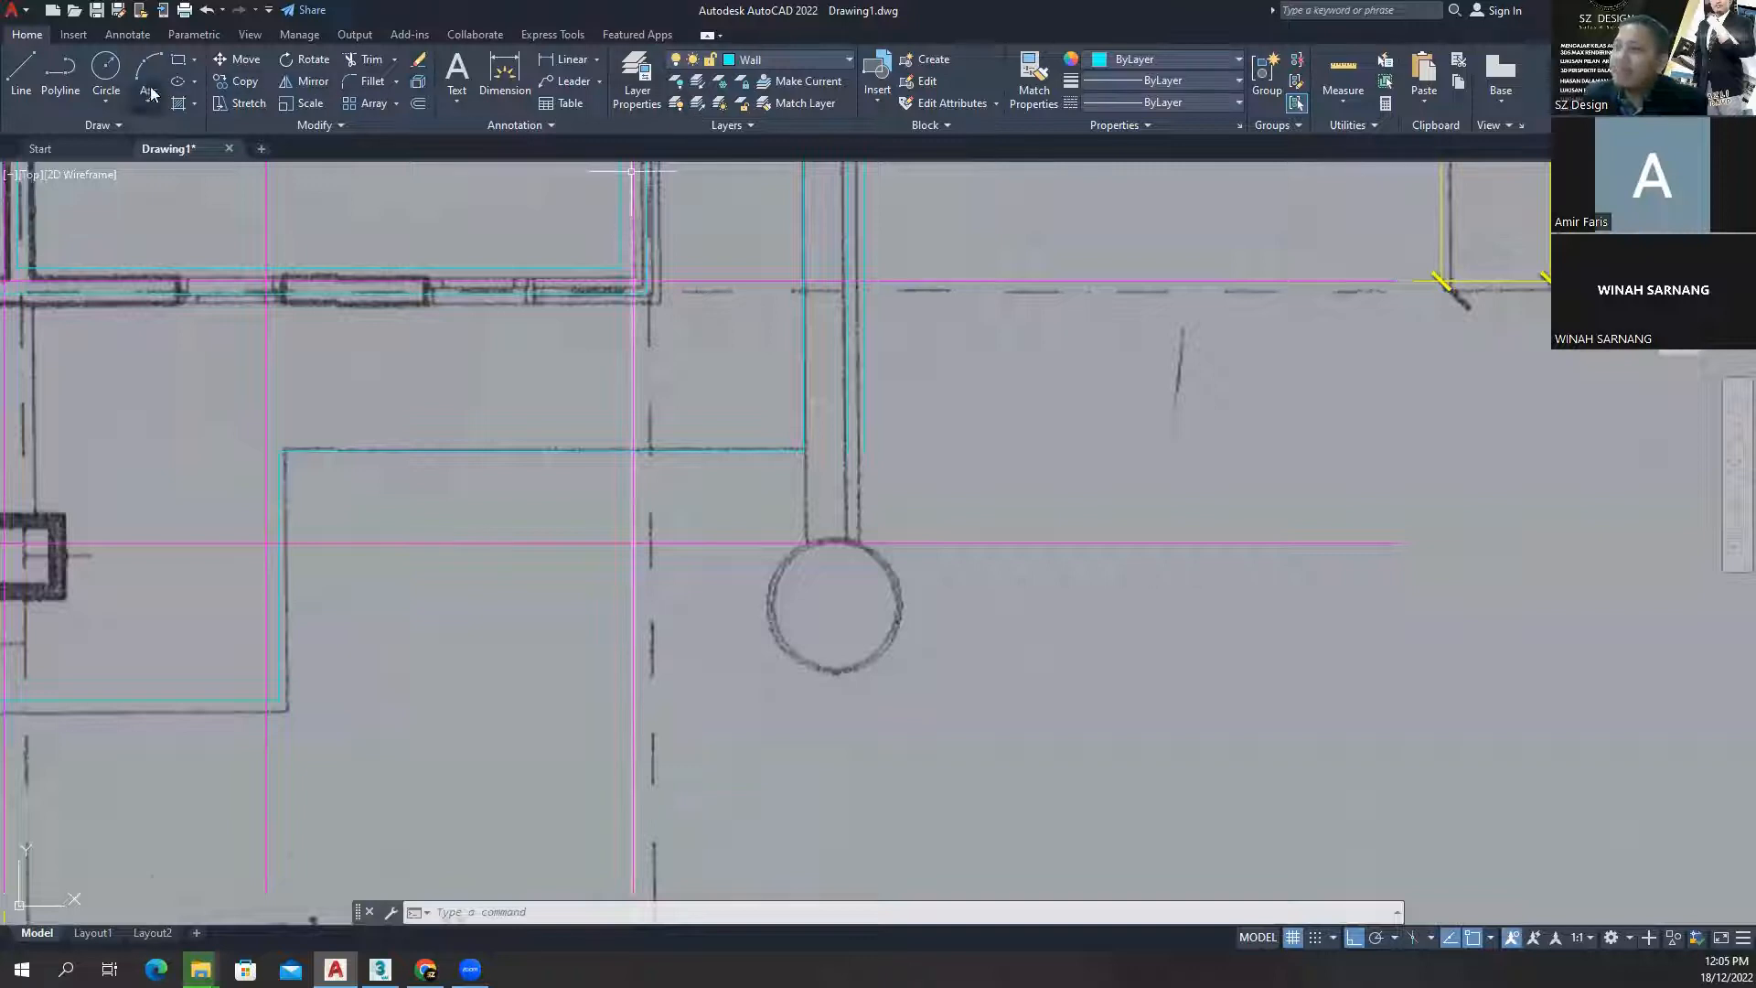
click(106, 101)
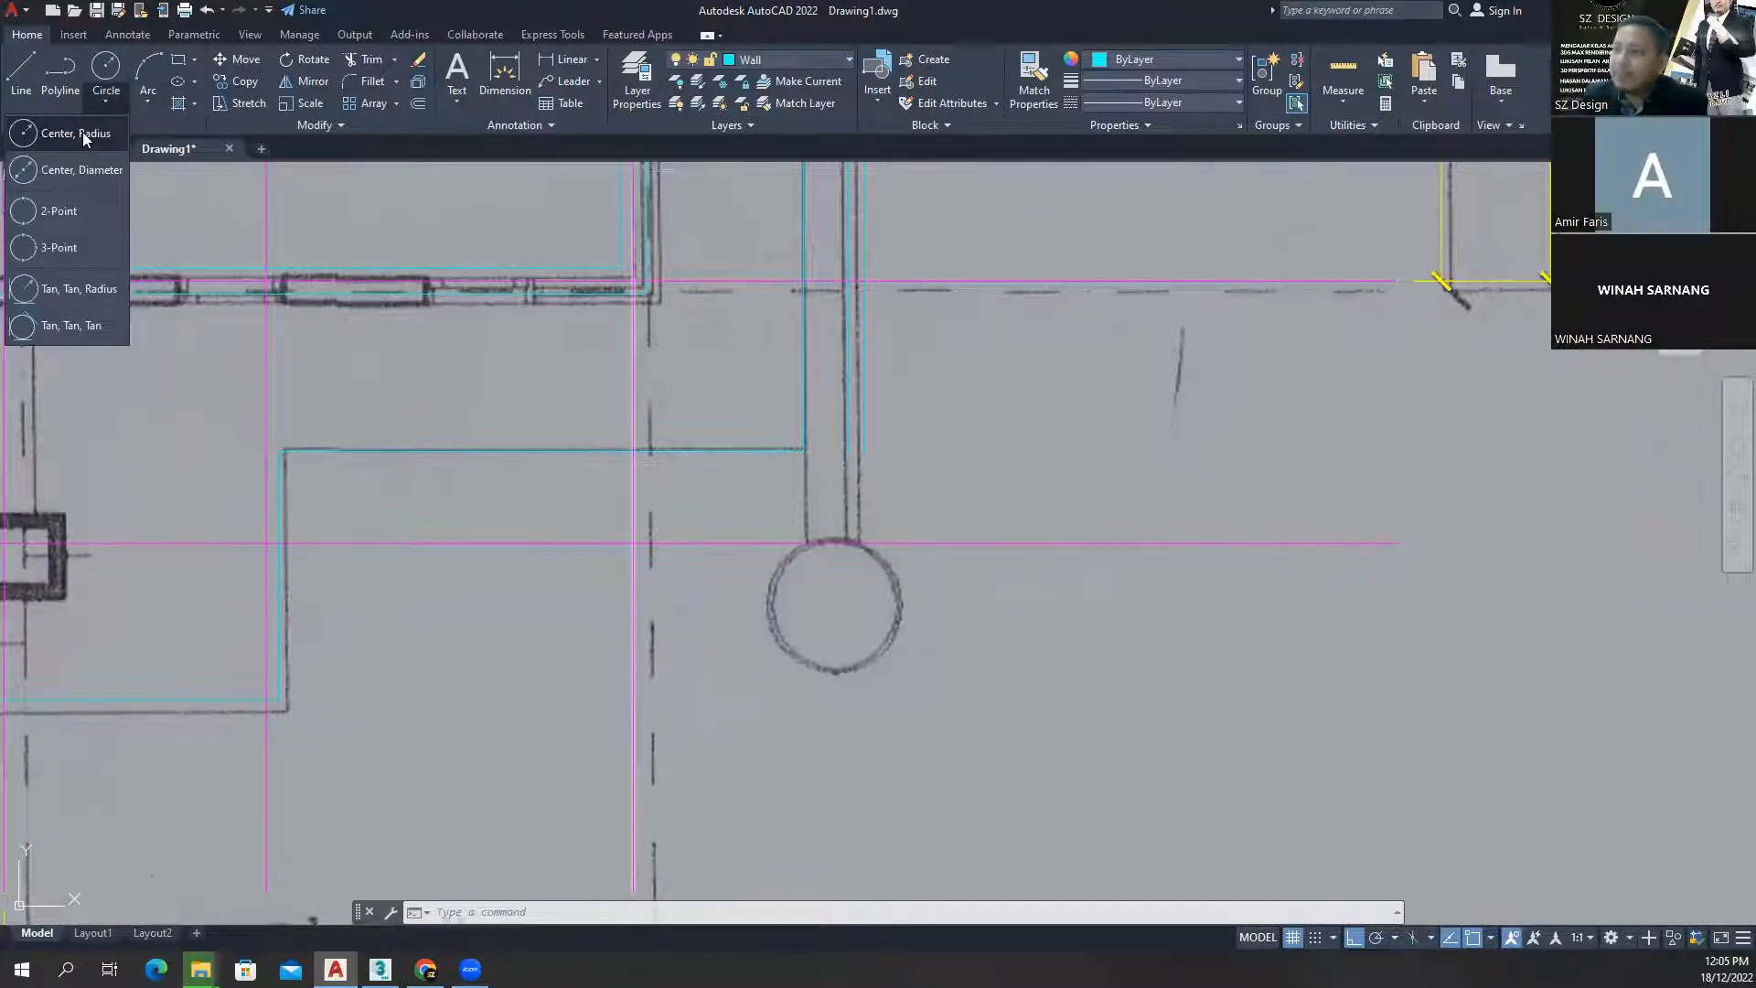
click(82, 132)
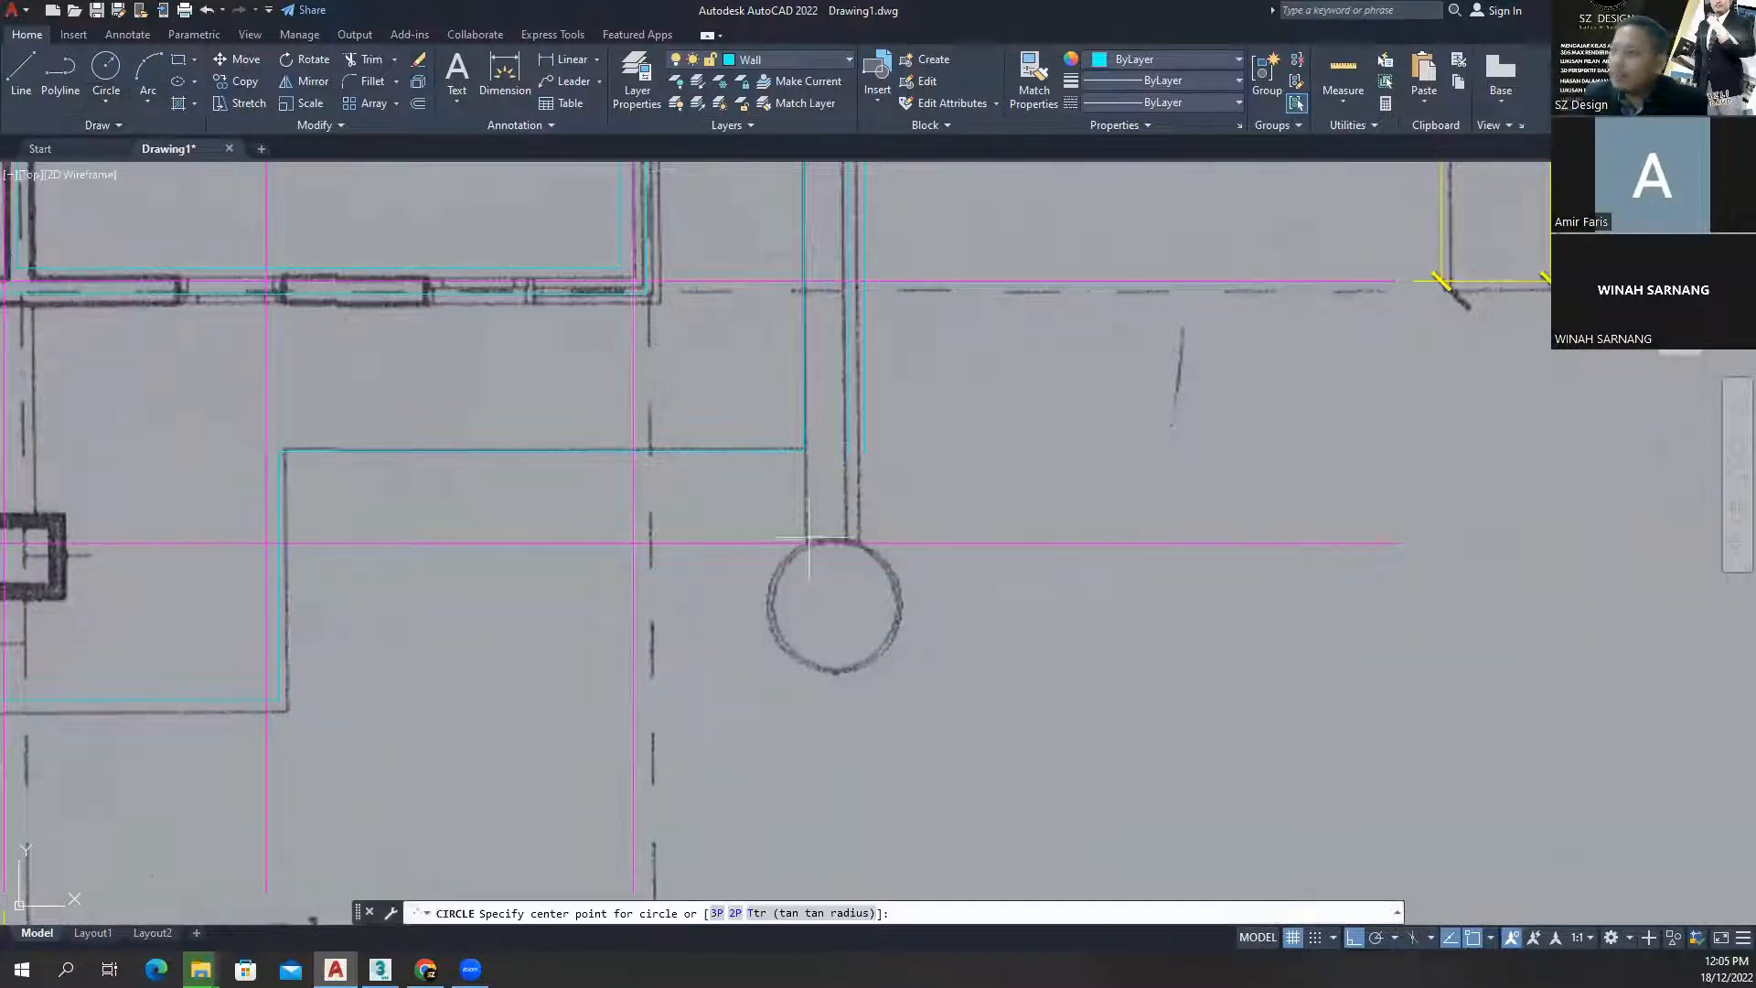
click(834, 604)
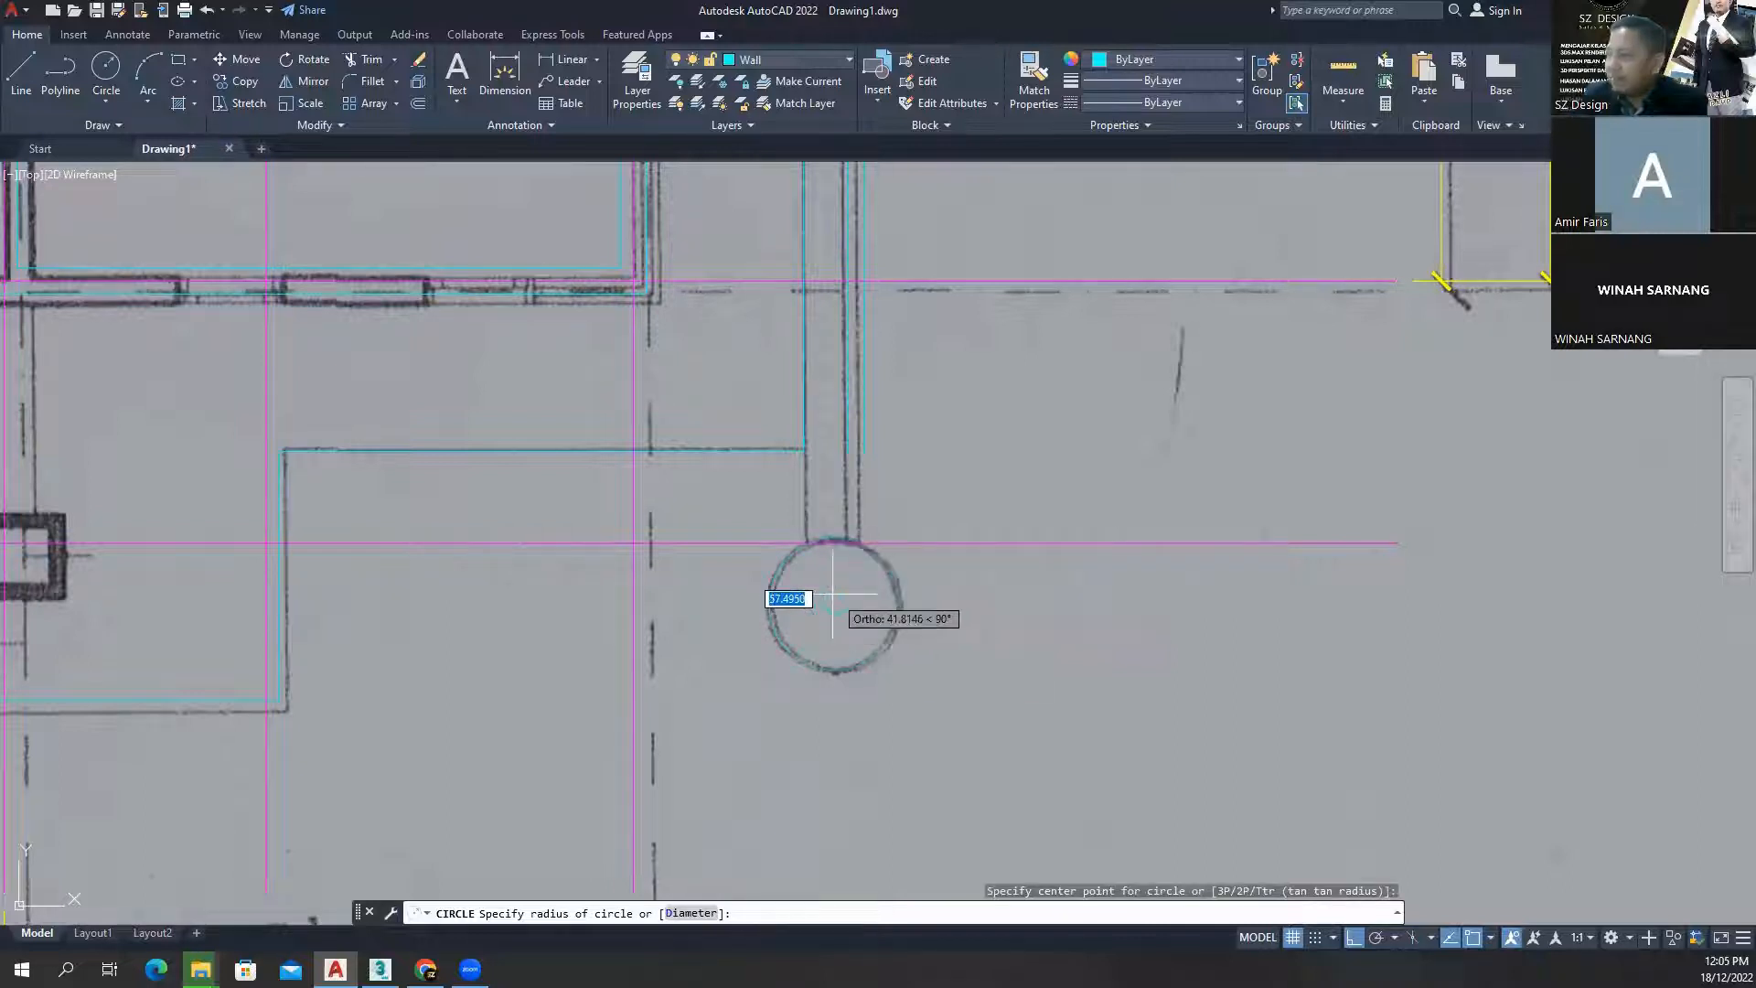
text(400)
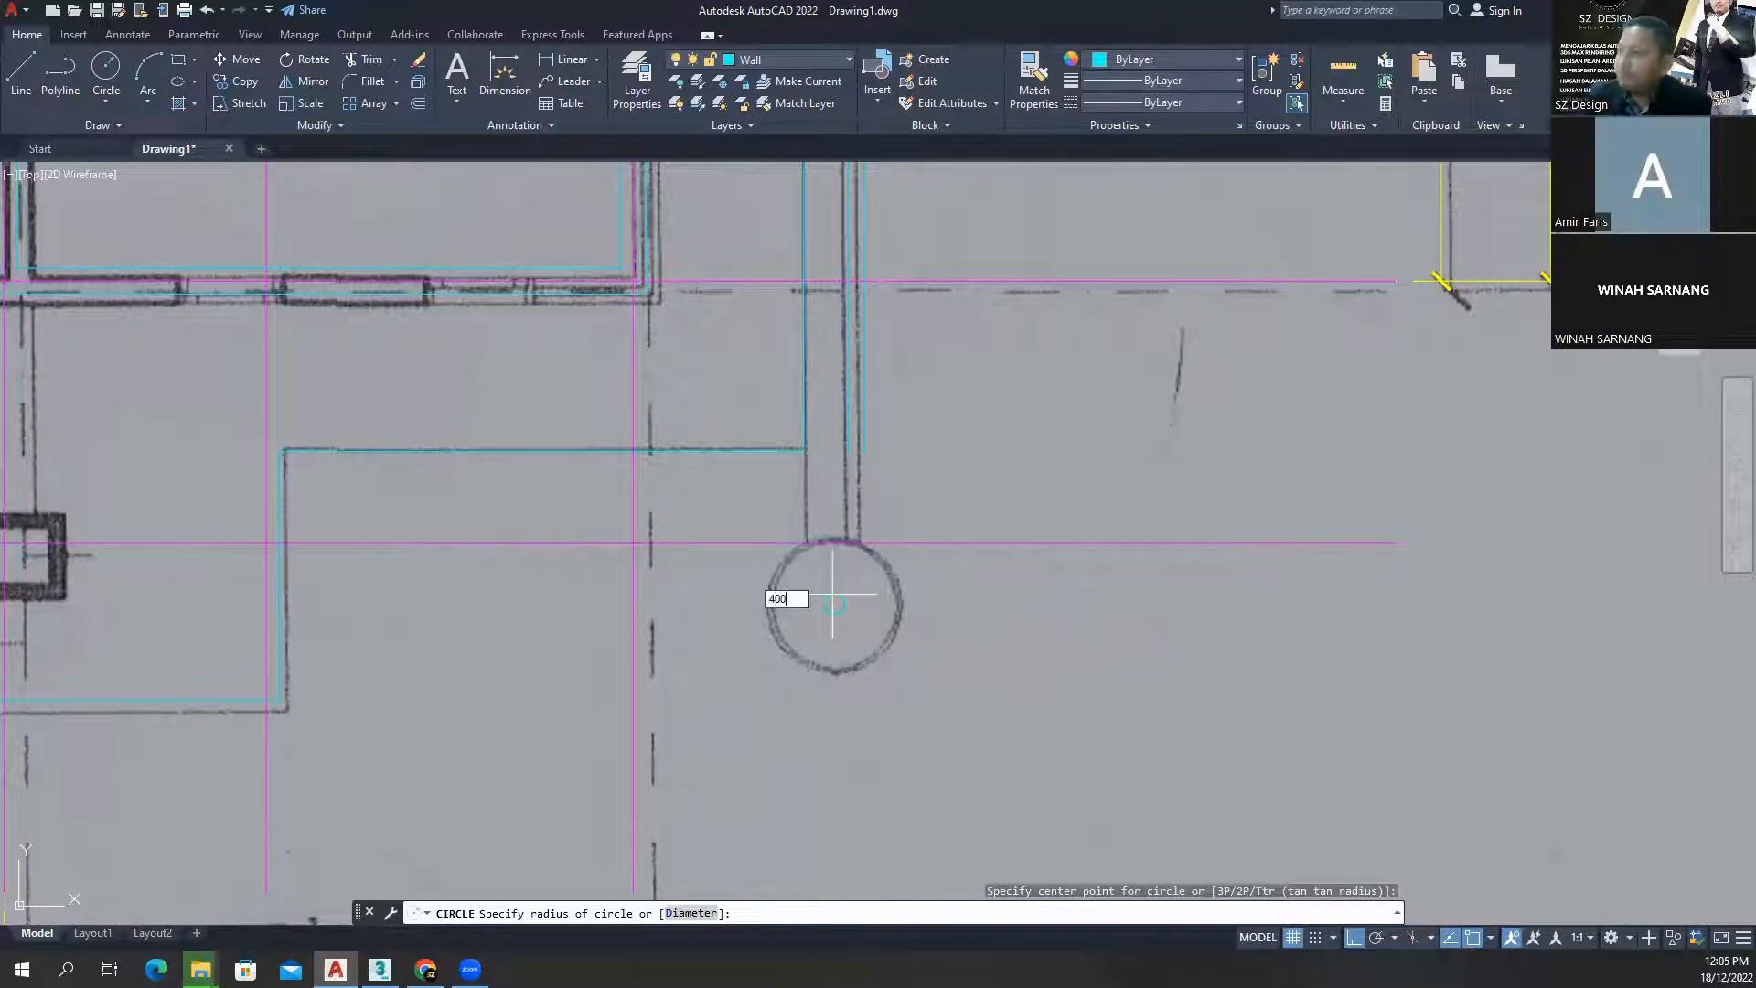
key(Return)
scroll(850, 599, down, 6)
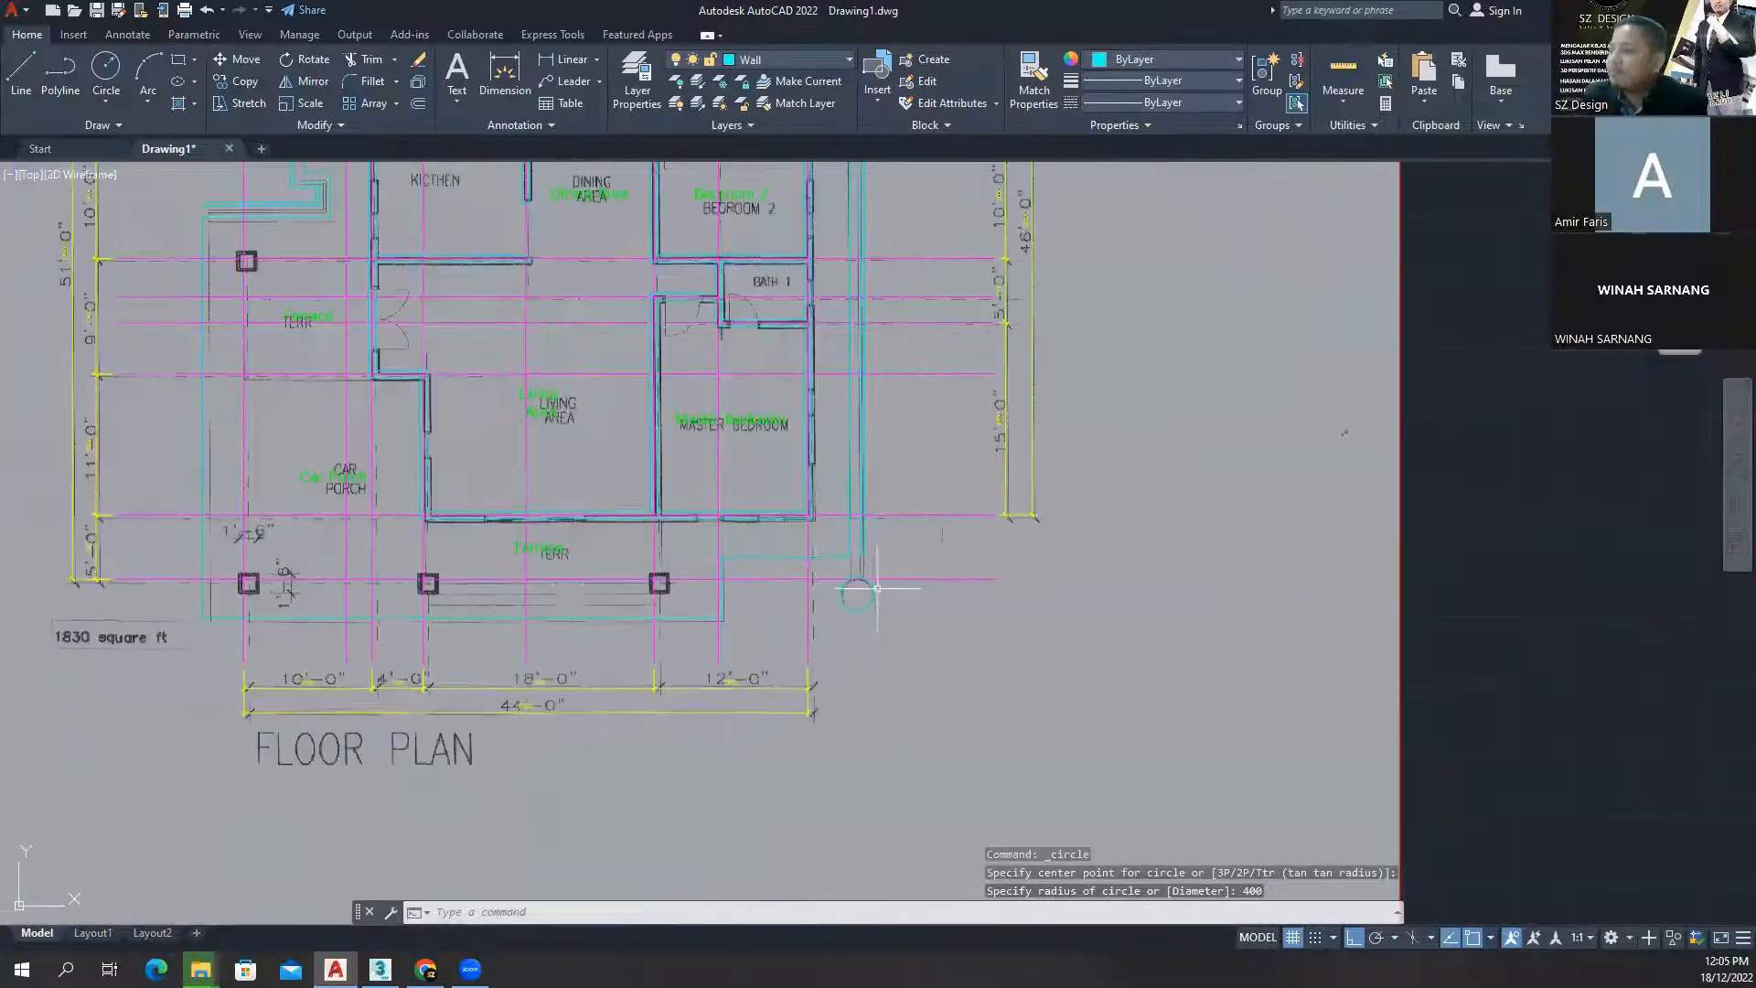
- Turn off the Center Line layer
scroll(894, 618, down, 4)
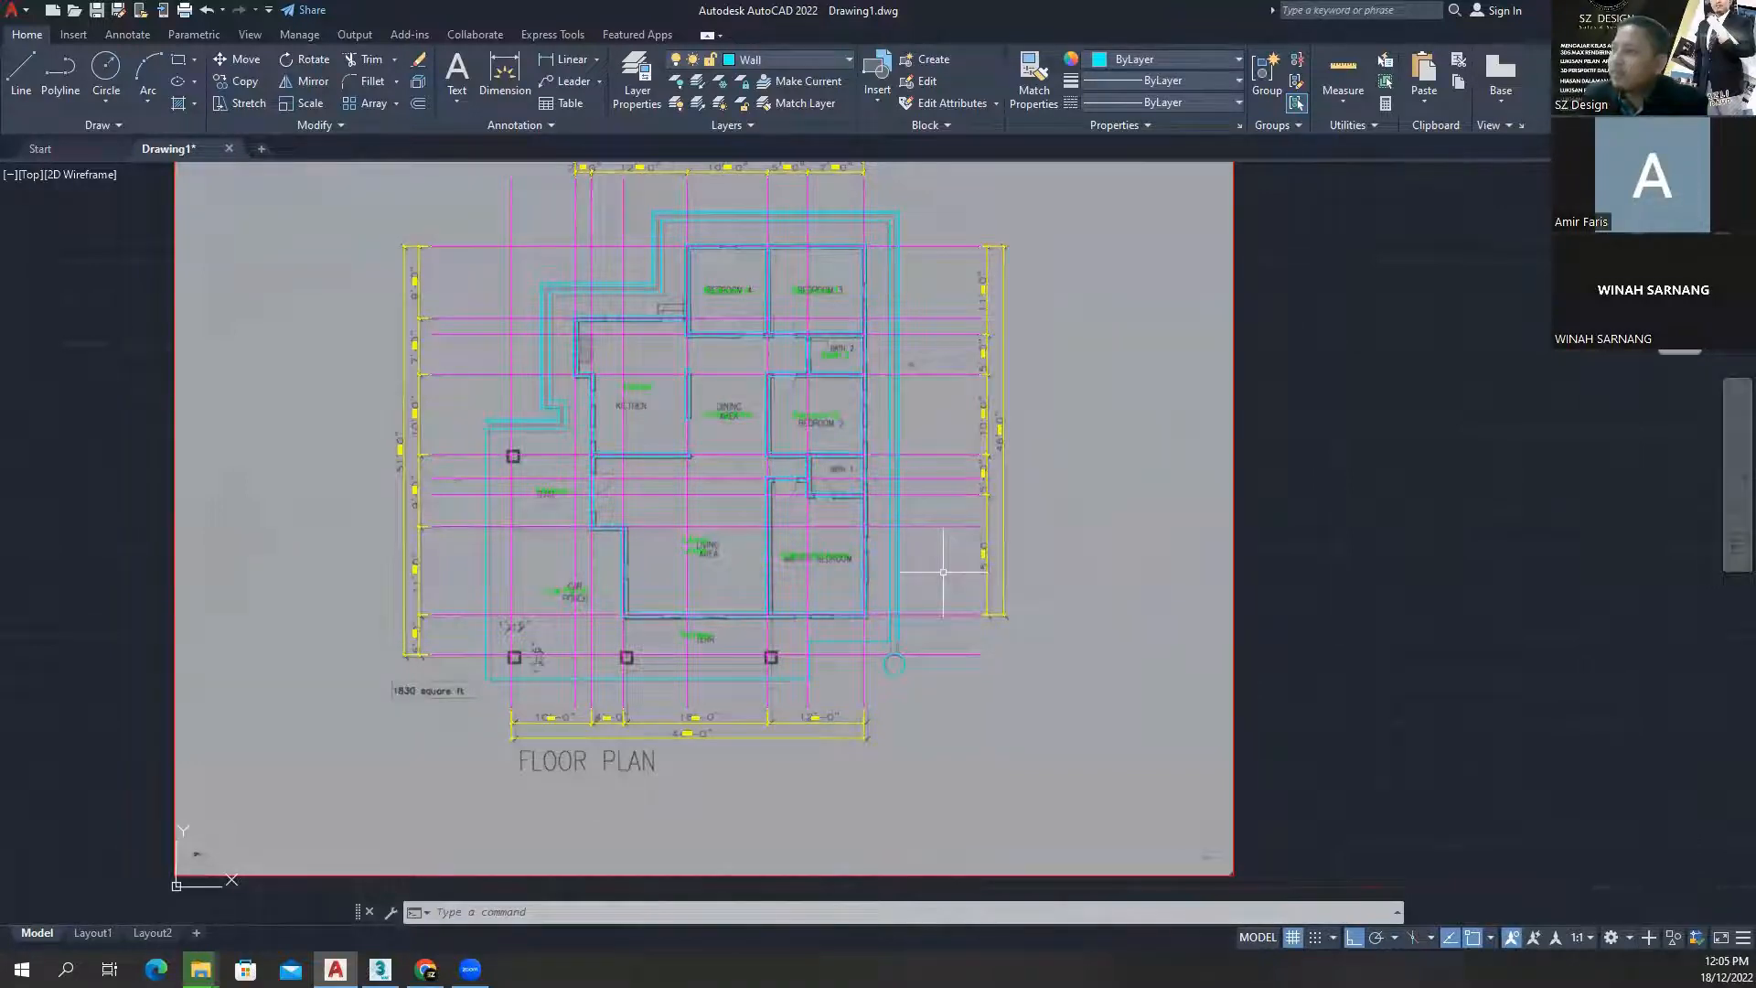
middle_drag(943, 572, 905, 571)
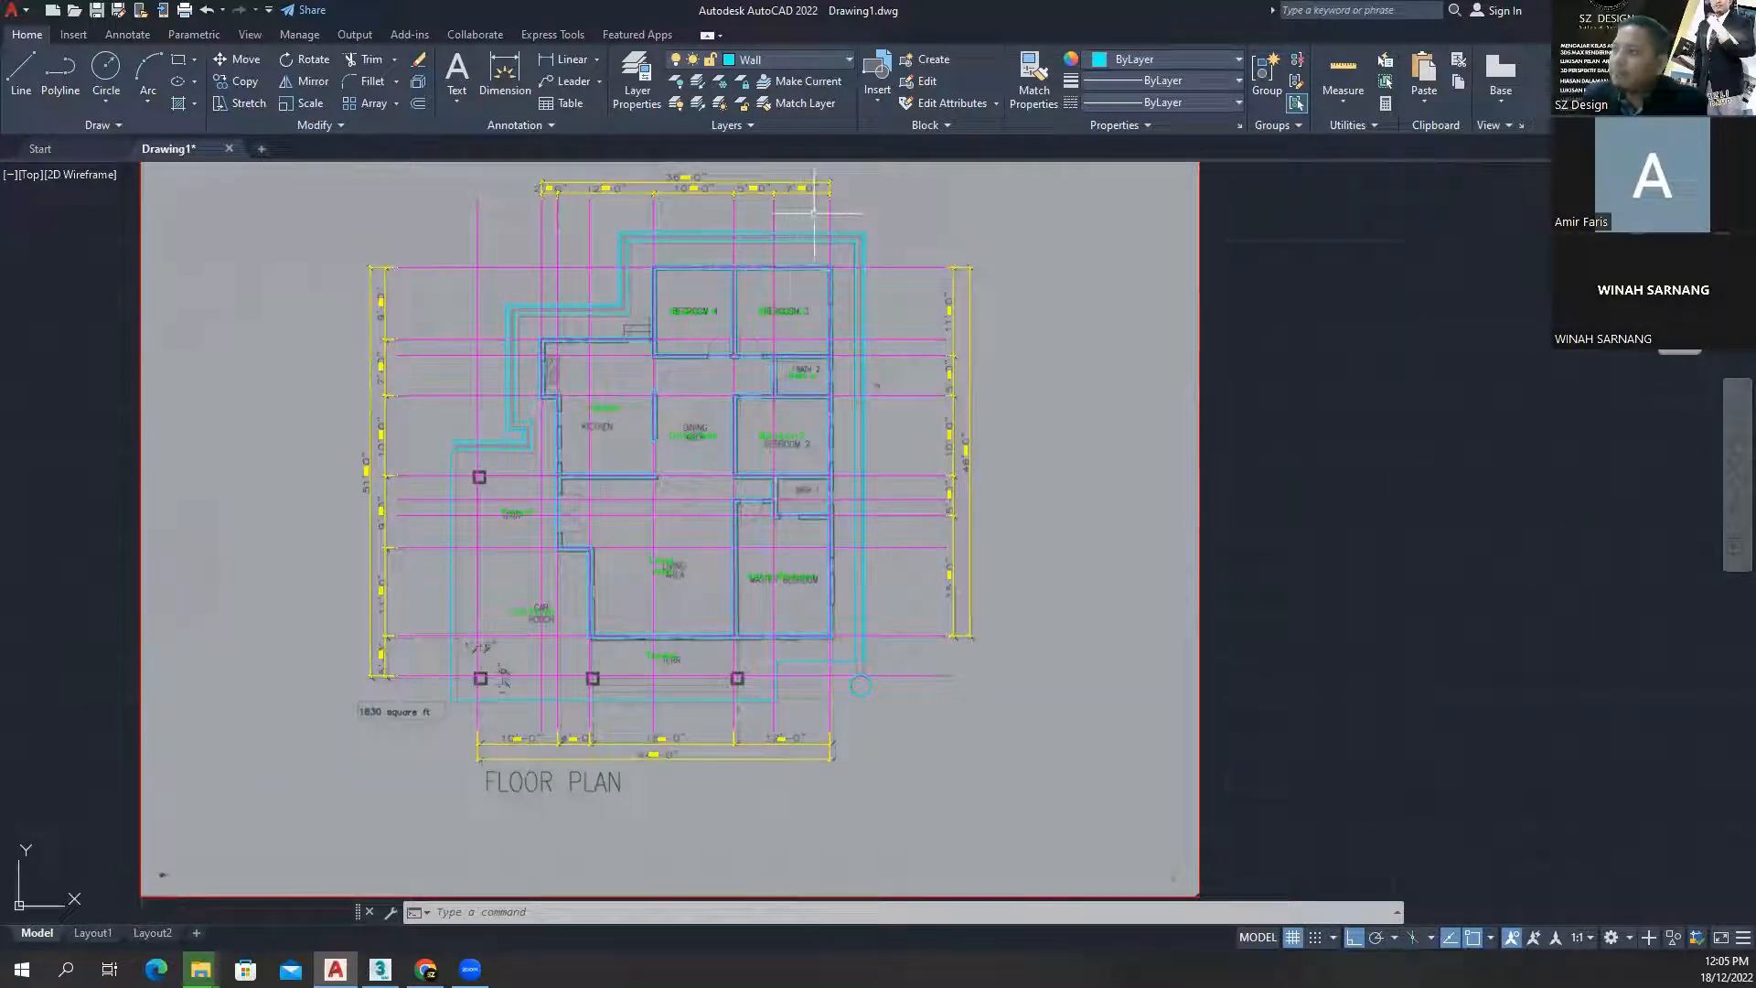
click(806, 64)
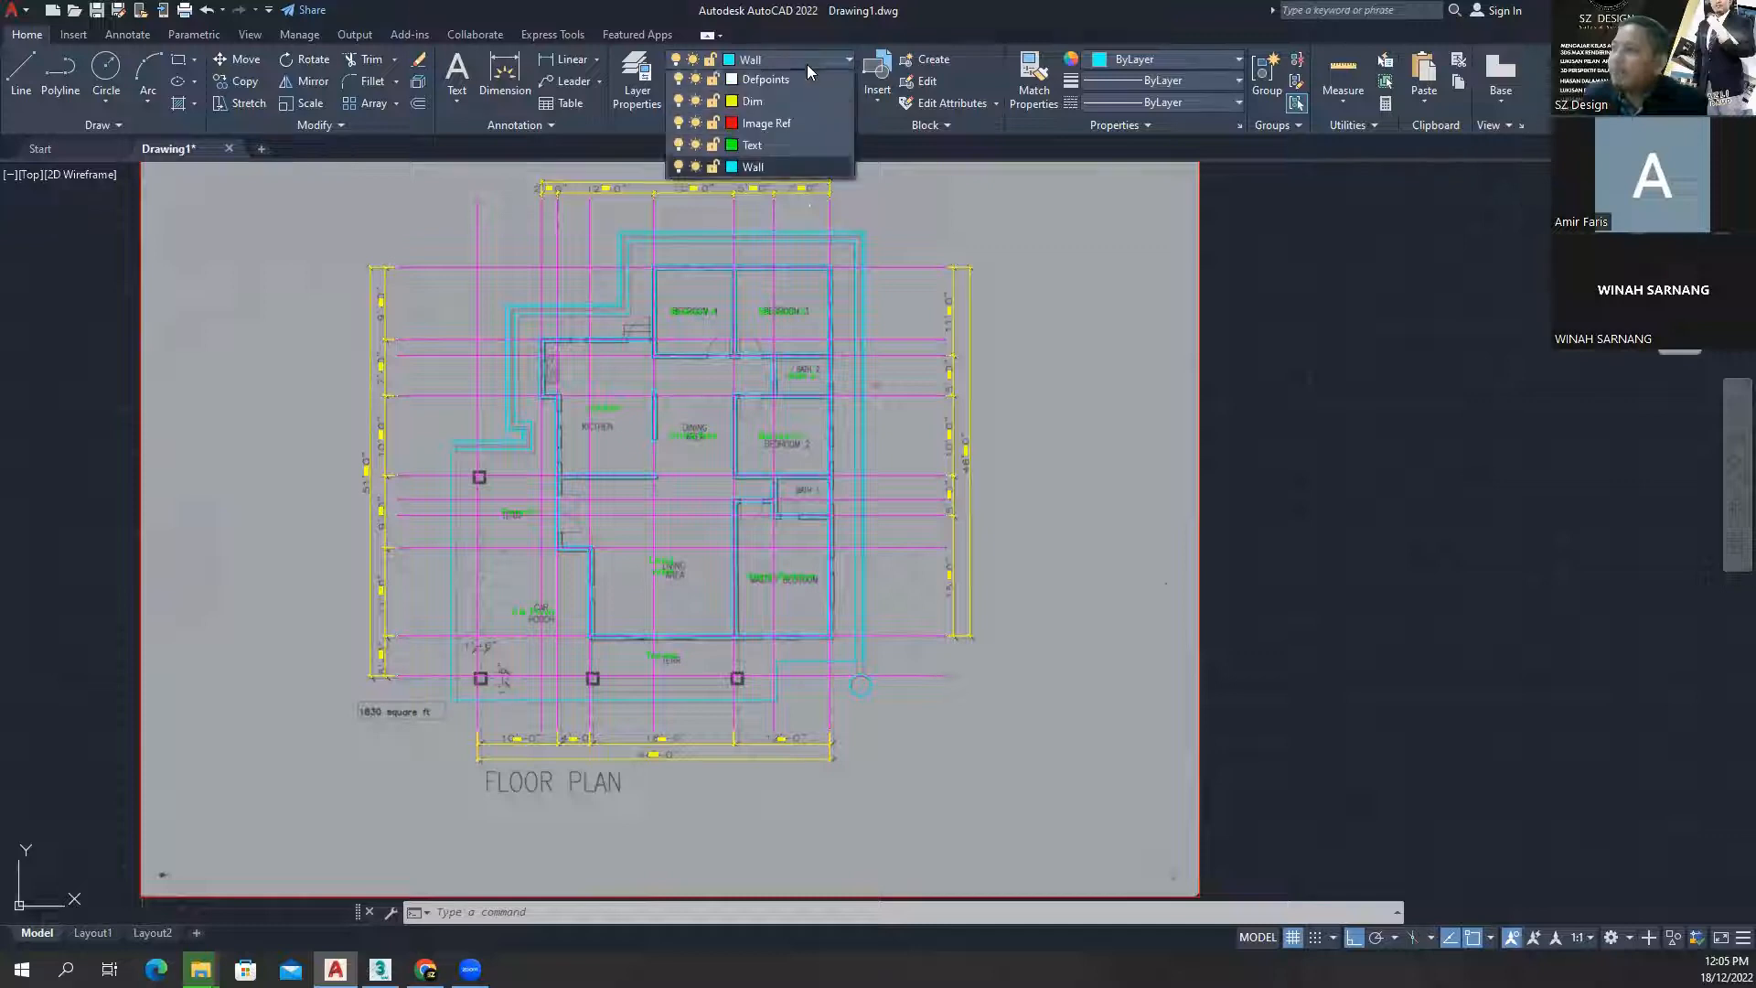
click(679, 104)
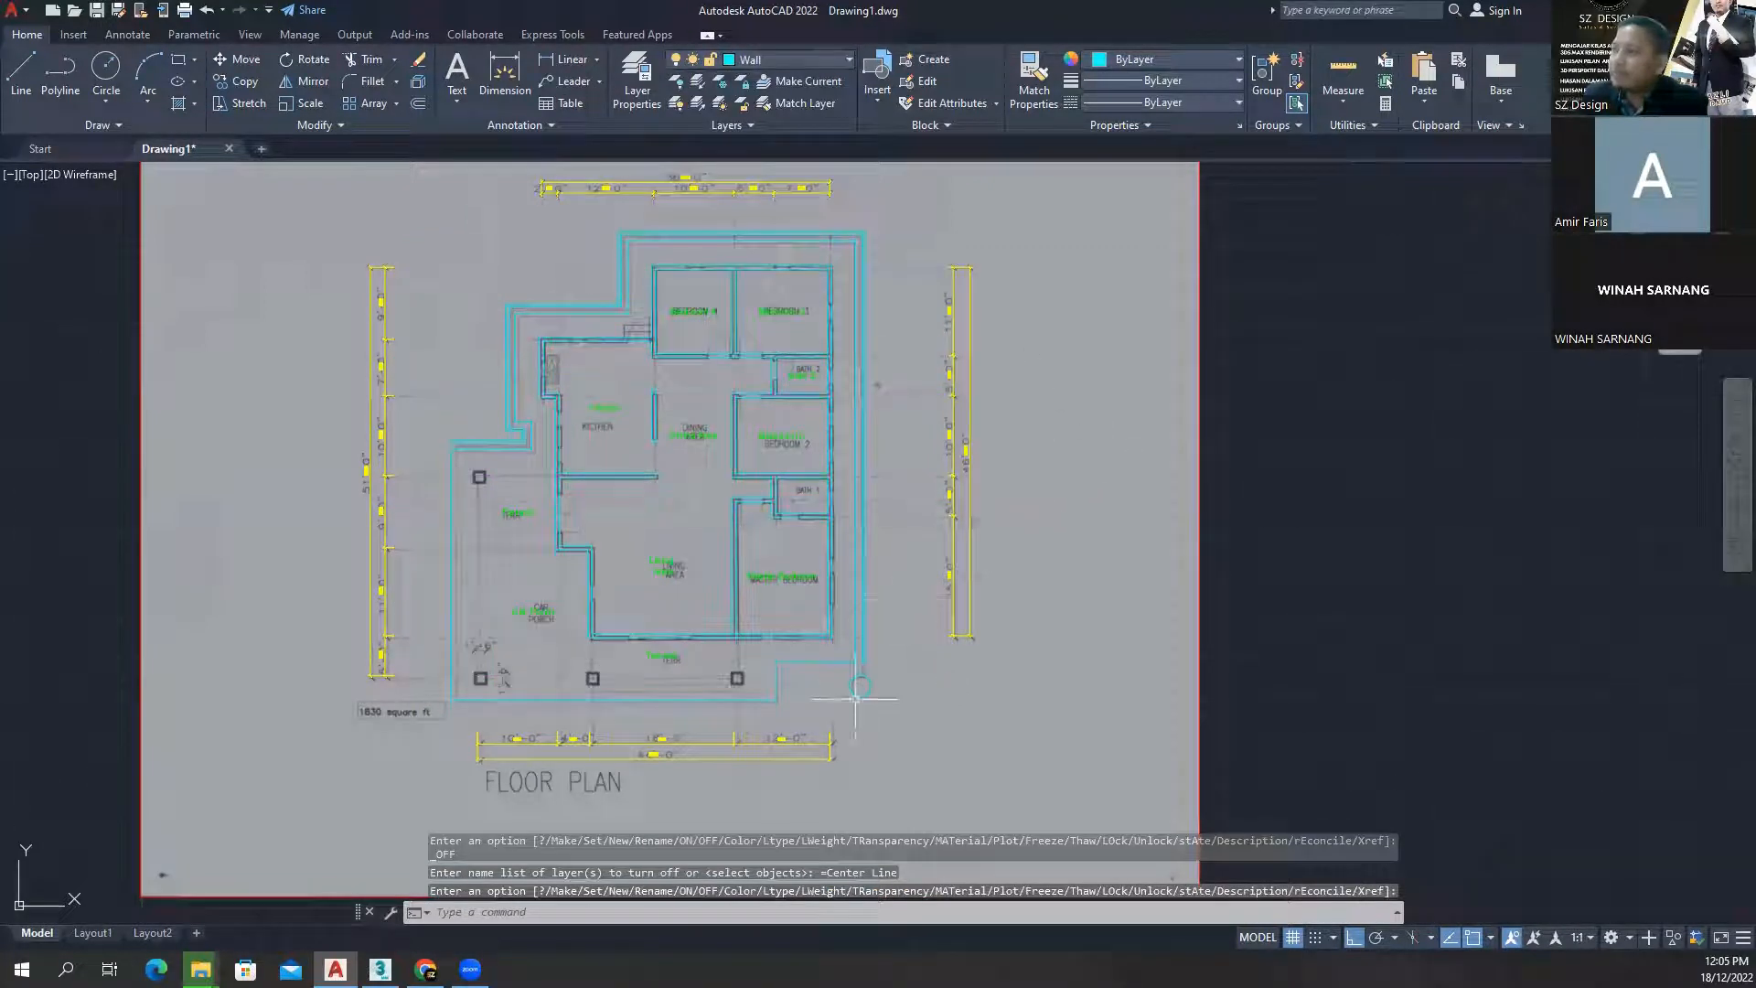
scroll(855, 698, up, 7)
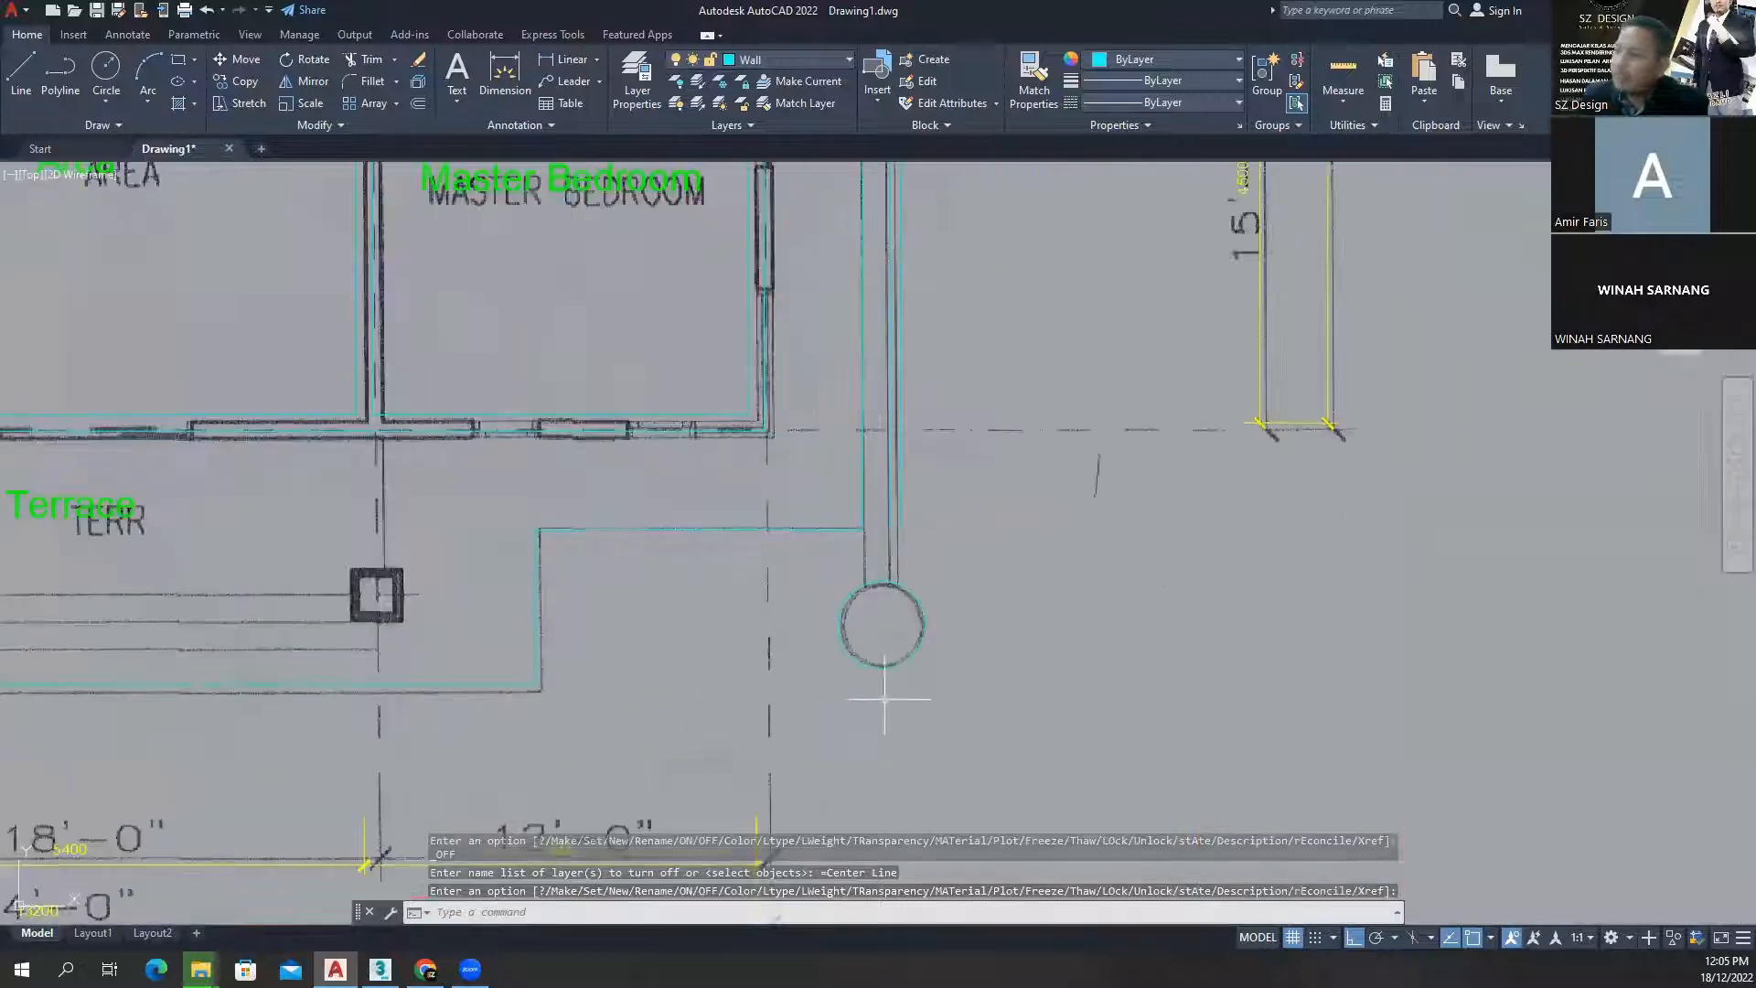
- Extend the right-hand perimeter lines down to the circle at their lower end and finish the Extend command
middle_drag(879, 645, 820, 672)
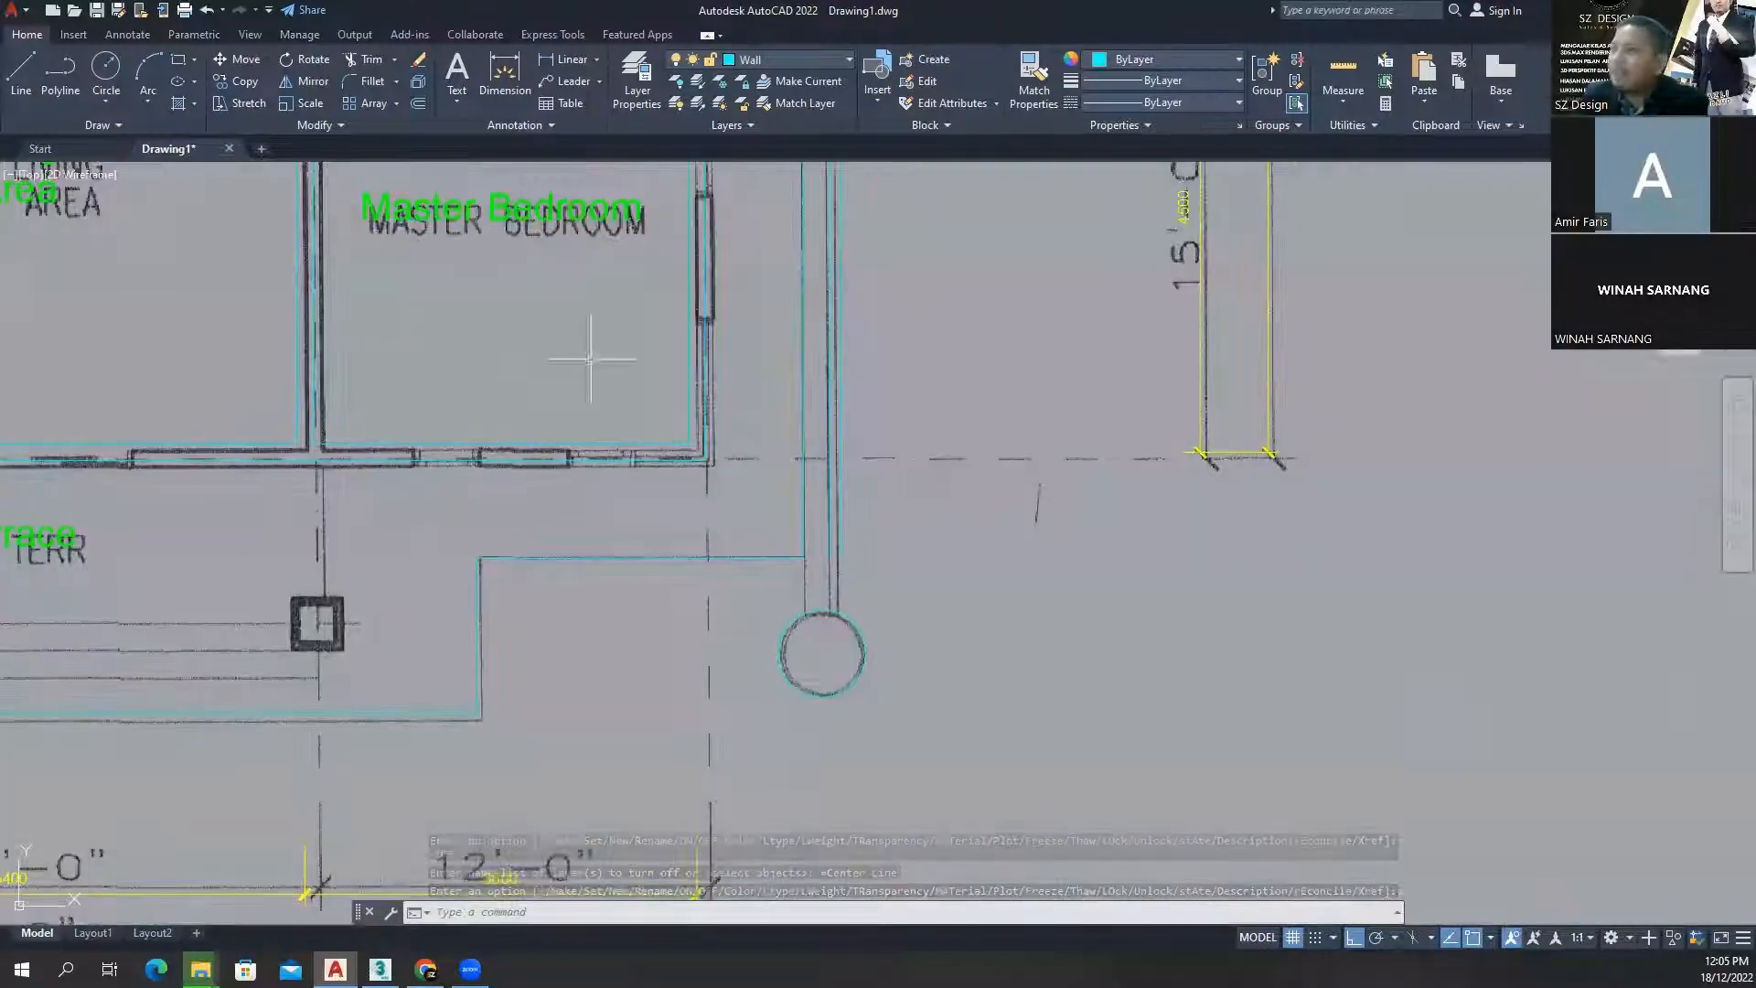
click(396, 61)
click(368, 127)
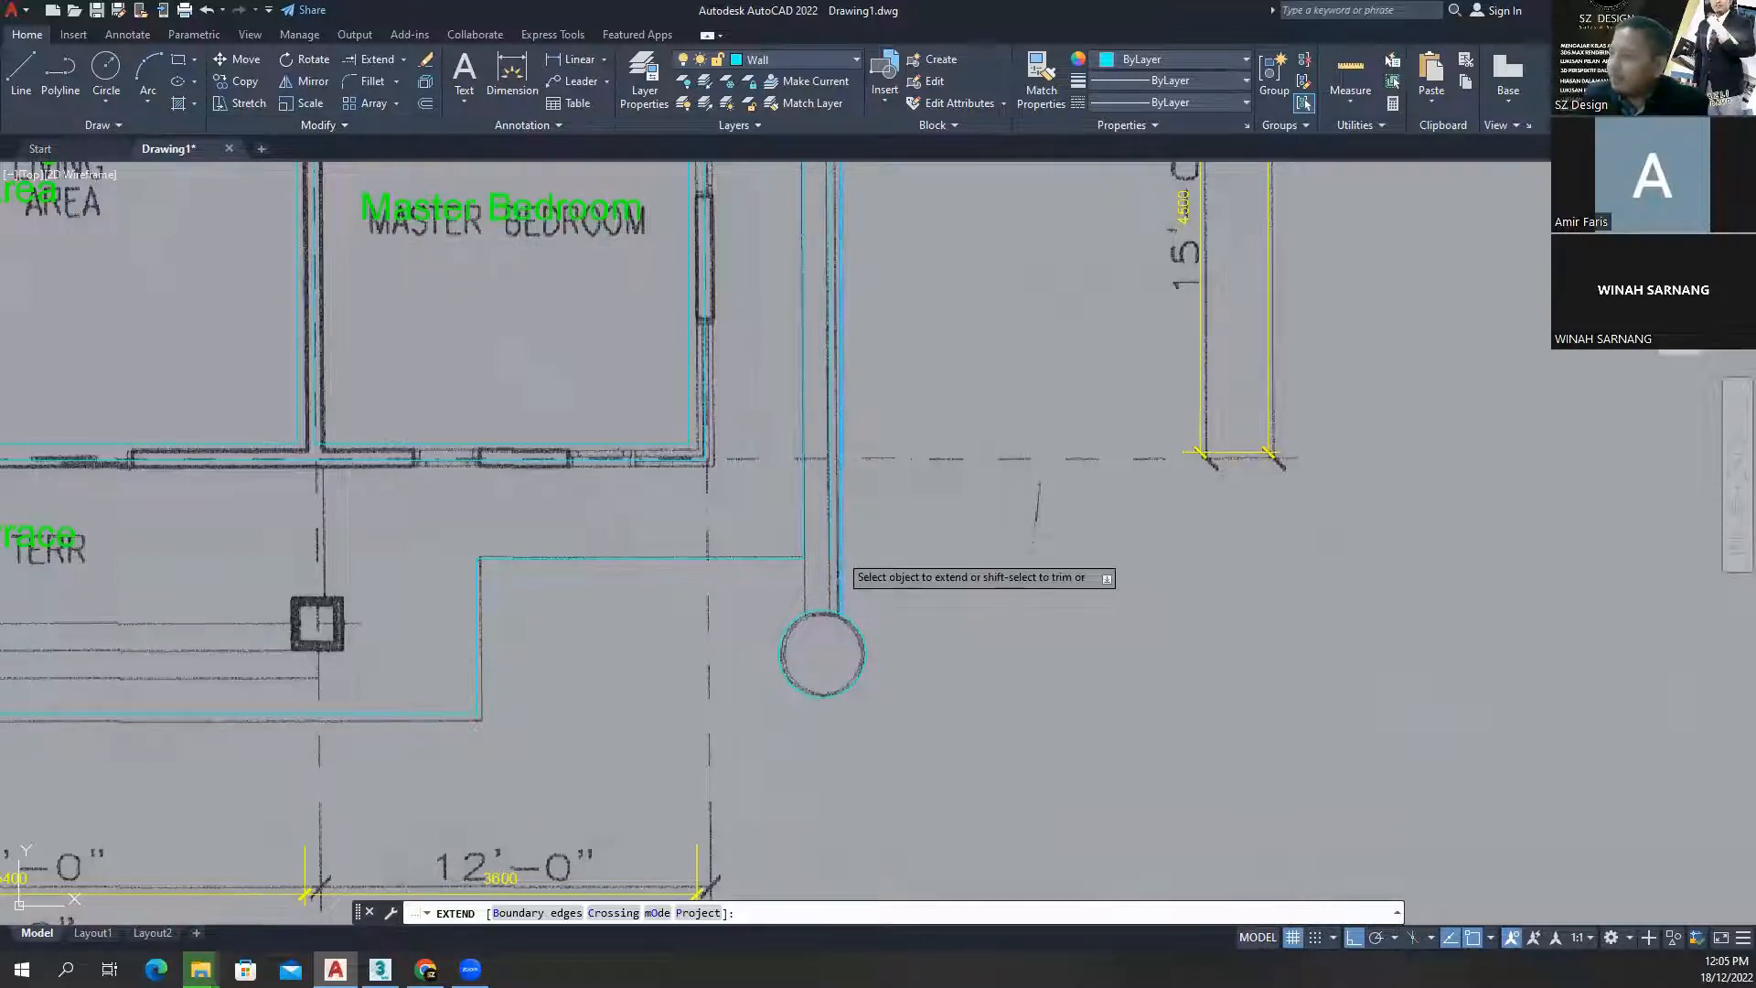
click(834, 552)
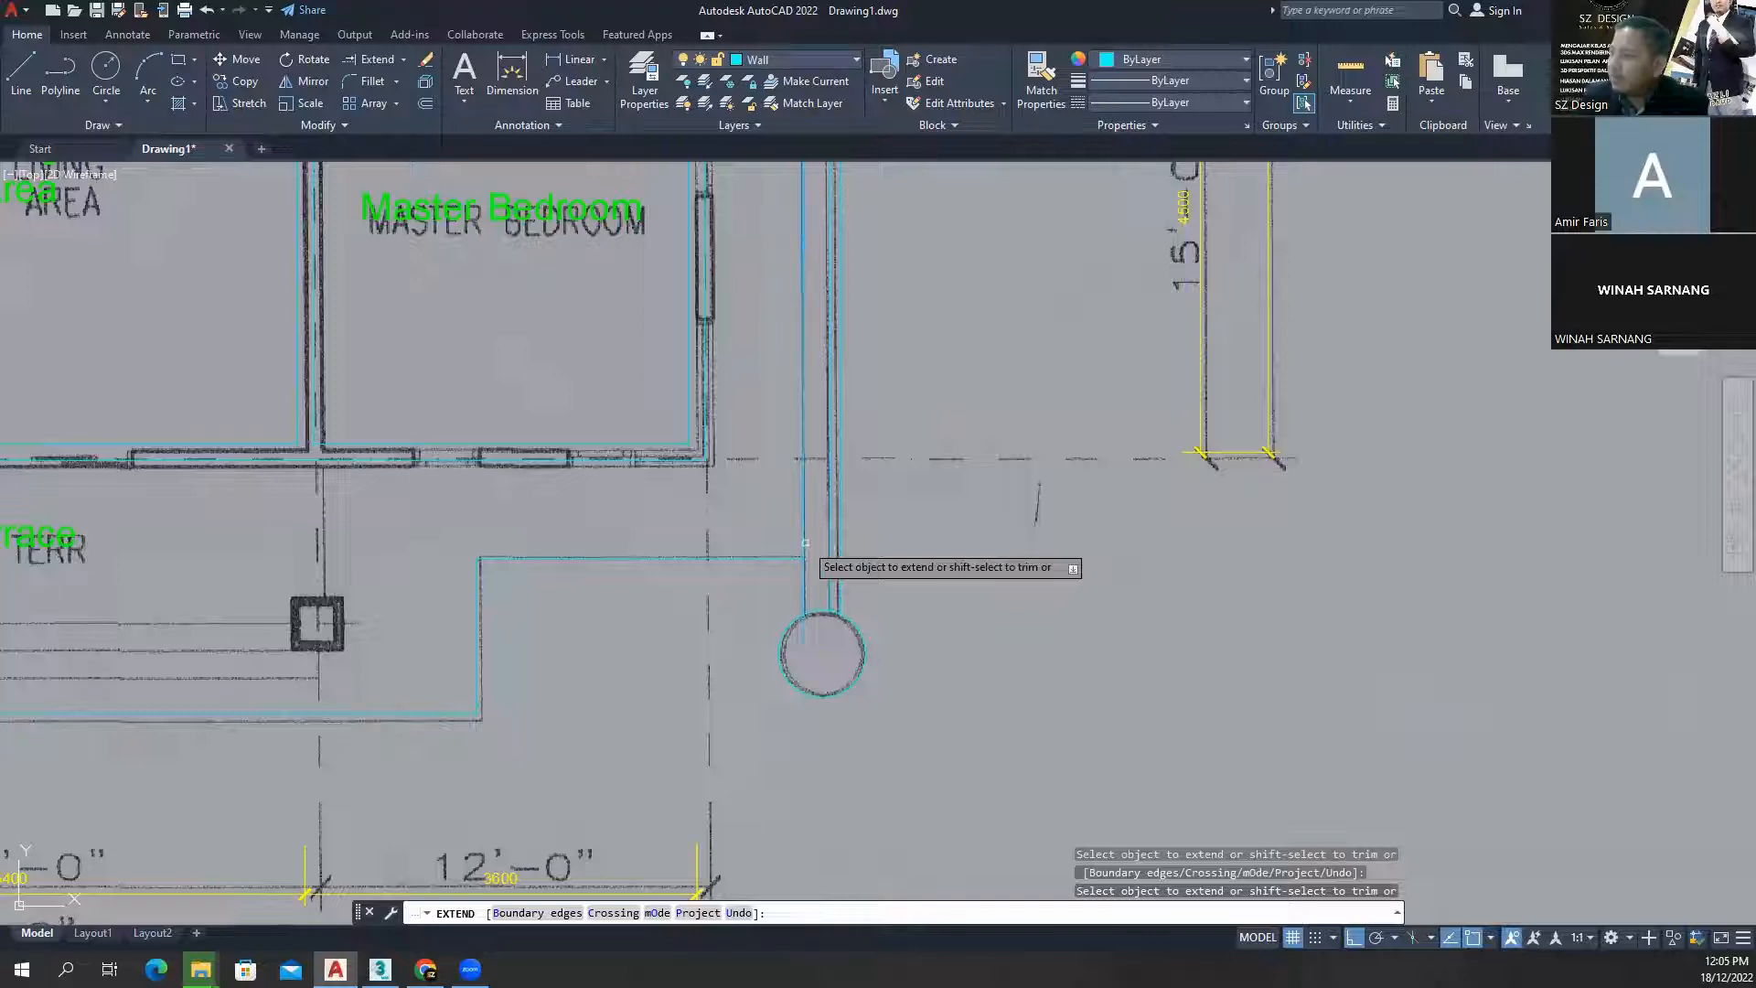
right_click(894, 549)
click(915, 553)
- Fillet the car porch's left vertical outline with the outermost horizontal perimeter line above it to close the corner
scroll(967, 596, down, 4)
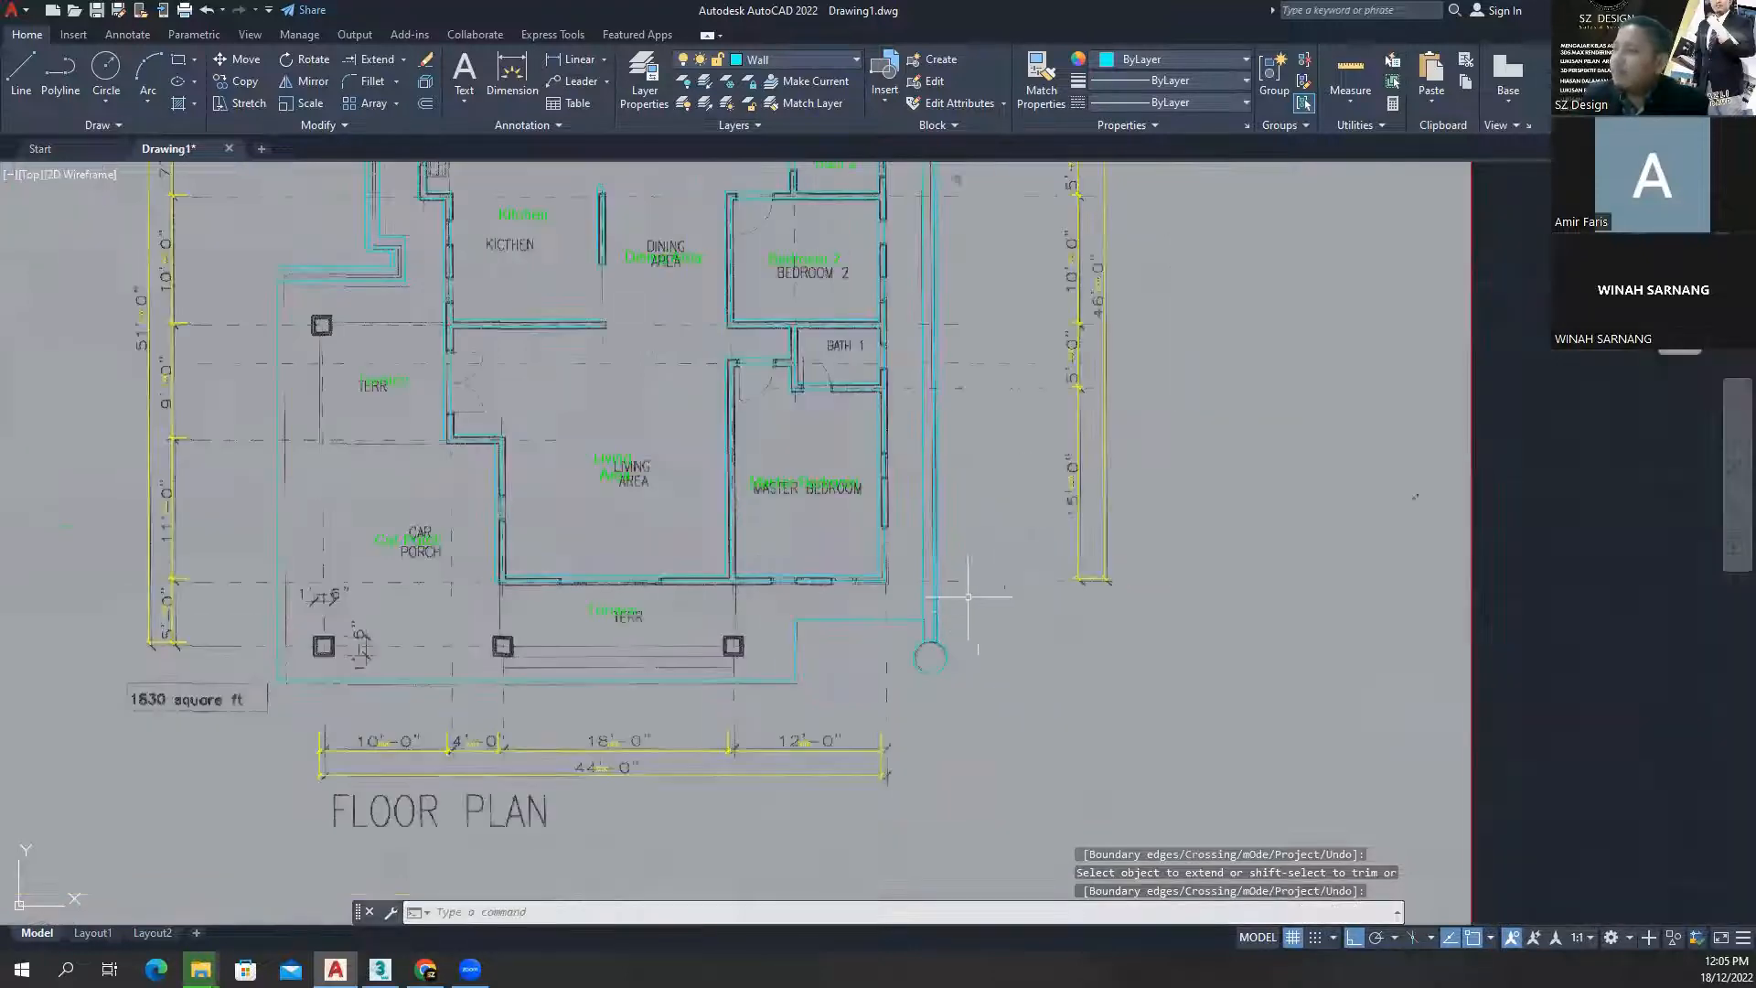
mouse_move(967, 596)
middle_down()
mouse_move(940, 747)
mouse_move(962, 716)
mouse_move(1012, 798)
mouse_move(1017, 770)
middle_up()
scroll(953, 732, down, 2)
scroll(955, 719, up, 2)
mouse_move(1026, 709)
middle_down()
mouse_move(1035, 670)
mouse_move(1058, 719)
middle_up()
scroll(330, 498, up, 6)
middle_drag(330, 435, 330, 471)
click(366, 84)
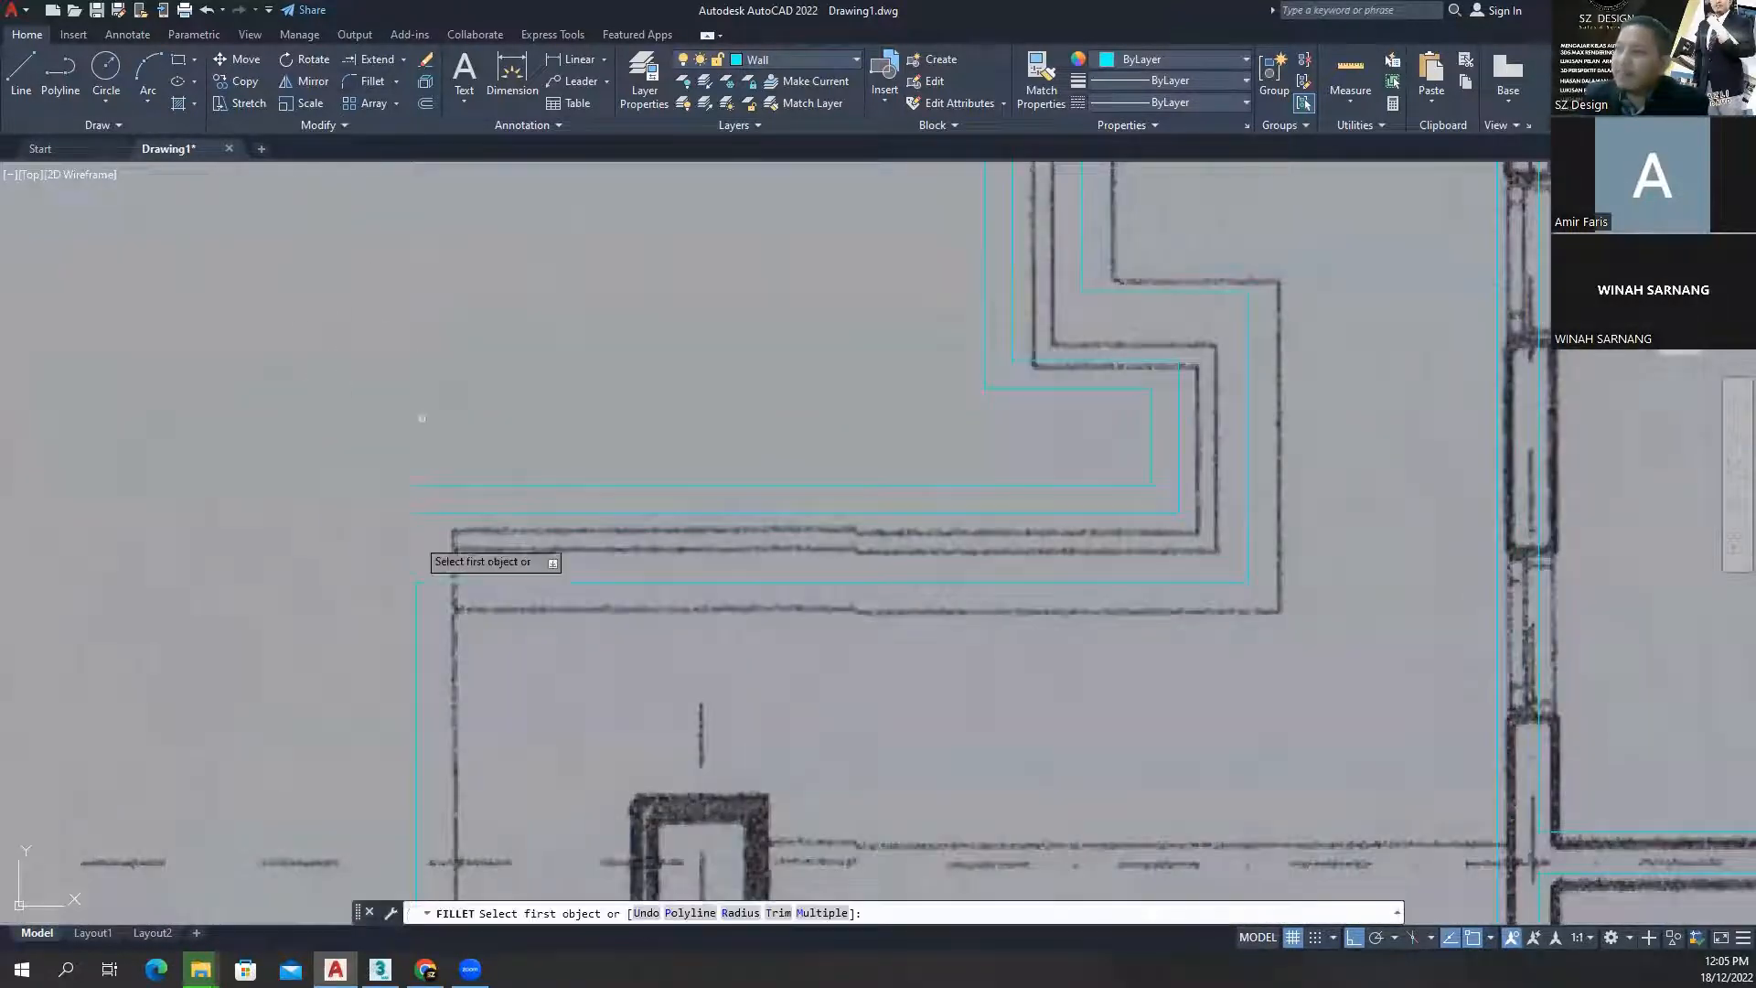
click(416, 622)
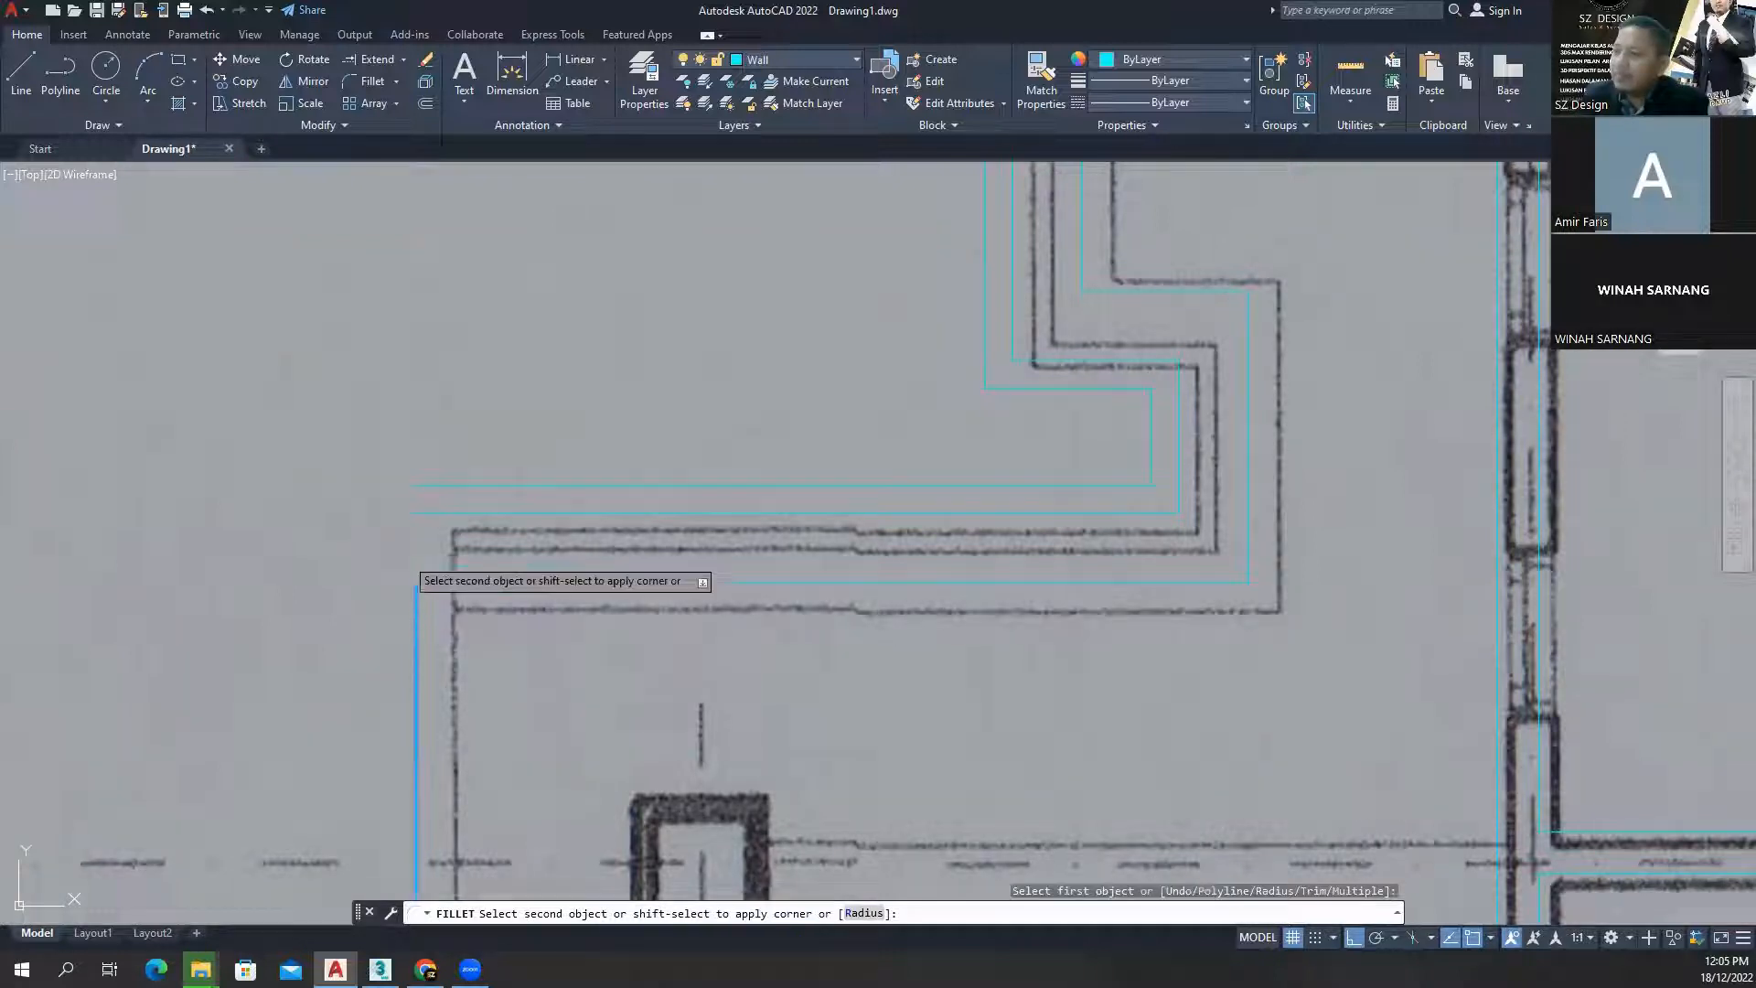
click(424, 486)
scroll(623, 557, down, 4)
scroll(642, 552, down, 6)
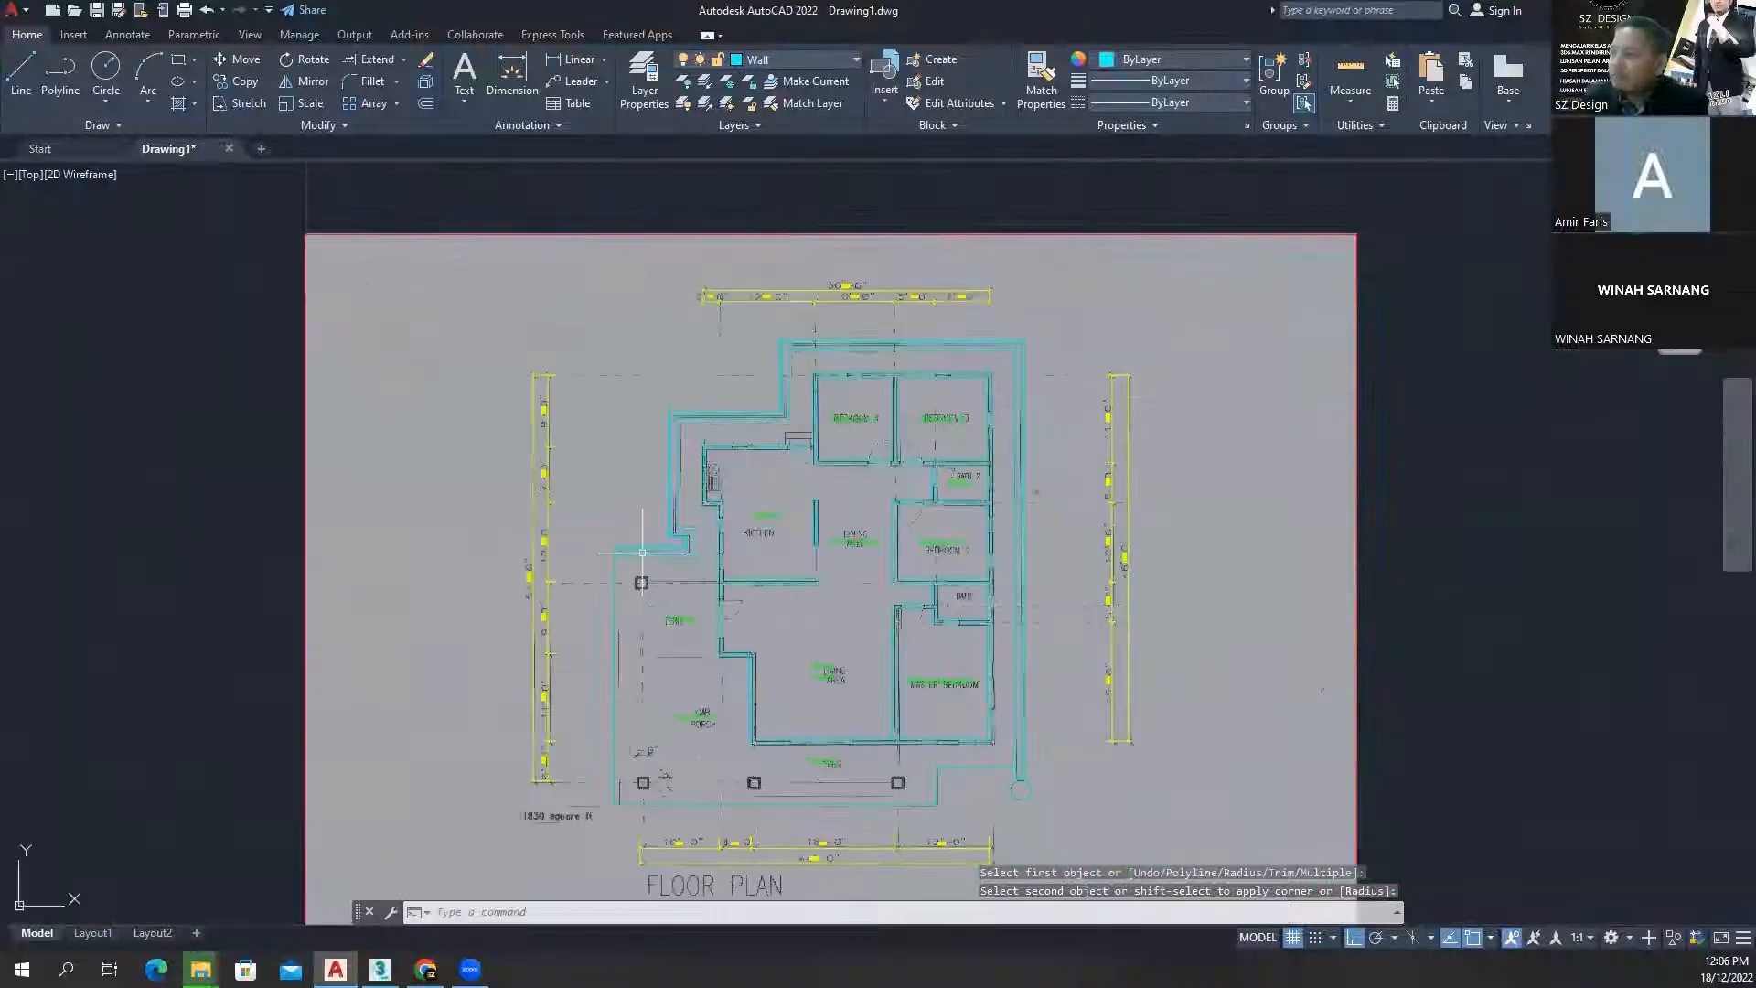
middle_drag(893, 601, 692, 576)
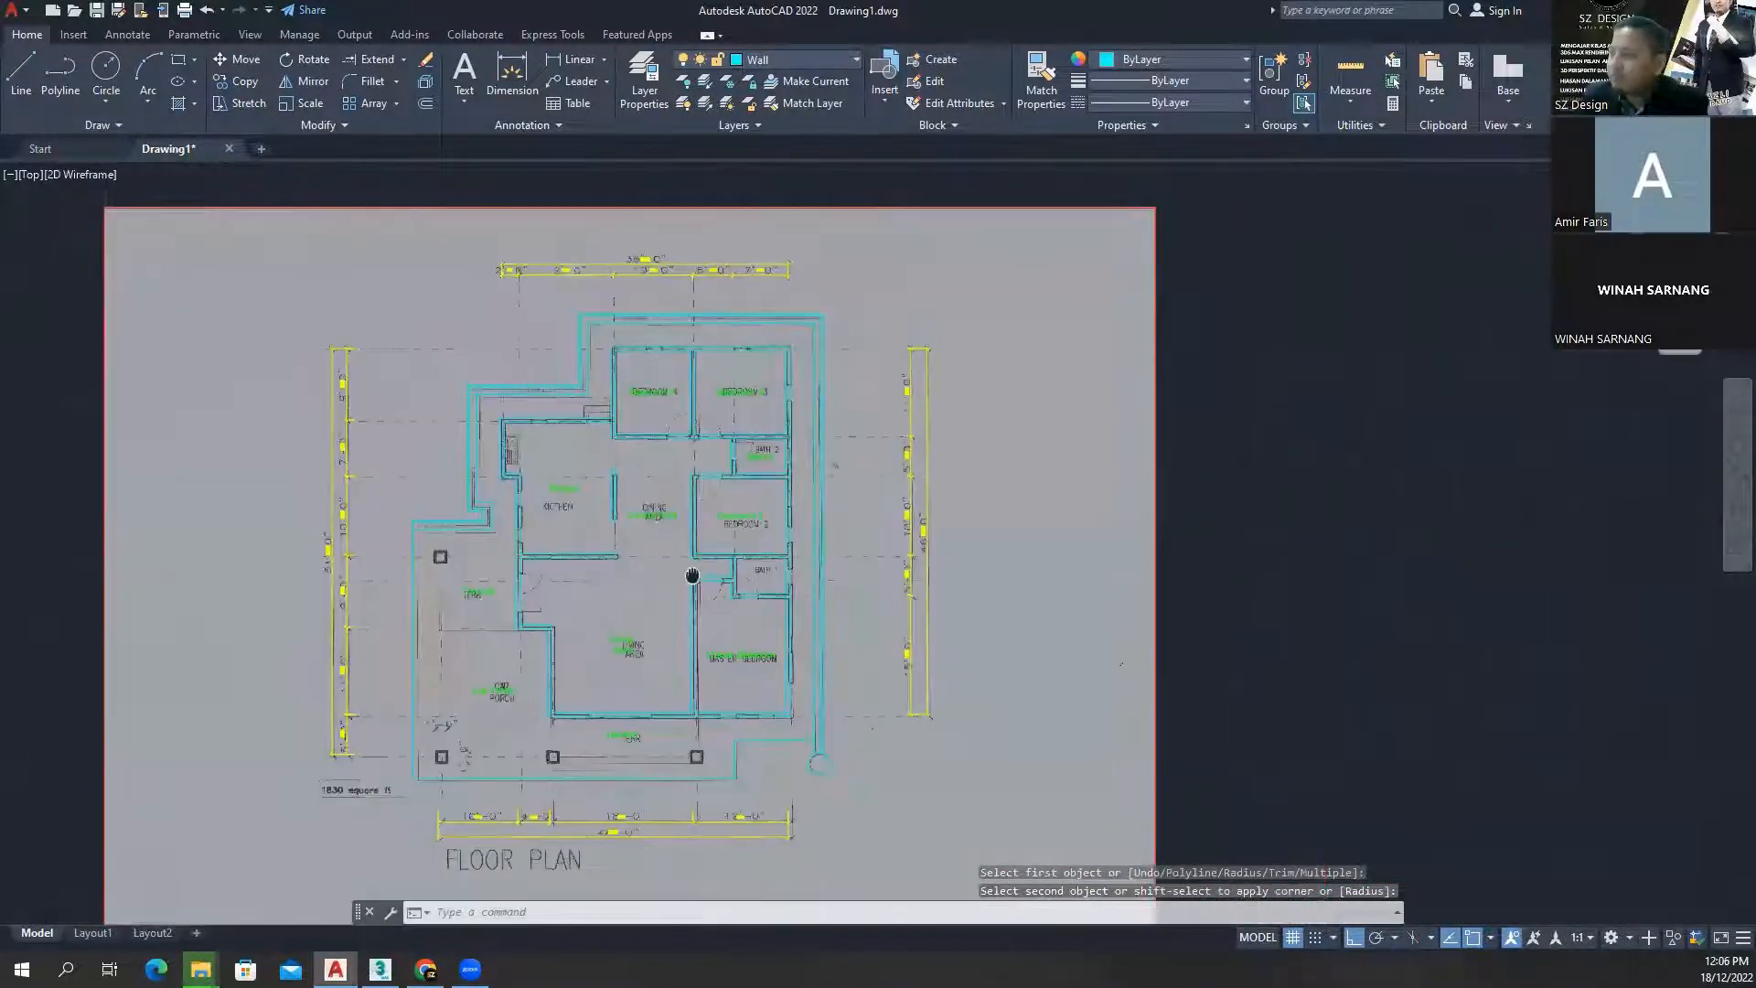